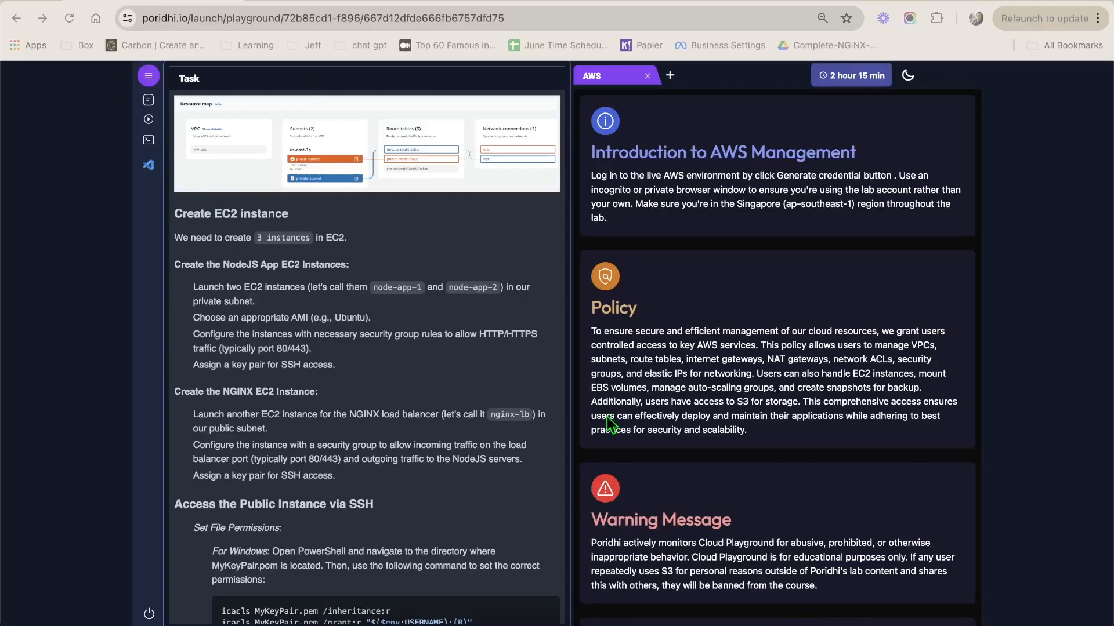
- Review the lab task and the AWS console credentials on the playground page
scroll(687, 424, down, 3)
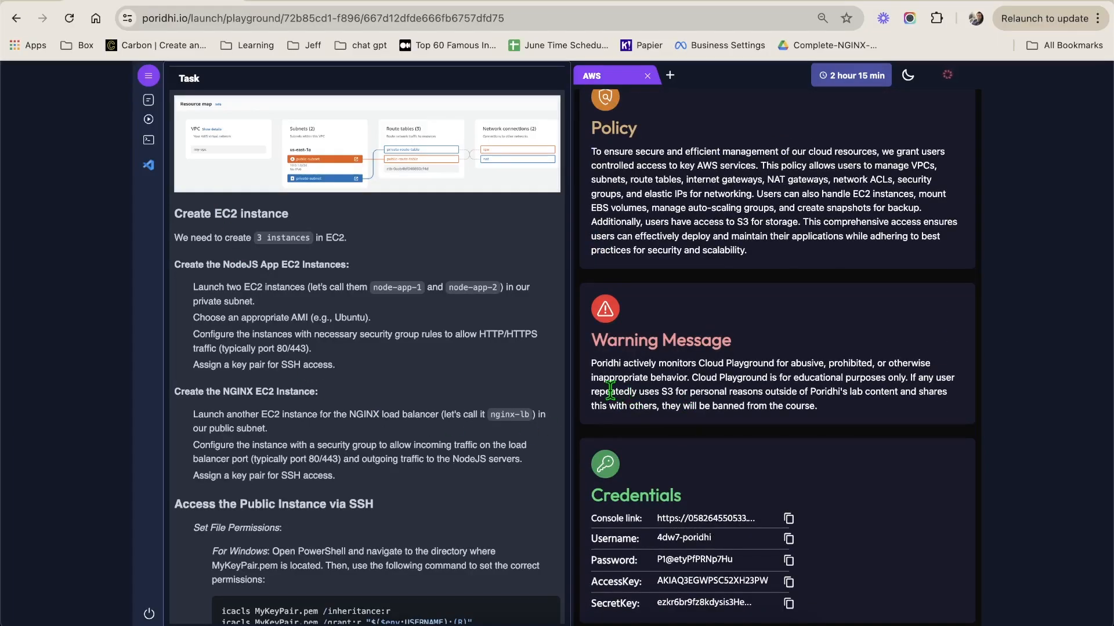
scroll(493, 193, up, 4)
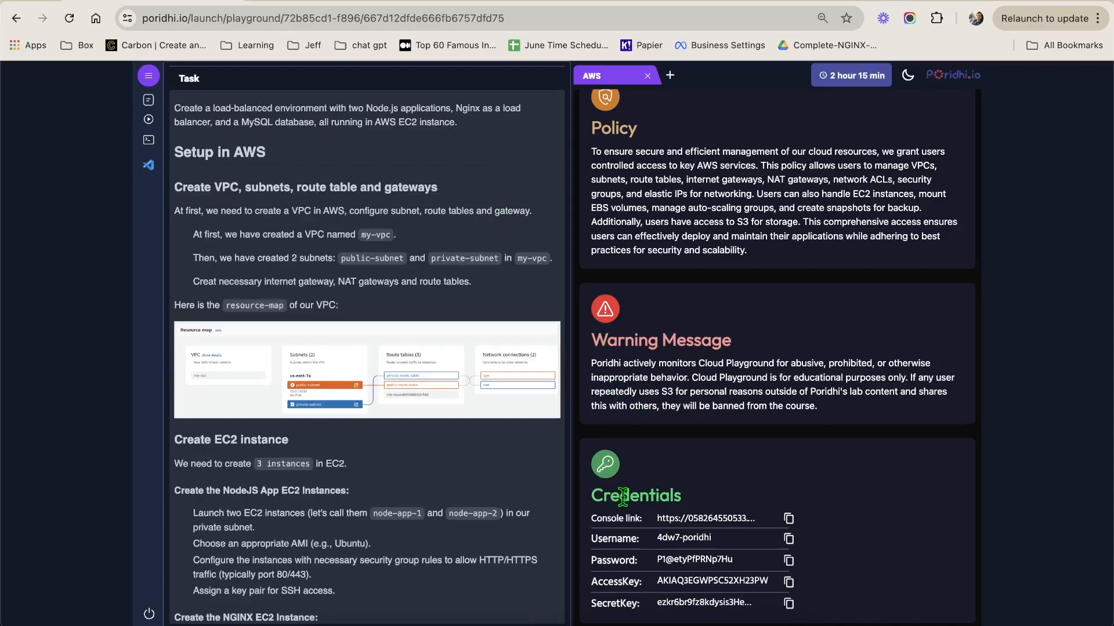
drag(602, 497, 687, 497)
click(728, 492)
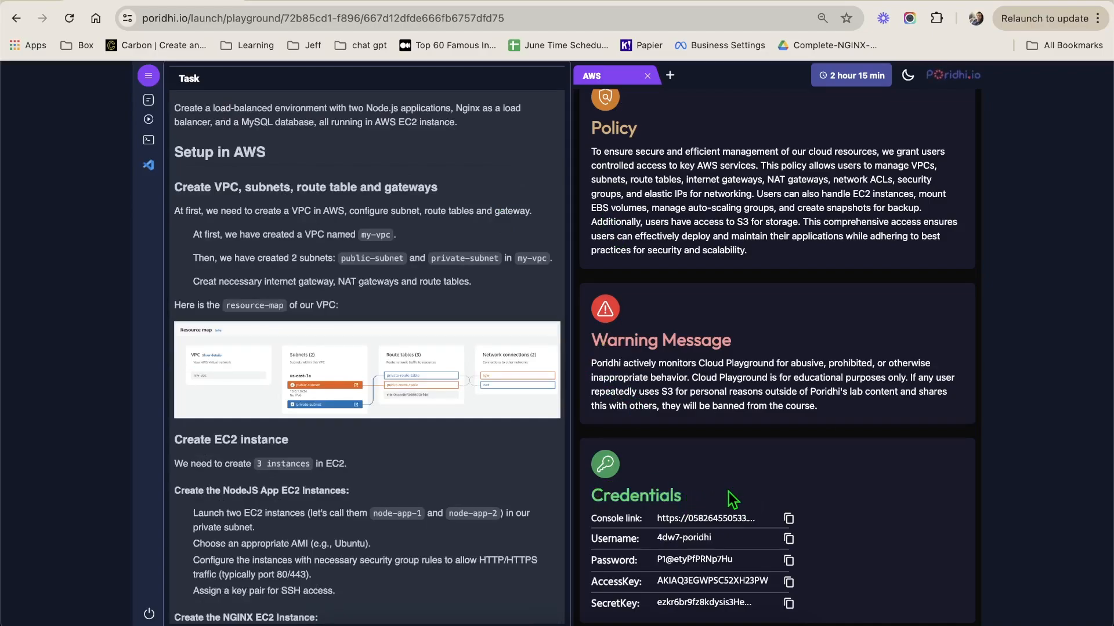
double_click(663, 540)
drag(661, 560, 590, 560)
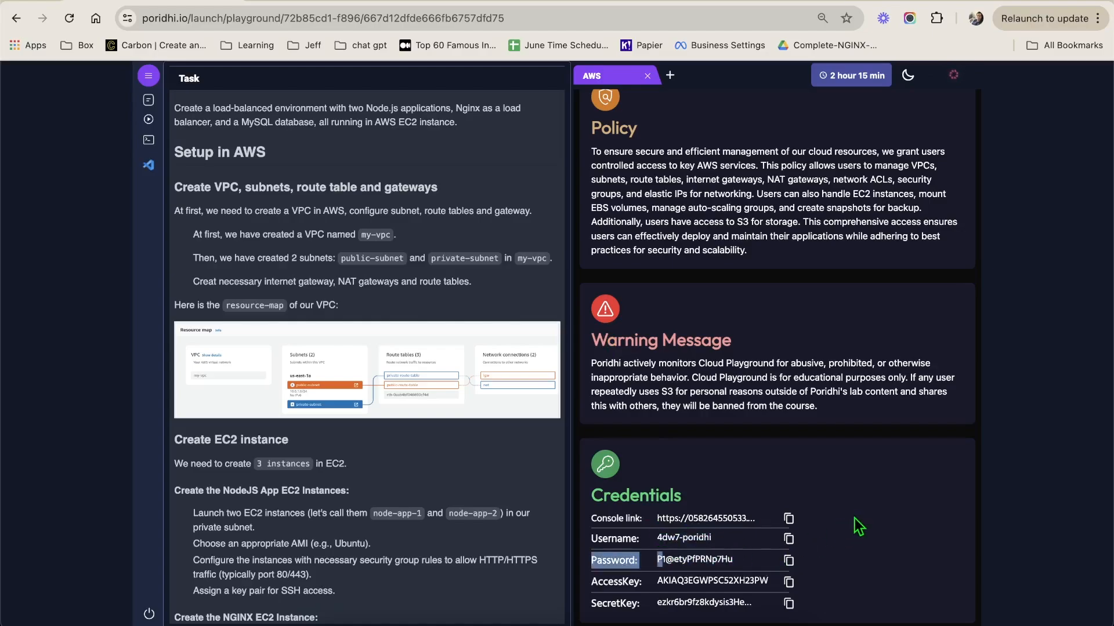
click(854, 519)
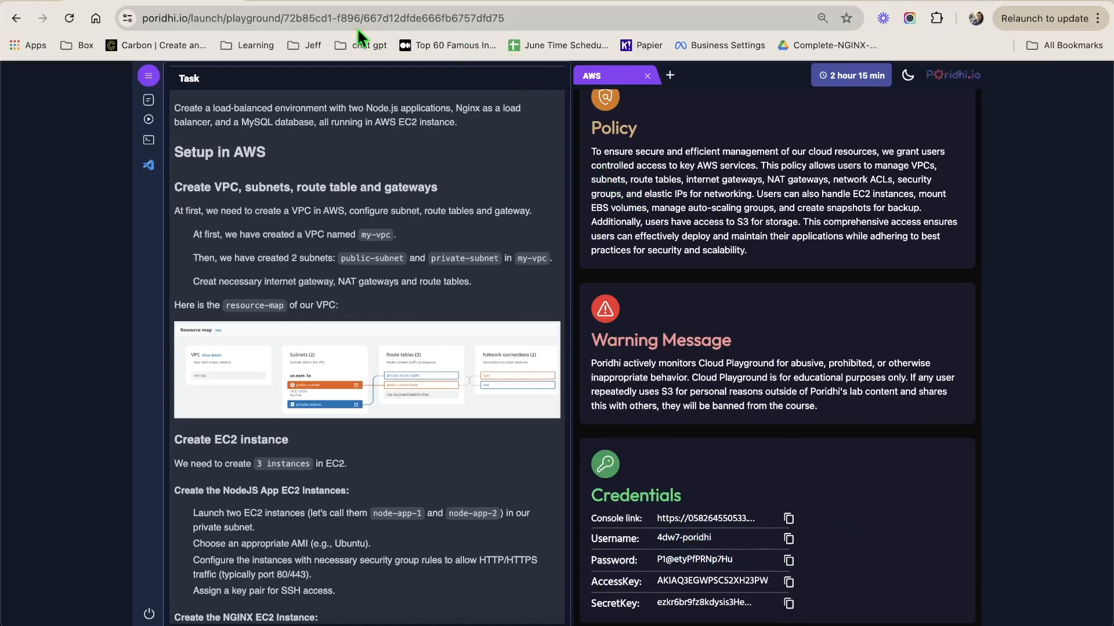
- Switch to the AWS console and sign out of the current account
click(364, 3)
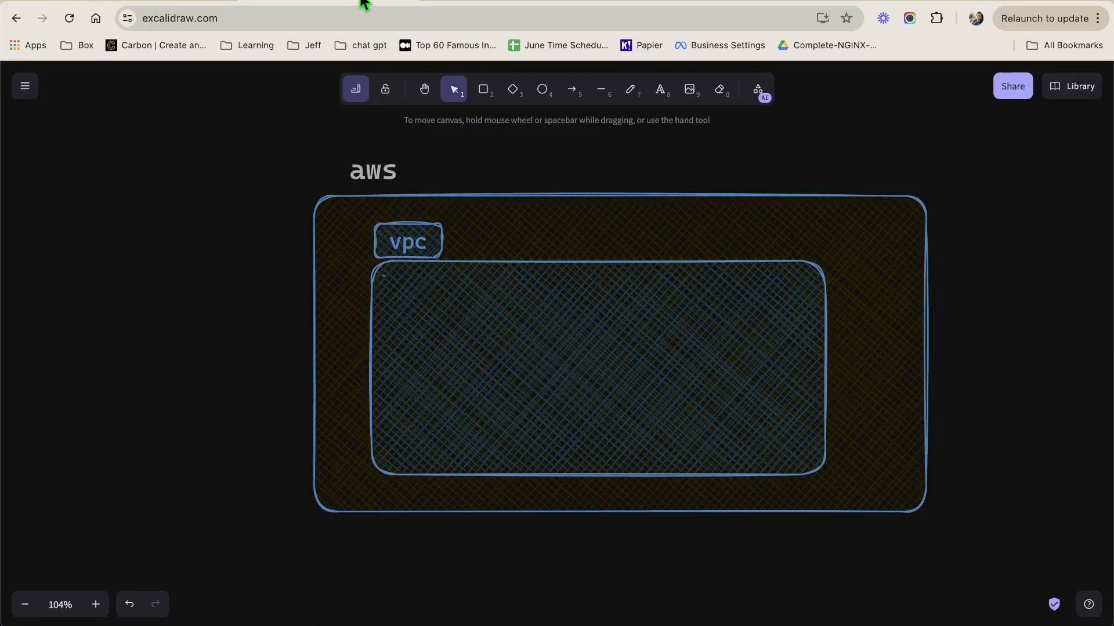
click(467, 3)
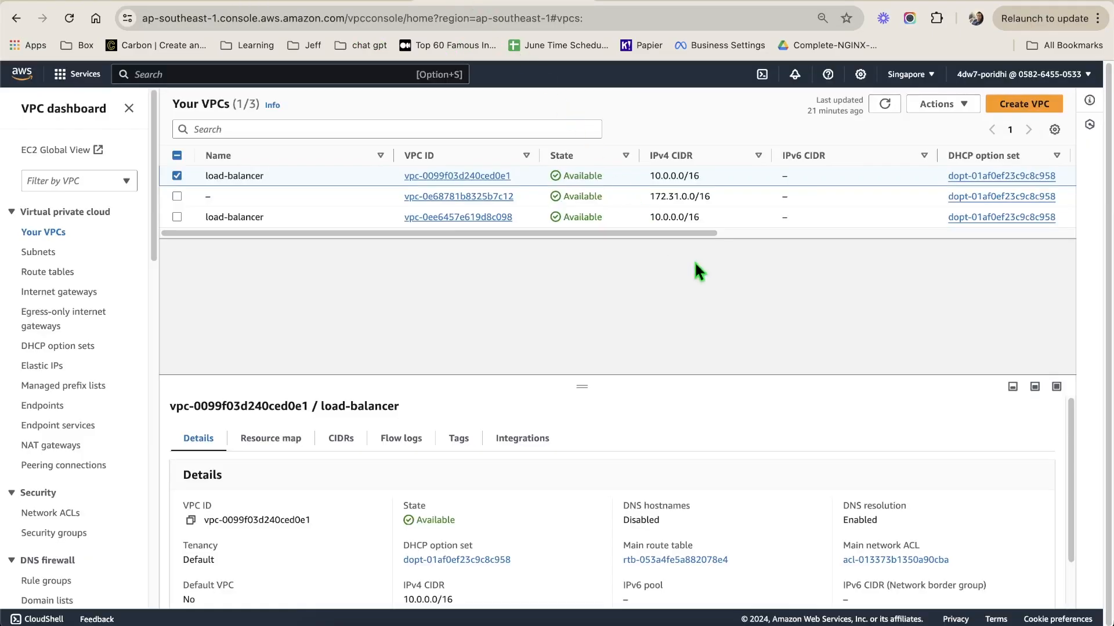
click(21, 73)
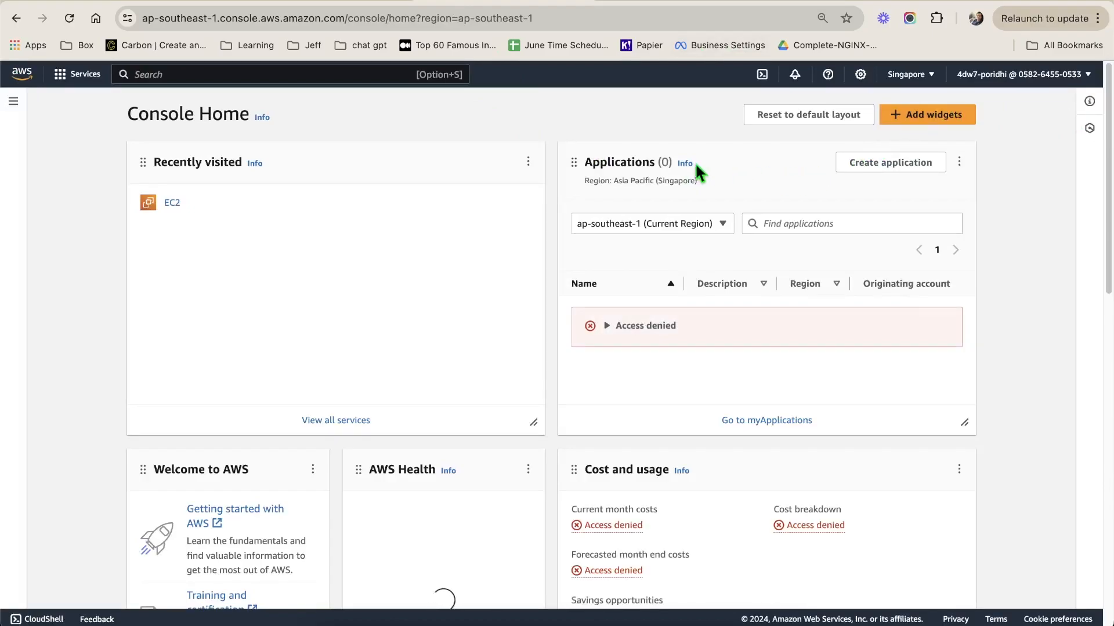
click(1021, 74)
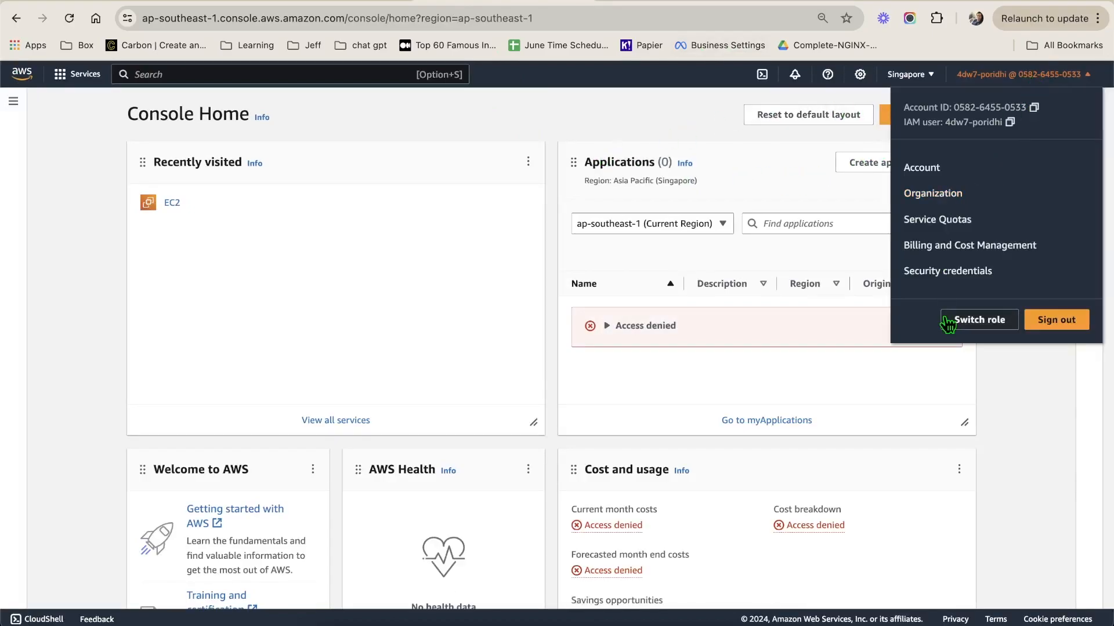
click(1057, 321)
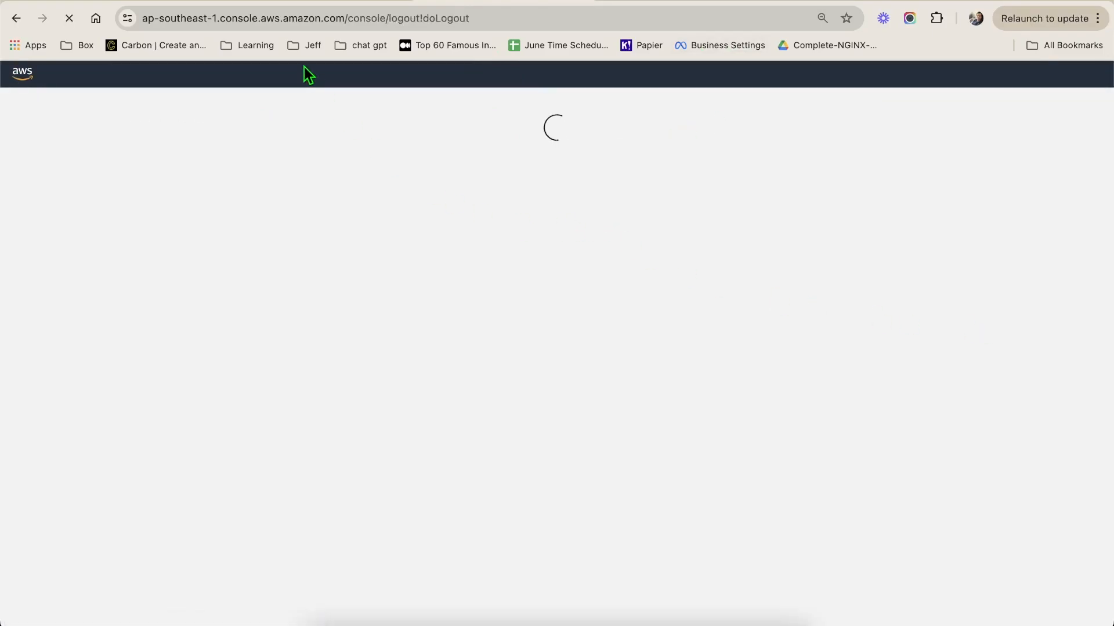
- Open the AWS console sign-in form and enter the IAM user name from the lab credentials
click(183, 1)
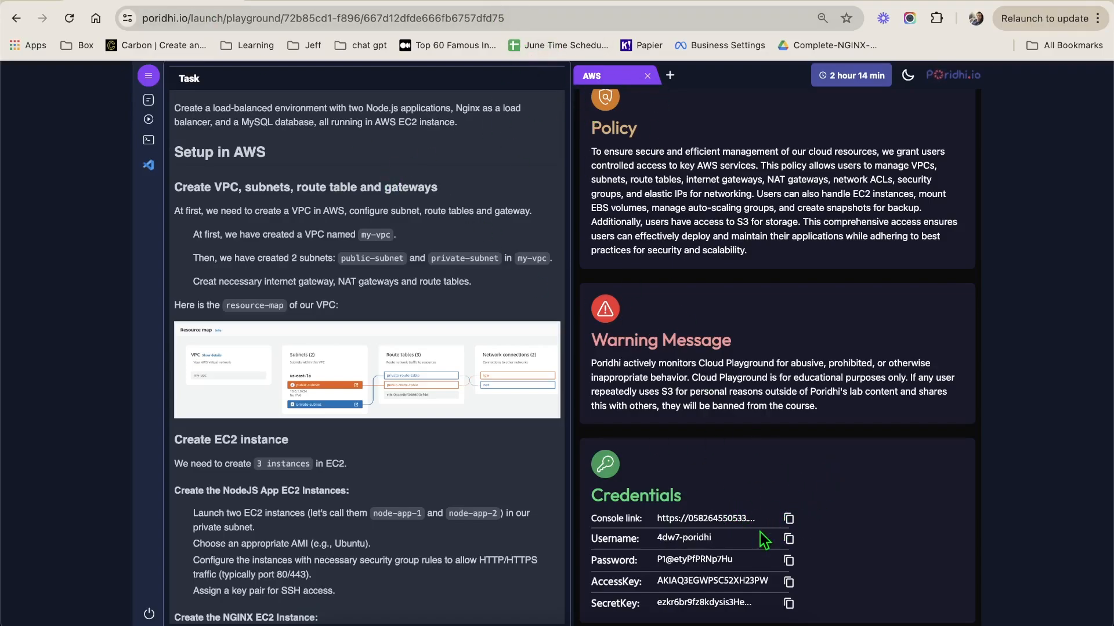
click(467, 1)
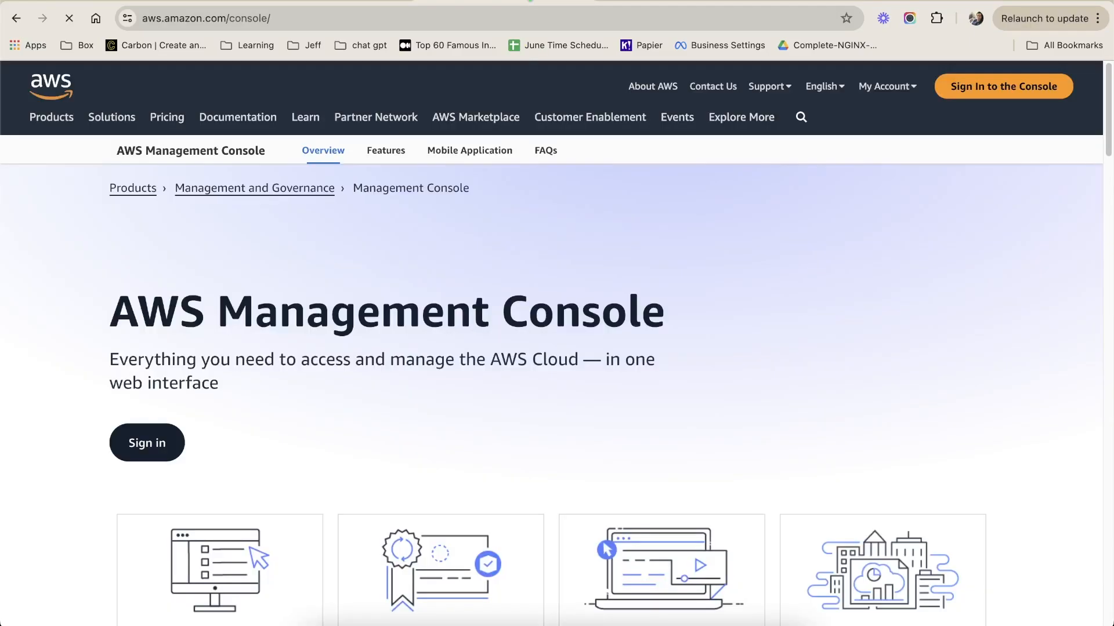
click(1015, 90)
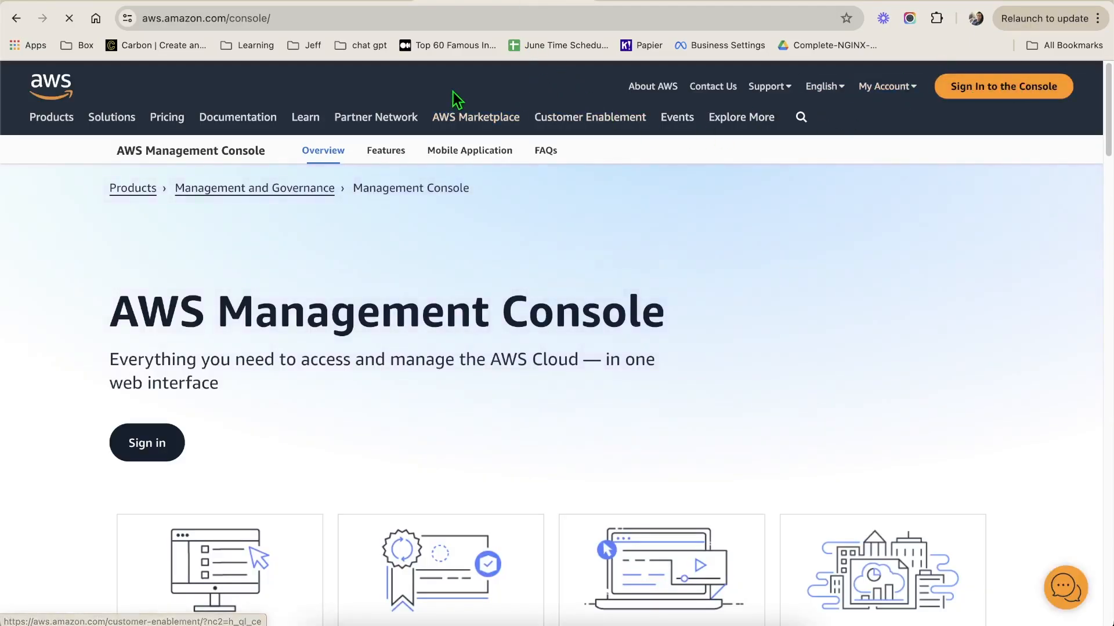
click(163, 1)
click(469, 2)
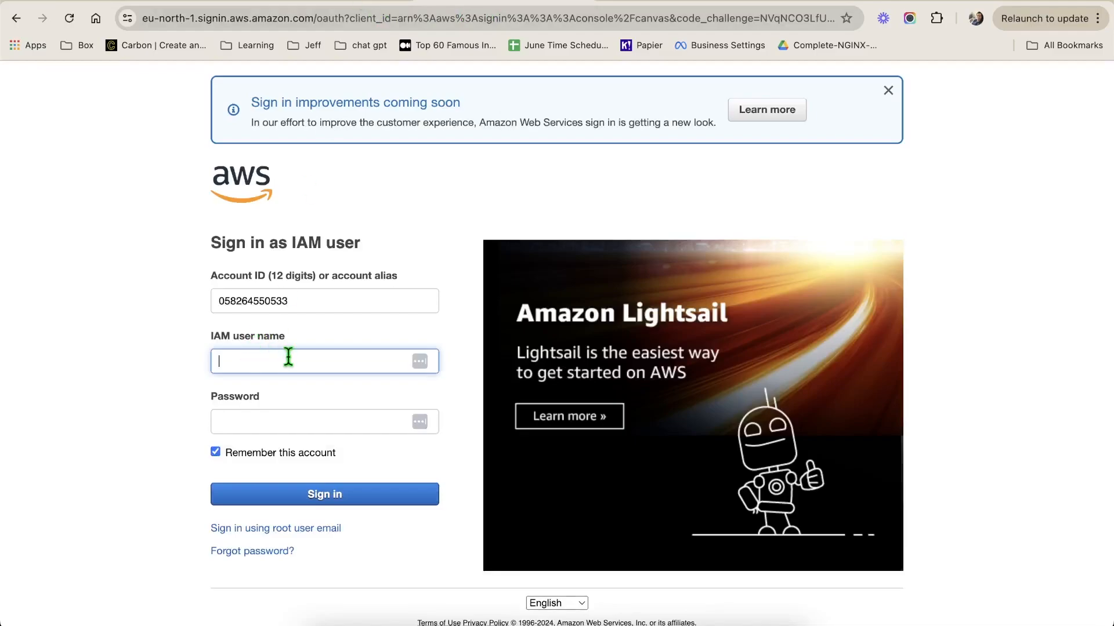
text(4clw7-poridhi)
- Copy the password from the lab credentials, enter it in the AWS password field and sign in
click(325, 2)
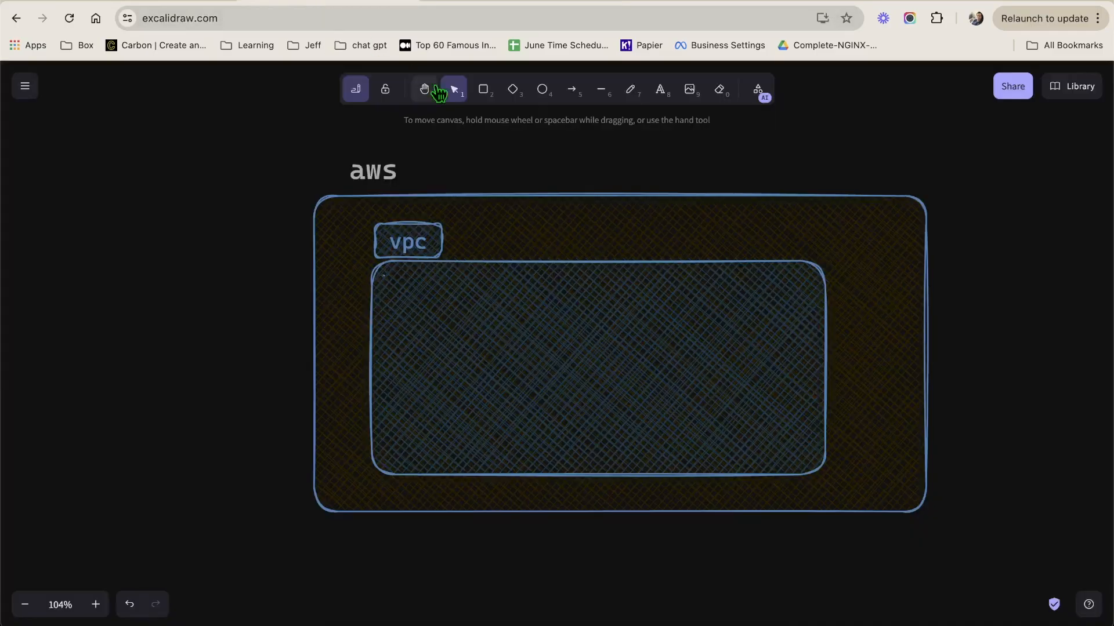
click(192, 4)
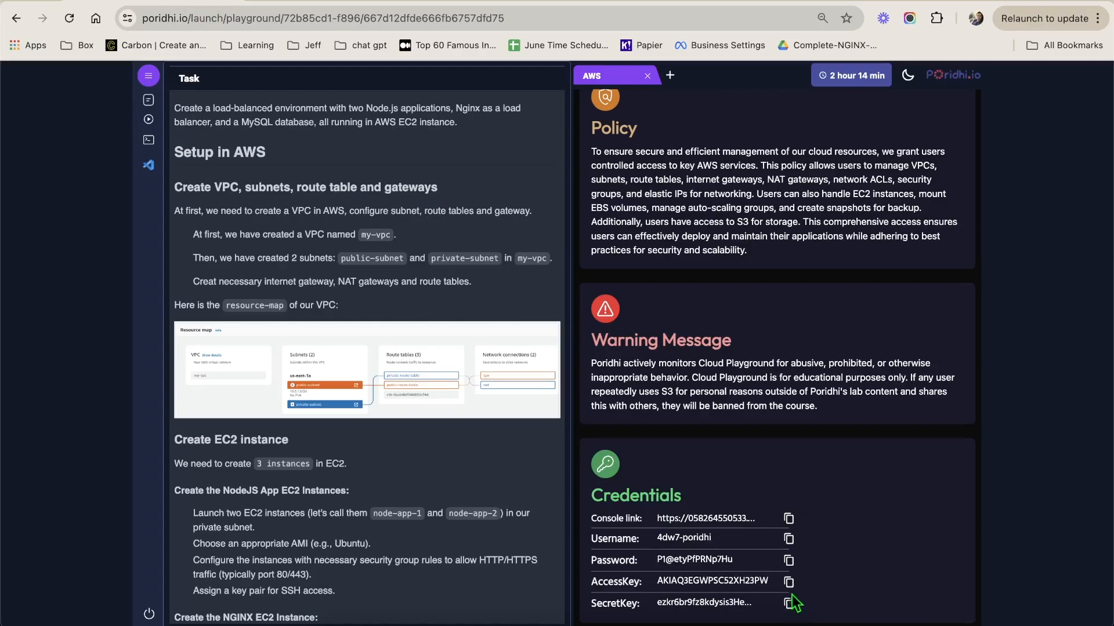
click(789, 565)
click(500, 7)
click(312, 416)
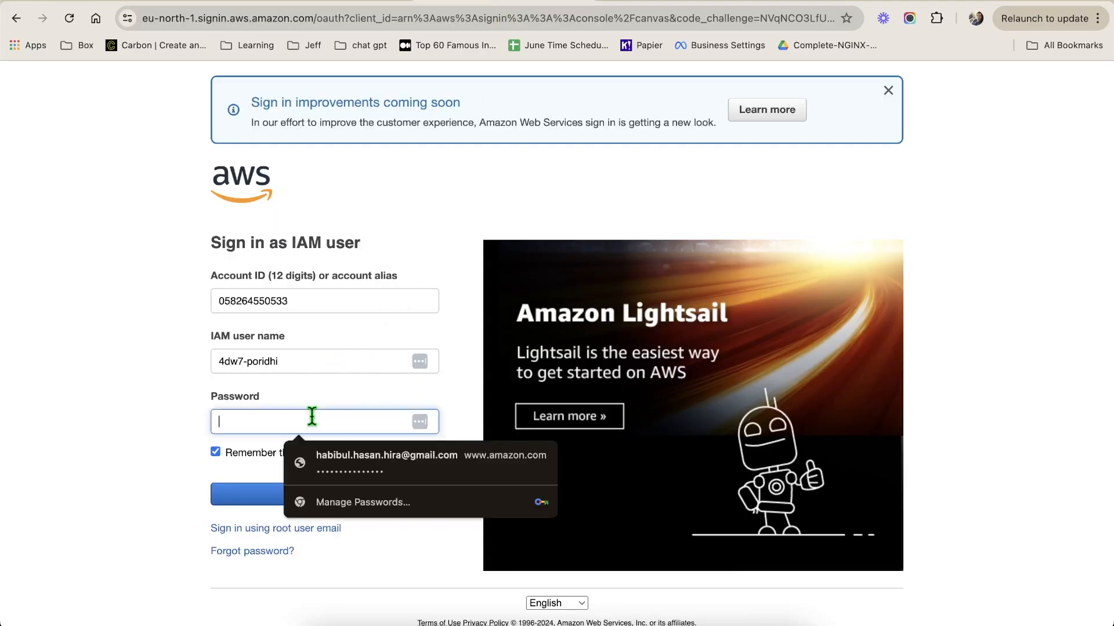
key(ctrl+v)
click(255, 495)
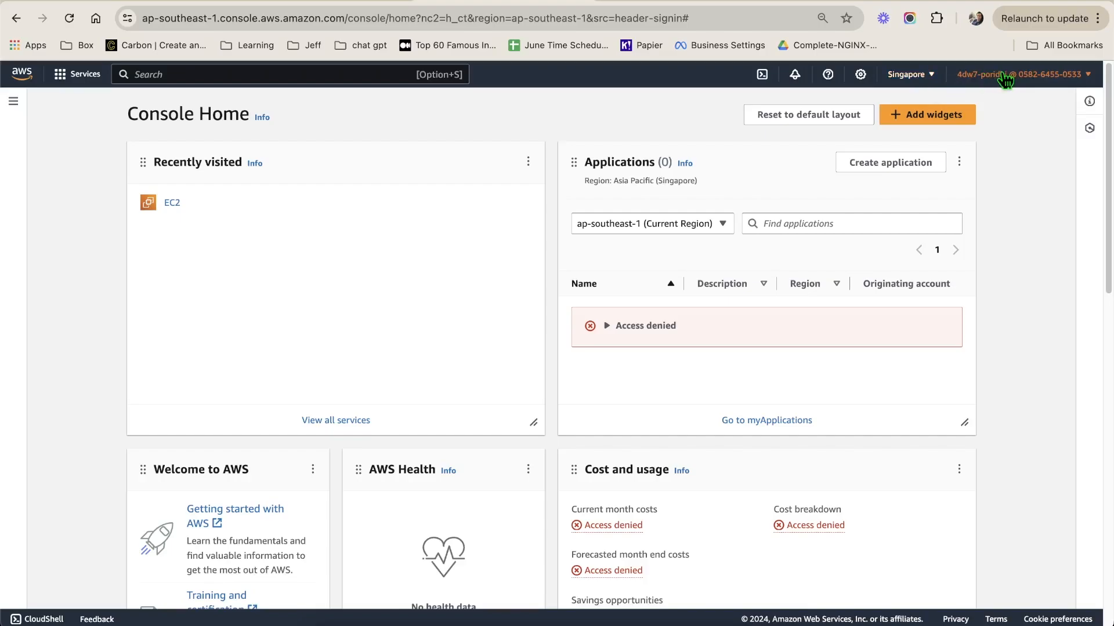
- Choose the Asia Pacific (Singapore) region, then search for vpc and open the VPC service
click(922, 75)
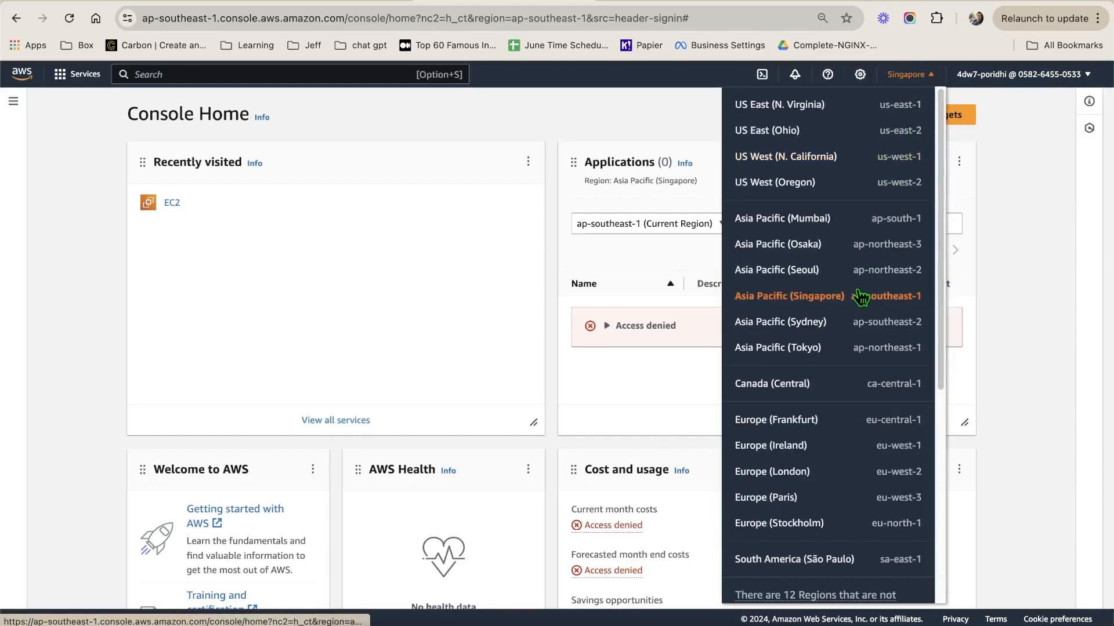
click(805, 301)
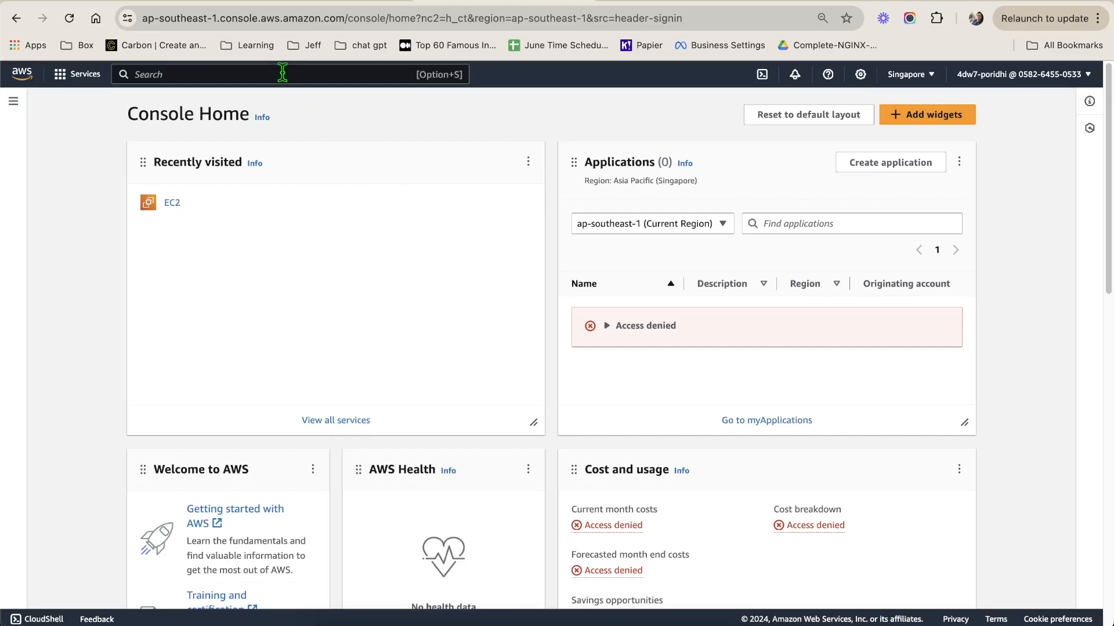
click(13, 101)
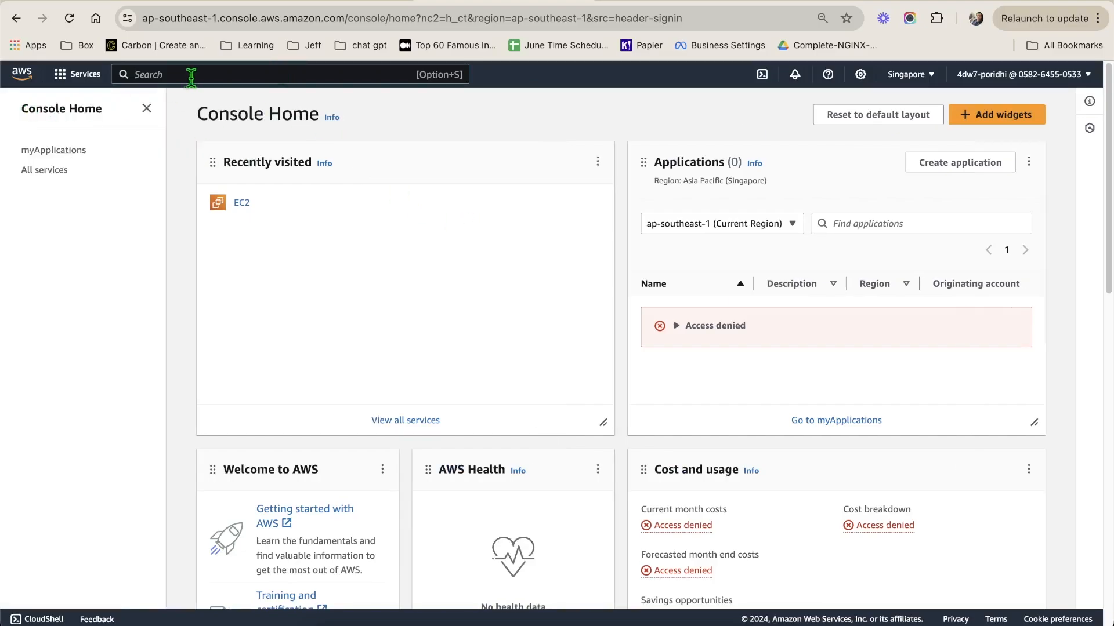
click(213, 79)
text(vpc)
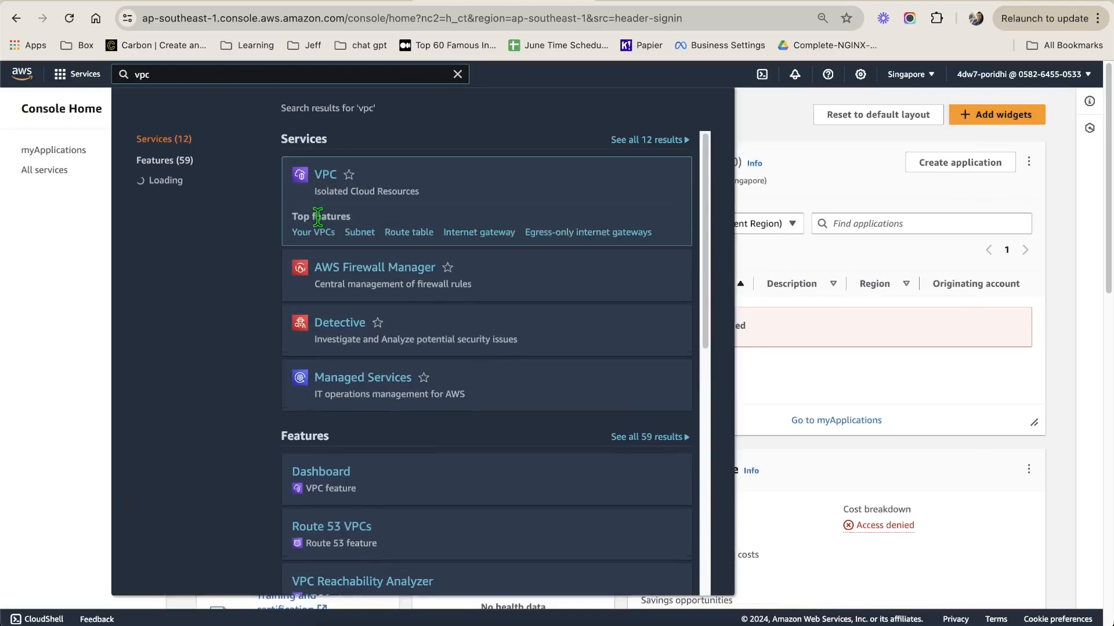
click(322, 177)
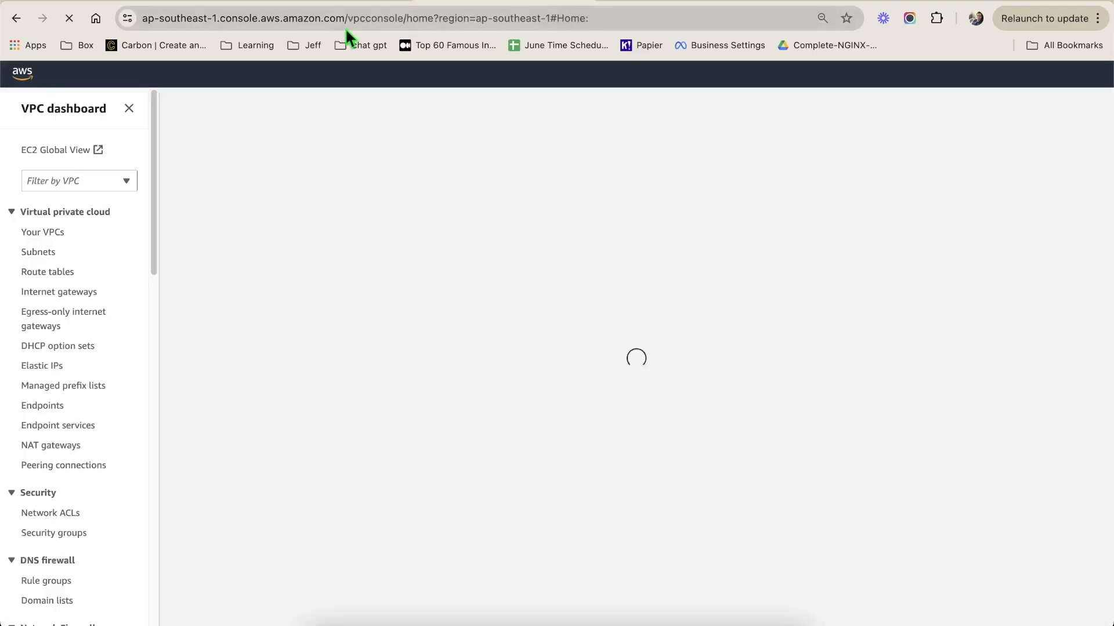
- In the Excalidraw diagram, shift the aws label slightly left and set the outer rectangle's stroke color to white
click(354, 4)
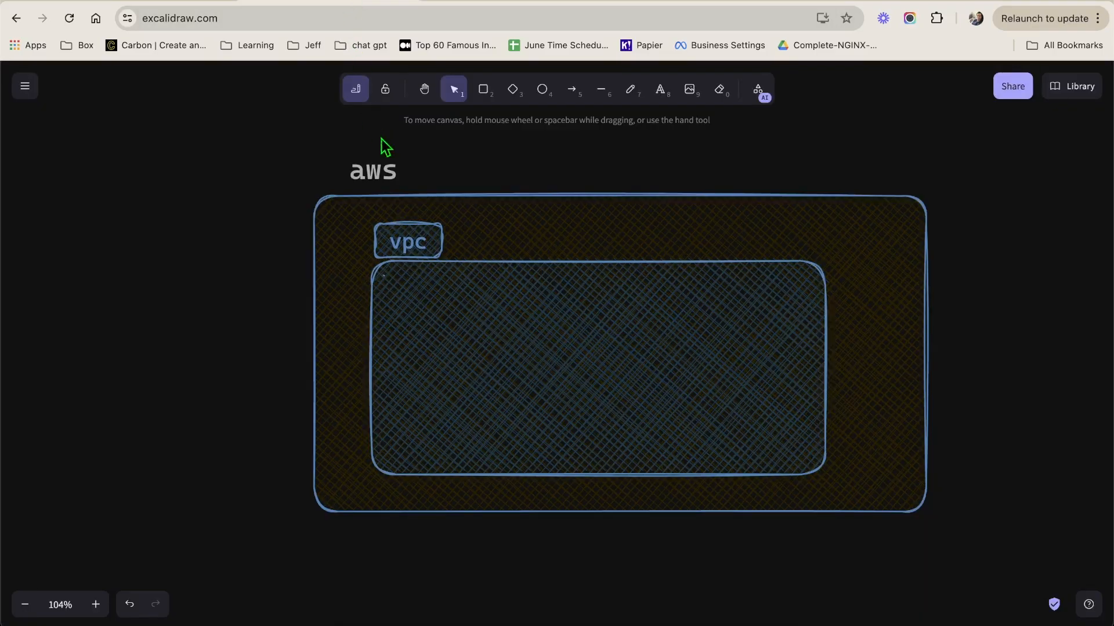
click(373, 175)
click(413, 202)
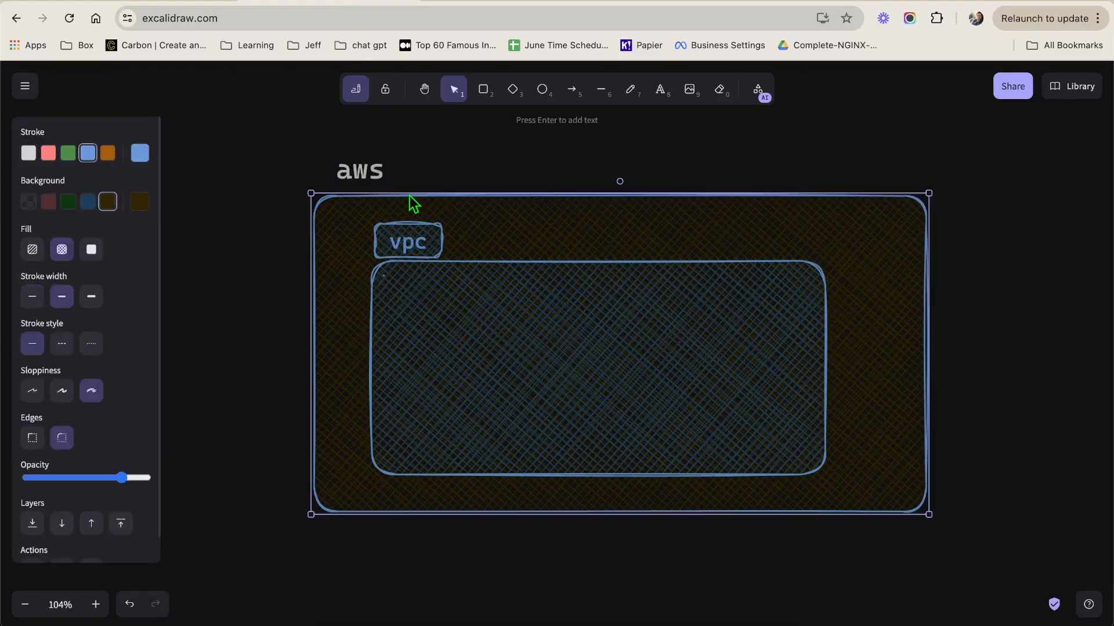
click(30, 154)
click(423, 183)
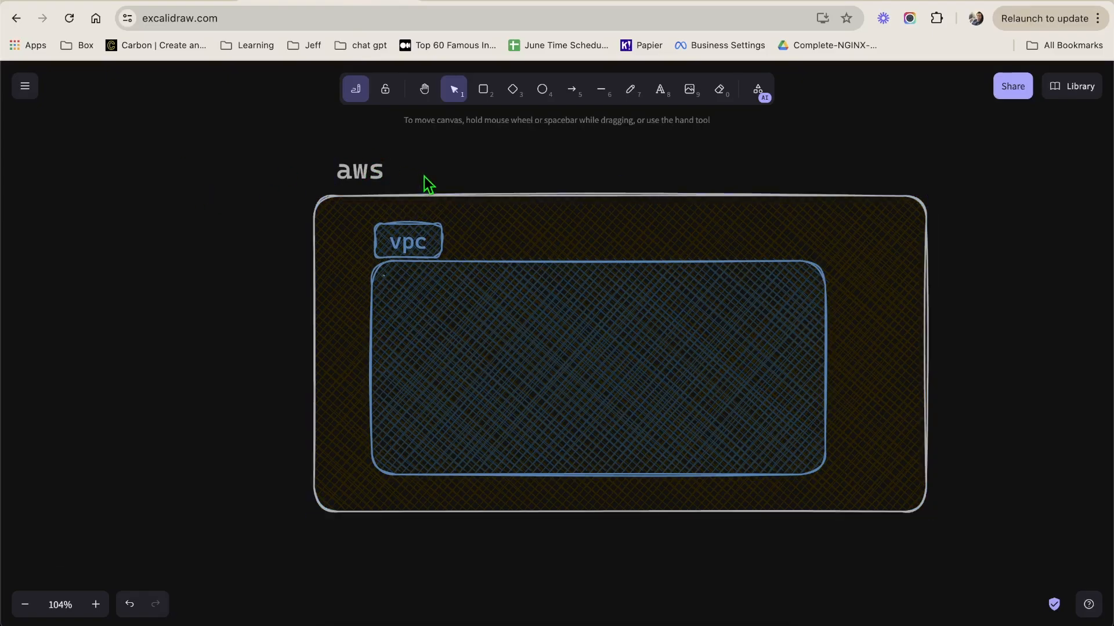
click(356, 179)
click(415, 225)
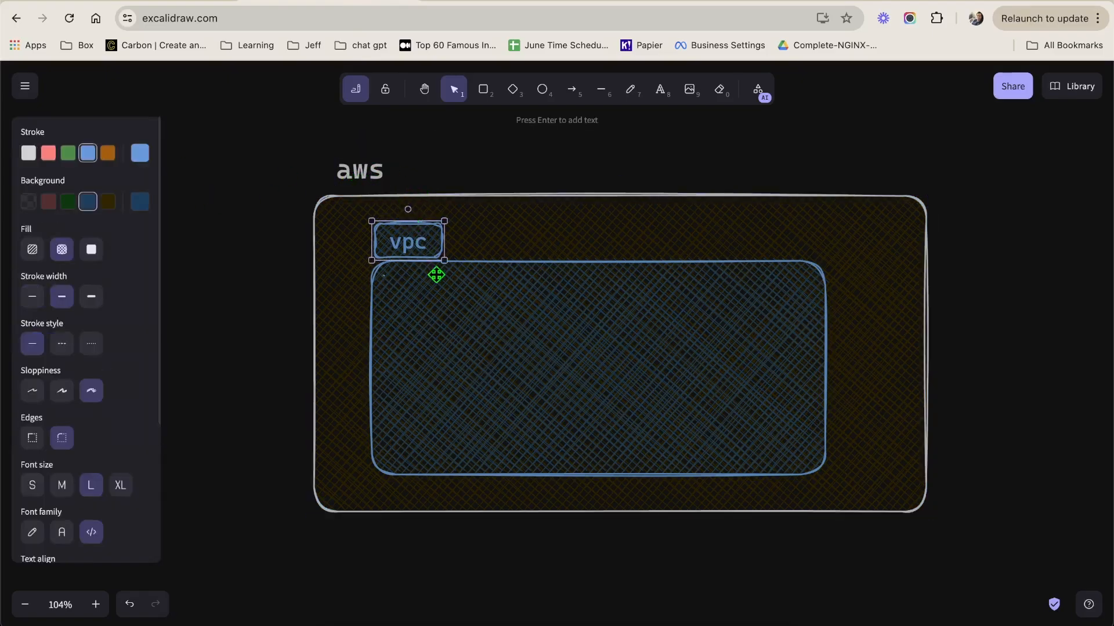
click(436, 276)
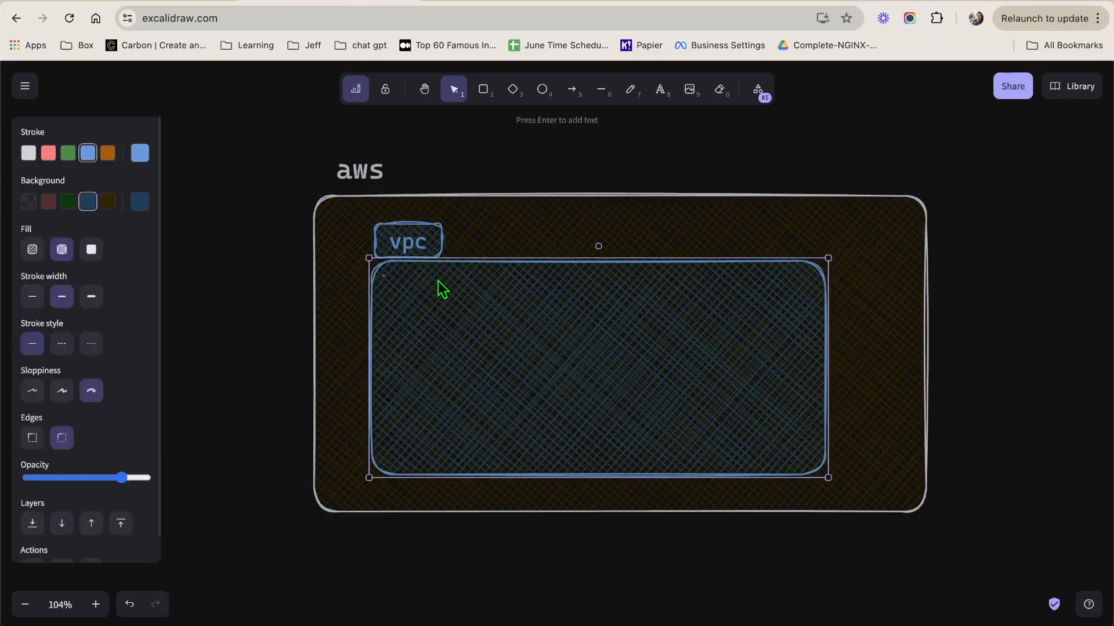
- Switch to the AWS console, open the list of VPCs and deselect the first load-balancer VPC
click(475, 5)
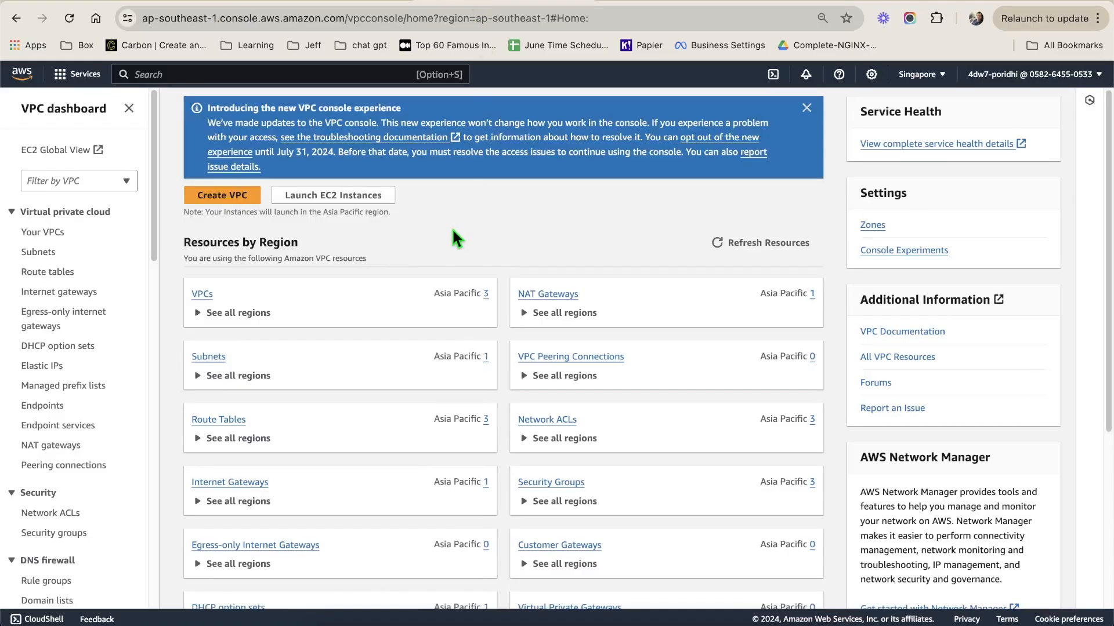
click(210, 293)
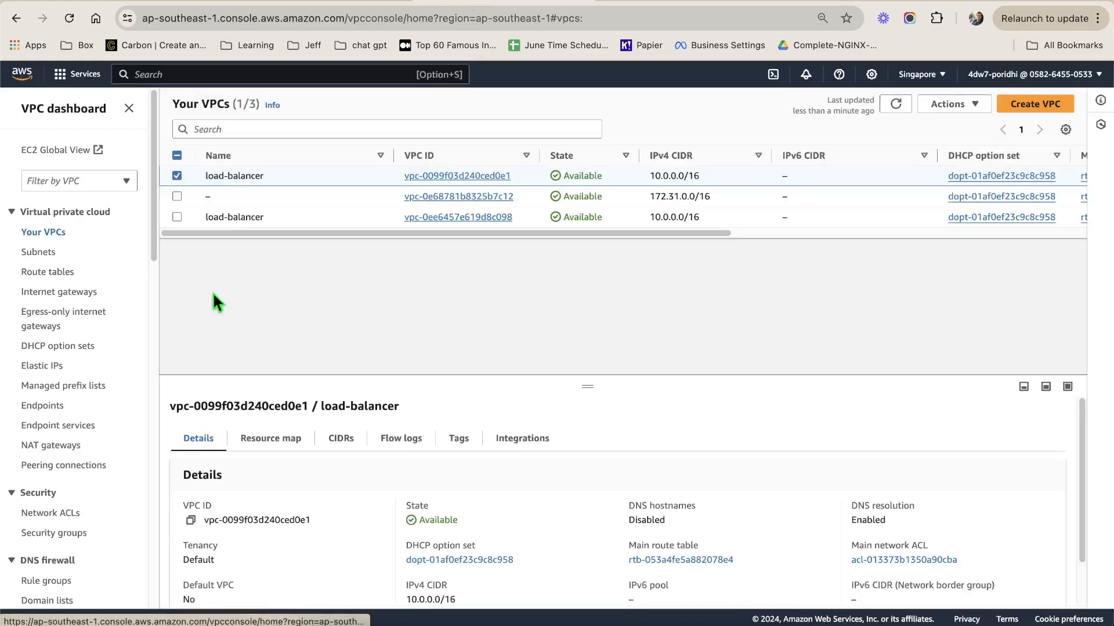
click(184, 183)
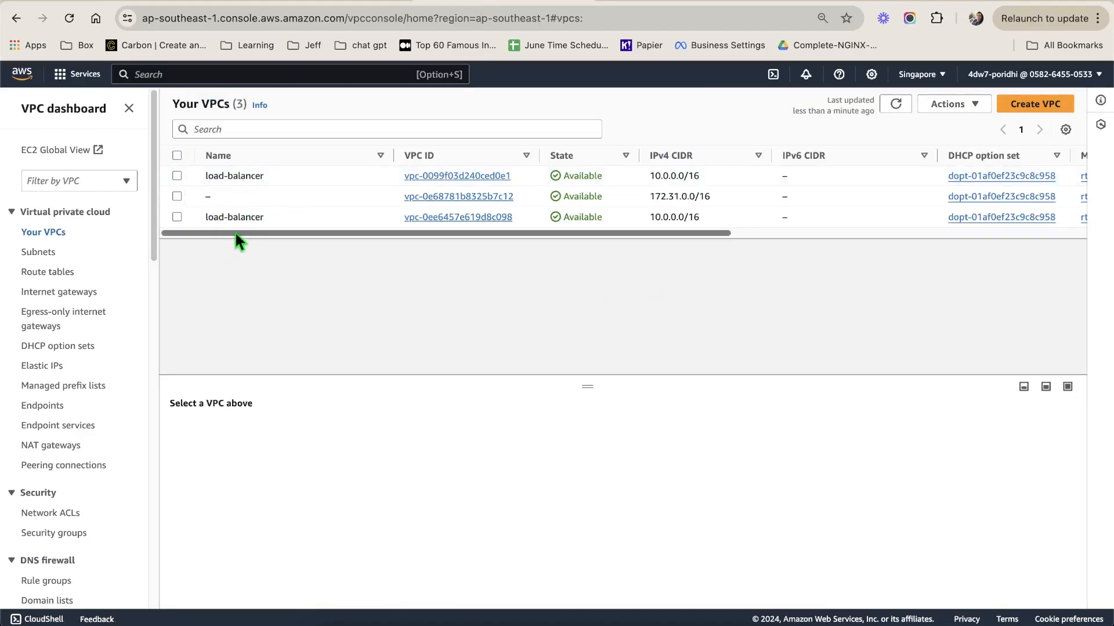
- Start creating a VPC with the name tag poridhivpc and the IPv4 CIDR 10.0.0.0/16
click(1009, 113)
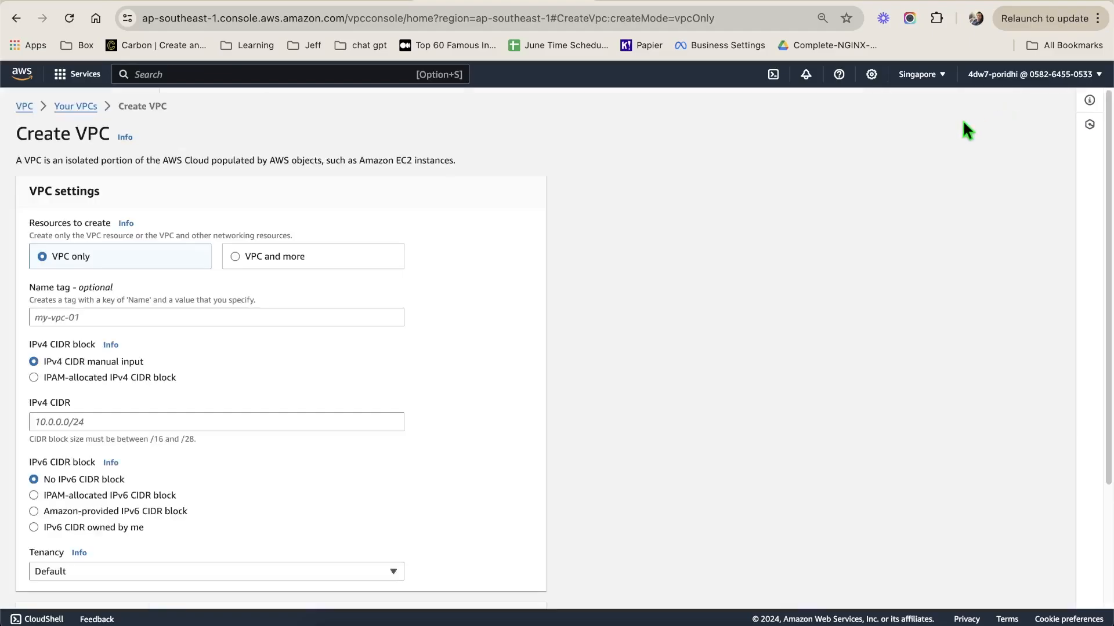
click(189, 313)
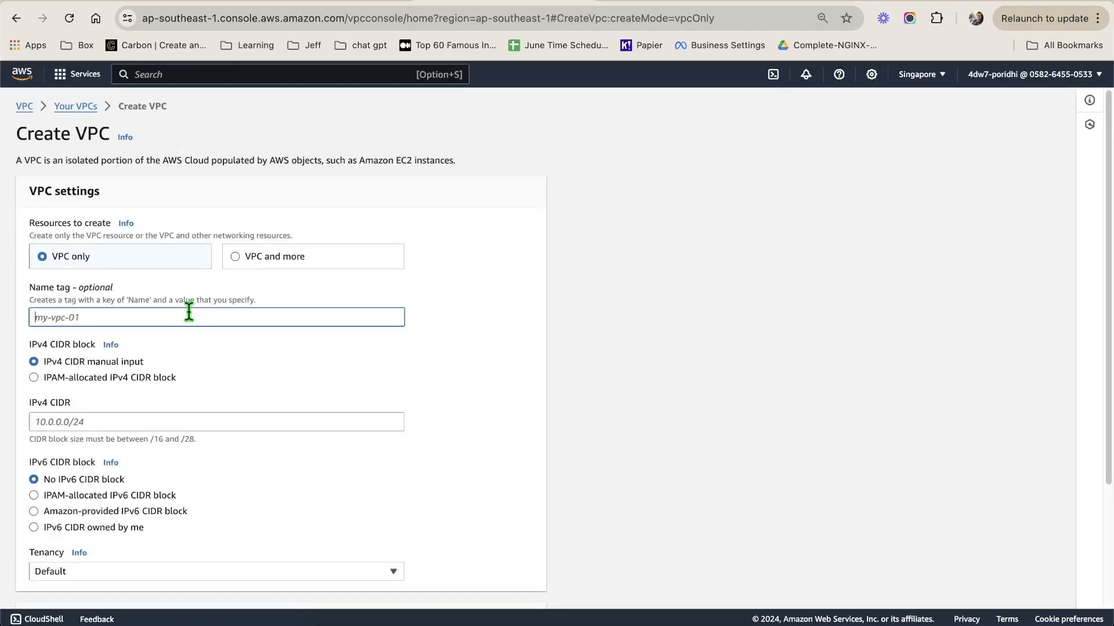
text(poridhivpc)
scroll(244, 339, down, 1)
click(183, 381)
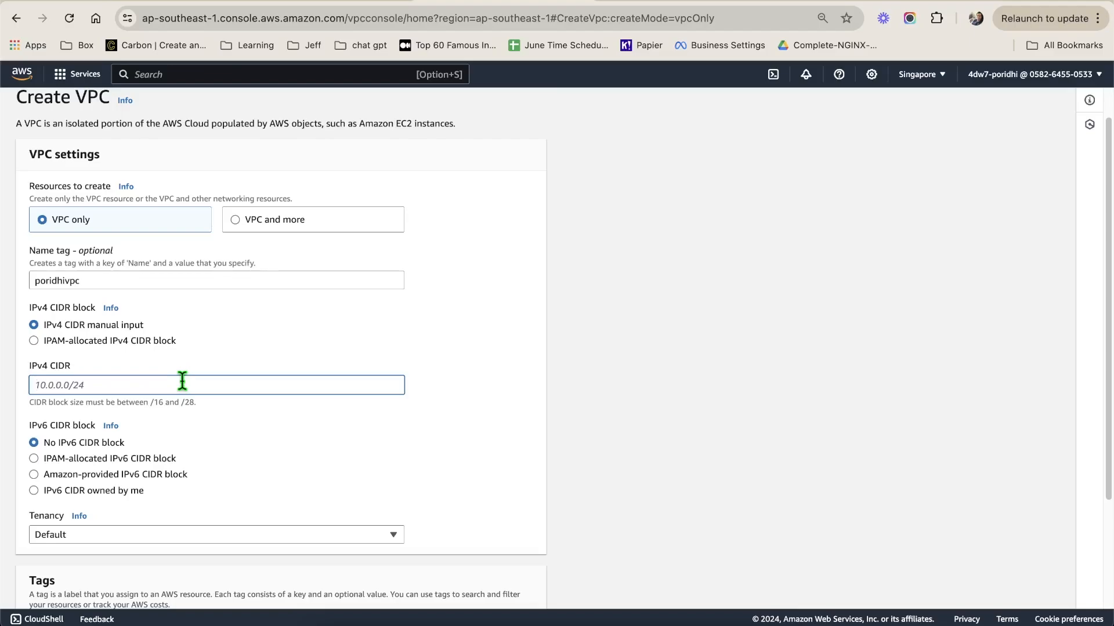
text(10.0.0.0/16)
- Copy the IPv4 CIDR 10.0.0.0/16 from the VPC form and place it as text beside the vpc label in the Excalidraw diagram
drag(84, 385, 8, 394)
key(super+c)
click(280, 3)
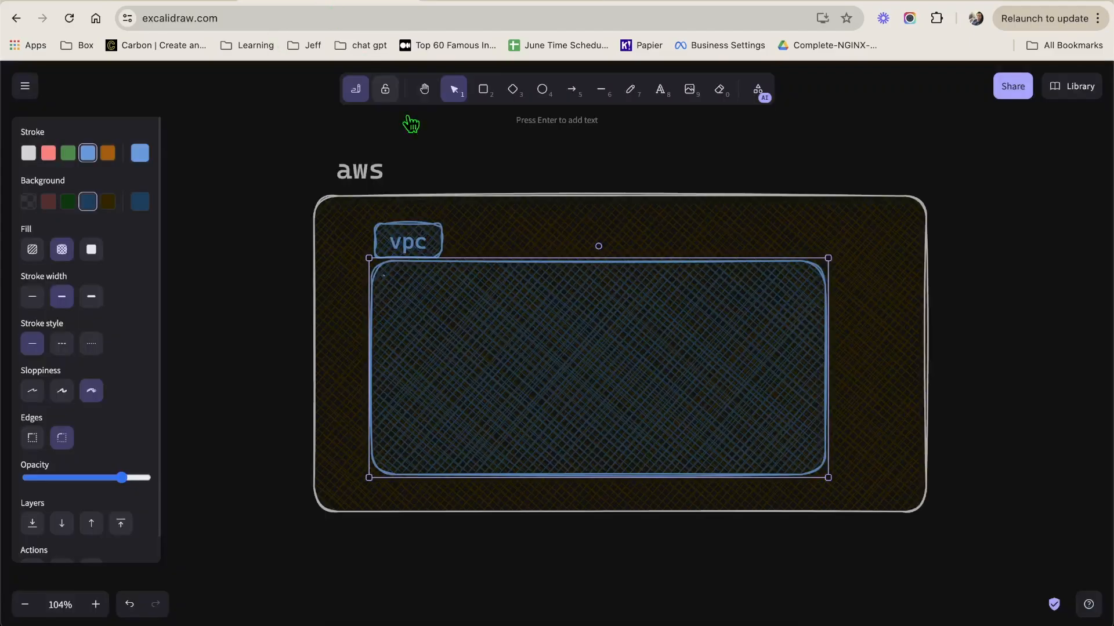
click(511, 228)
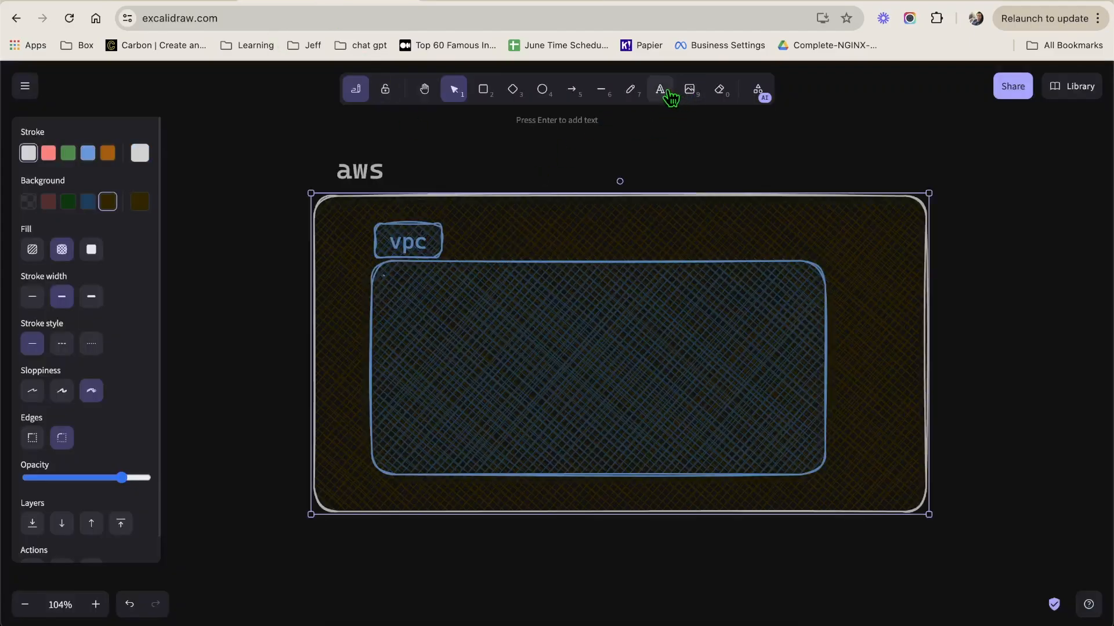
click(661, 92)
click(490, 235)
key(super+v)
click(909, 179)
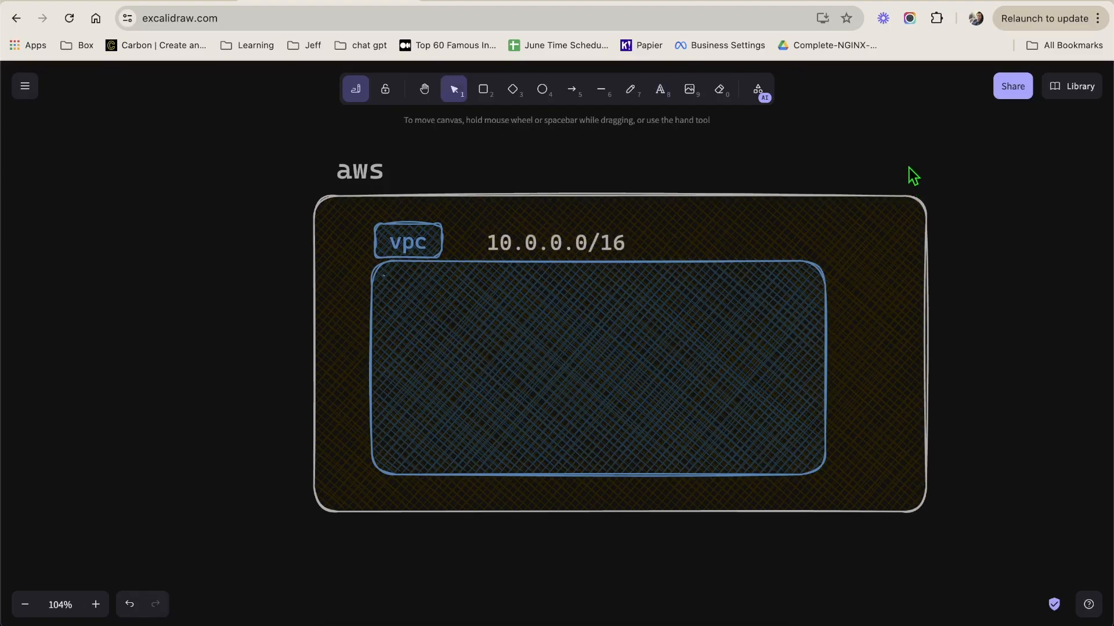
click(558, 233)
- Draw one short line above the first two octets of the CIDR text and another beneath its last two octets
click(601, 89)
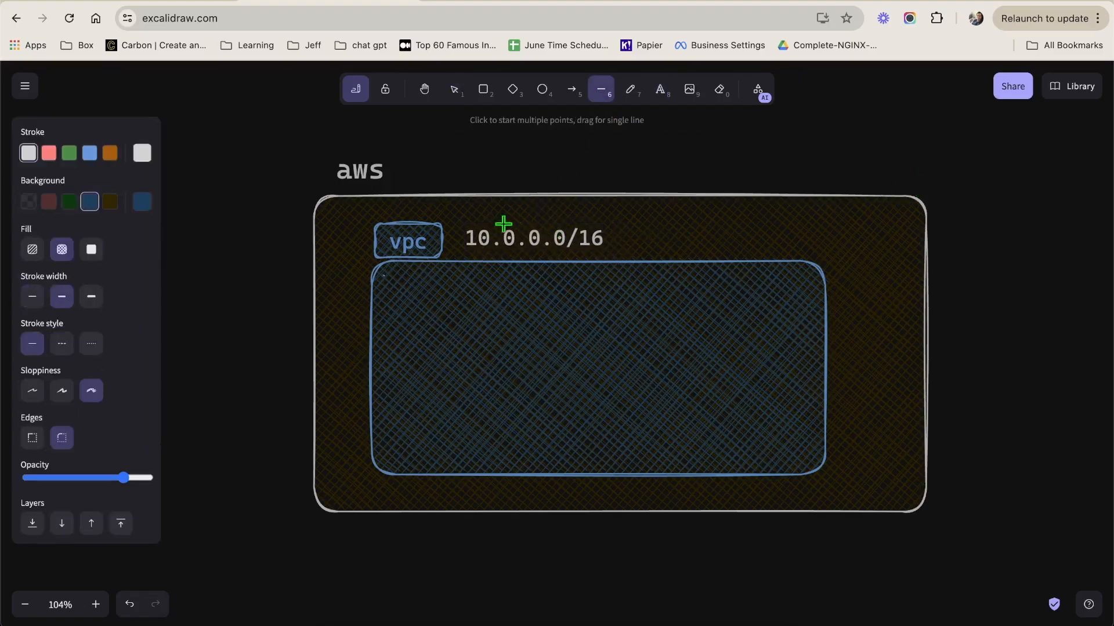
mouse_move(478, 221)
mouse_down()
mouse_move(513, 222)
mouse_move(568, 254)
mouse_up()
click(601, 89)
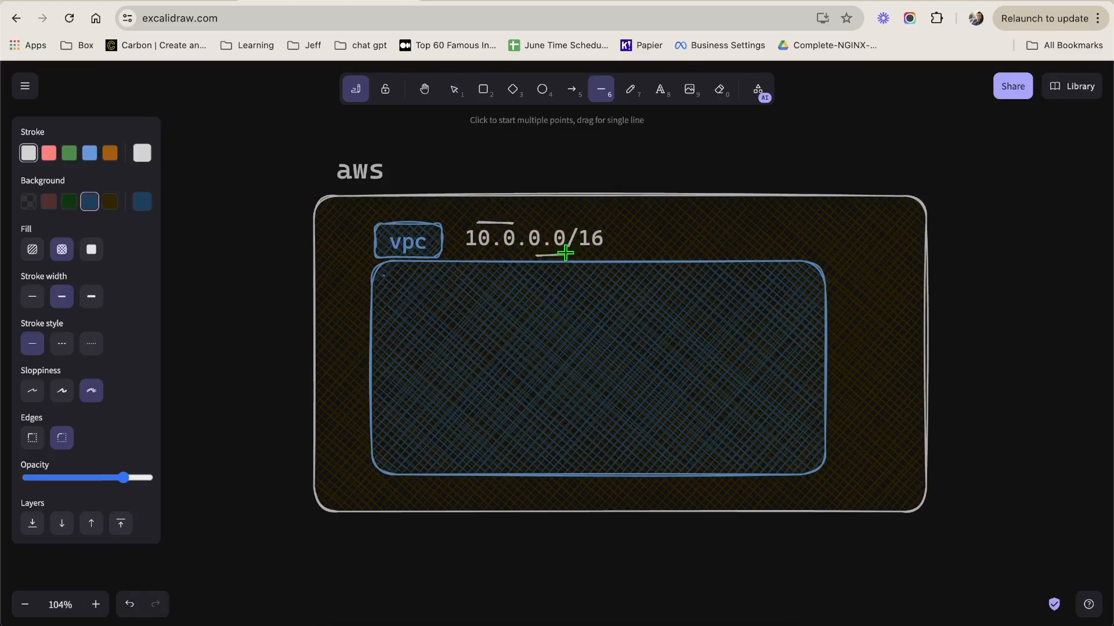
- Write a temporary 0-255 note above the outer aws rectangle, shift it slightly up, and delete it
double_click(551, 174)
text(0-1)
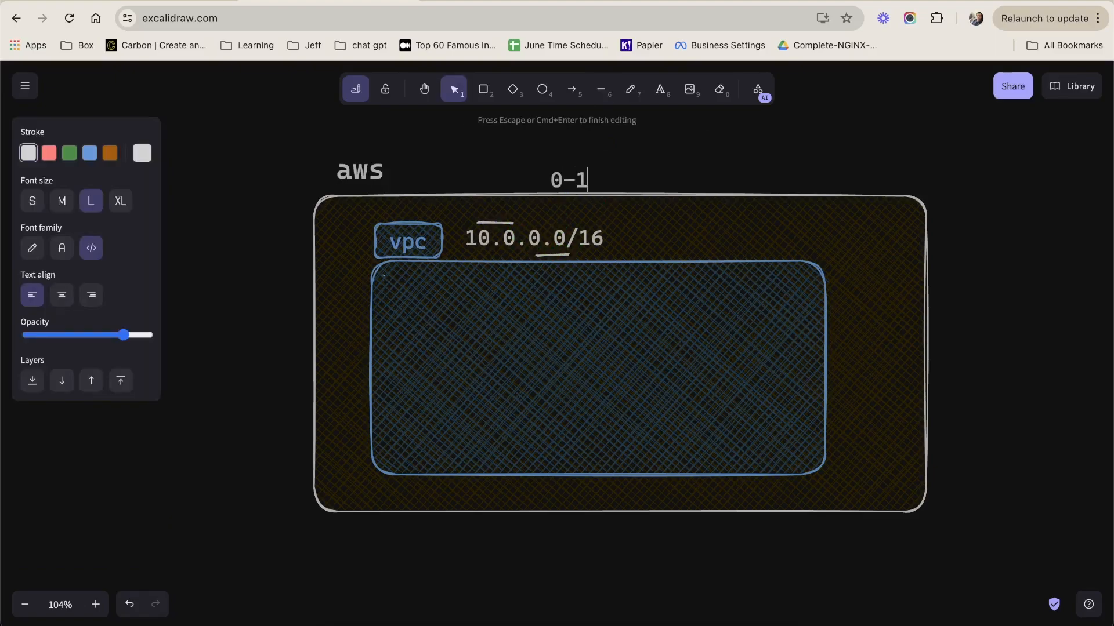
key(BackSpace)
key(BackSpace)
text(255)
click(683, 166)
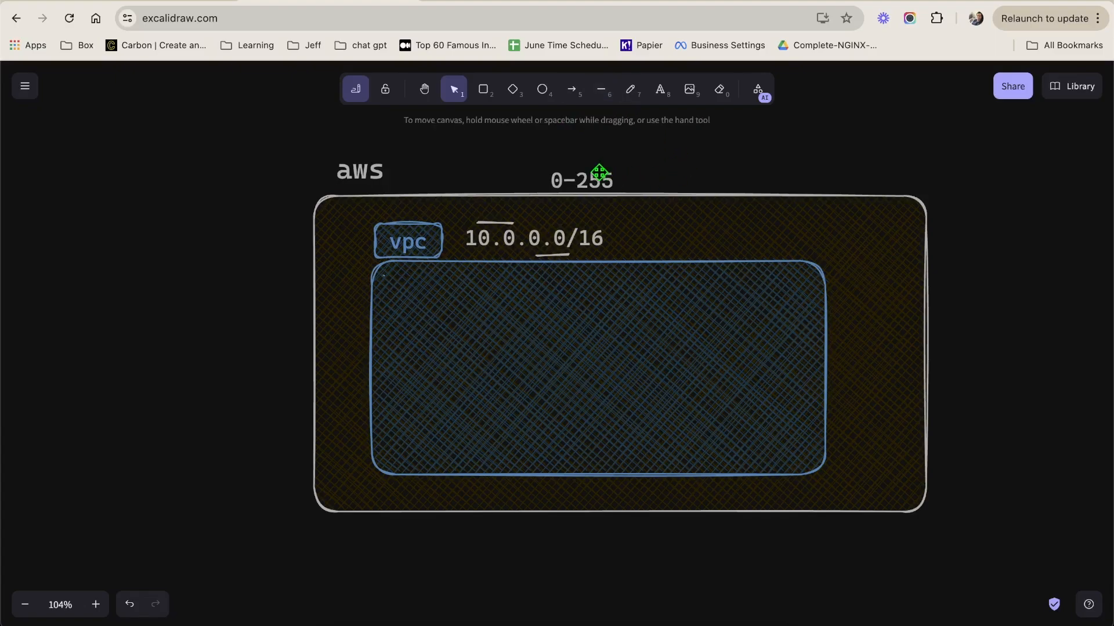
drag(599, 174, 593, 162)
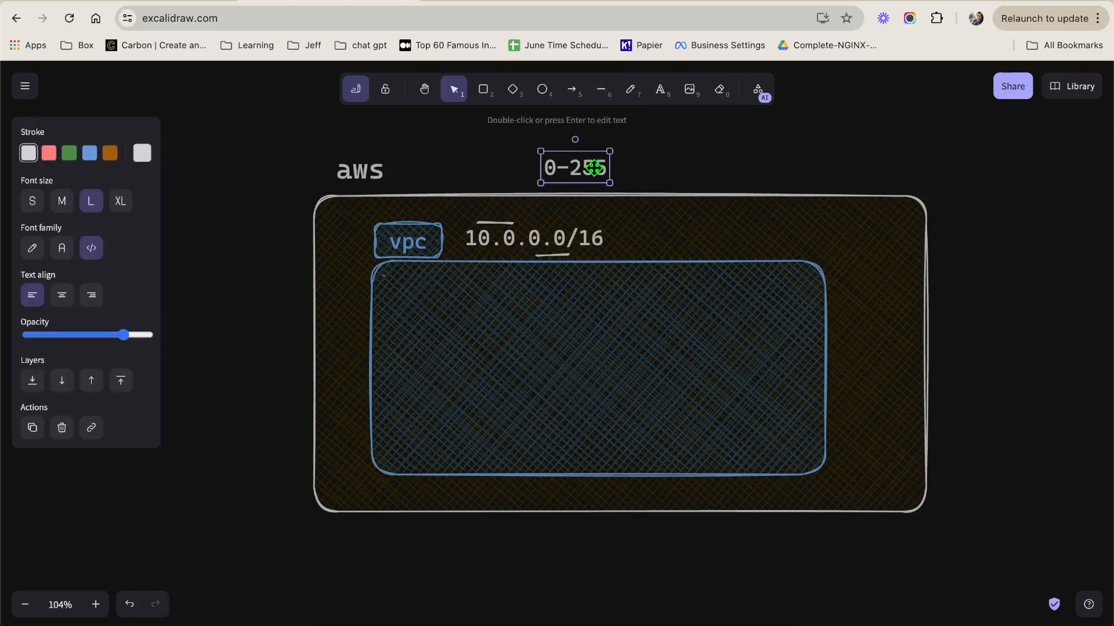
key(Delete)
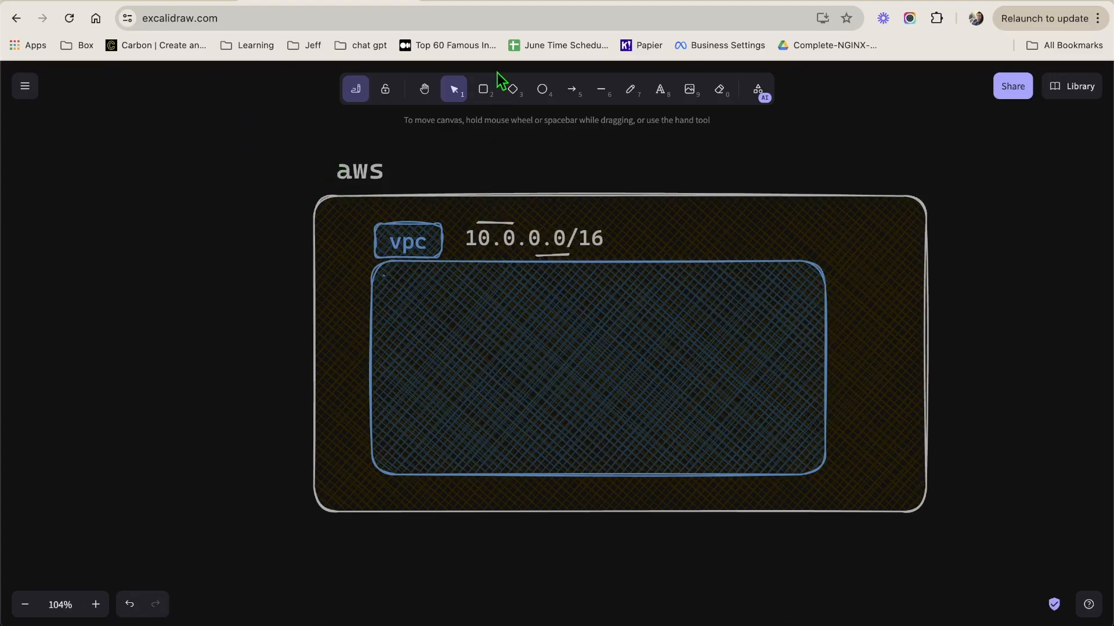
- Extend the line above the CIDR's first two octets slightly to the left and set its stroke color to red
click(508, 223)
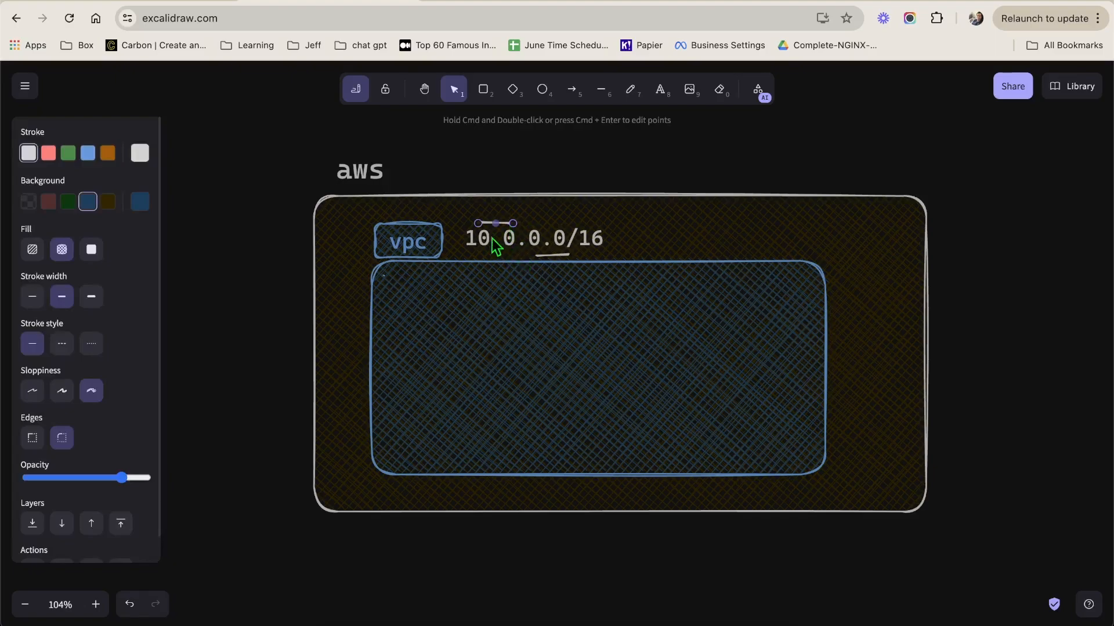
drag(478, 225, 473, 226)
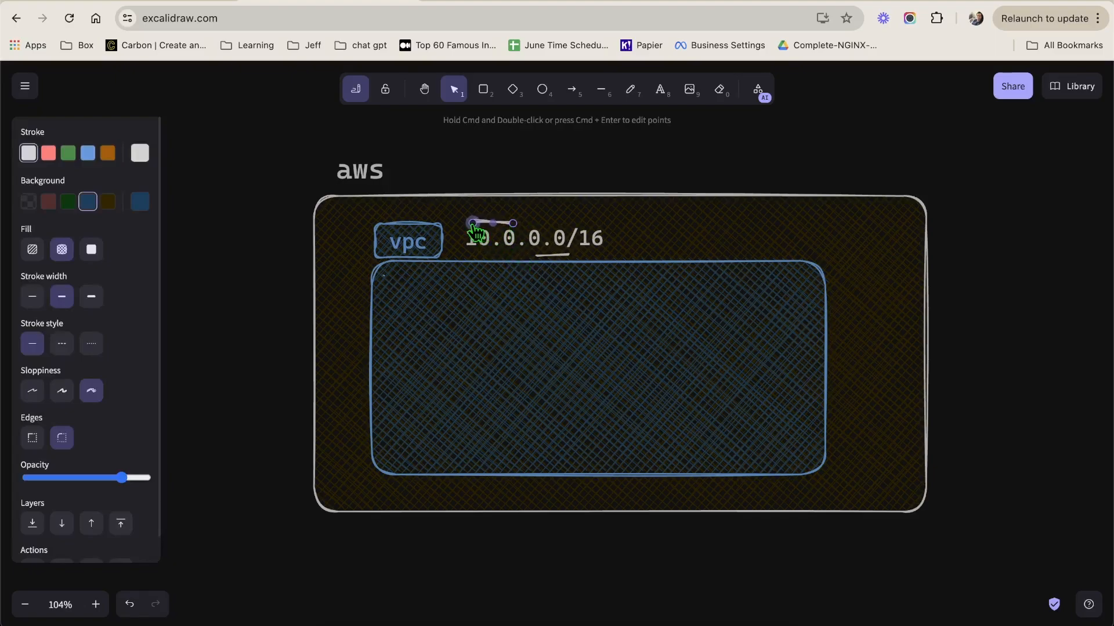
click(48, 153)
click(557, 184)
click(500, 224)
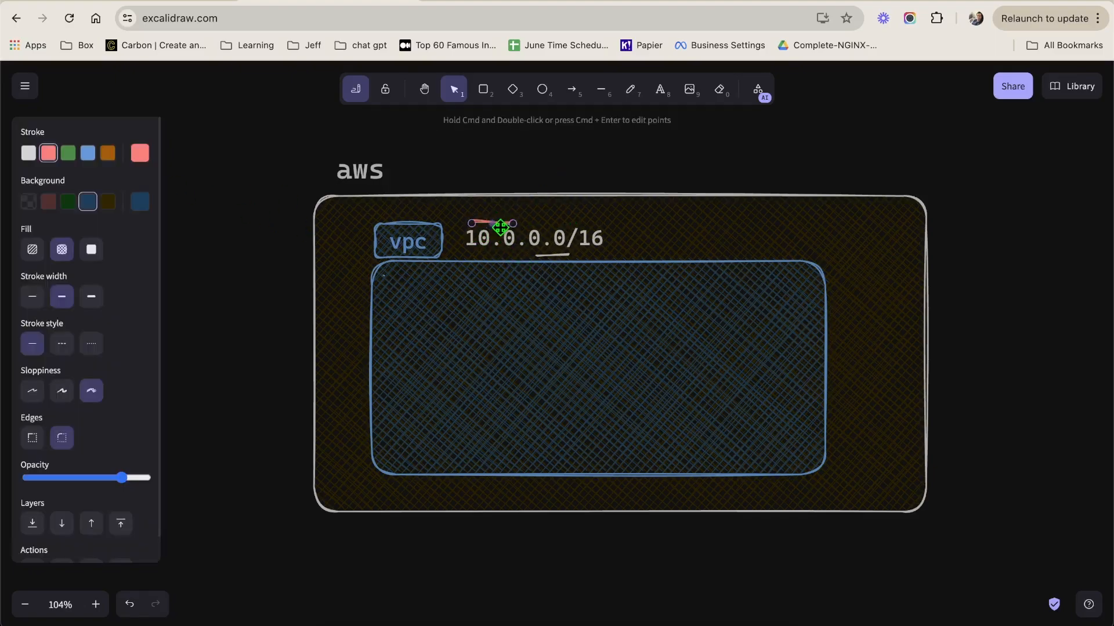
click(609, 139)
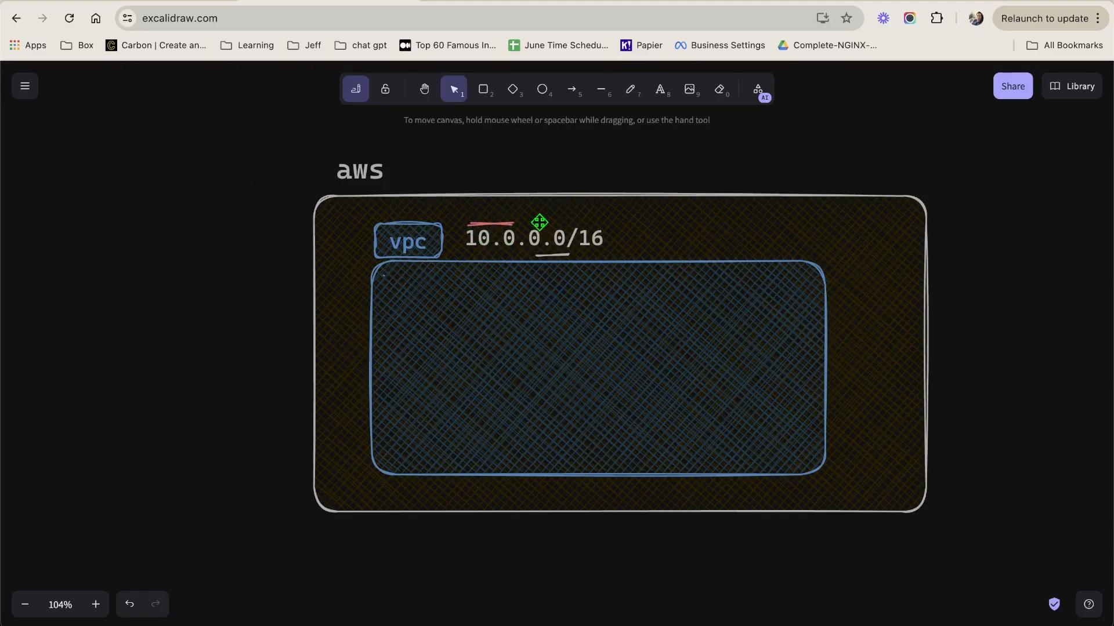
click(557, 254)
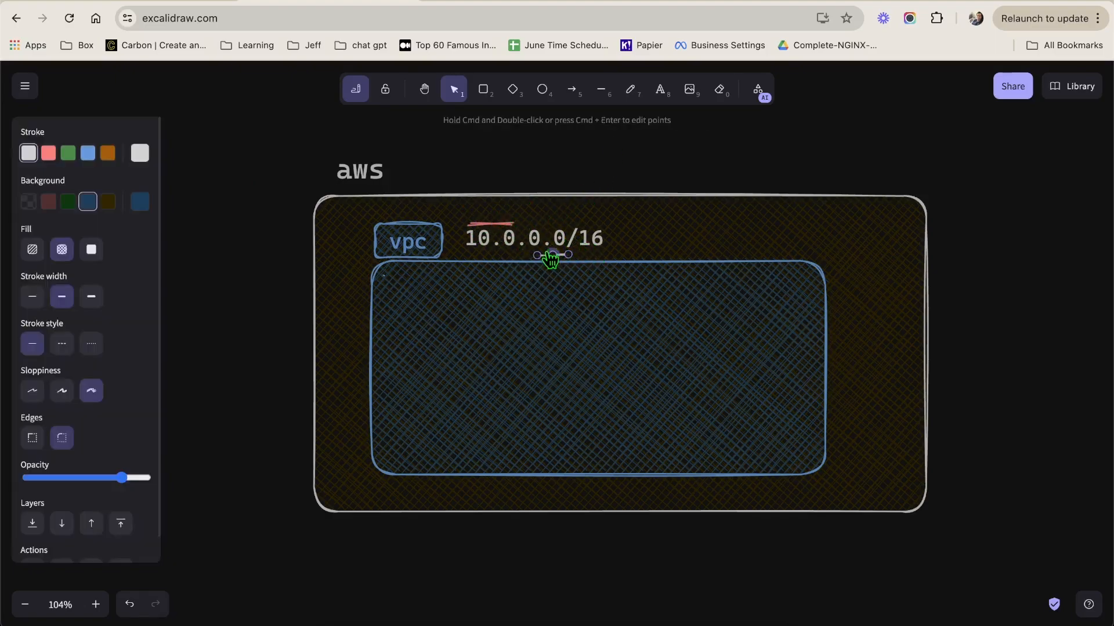
click(586, 137)
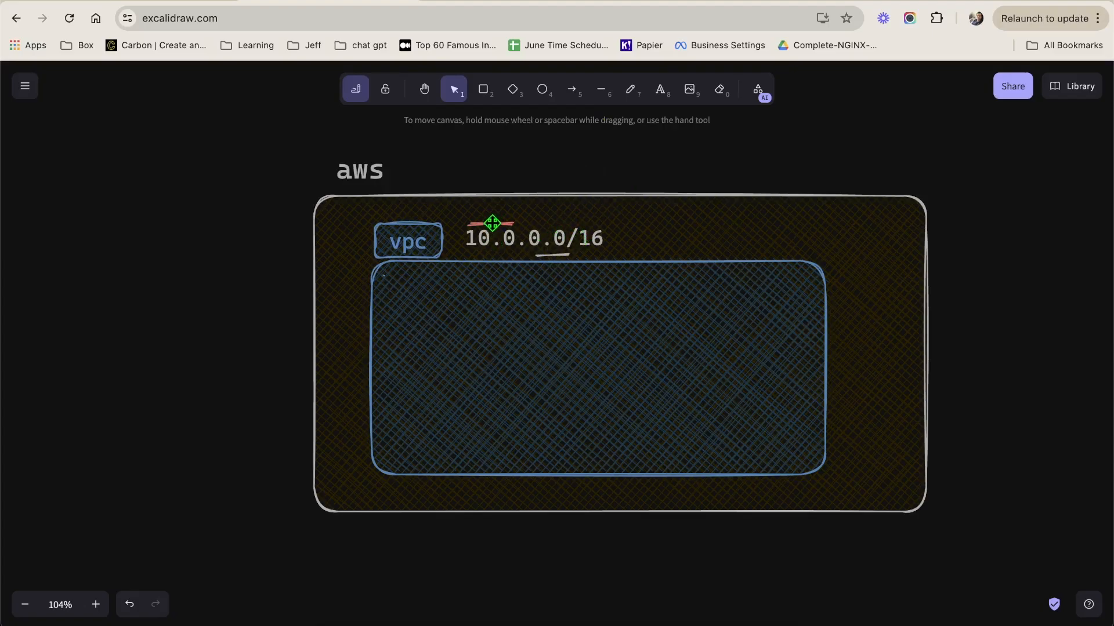
scroll(495, 240, up, 10)
scroll(495, 240, down, 6)
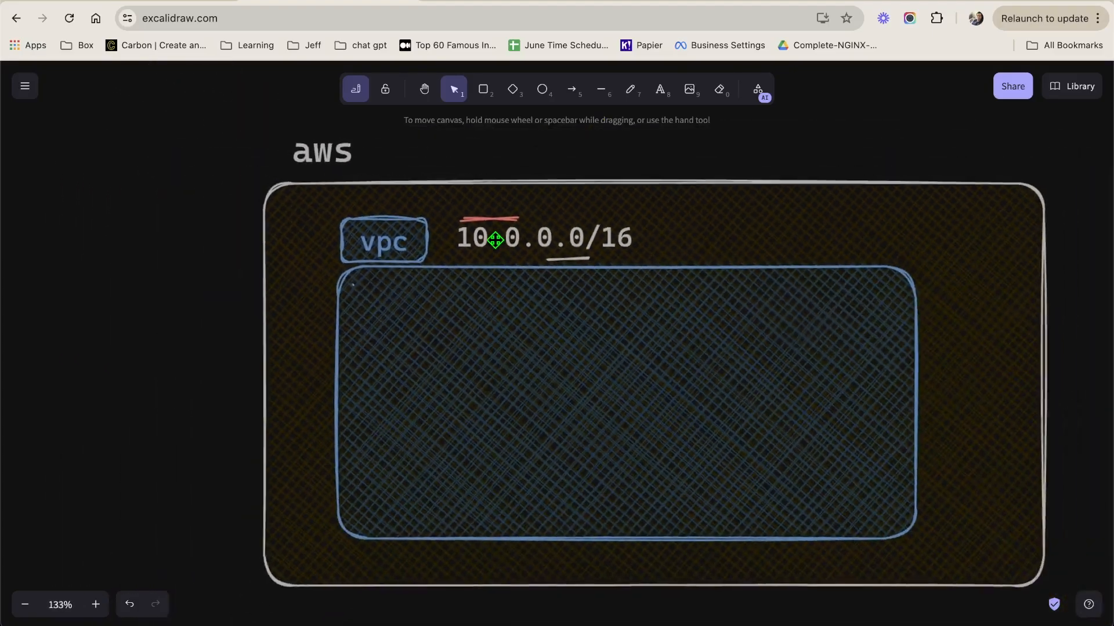
scroll(494, 240, down, 2)
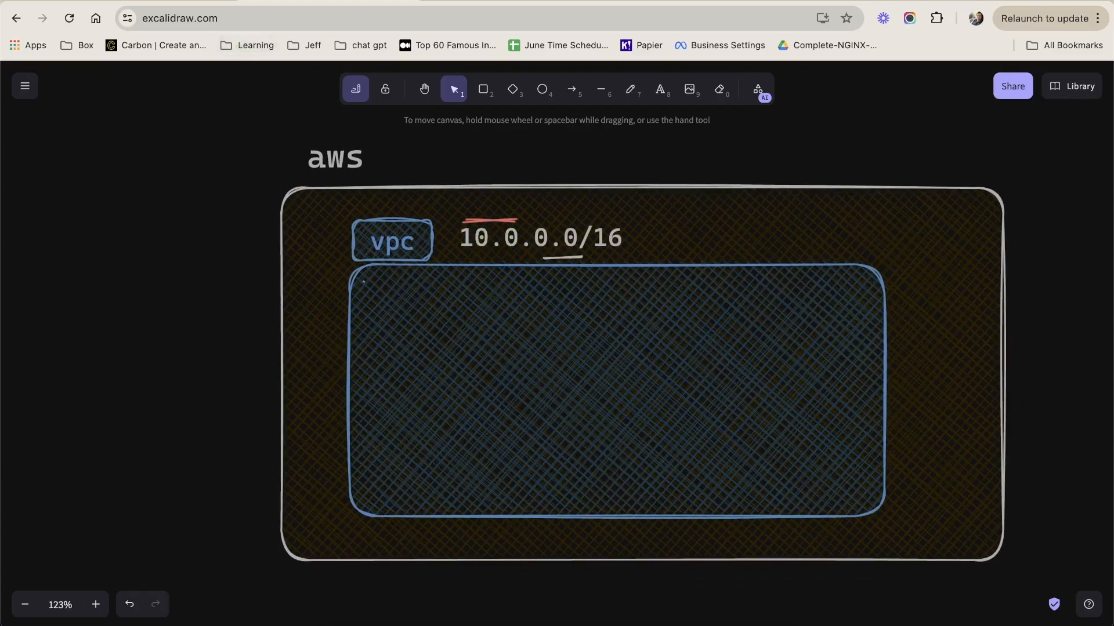
- Switch to the AWS console and create the VPC poridhivpc with the IPv4 CIDR 10.0.0.0/16, no IPv6 block and default tenancy
click(502, 2)
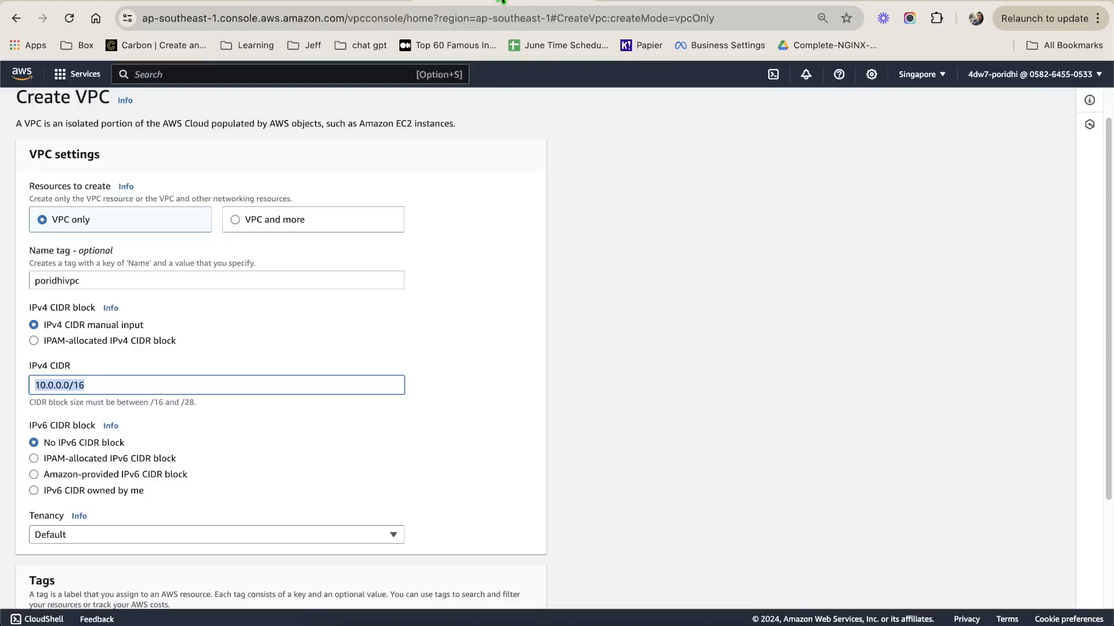
click(159, 385)
scroll(160, 386, down, 2)
scroll(132, 446, down, 1)
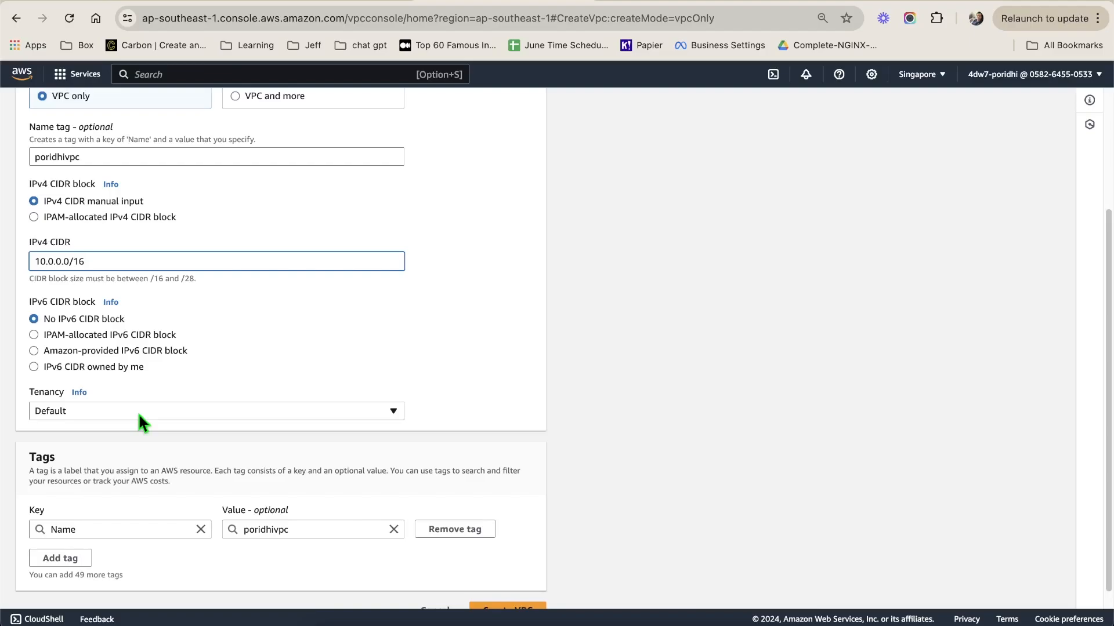
scroll(358, 346, down, 1)
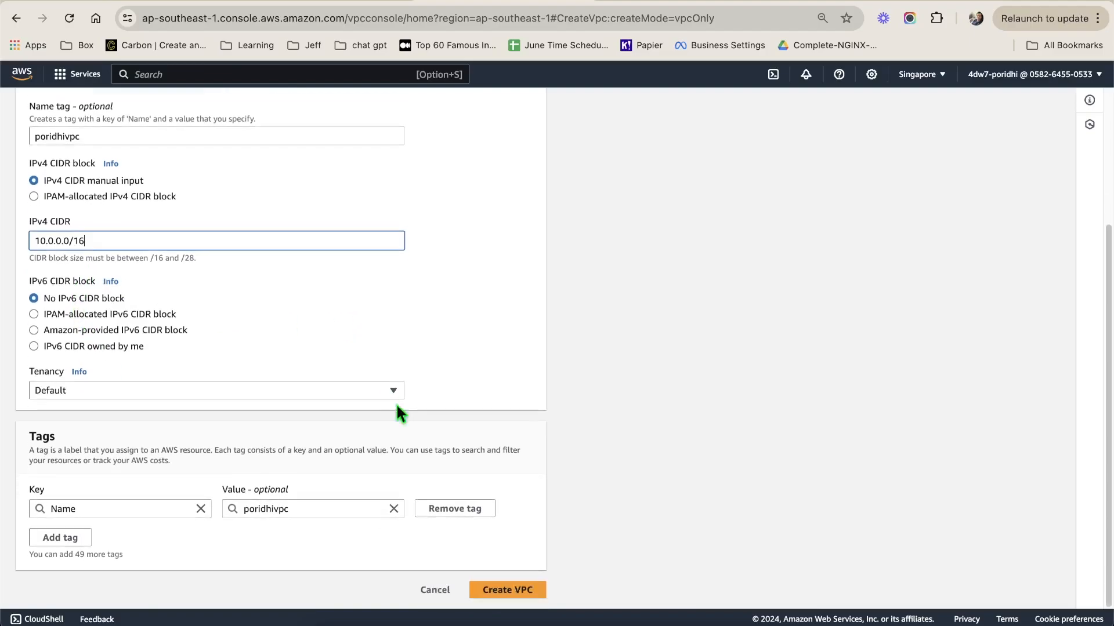
click(531, 599)
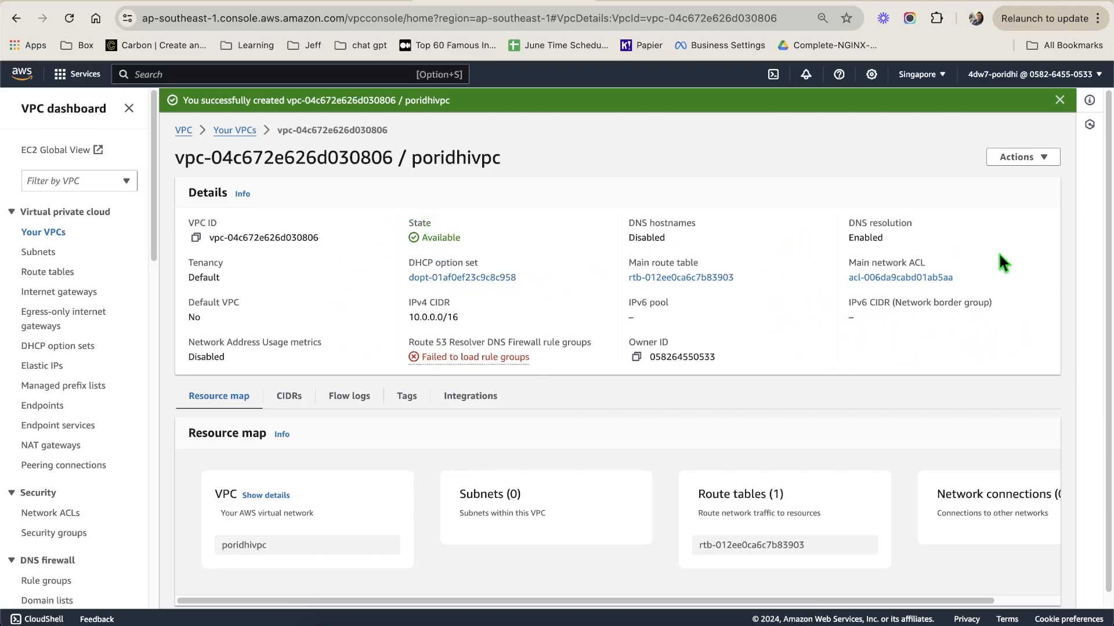
- Examine the resource map of poridhivpc, including its subnets, route tables and network connections
scroll(637, 444, down, 1)
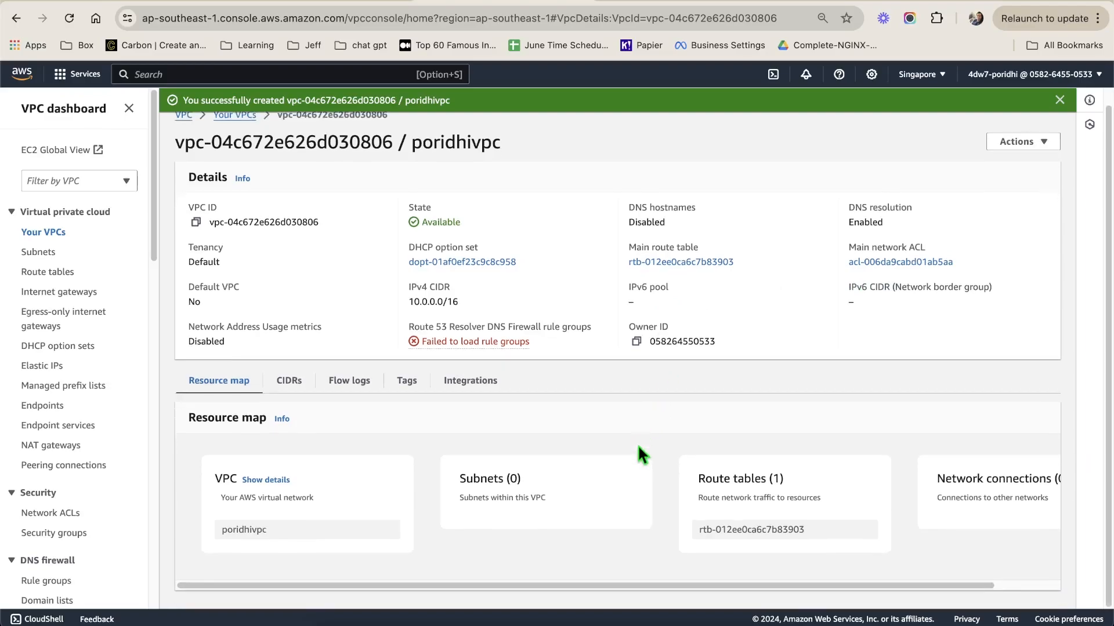
mouse_move(449, 587)
mouse_down()
mouse_move(506, 590)
mouse_move(454, 587)
mouse_up()
mouse_move(315, 527)
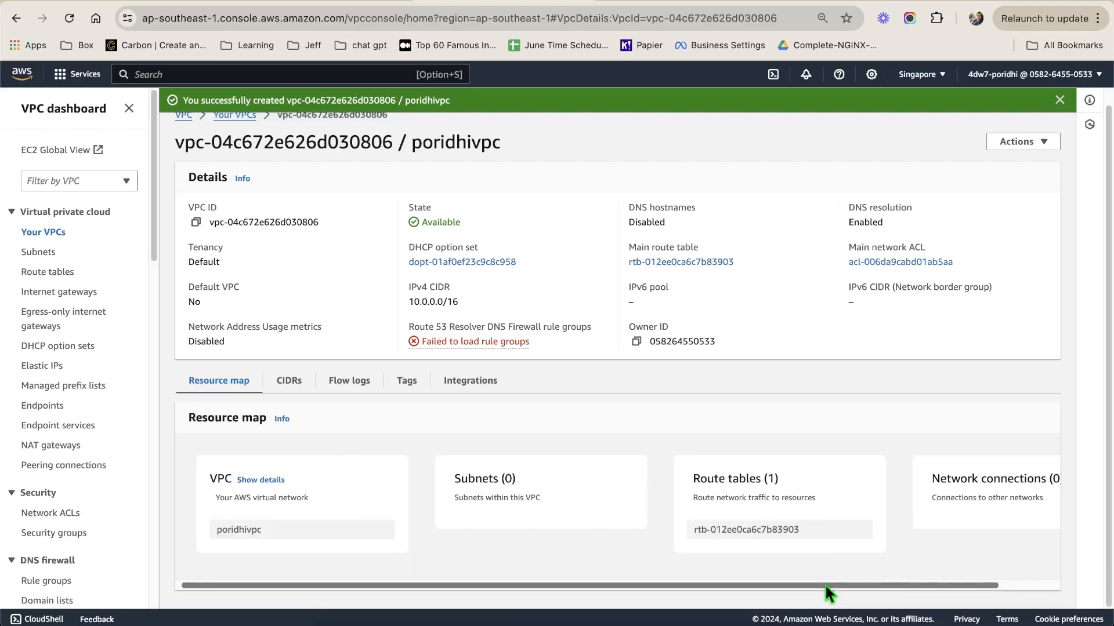
drag(826, 586, 923, 490)
drag(555, 587, 406, 575)
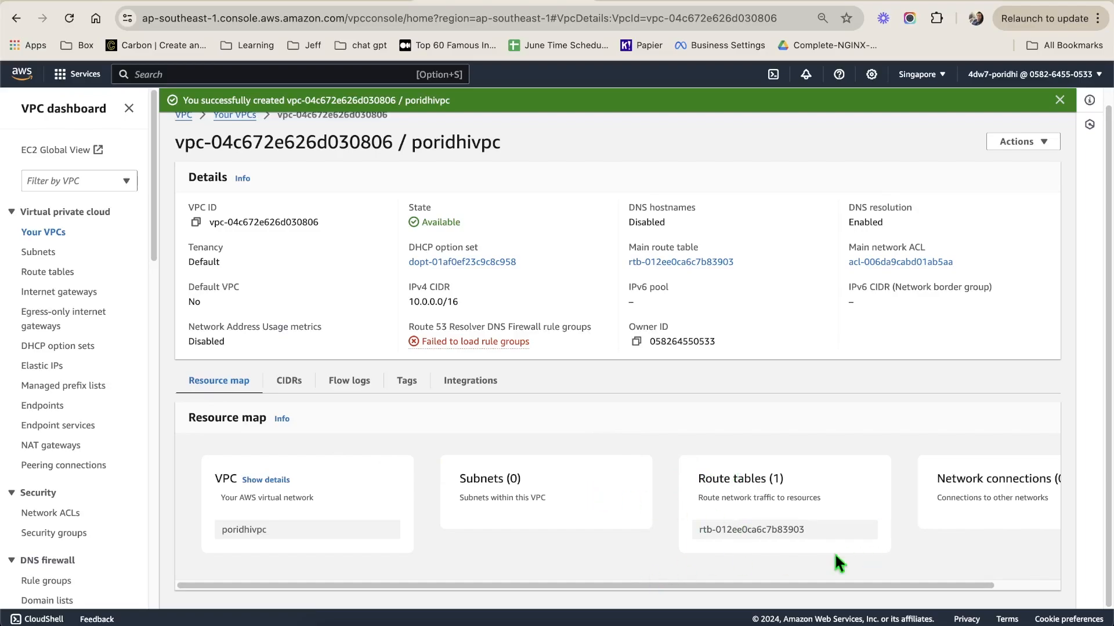
- In the Excalidraw diagram, draw a red-outlined box between the VPC rectangle and the right edge of the aws rectangle, and label it igw
click(319, 3)
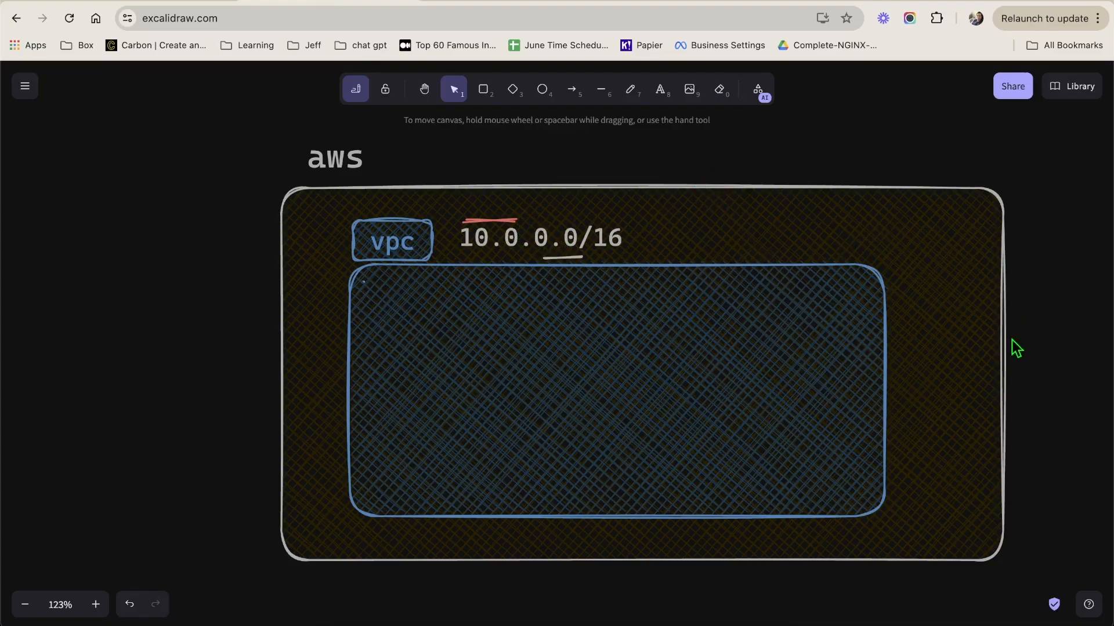
scroll(1012, 342, right, 5)
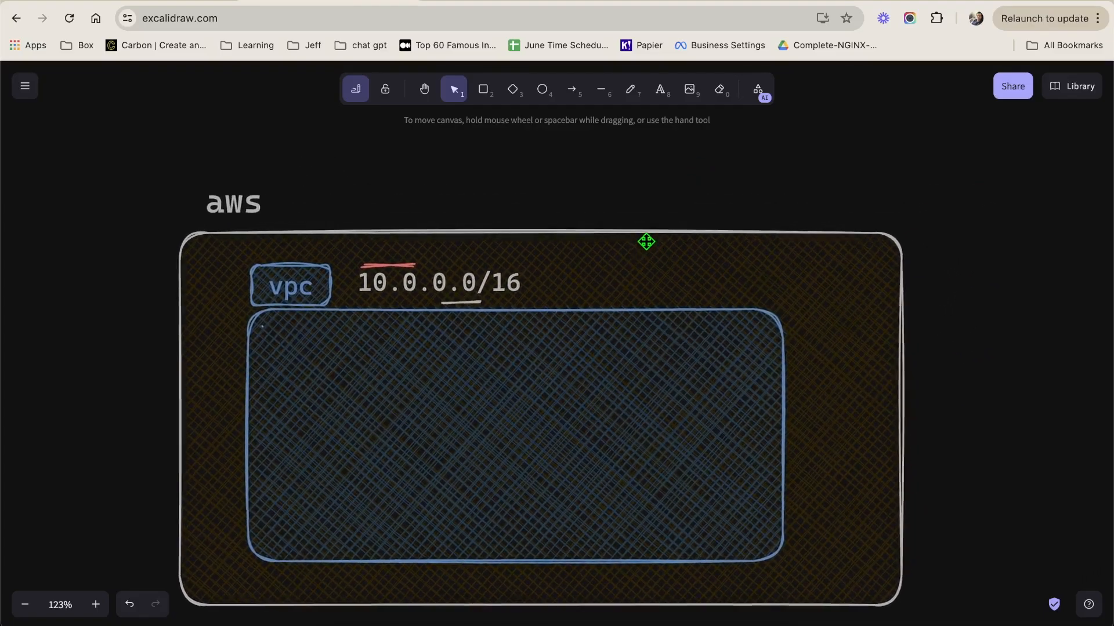
click(513, 89)
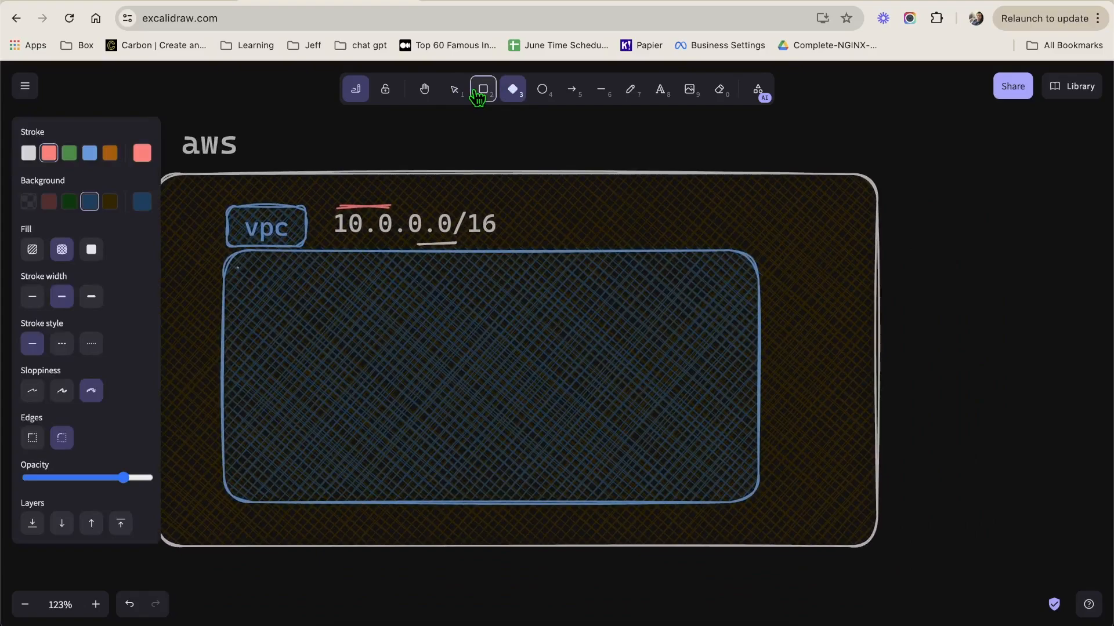
click(483, 89)
mouse_move(823, 308)
mouse_down()
mouse_move(907, 358)
mouse_move(911, 410)
mouse_move(843, 380)
mouse_up()
double_click(842, 378)
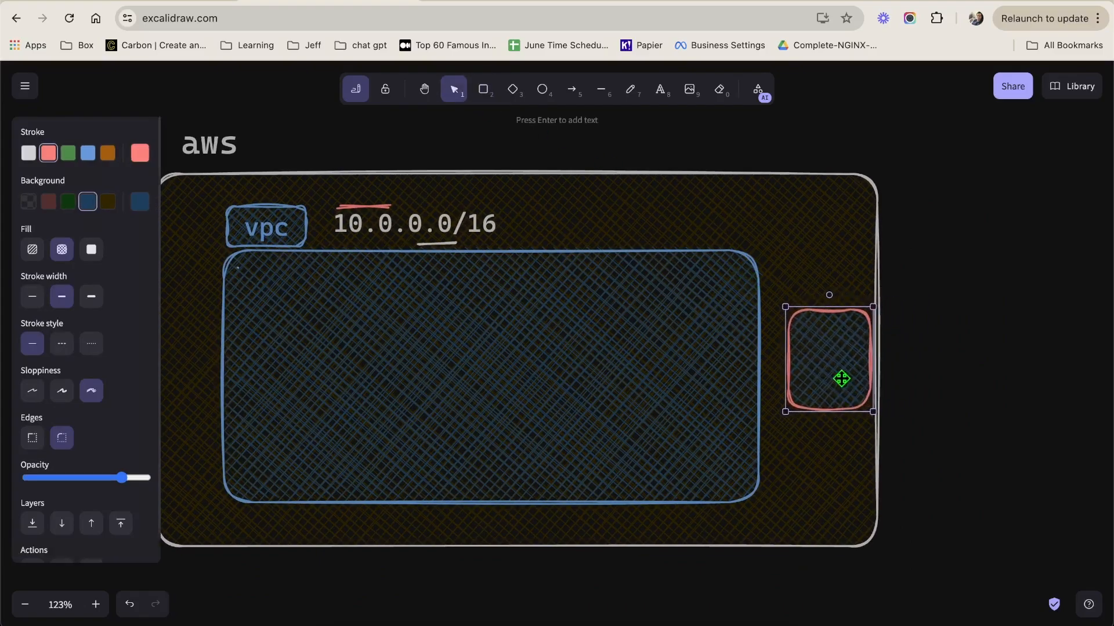
text(ig)
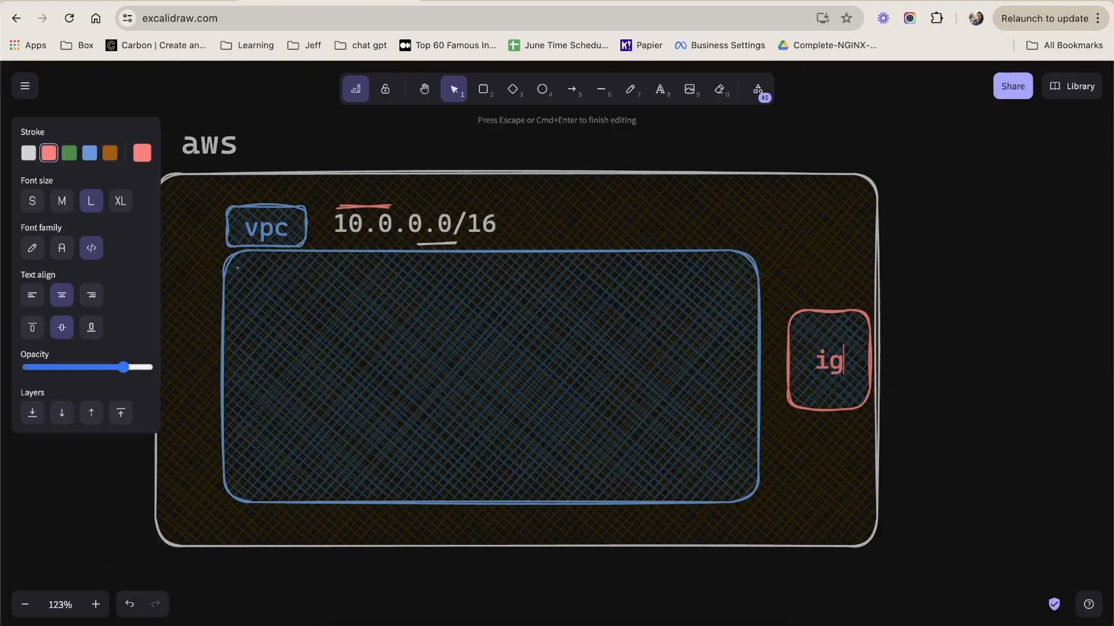
text(w)
click(1044, 368)
click(862, 405)
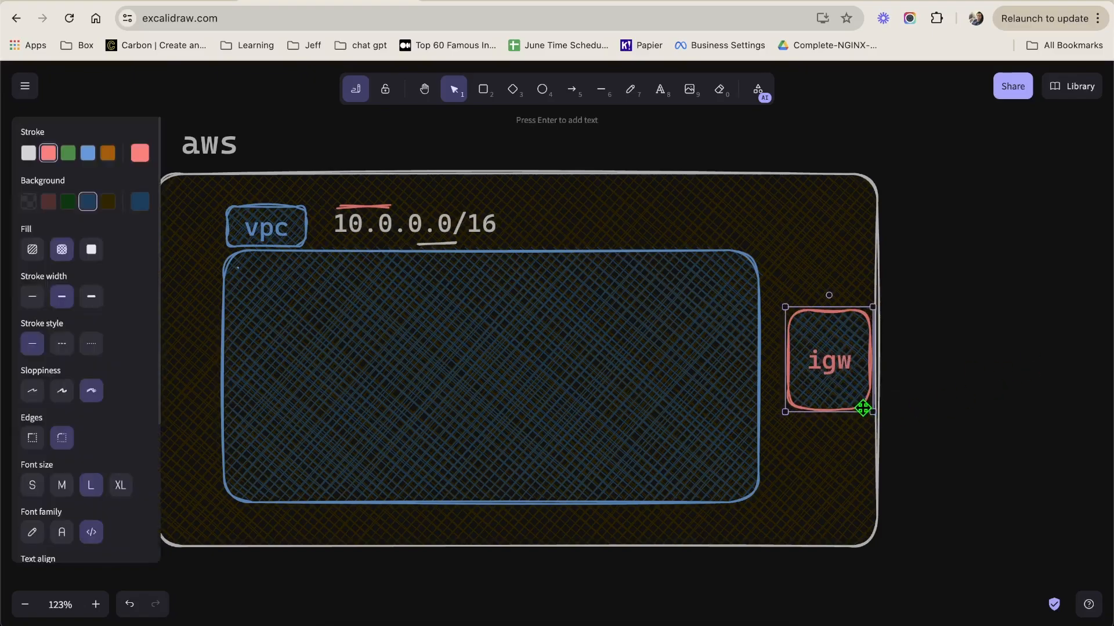
click(905, 318)
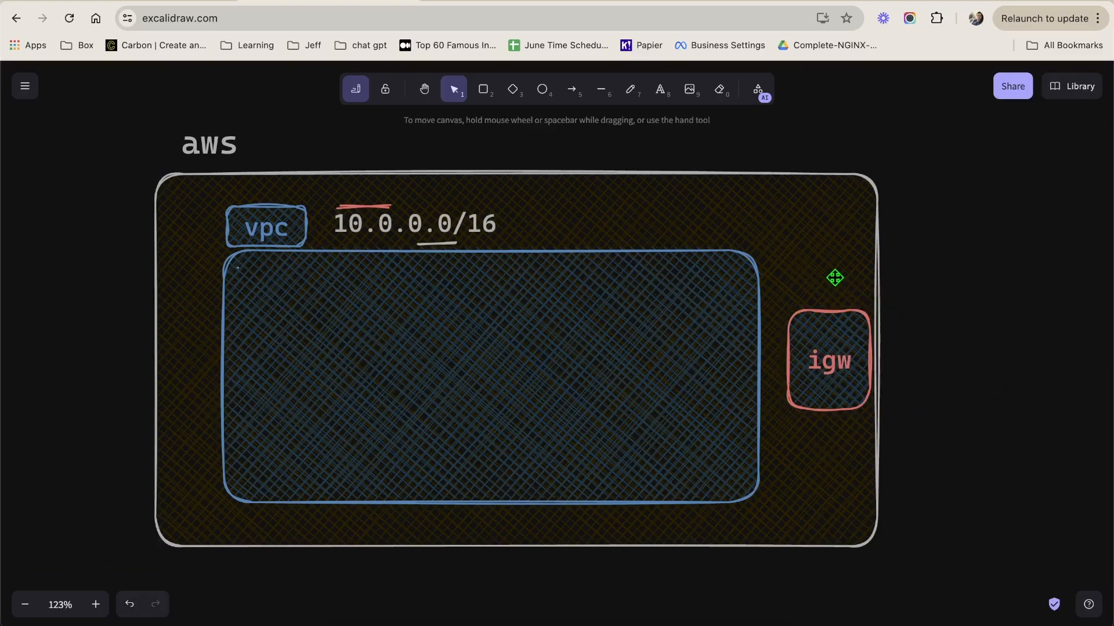
- Switch to the AWS console and create an internet gateway with the name tag poridhi-gateway
click(540, 2)
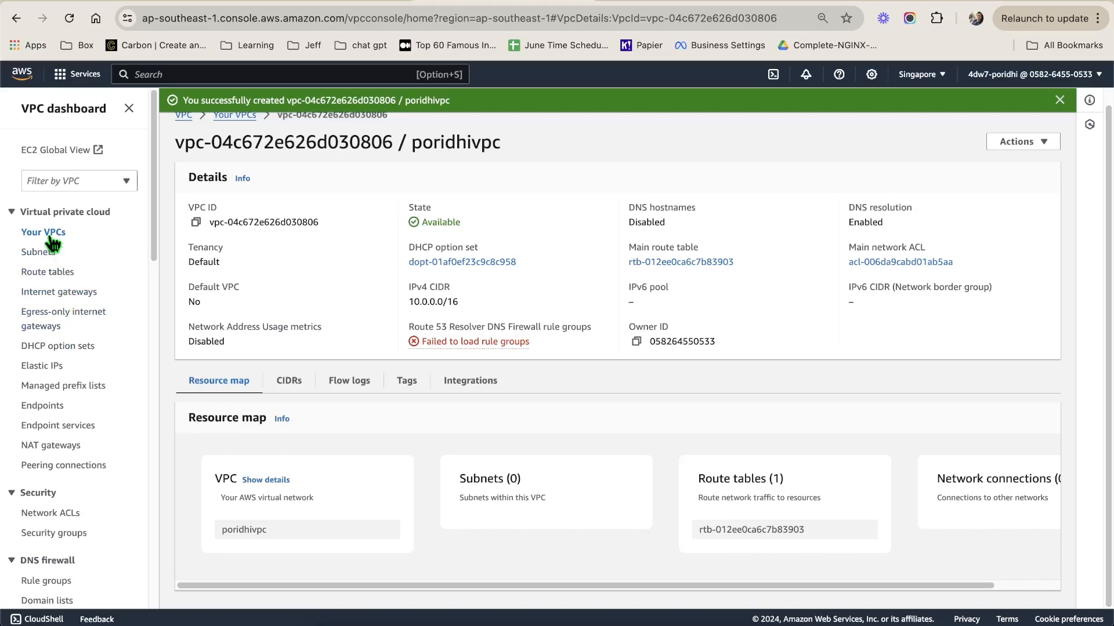
click(82, 295)
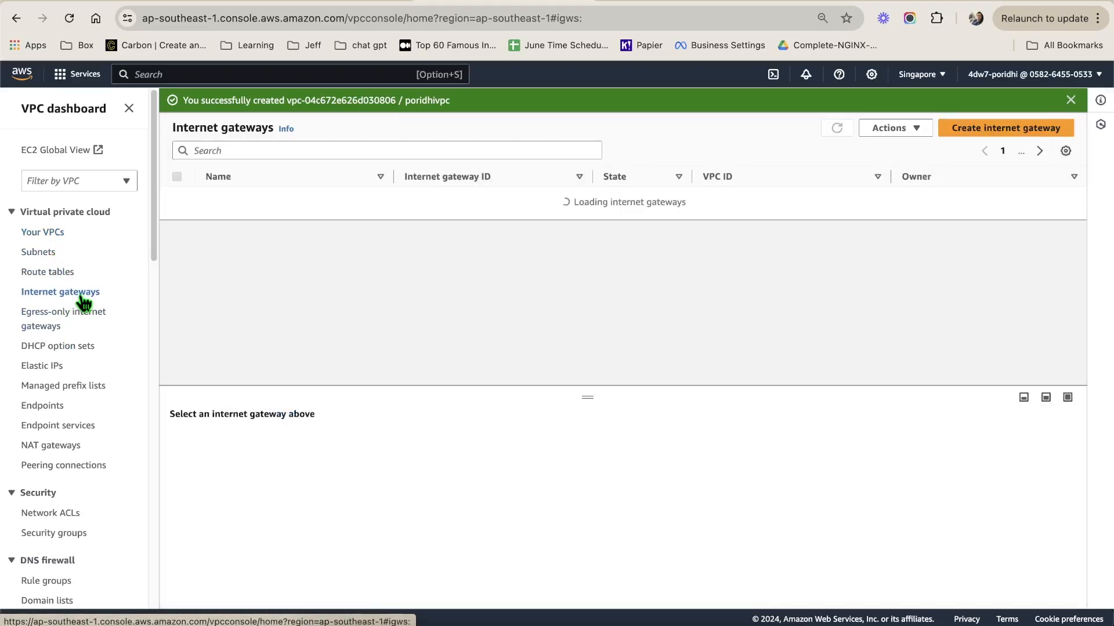
click(974, 132)
click(252, 284)
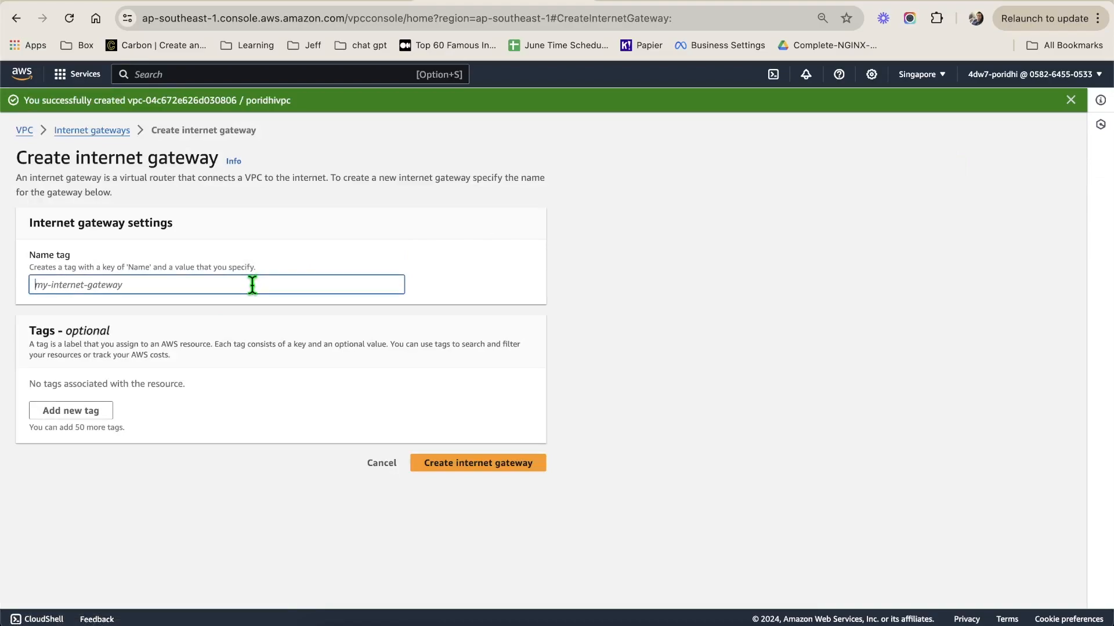
text(poridhi-gtw)
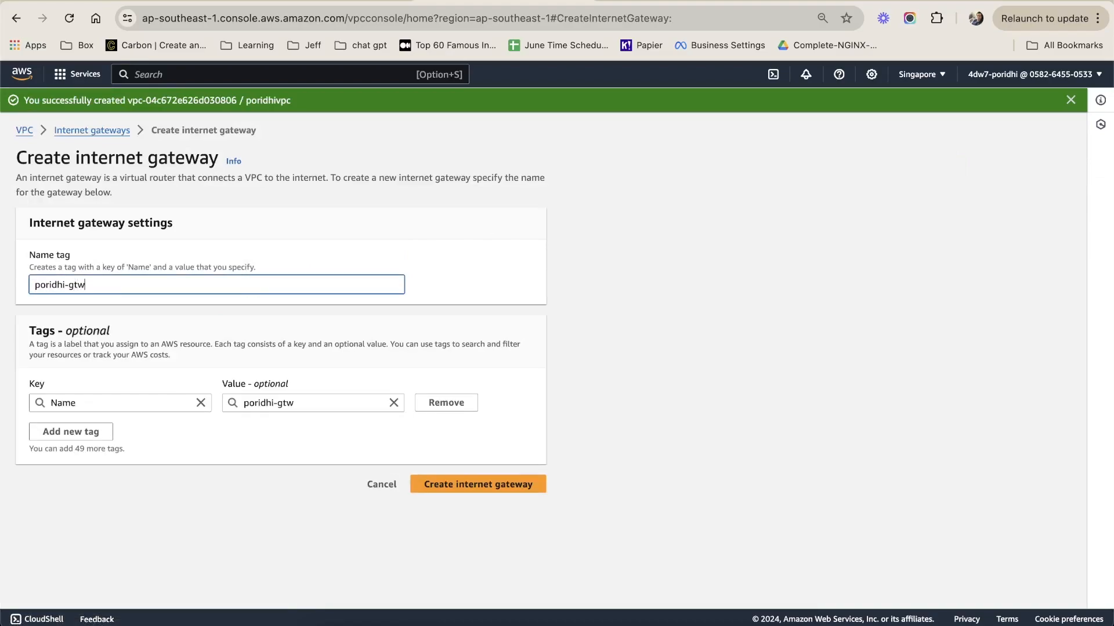
key(super+a)
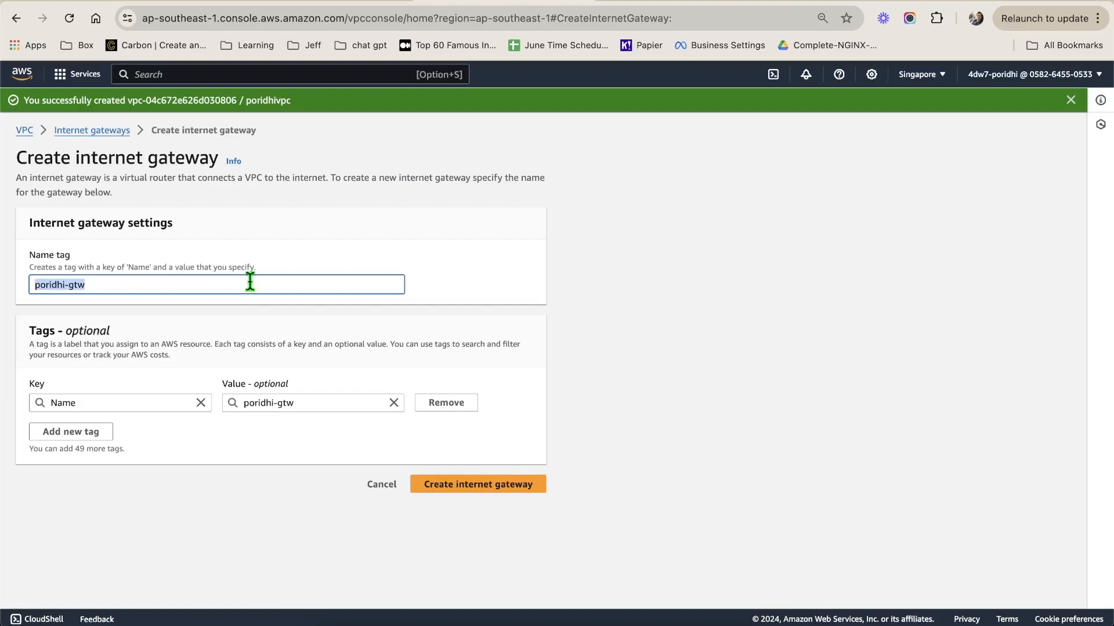
key(Right)
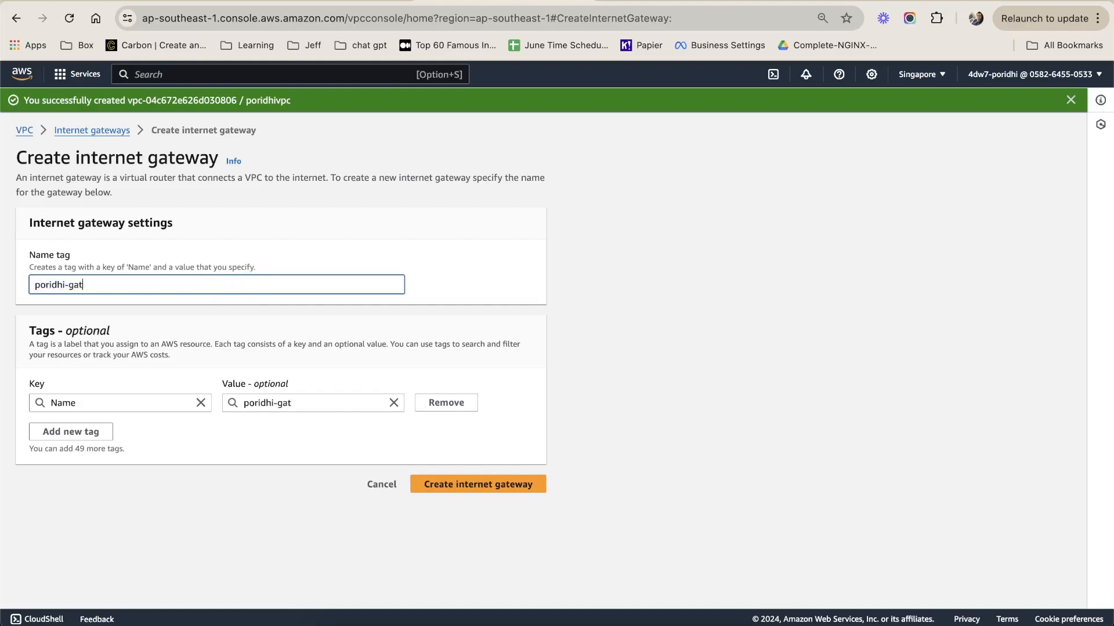
text(y)
key(super+a)
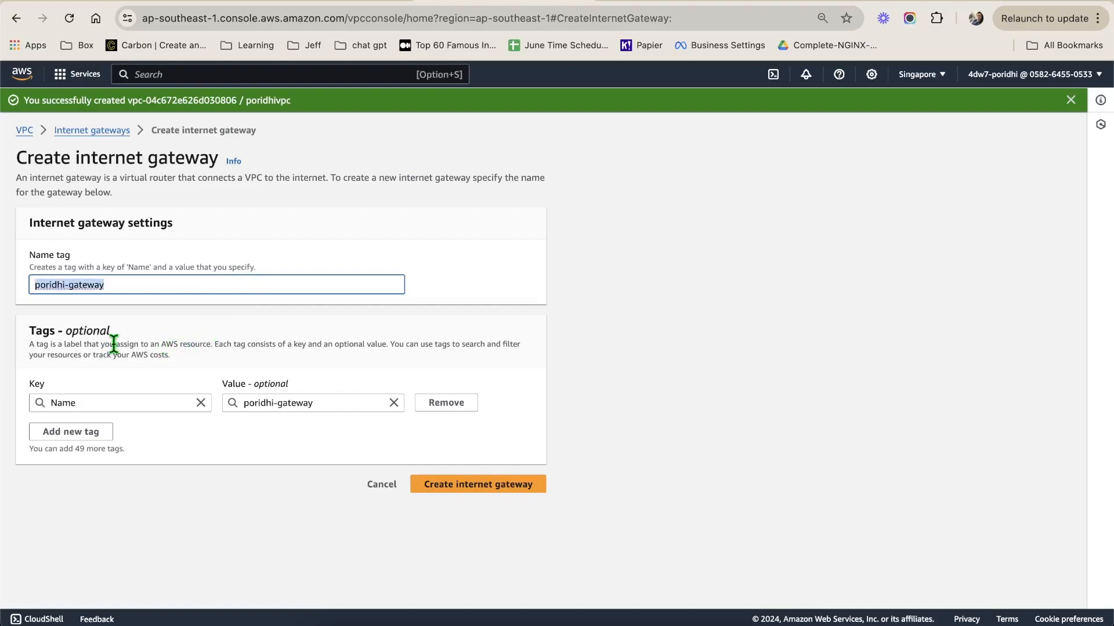
click(157, 330)
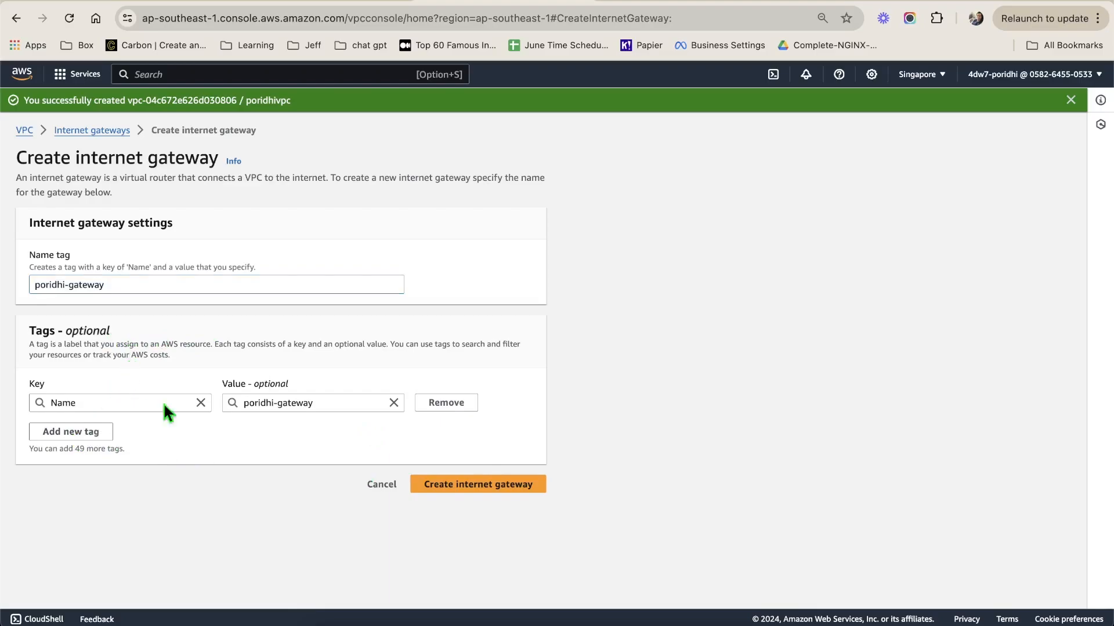
click(505, 485)
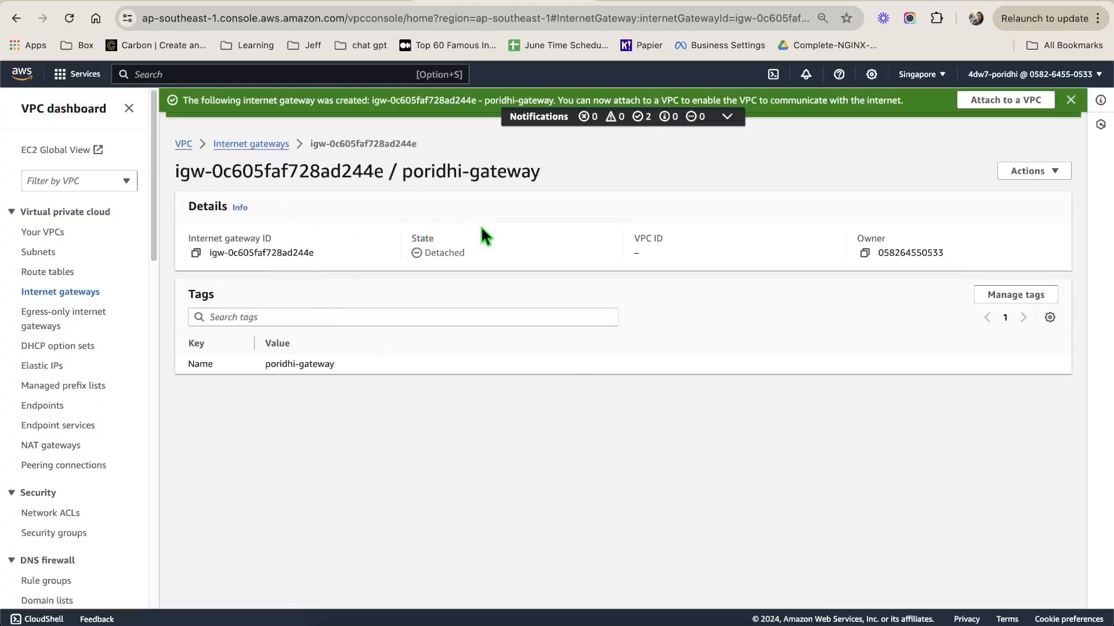
- In the Excalidraw diagram, move the igw box outside the aws rectangle, beside its upper right edge
click(337, 3)
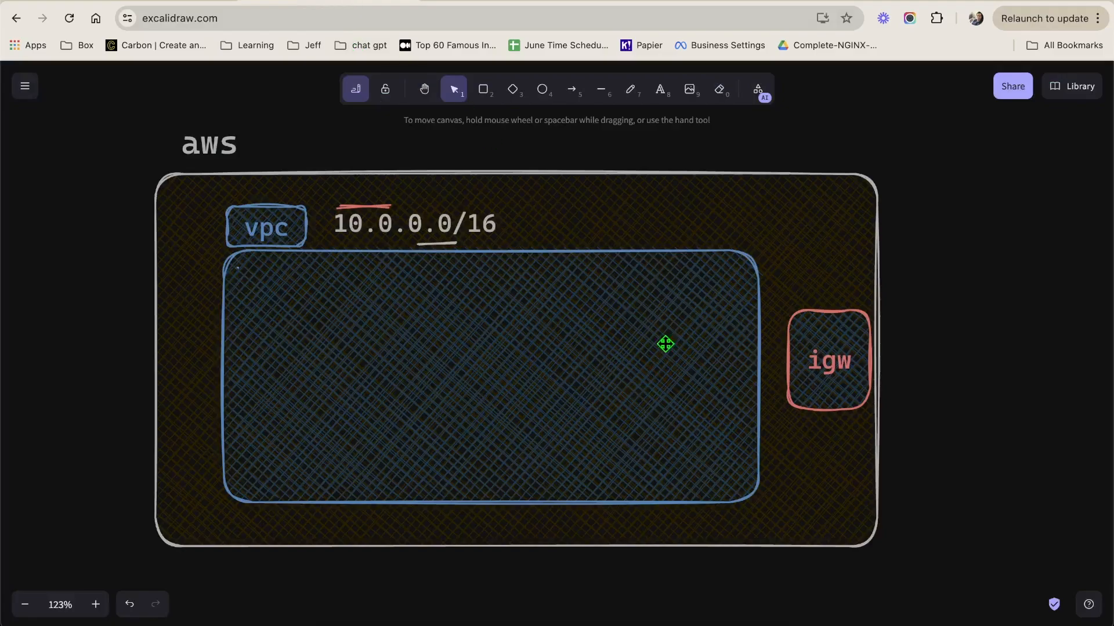
click(822, 364)
drag(822, 365, 936, 237)
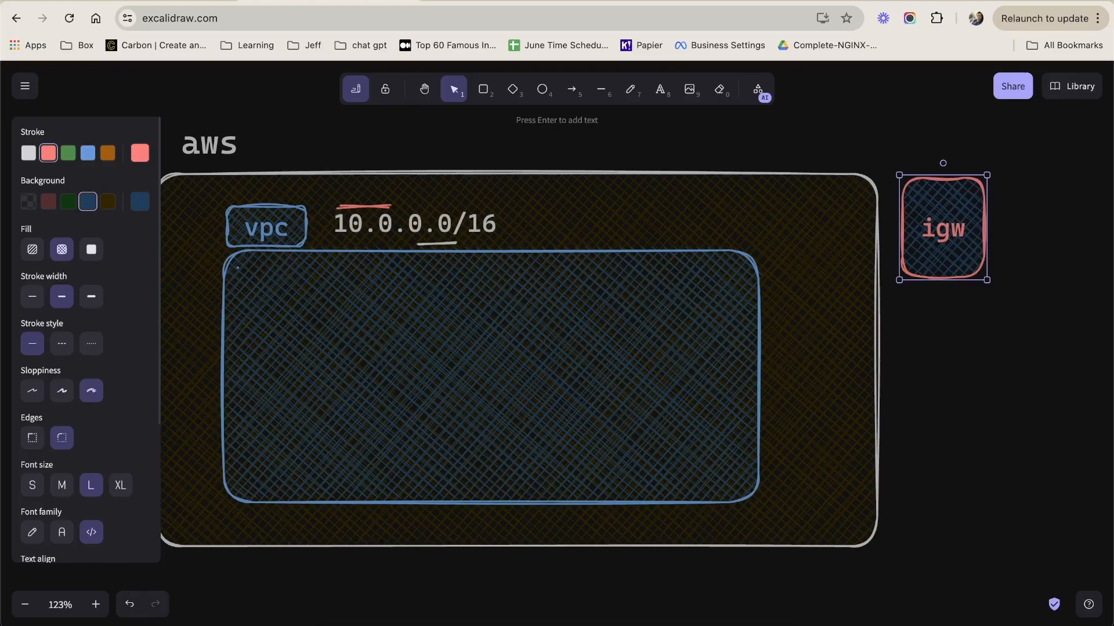
- Switch to the AWS console and attach the poridhi-gateway internet gateway to poridhivpc
click(509, 2)
click(1031, 171)
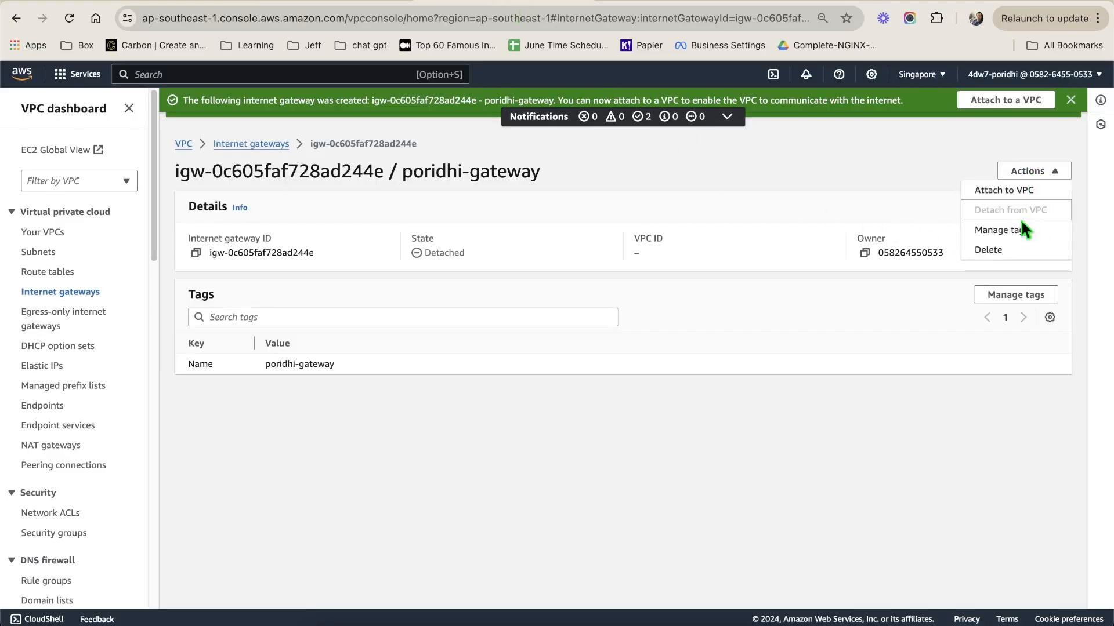
click(1002, 192)
click(178, 240)
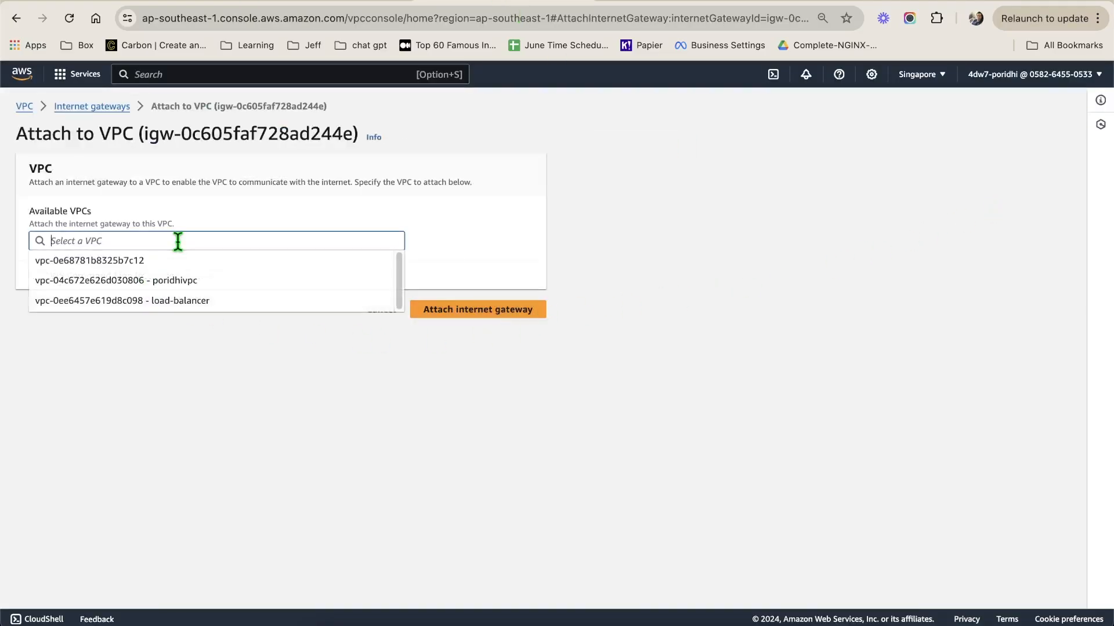
click(184, 284)
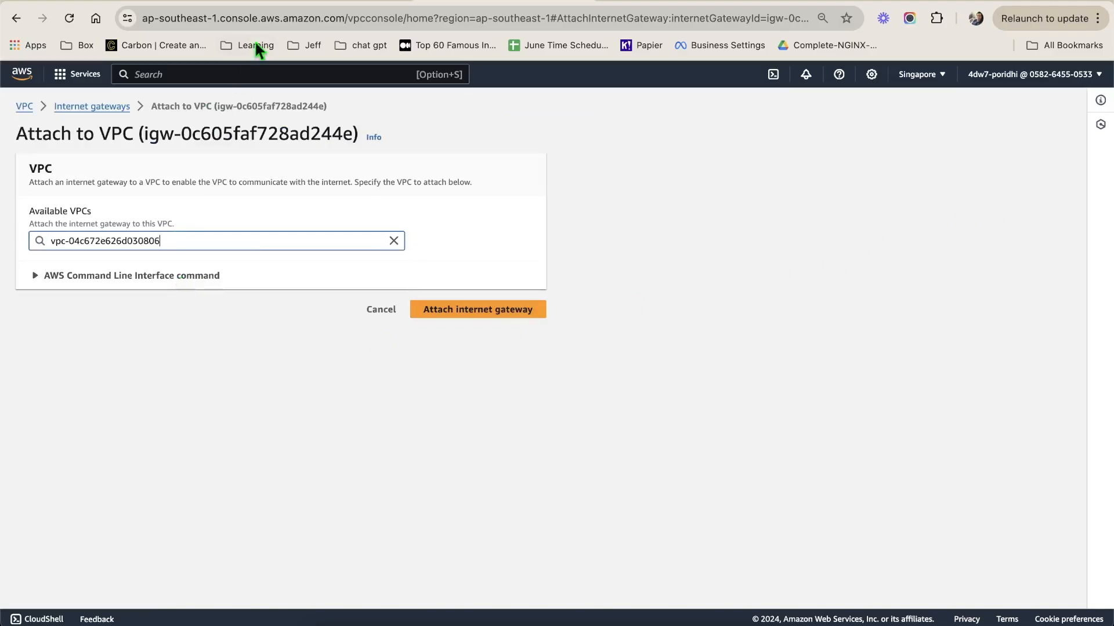
click(310, 3)
click(477, 248)
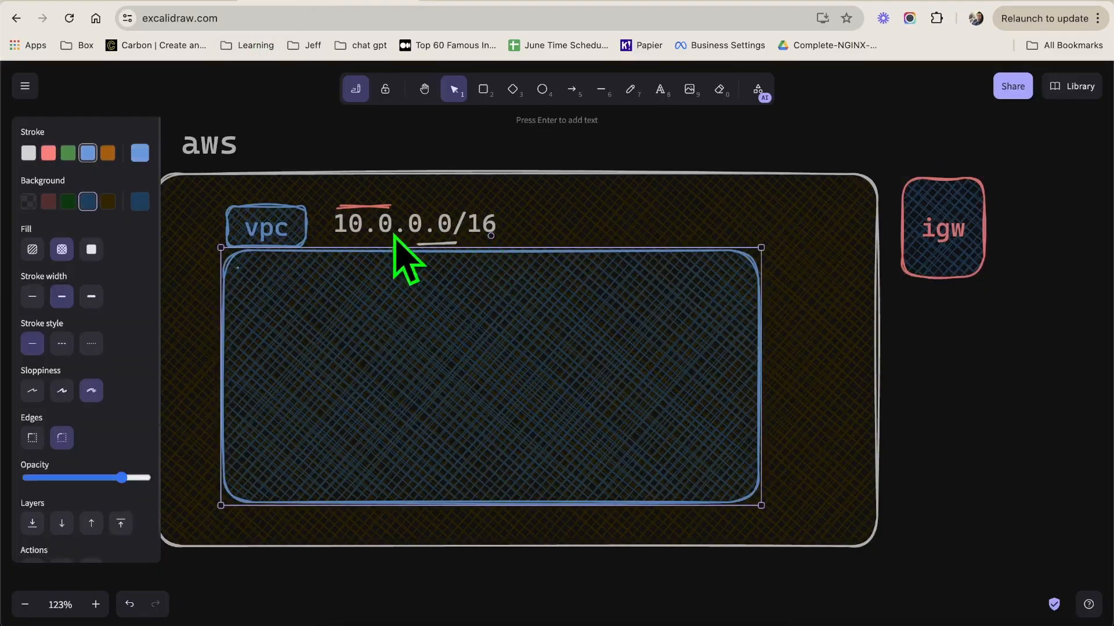
click(467, 3)
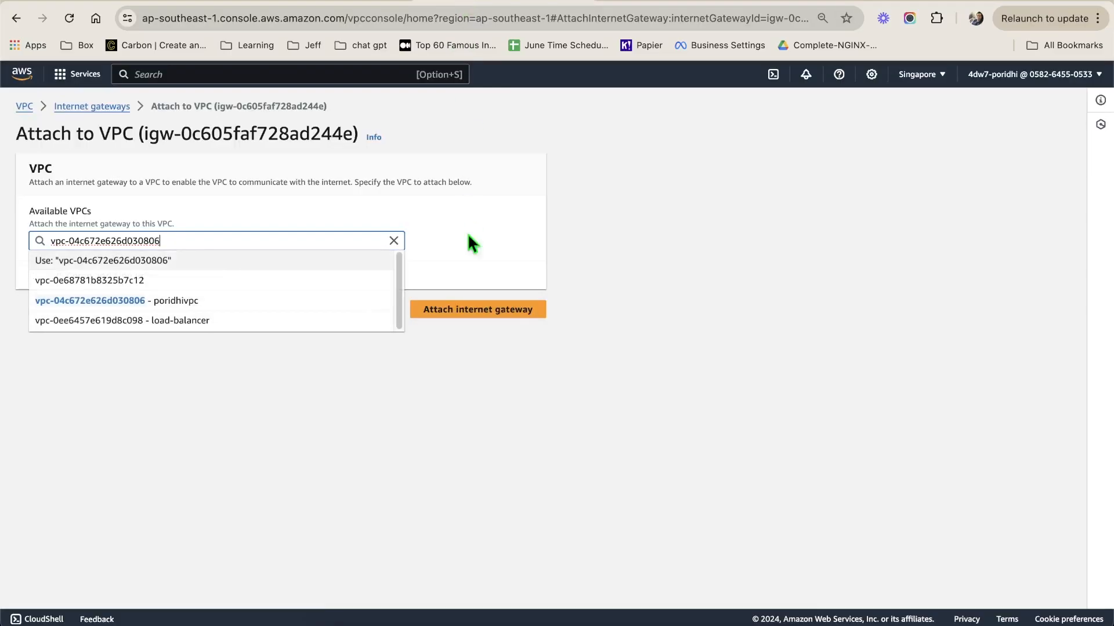
click(162, 300)
click(491, 308)
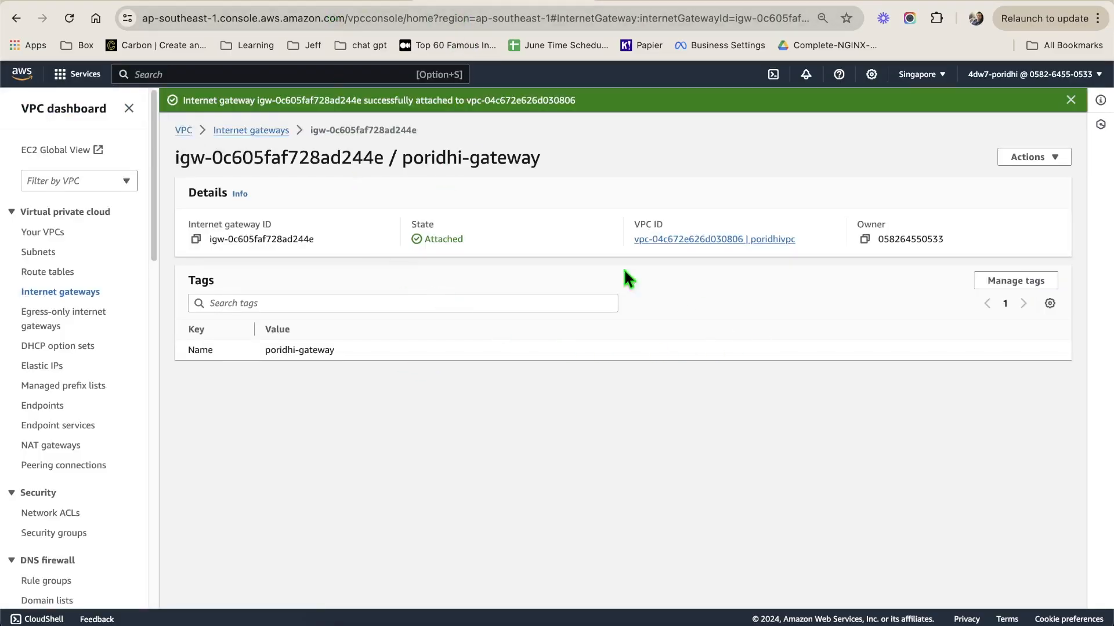
- In the Excalidraw diagram, move the igw box back inside the aws rectangle, against the VPC rectangle's right edge
key(ctrl+Tab)
drag(942, 205, 804, 349)
double_click(800, 380)
click(961, 368)
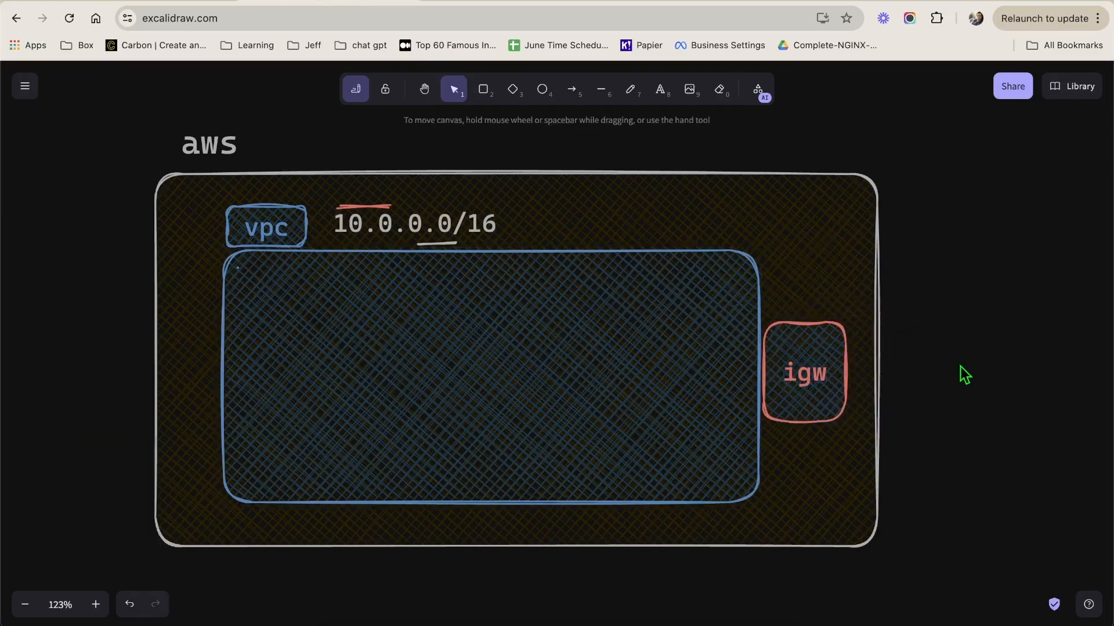
click(849, 381)
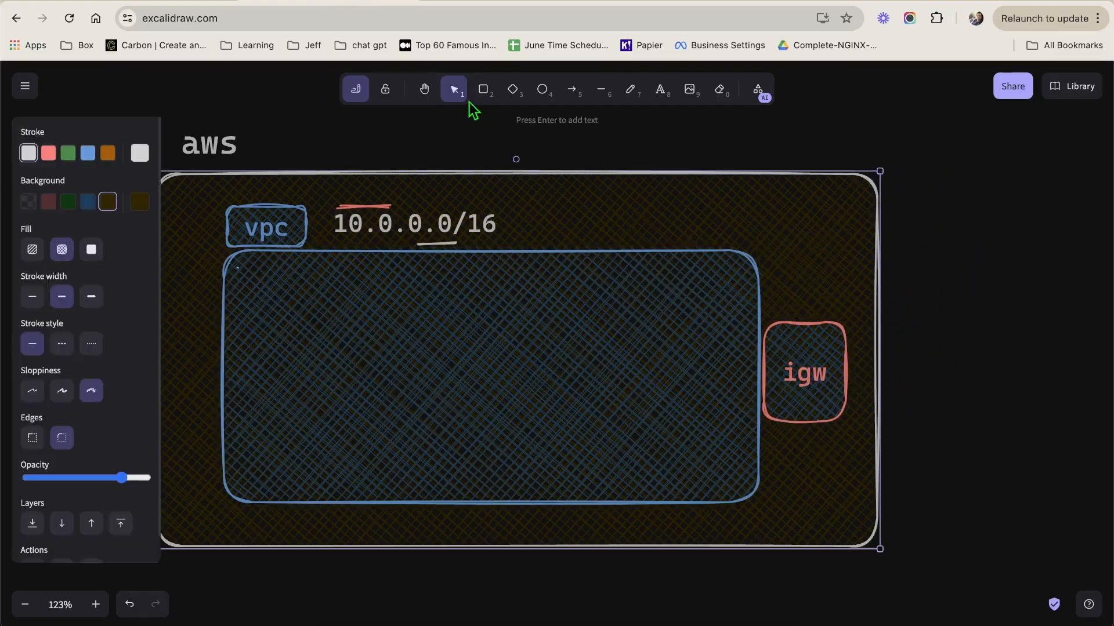
- Draw a red-outlined rectangle to the right of the aws rectangle, shift it slightly left and enlarge it to a roughly square box
click(483, 90)
mouse_move(1009, 314)
mouse_down()
mouse_move(1084, 427)
mouse_move(1085, 450)
mouse_up()
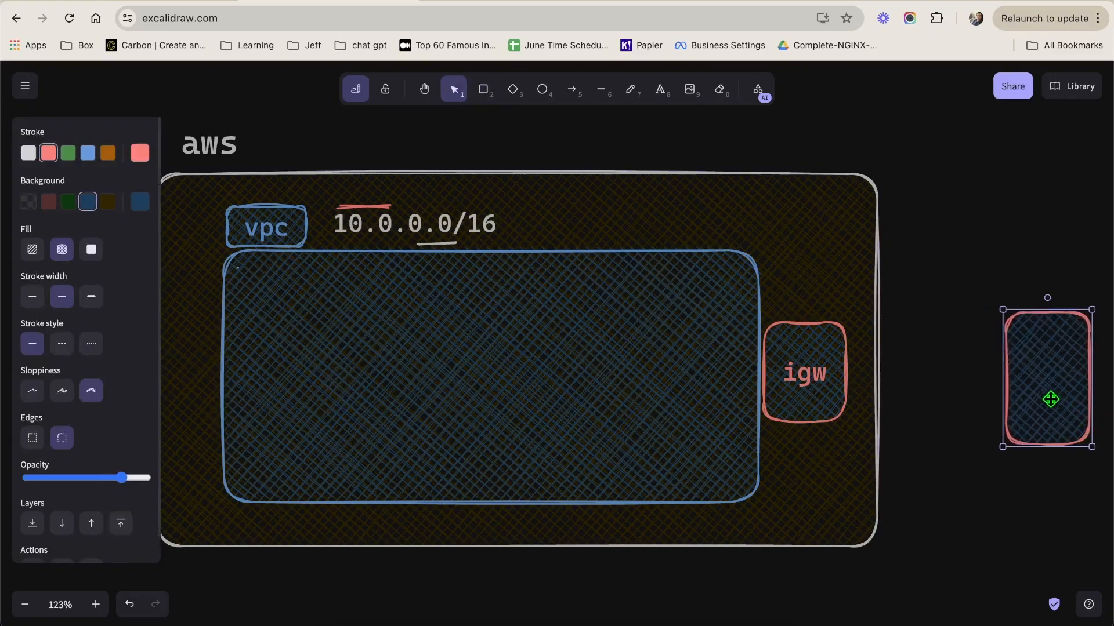
drag(1052, 398, 1002, 377)
drag(1046, 428, 1109, 441)
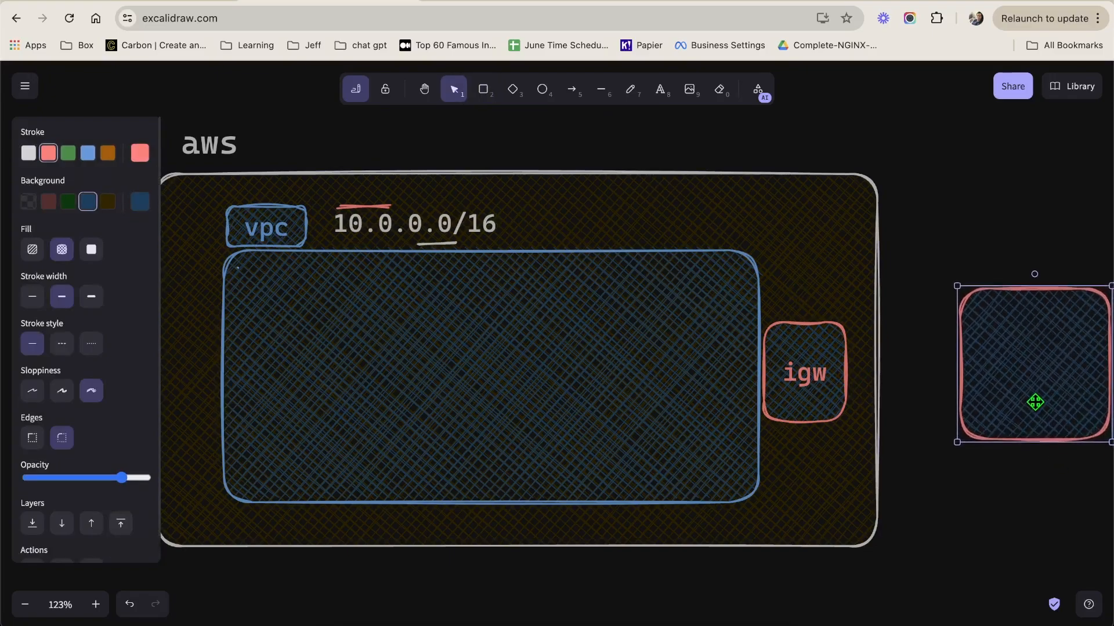
click(945, 232)
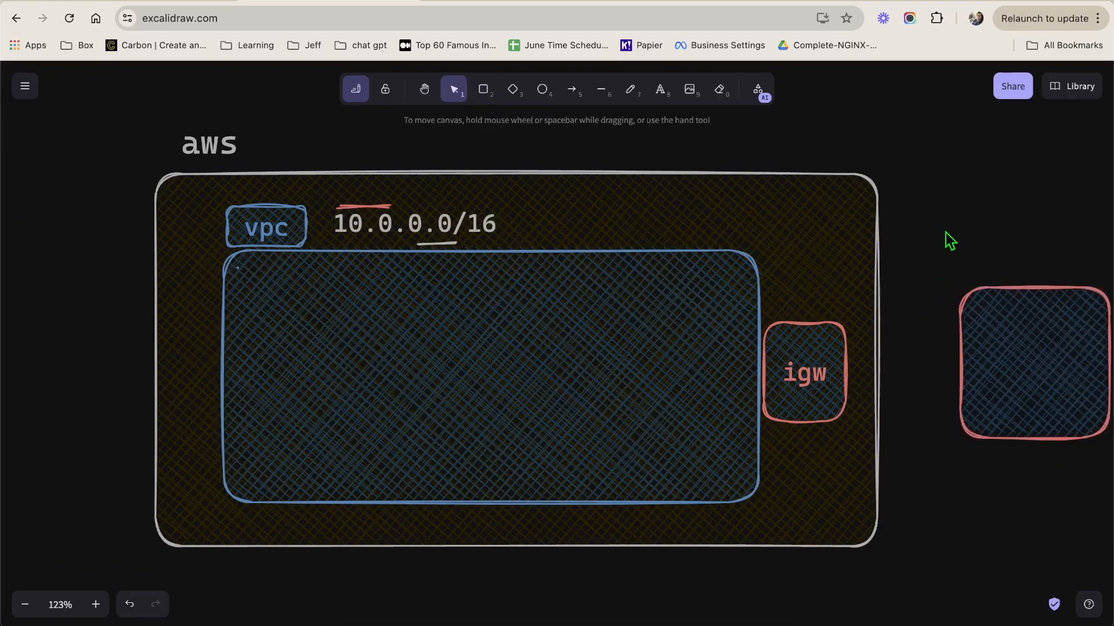
- Draw a red arrow from the box outside the aws rectangle to the igw box and label it ??
click(580, 96)
drag(1009, 358, 841, 363)
double_click(930, 362)
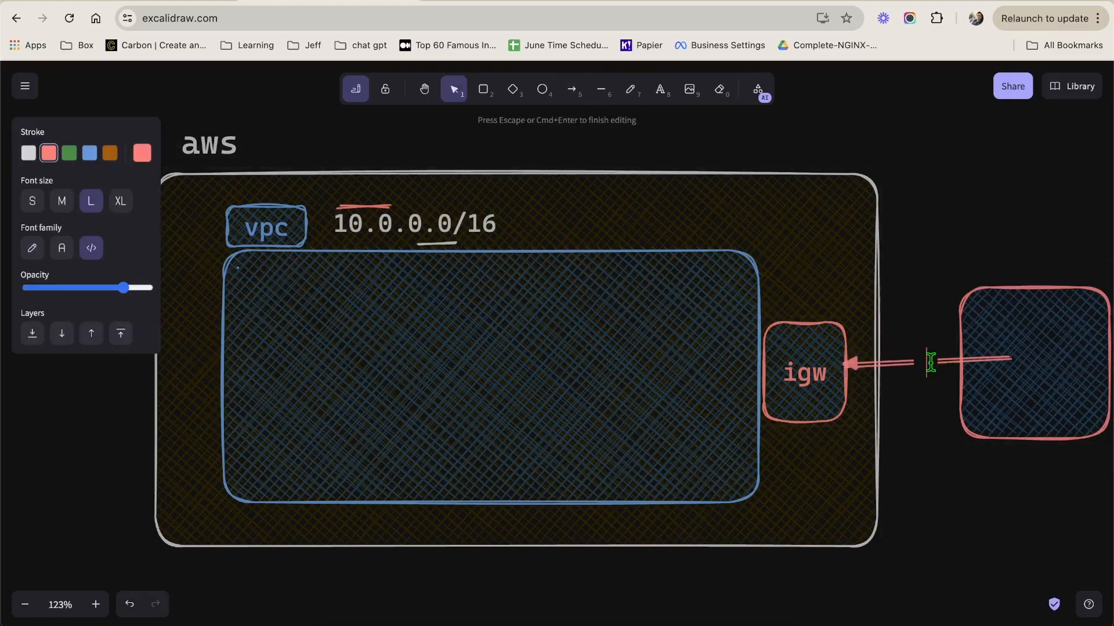
text(??)
click(1052, 330)
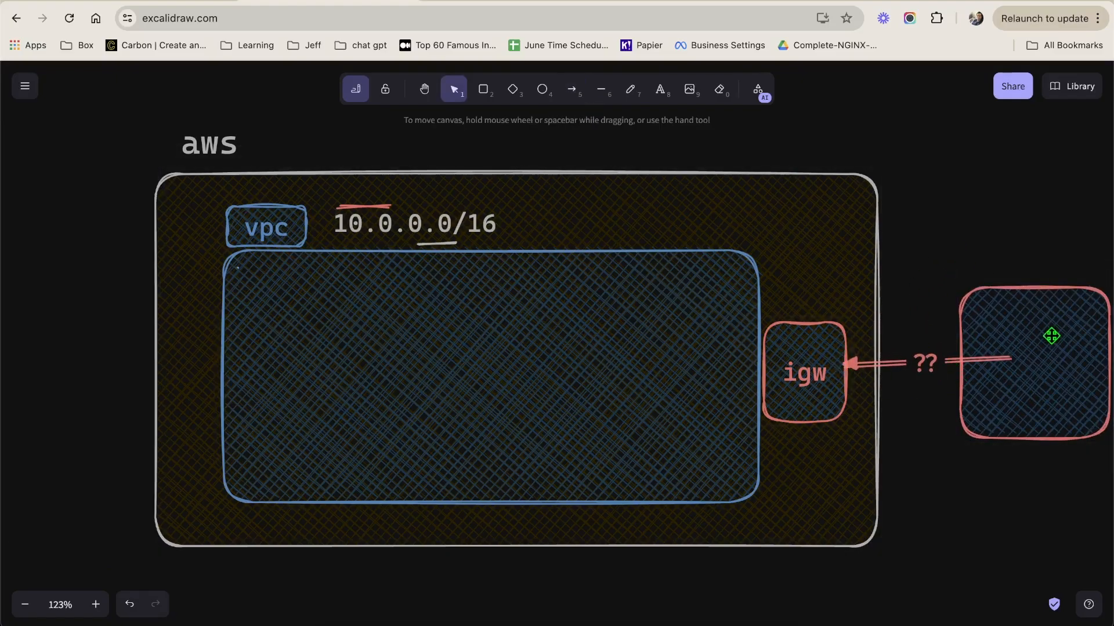
- Label the box outside the aws rectangle cloud and shift it slightly to the right
double_click(1047, 341)
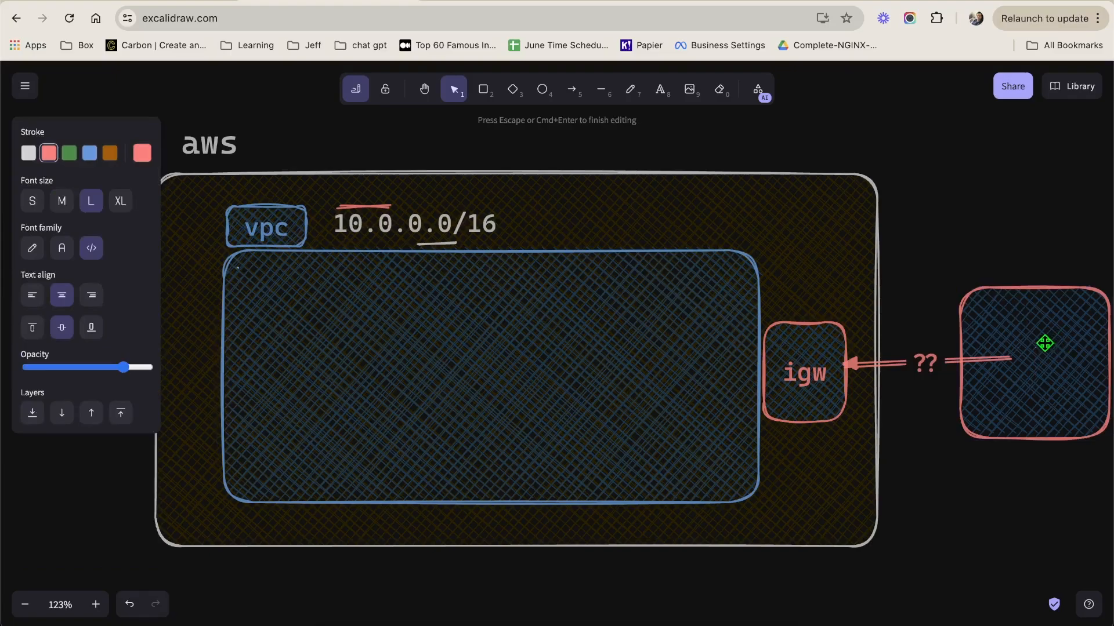
text(i)
text(cloud)
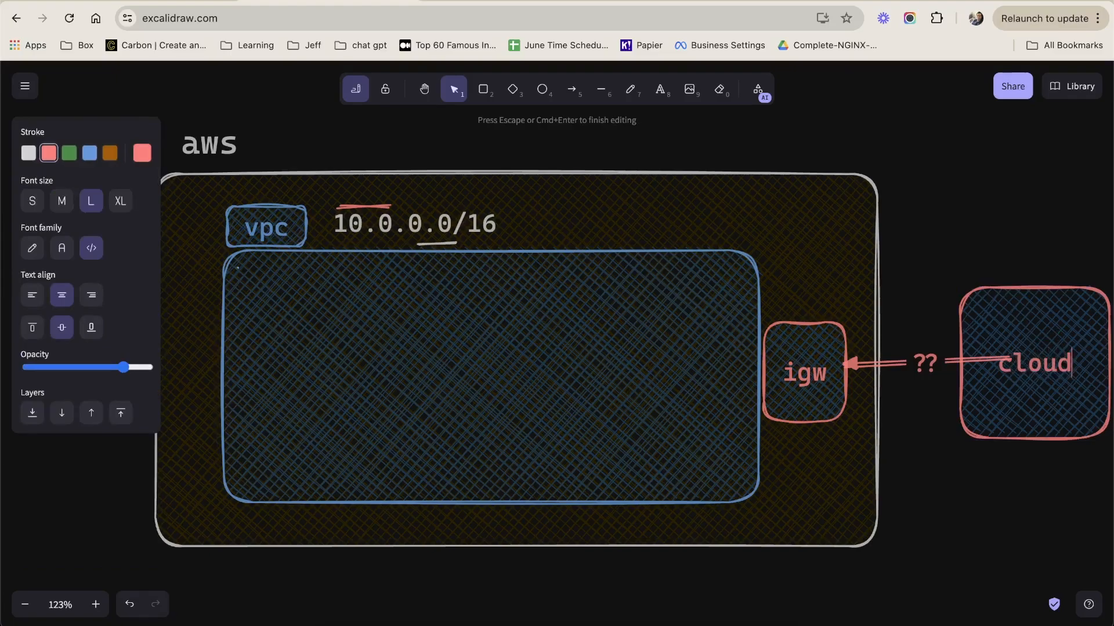
click(1006, 280)
drag(1033, 368, 1056, 368)
- Shift the igw box slightly to the right, leaving a small gap to the VPC rectangle
scroll(980, 467, right, 3)
scroll(981, 467, down, 1)
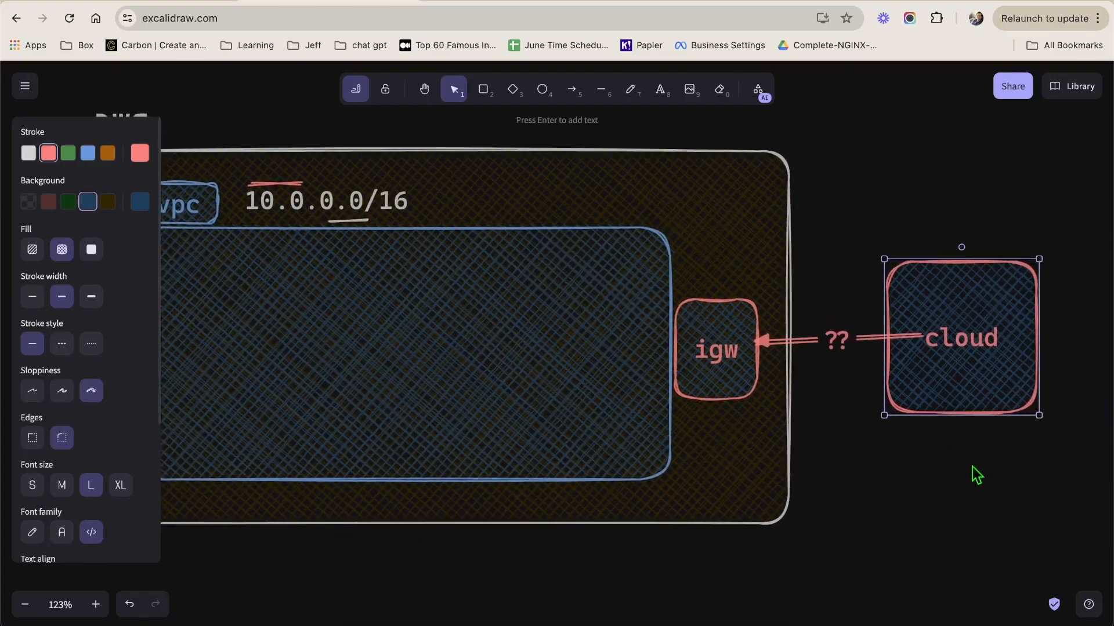
scroll(975, 476, down, 2)
click(749, 370)
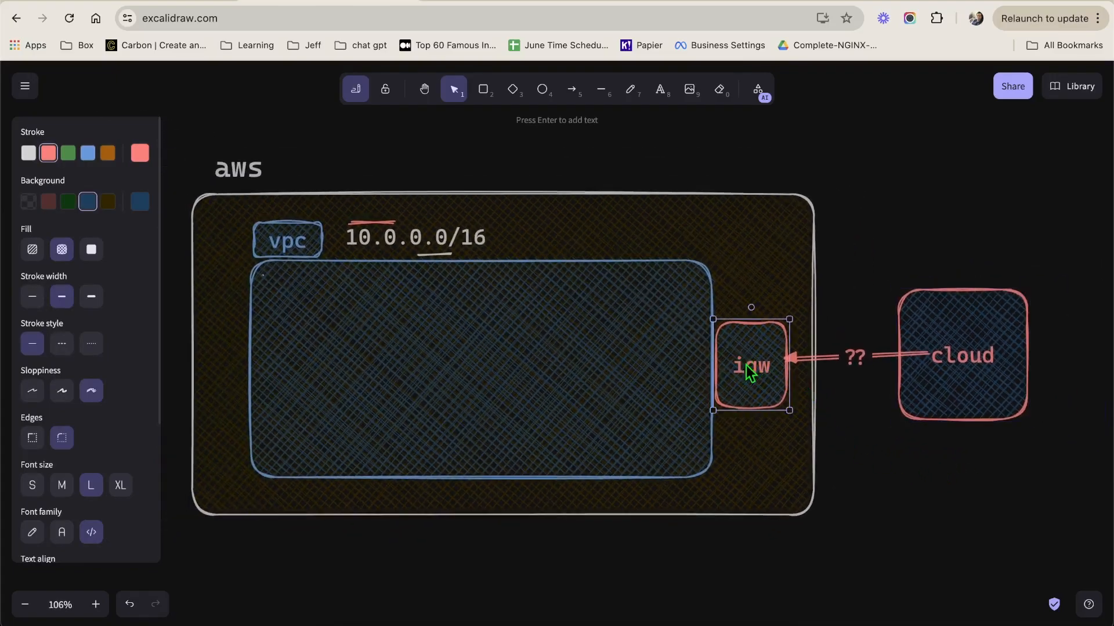
drag(743, 366, 752, 367)
click(845, 423)
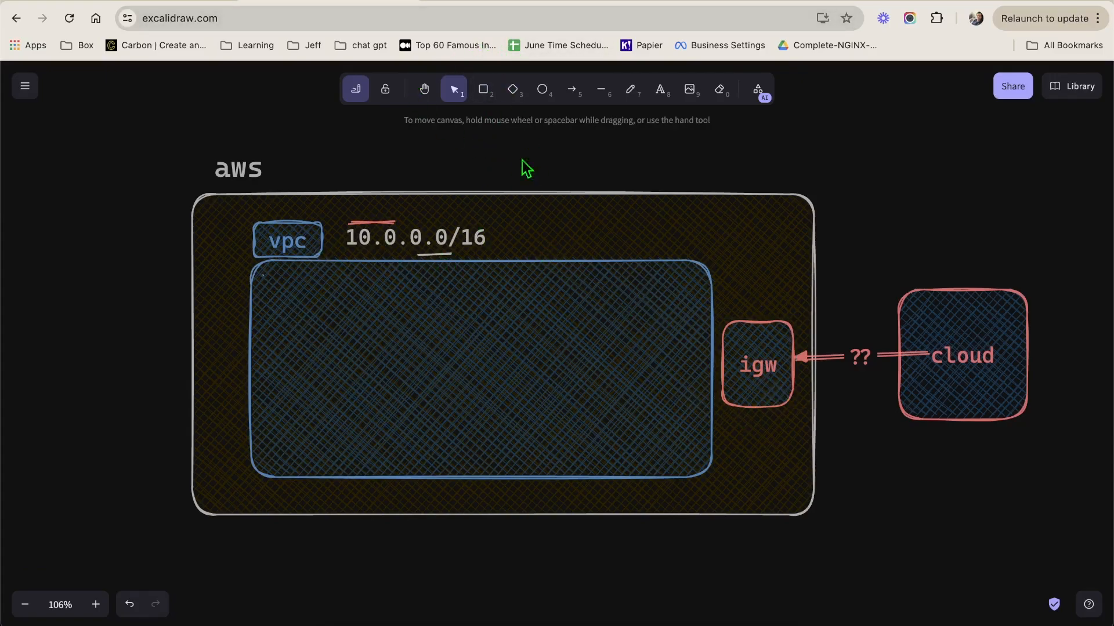
- Use the laser pointer to trace from the igw box into the VPC rectangle and circle its middle
click(759, 96)
click(688, 174)
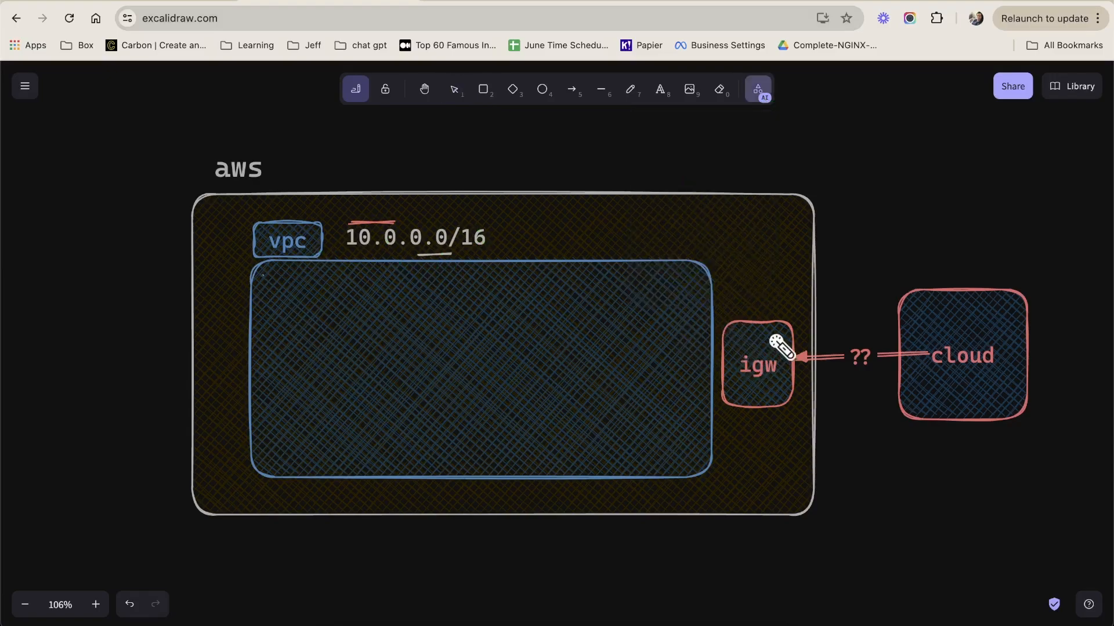
mouse_move(778, 348)
mouse_down()
mouse_move(880, 350)
mouse_move(741, 348)
mouse_move(721, 390)
mouse_move(572, 423)
mouse_move(496, 332)
mouse_up()
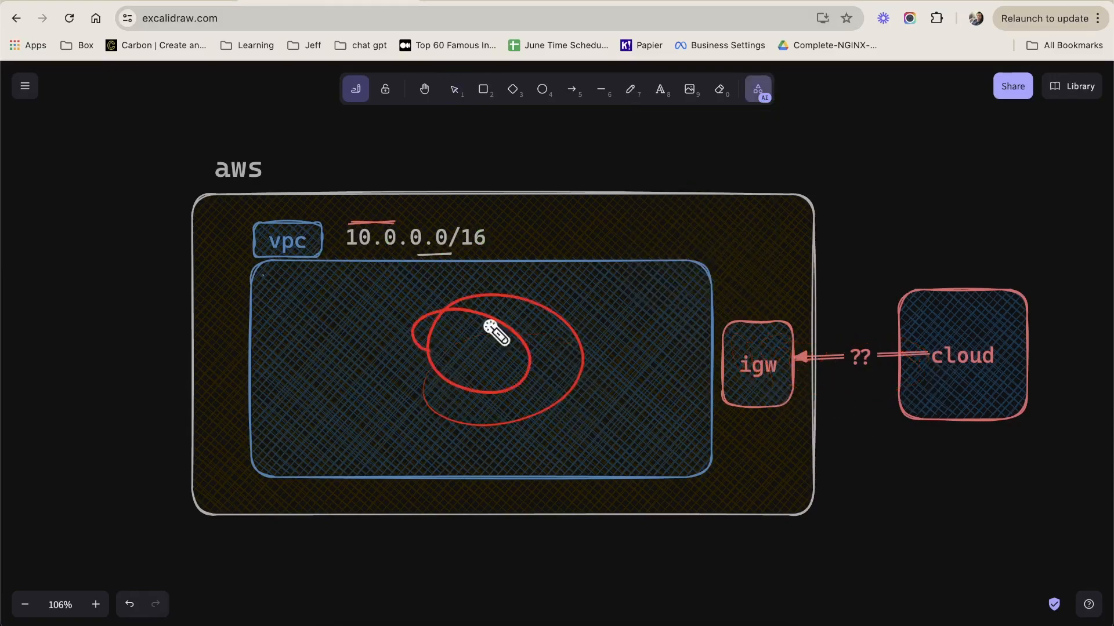
click(482, 89)
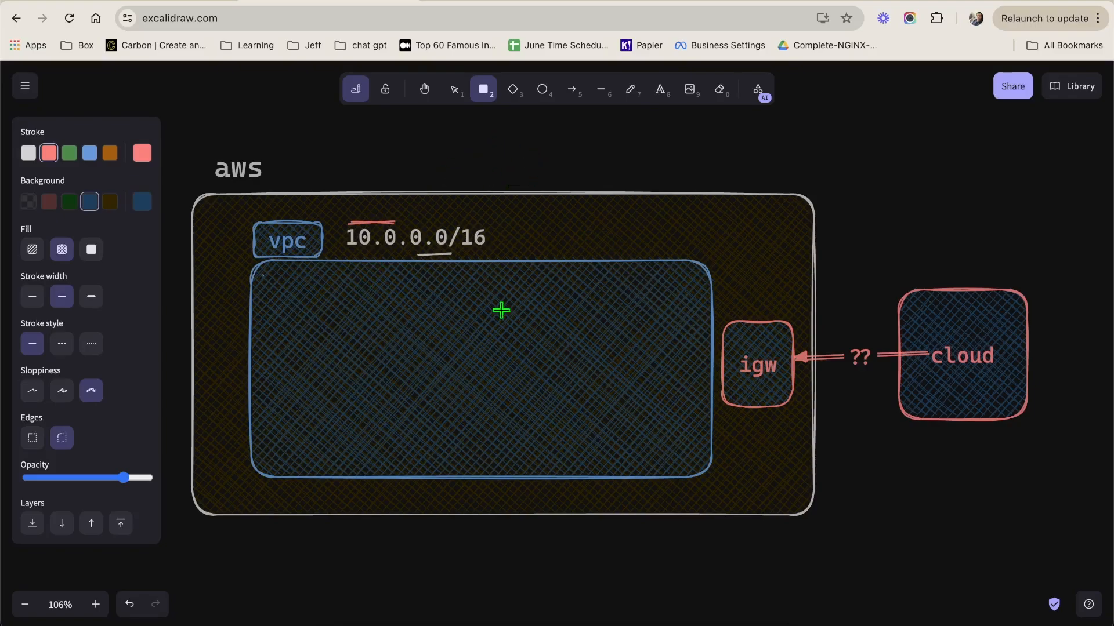
click(518, 3)
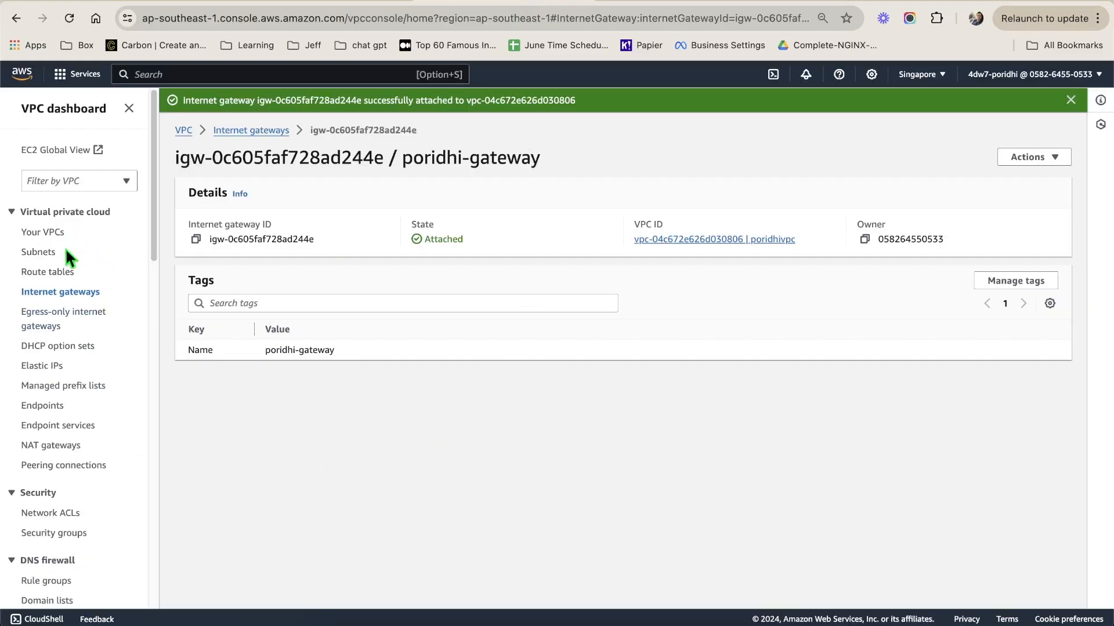
click(367, 3)
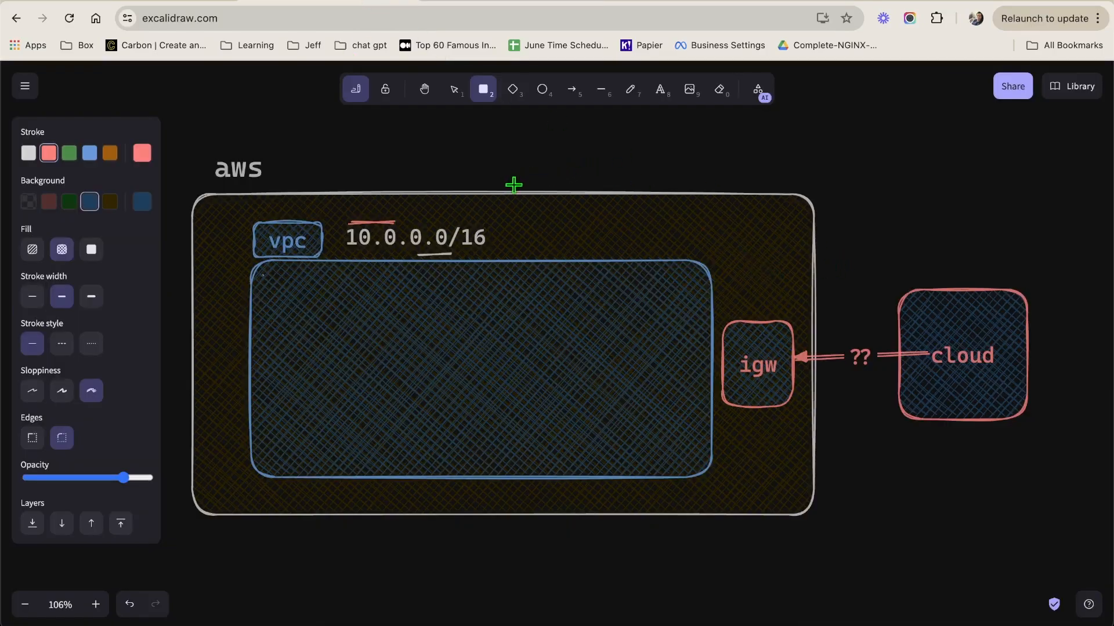
scroll(514, 185, down, 1)
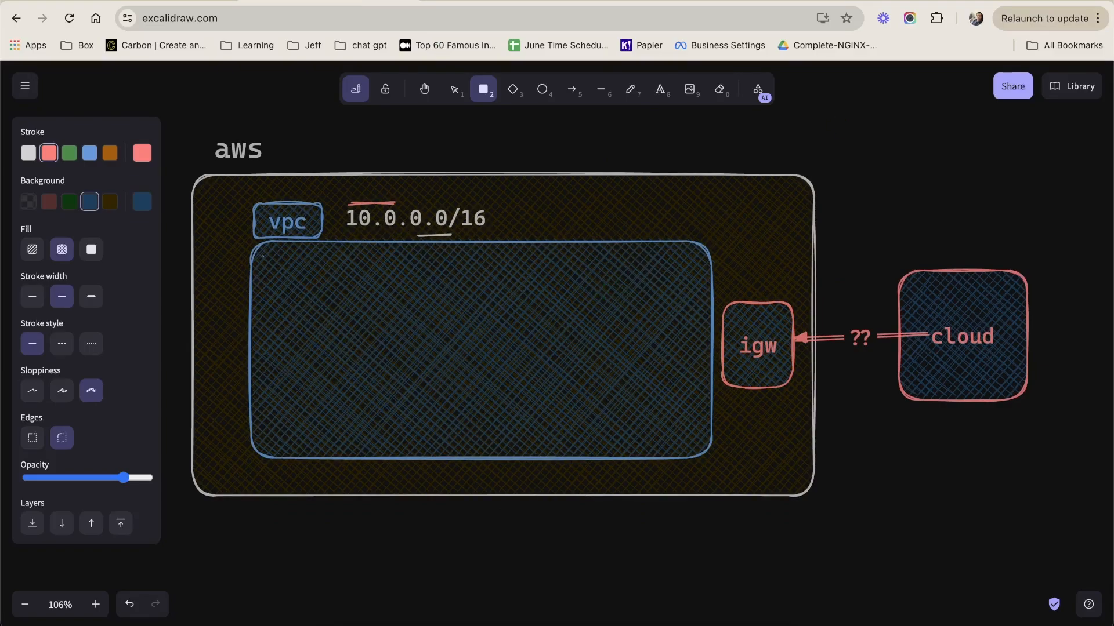
key(super+Tab)
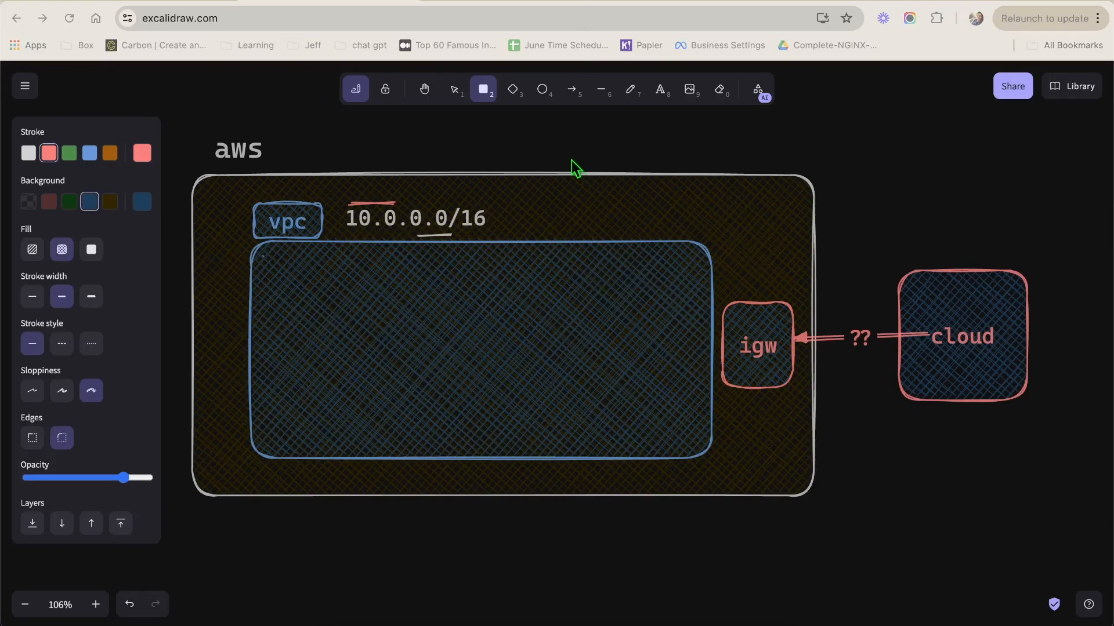
- Draw a tall red-outlined rectangle inside the VPC rectangle, right of its centre, and give it a white background fill
click(490, 91)
drag(522, 279, 604, 429)
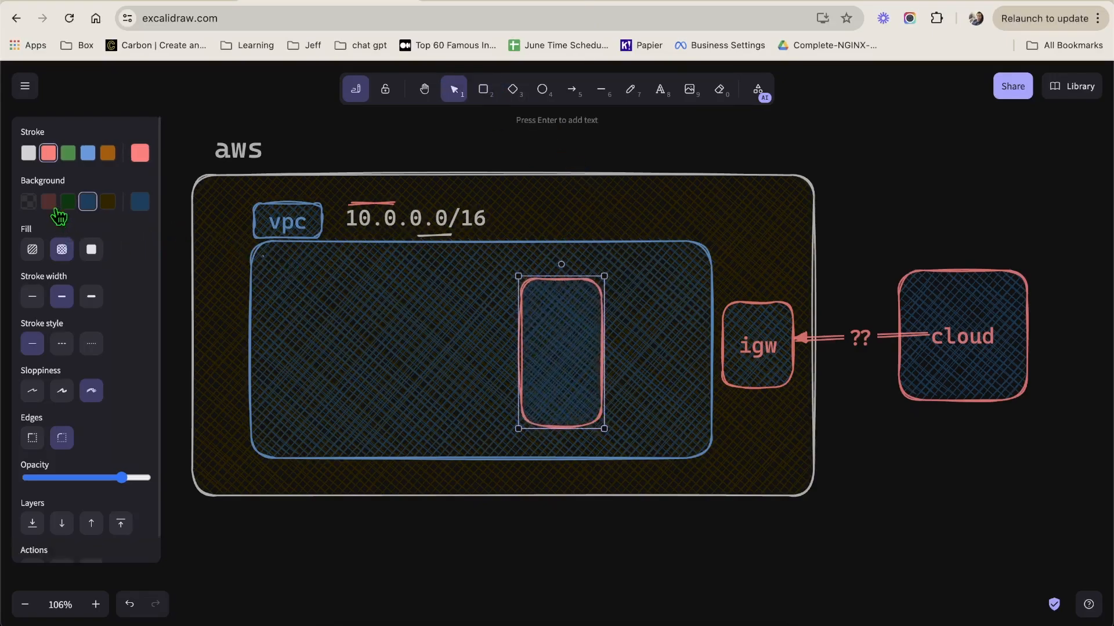
click(55, 206)
click(140, 202)
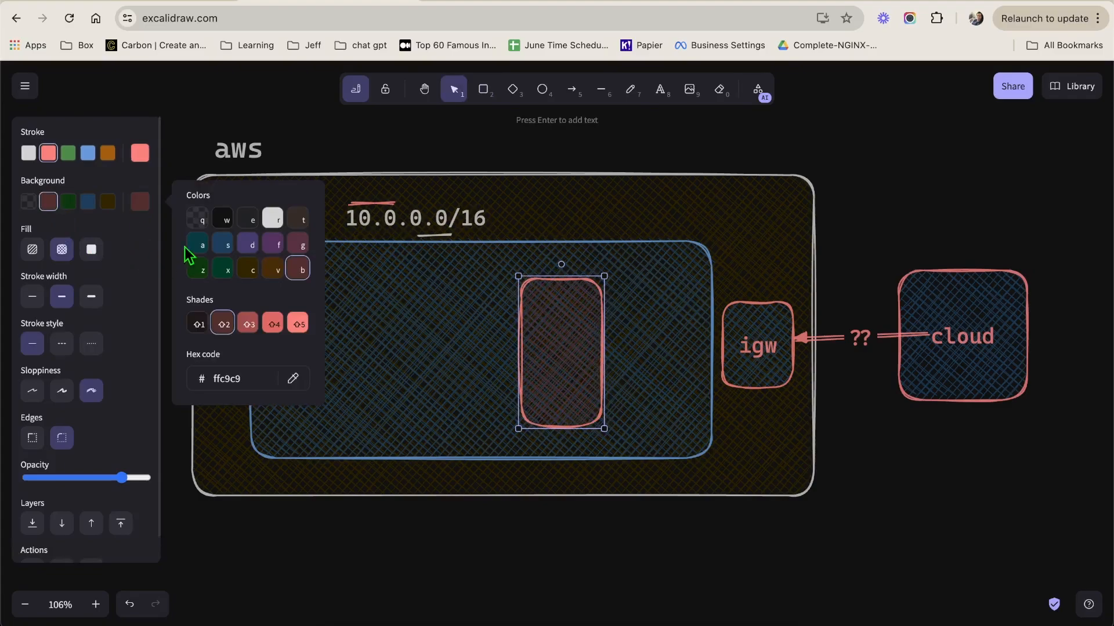
click(273, 218)
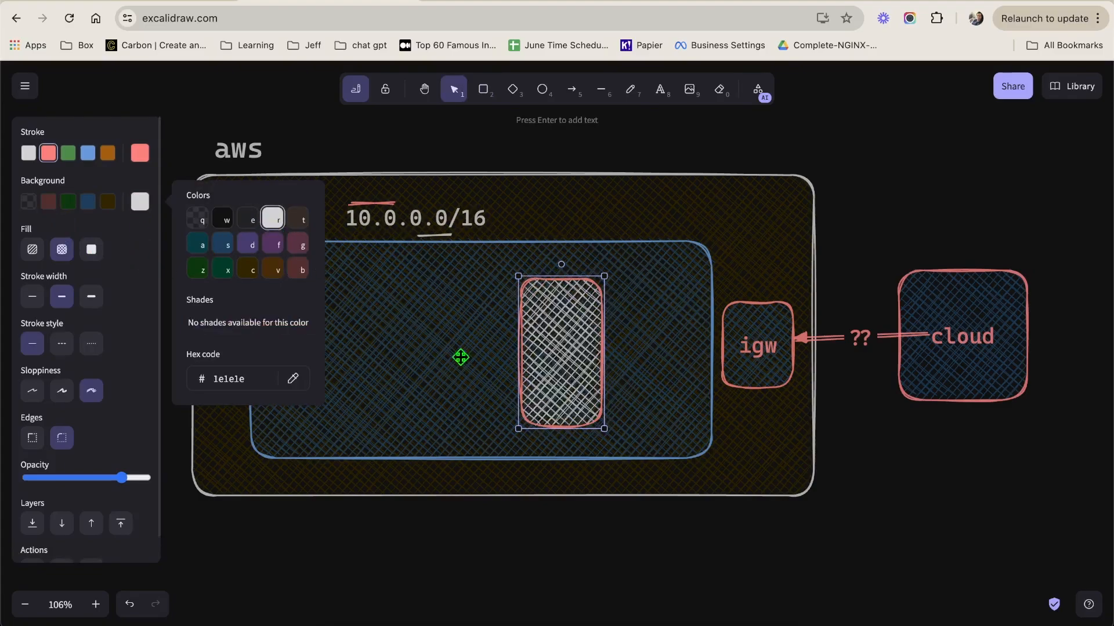
click(560, 348)
click(749, 164)
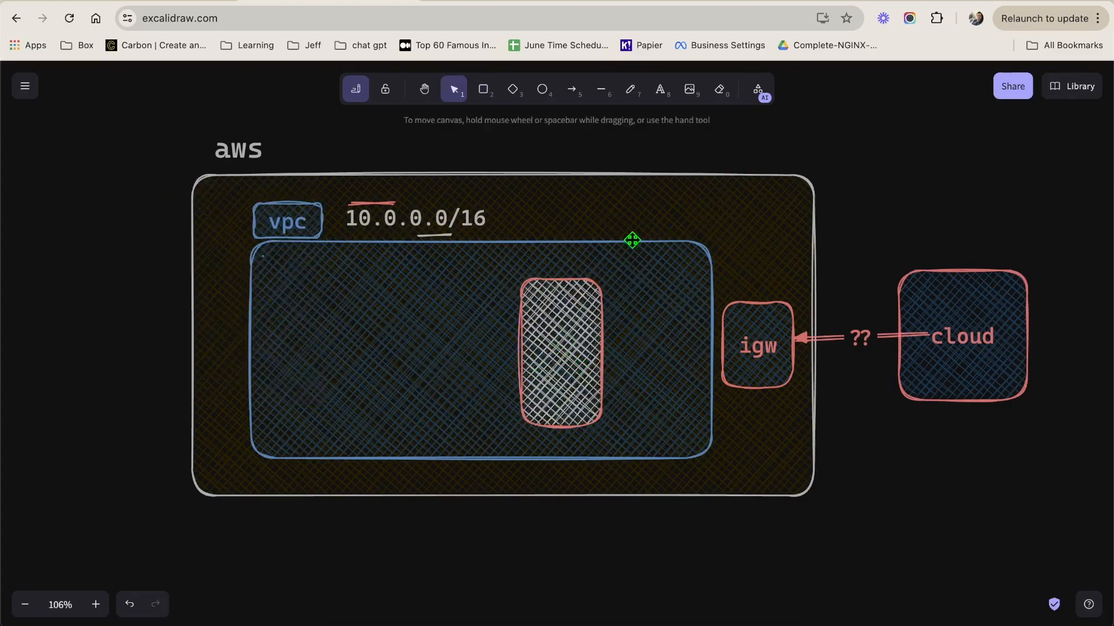
- Move the white-filled rectangle slightly up and to the left within the VPC rectangle
click(556, 321)
drag(557, 321, 558, 313)
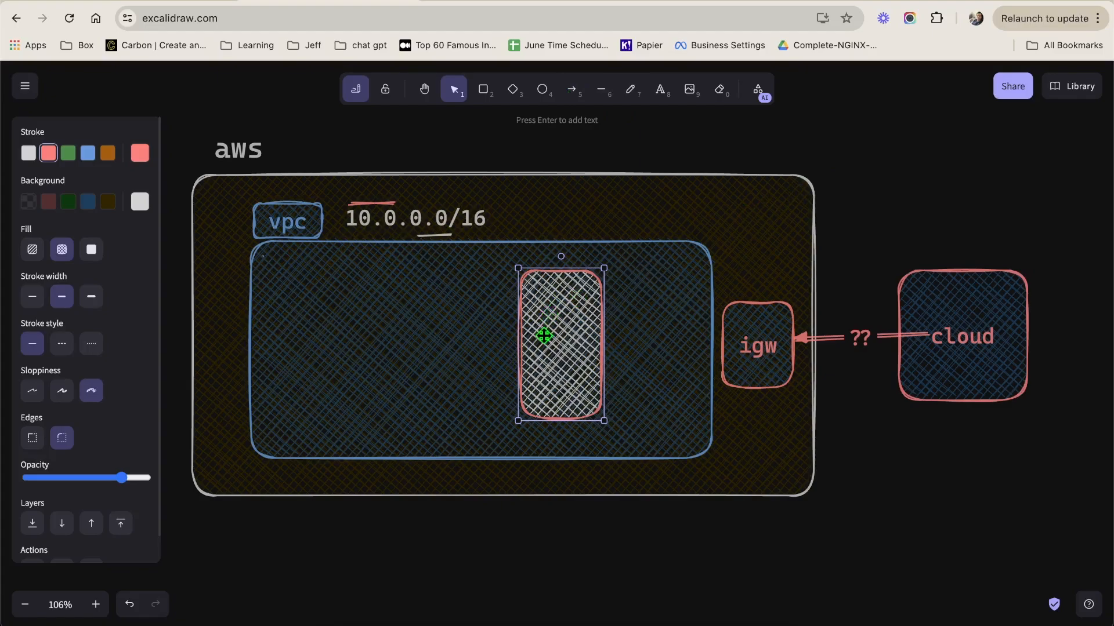
drag(564, 337, 541, 337)
click(849, 217)
click(590, 308)
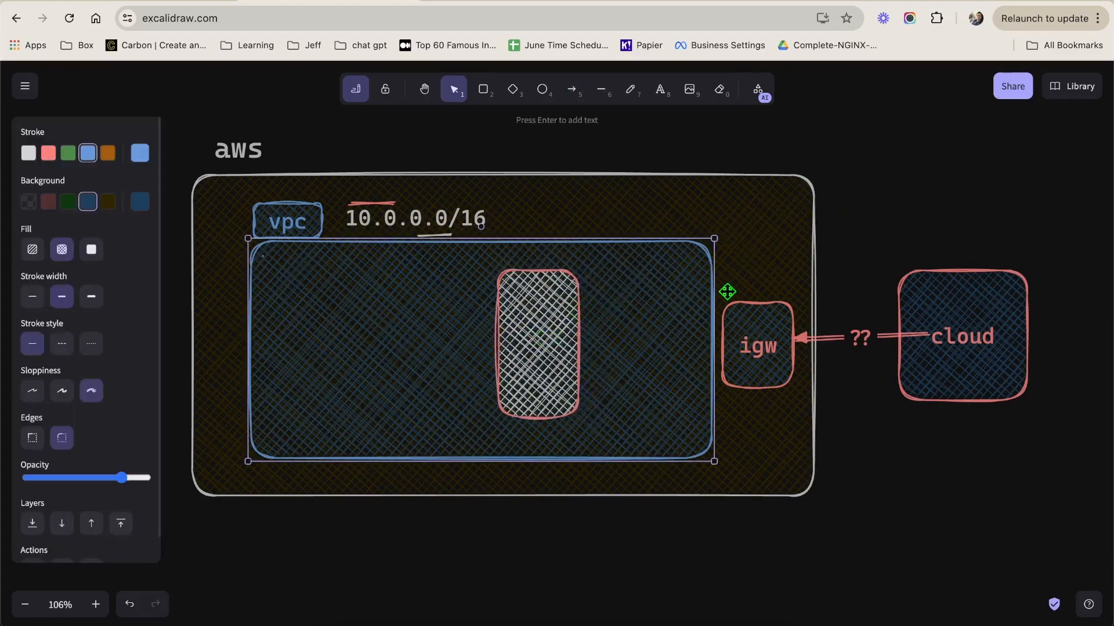
- Use the laser pointer to trace over the igw box and highlight the white-filled rectangle inside the VPC
click(760, 90)
click(713, 174)
mouse_move(942, 270)
mouse_down()
mouse_move(949, 285)
mouse_move(713, 357)
mouse_move(589, 336)
mouse_move(785, 323)
mouse_move(797, 364)
mouse_up()
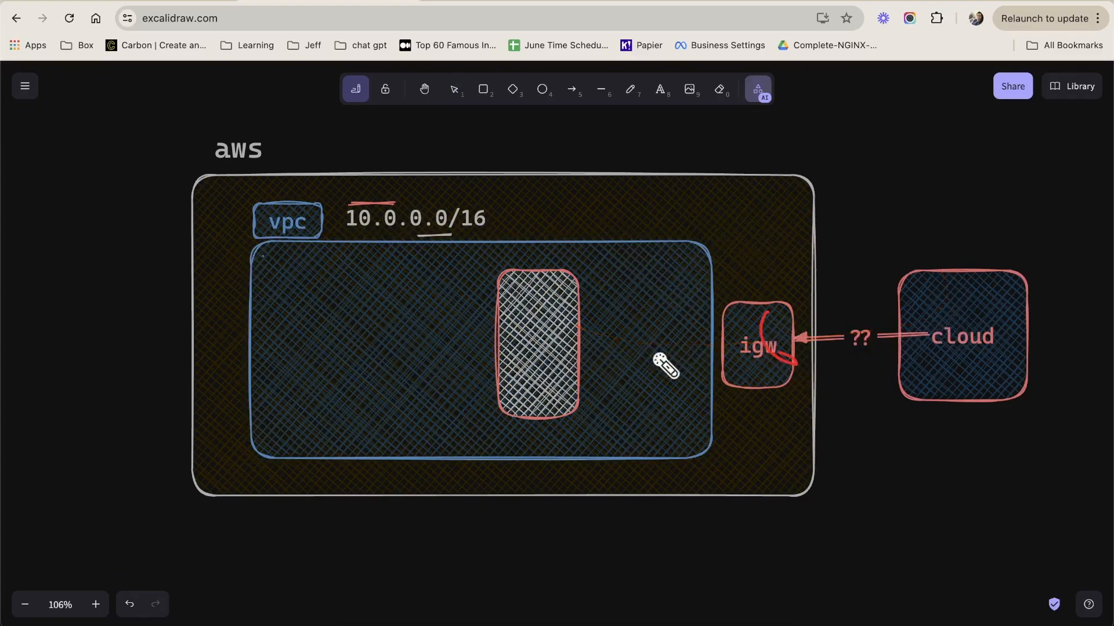
mouse_move(563, 306)
mouse_down()
mouse_move(544, 369)
mouse_move(548, 326)
mouse_up()
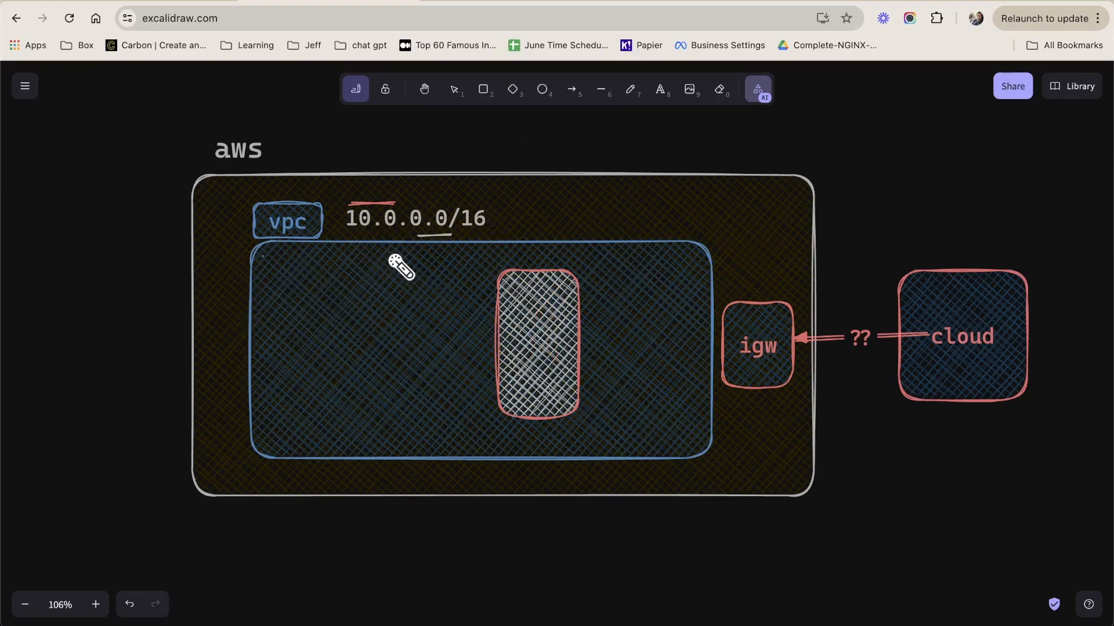
mouse_move(555, 307)
mouse_down()
mouse_move(548, 297)
mouse_move(532, 318)
mouse_up()
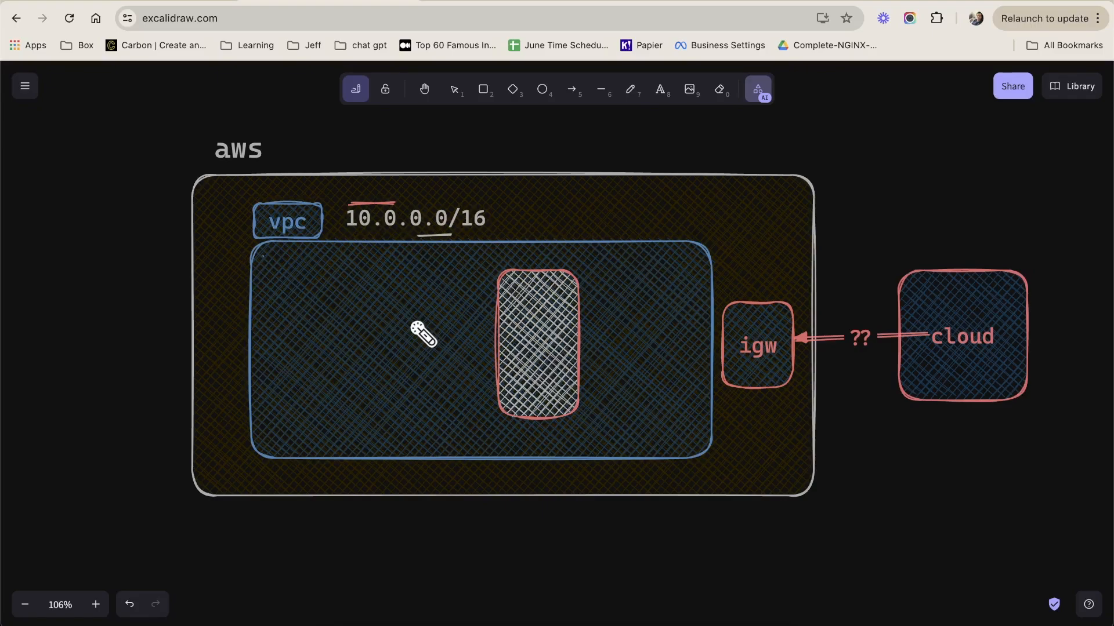
click(538, 296)
mouse_move(538, 297)
mouse_down()
mouse_move(356, 306)
mouse_move(510, 313)
mouse_move(394, 330)
mouse_move(405, 350)
mouse_move(542, 343)
mouse_move(428, 348)
mouse_move(554, 304)
mouse_move(525, 312)
mouse_up()
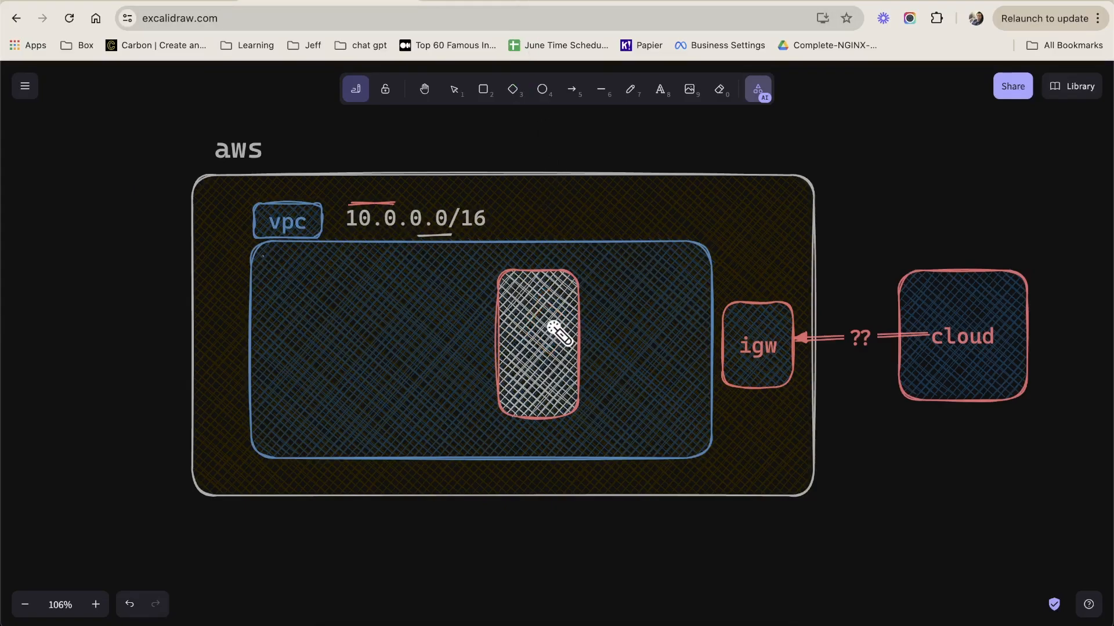
- Switch to the Poridhi lab task page and examine the public and private subnets in its architecture diagram
click(174, 1)
scroll(271, 251, down, 7)
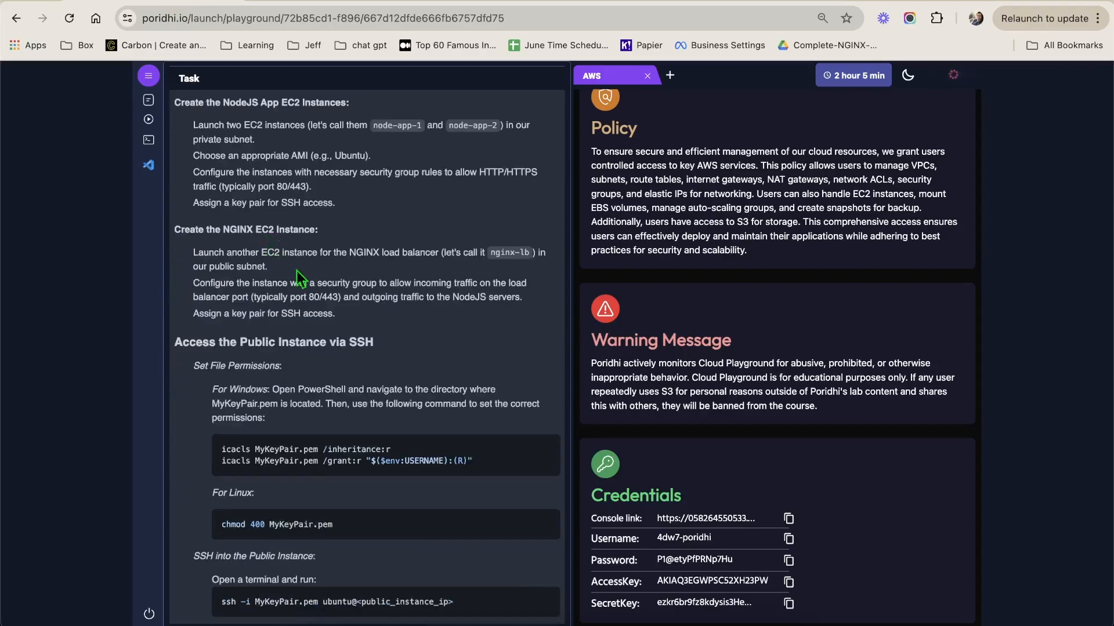
scroll(424, 325, down, 2)
scroll(400, 360, up, 15)
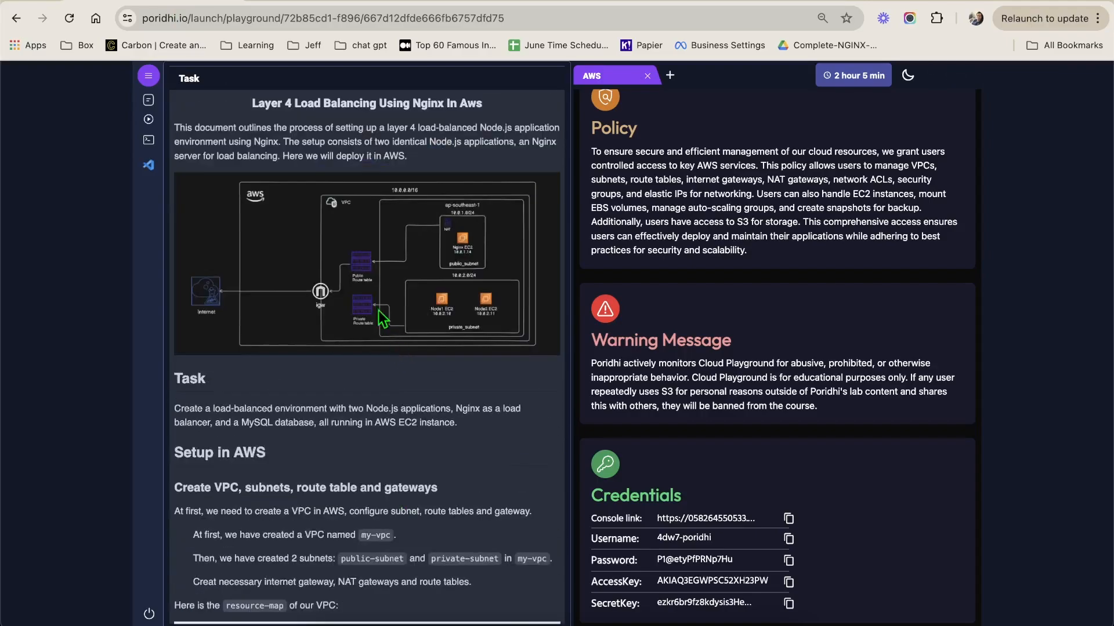
scroll(371, 290, up, 5)
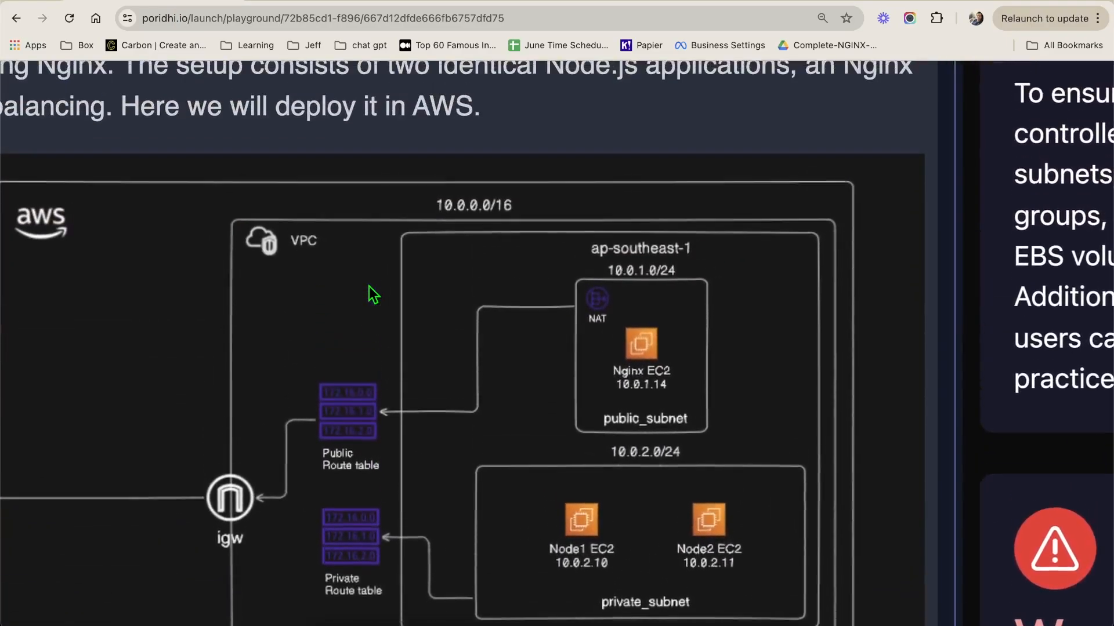
scroll(368, 286, left, 2)
scroll(369, 287, down, 3)
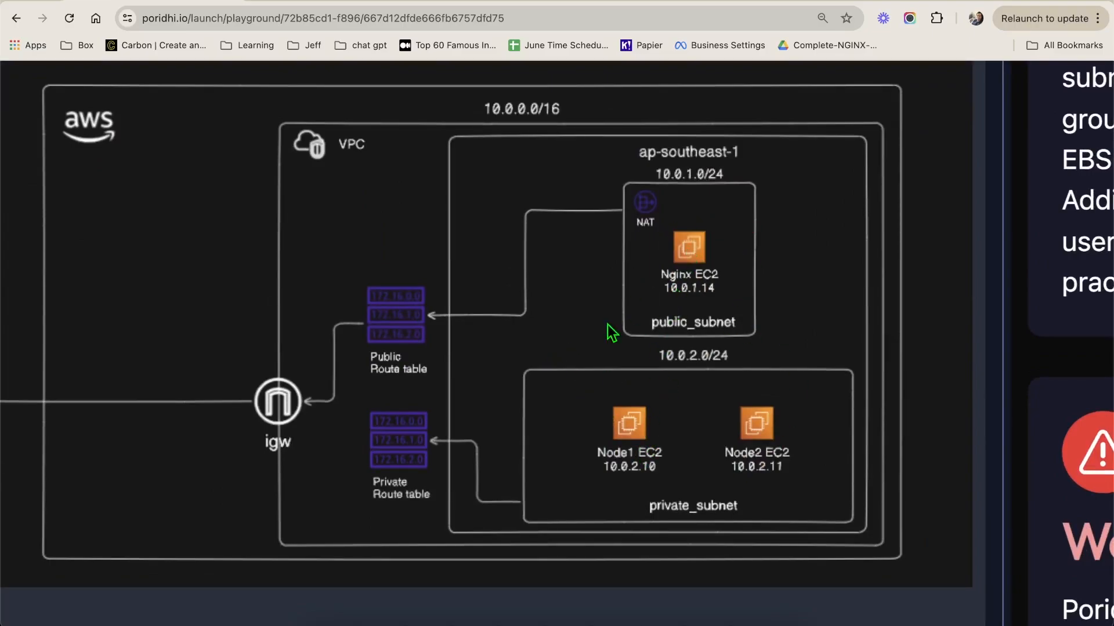
- Read the lab introduction and examine the full architecture diagram from the Internet through the igw to the route tables
scroll(639, 395, down, 5)
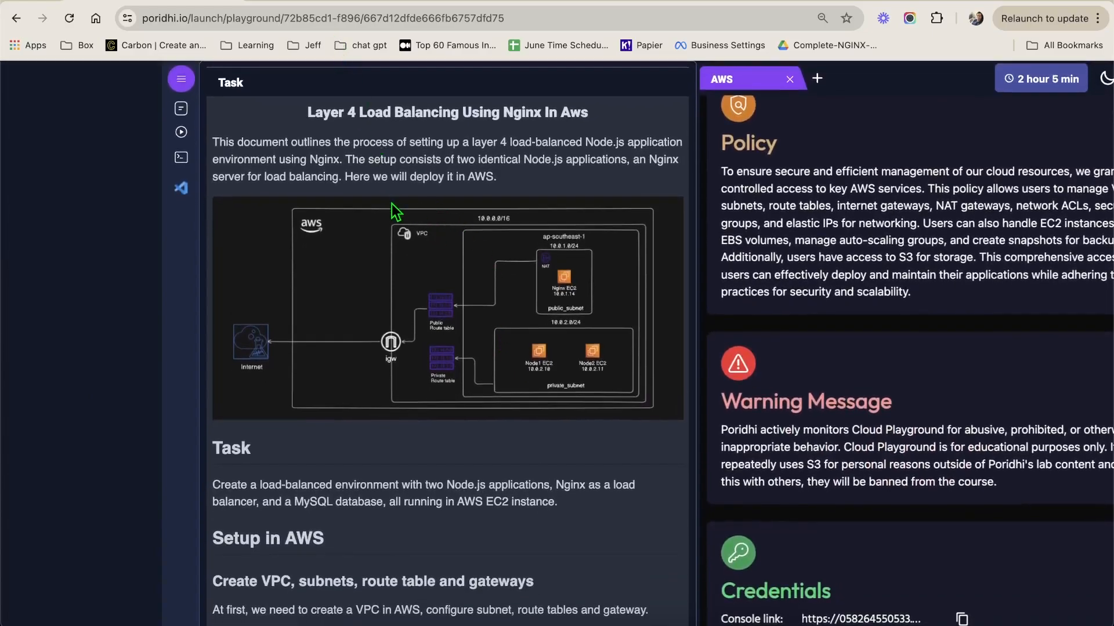
scroll(410, 252, down, 1)
scroll(409, 253, up, 1)
drag(237, 140, 465, 169)
click(504, 172)
scroll(488, 316, down, 1)
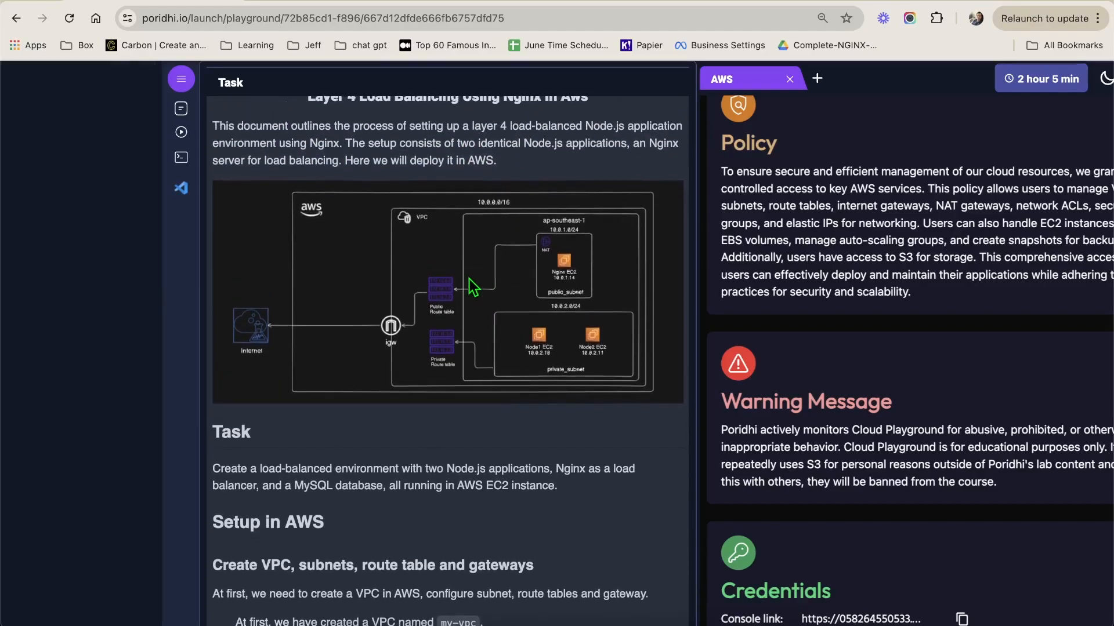
scroll(473, 286, up, 3)
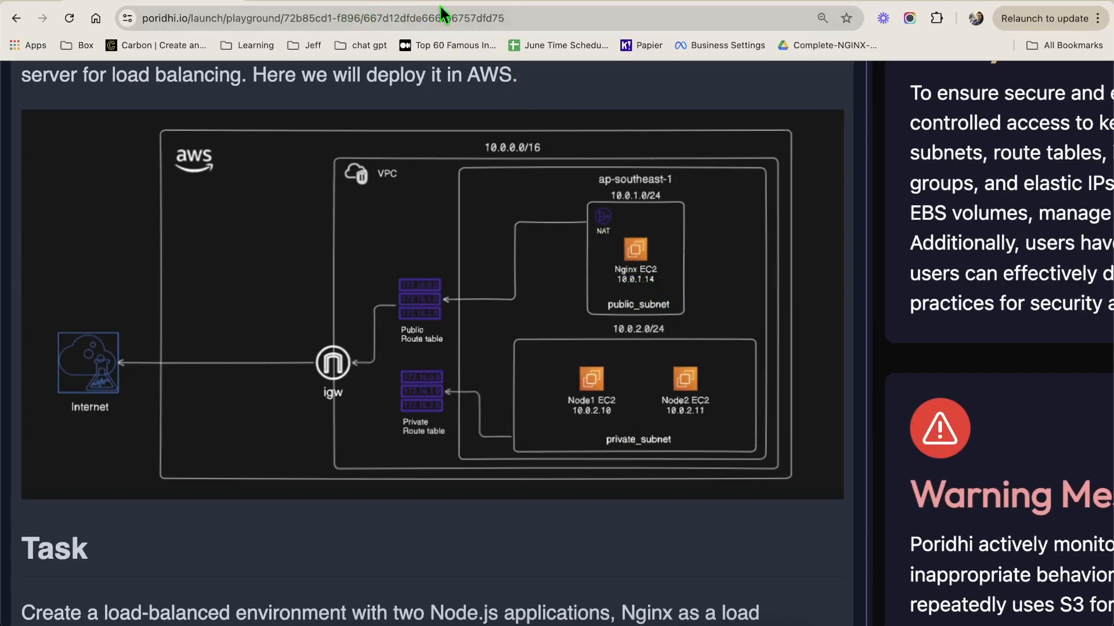
- Switch to the AWS VPC console and start creating a subnet in the poridhivpc VPC
click(481, 2)
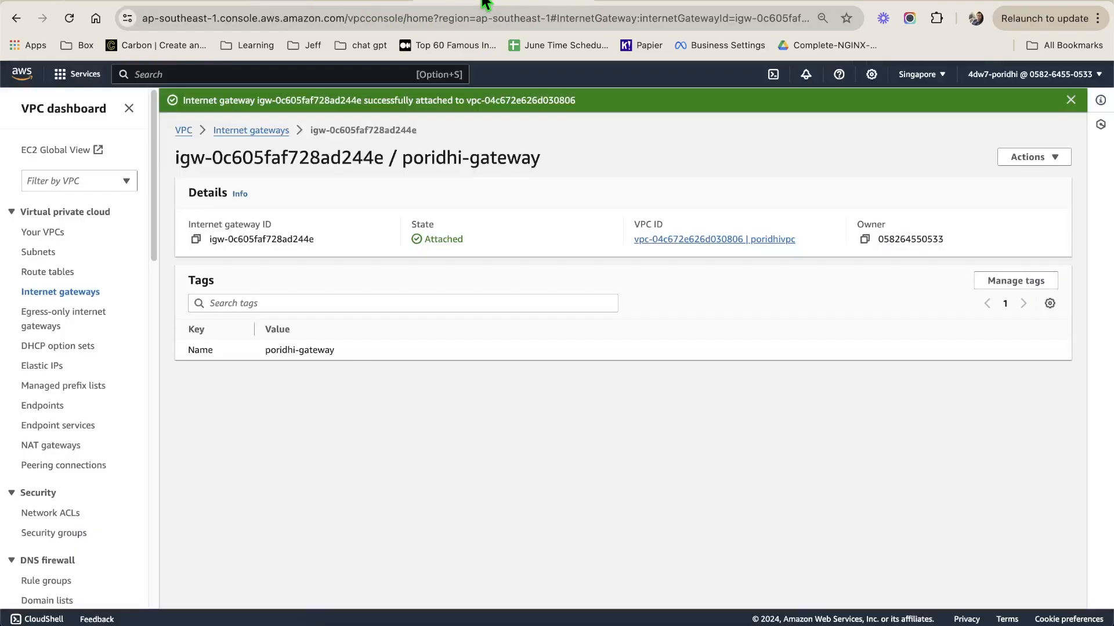
click(43, 254)
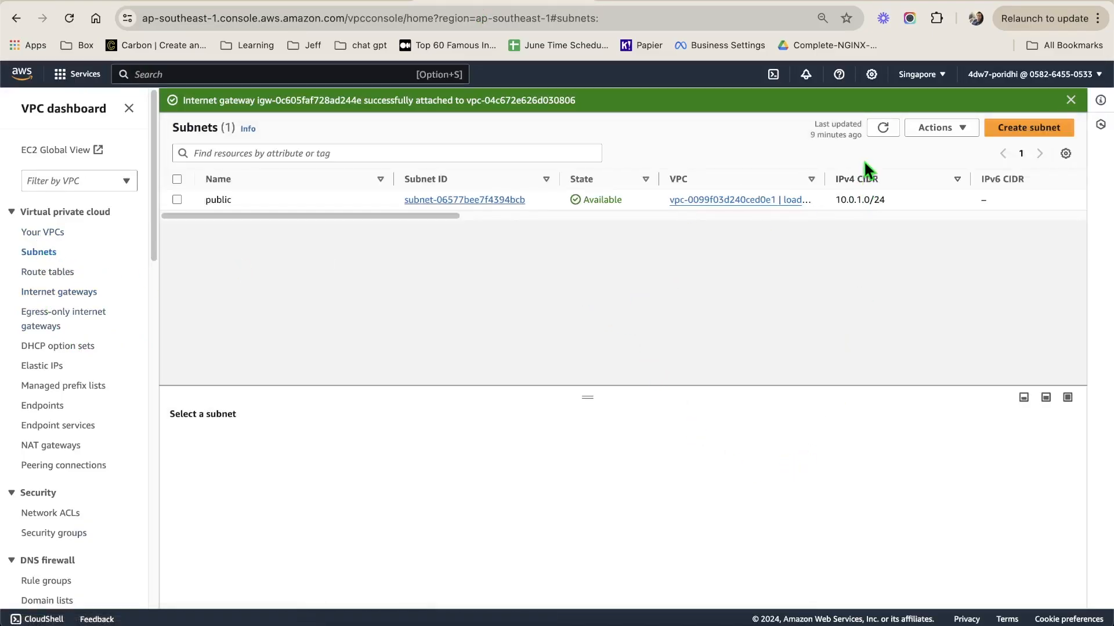
click(1025, 133)
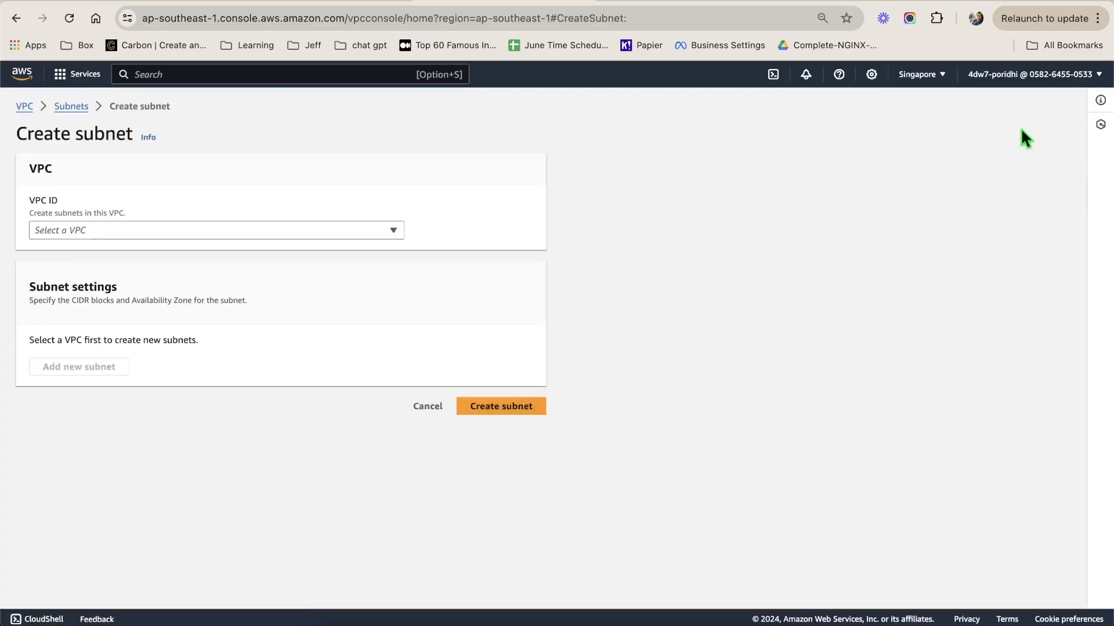
click(286, 230)
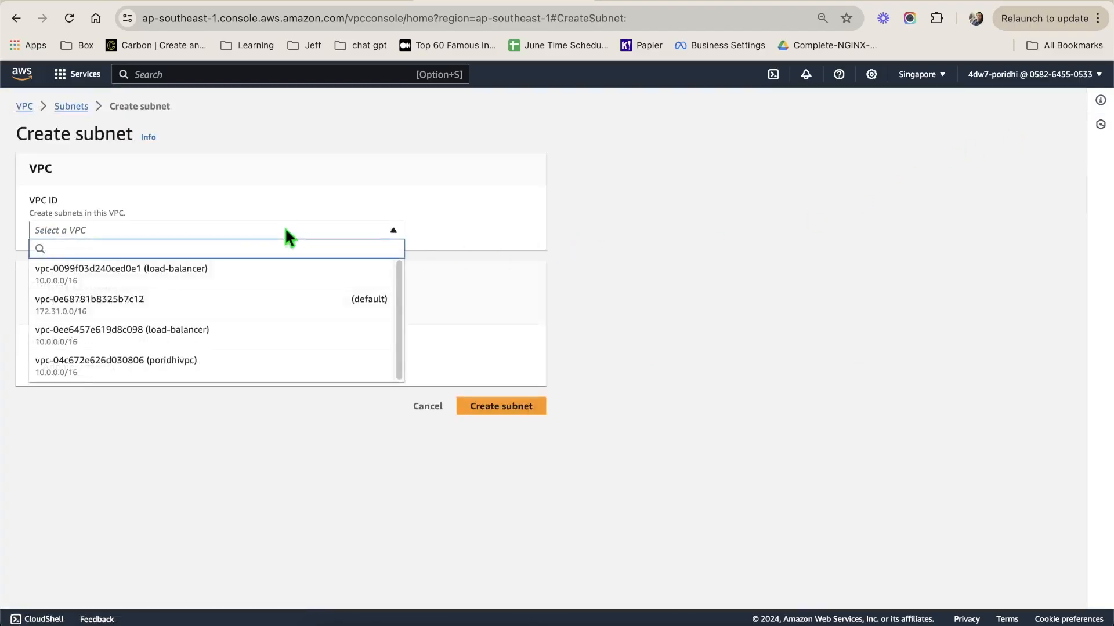
click(202, 378)
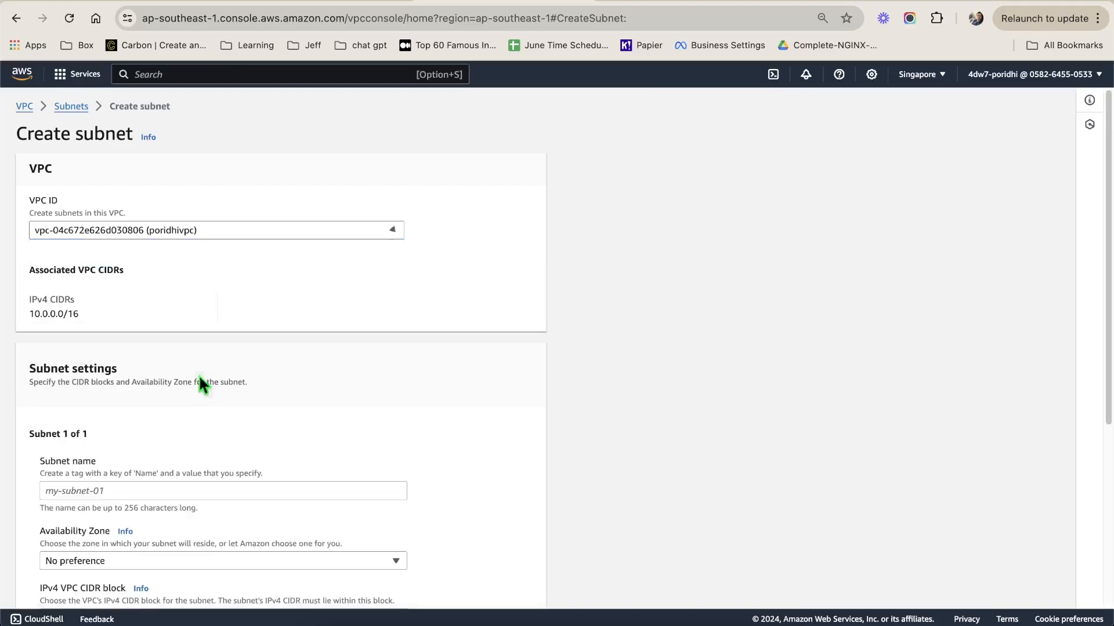
- Name the new subnet poridhi-sub
scroll(212, 322, down, 2)
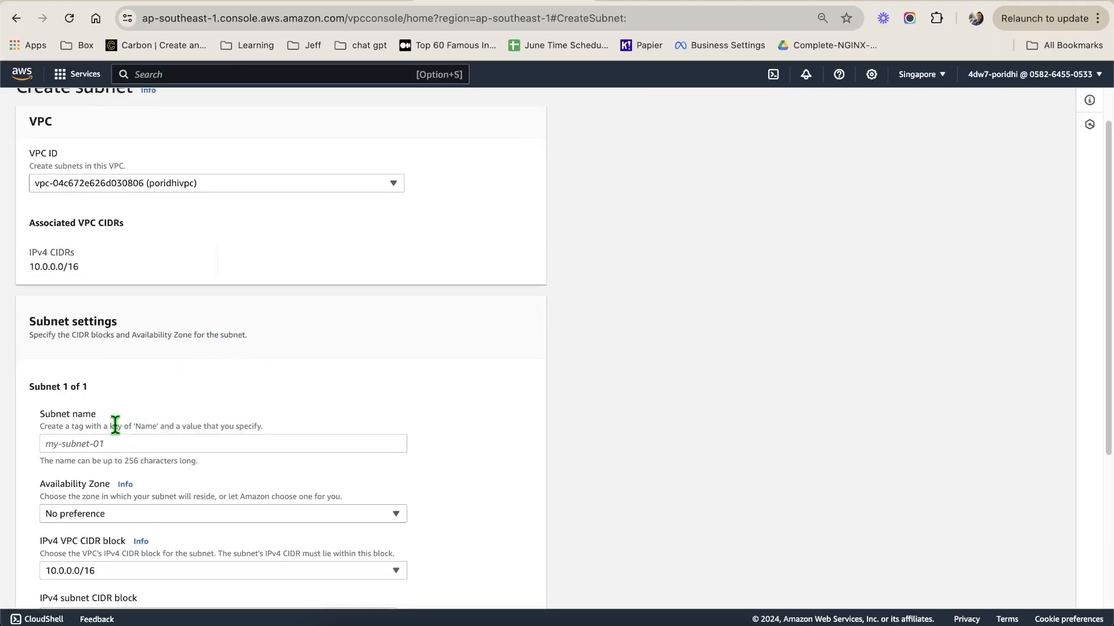
click(119, 441)
scroll(121, 435, down, 2)
scroll(97, 338, down, 3)
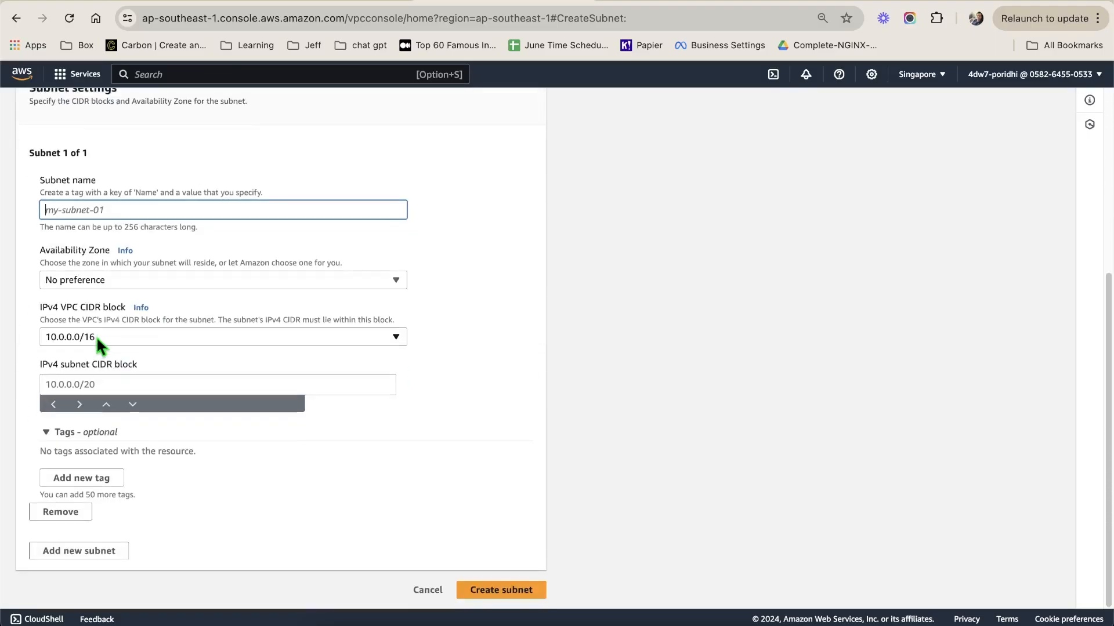
scroll(96, 333, up, 5)
scroll(96, 333, left, 2)
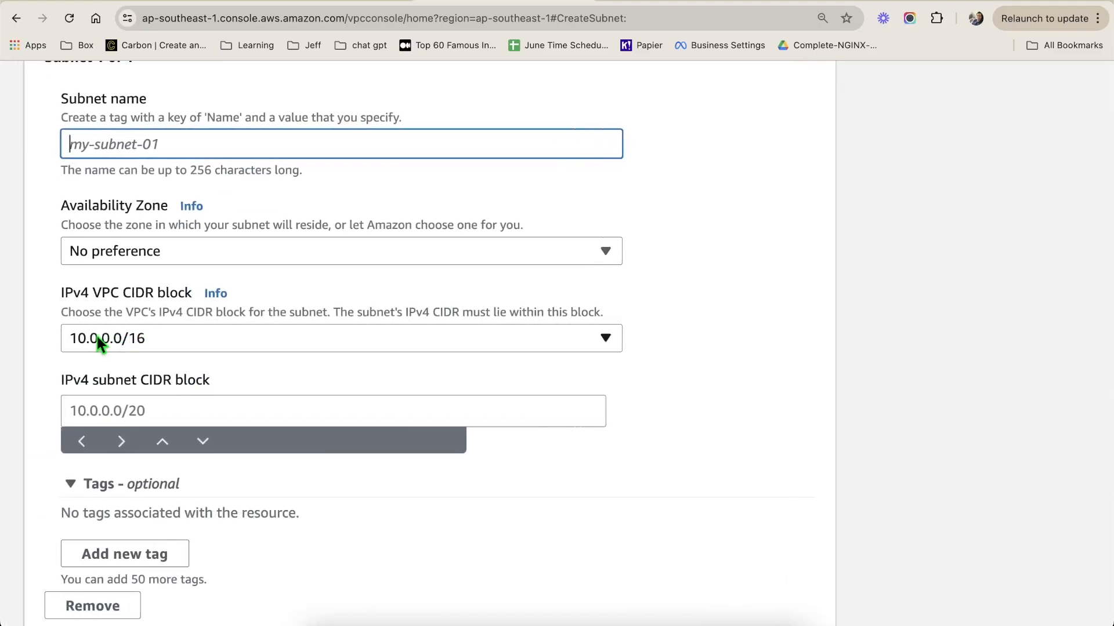
text(poridhu)
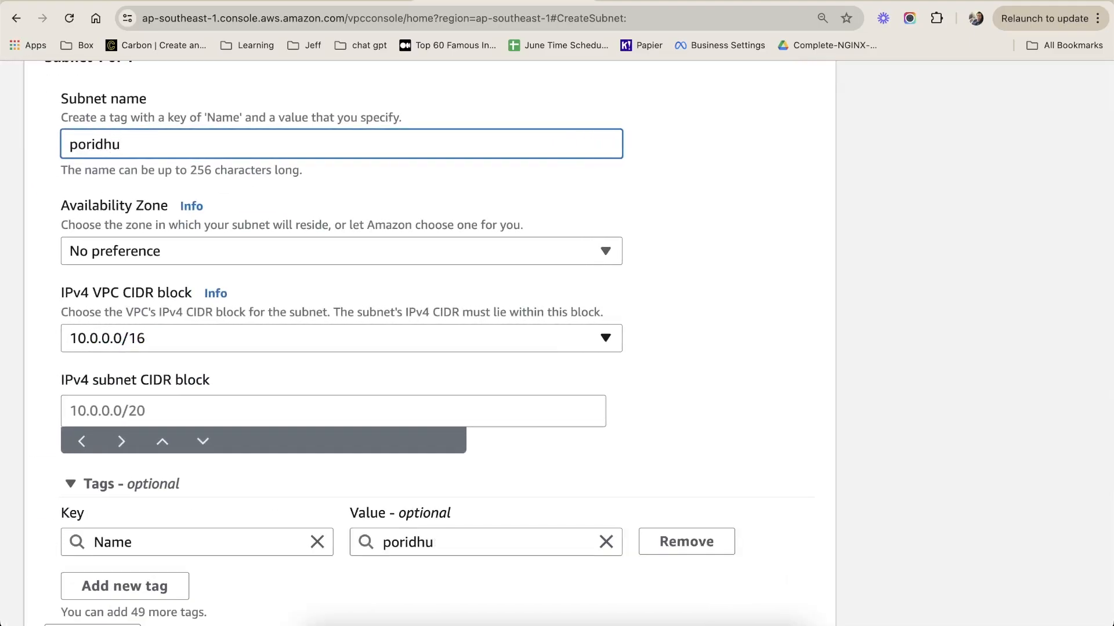
key(BackSpace)
text(i-sub)
- Set the subnet's availability zone to Asia Pacific (Singapore) / ap-southeast-1a and check the available IPv4 VPC CIDR blocks
click(290, 259)
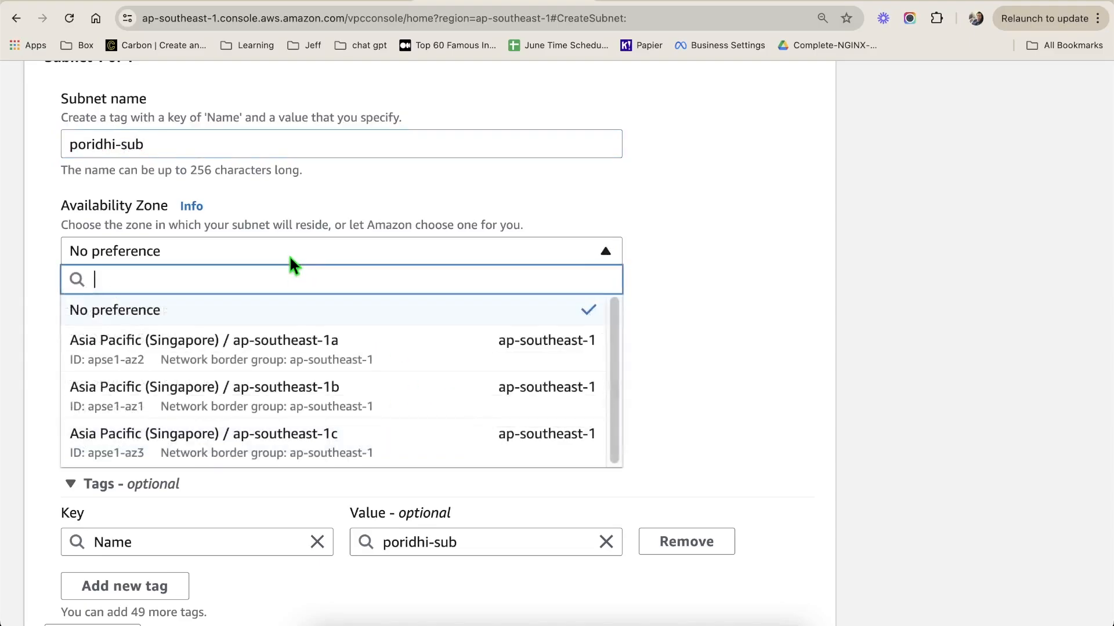
click(290, 351)
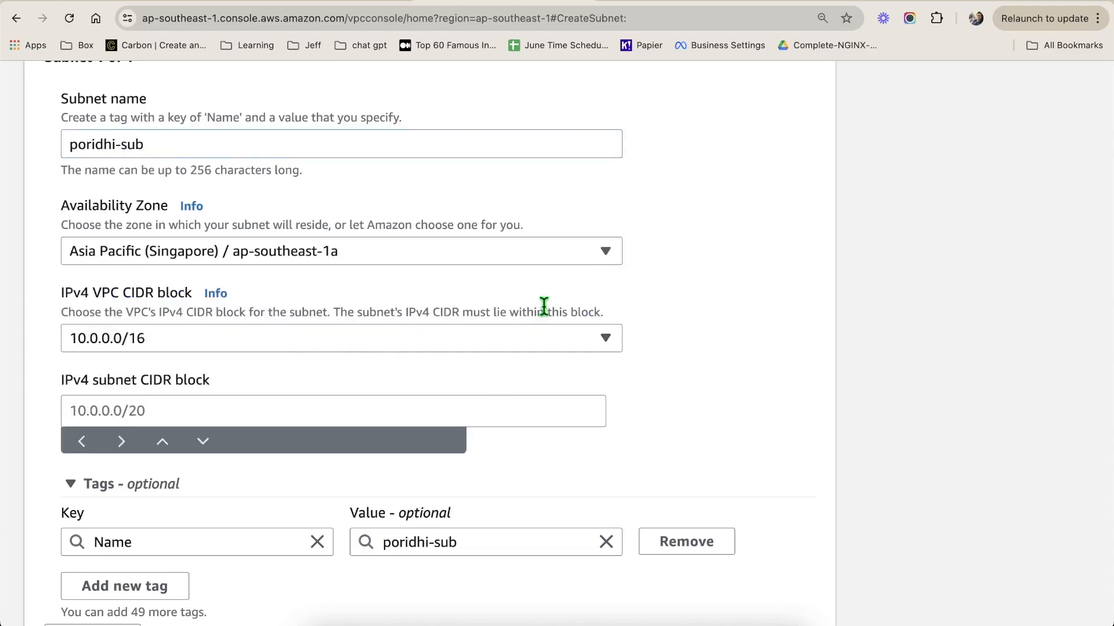
click(221, 337)
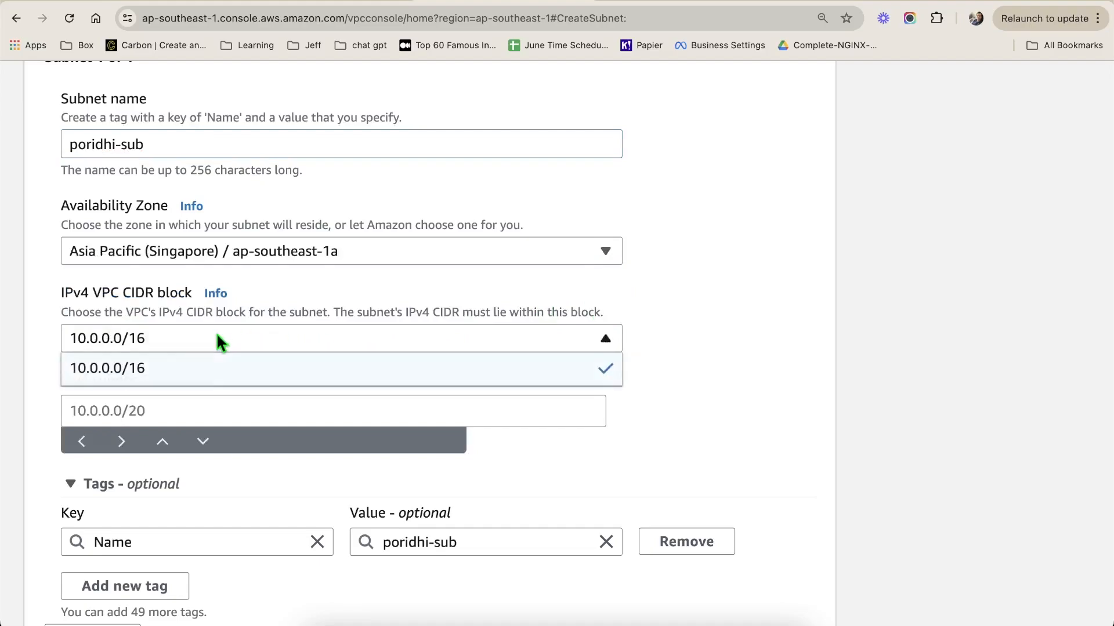
click(44, 342)
scroll(44, 343, down, 1)
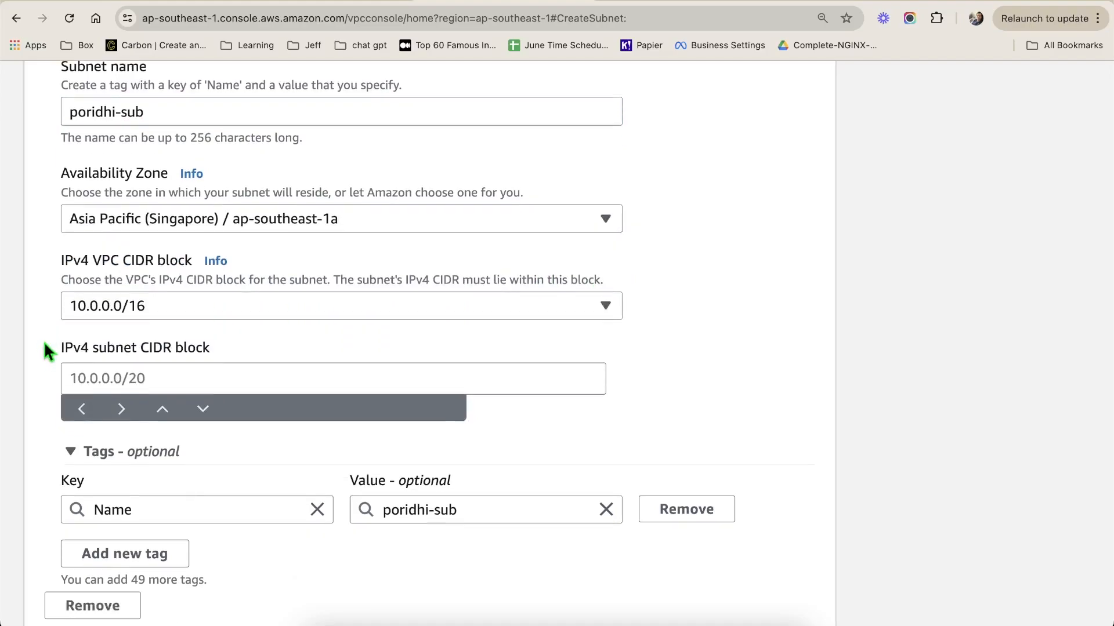
- Set the IPv4 subnet CIDR block to 10.0.1.0/24 and highlight its 10.0.1 network portion
click(161, 373)
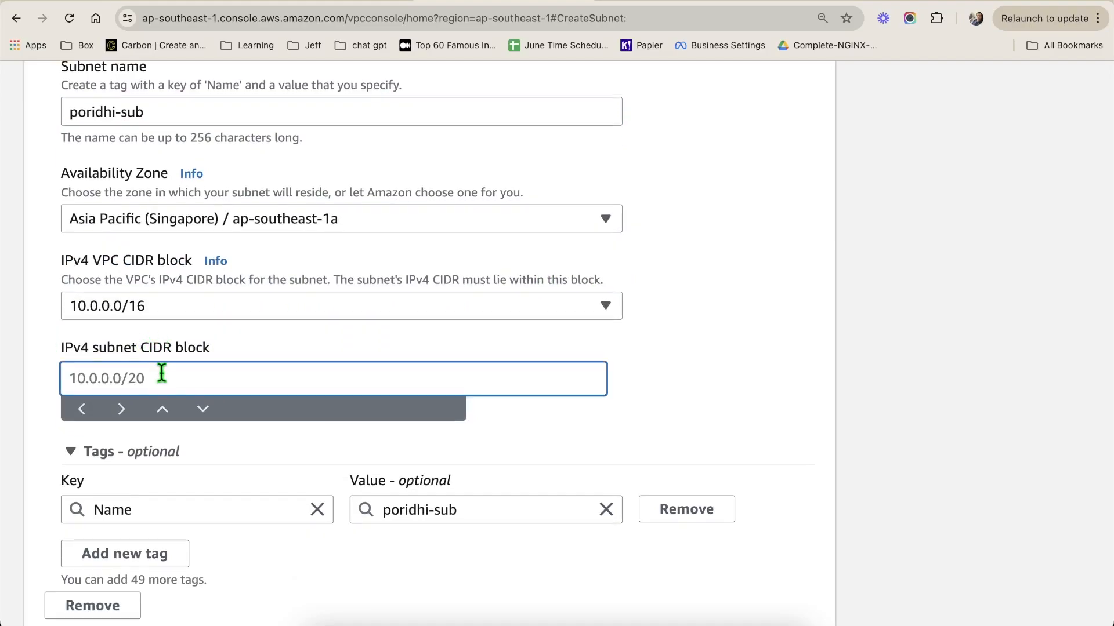
text(10.0.1.0/24)
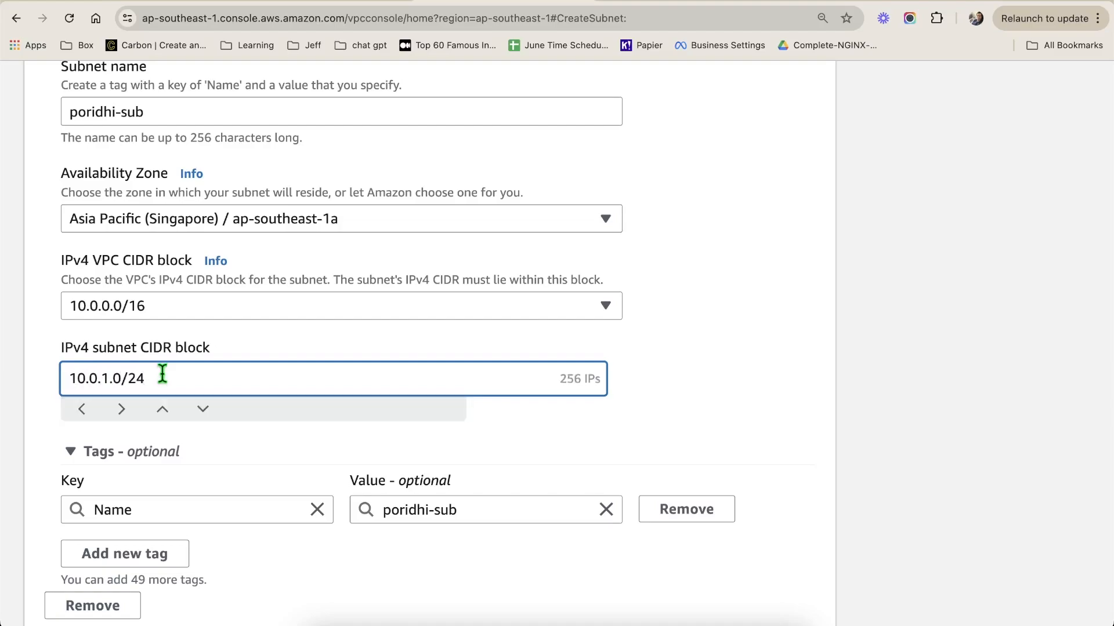
drag(112, 377, 51, 385)
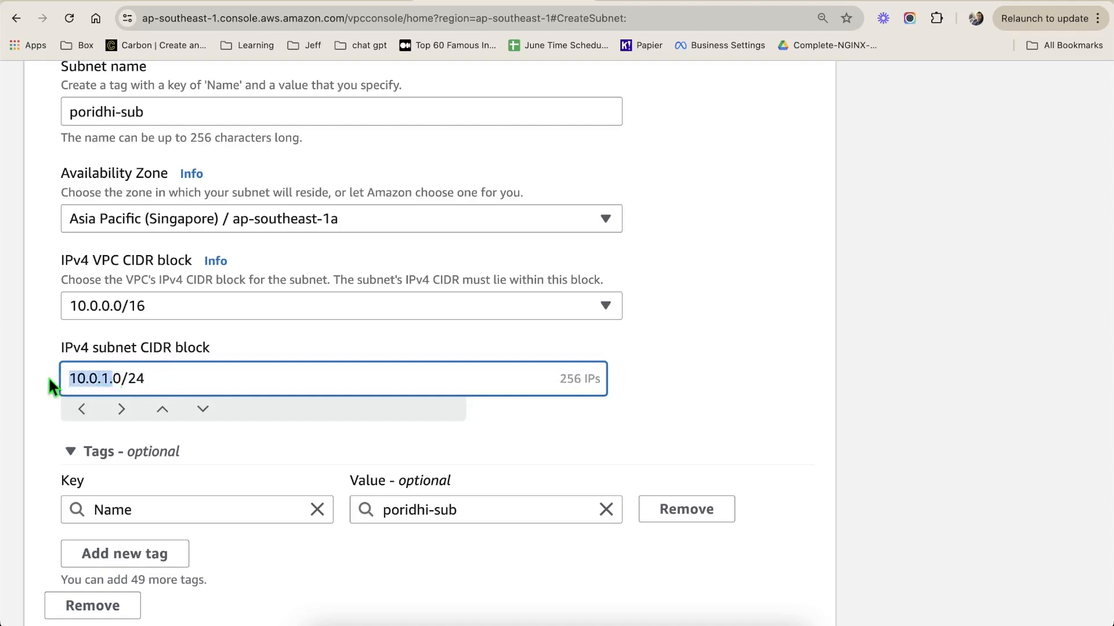
click(119, 378)
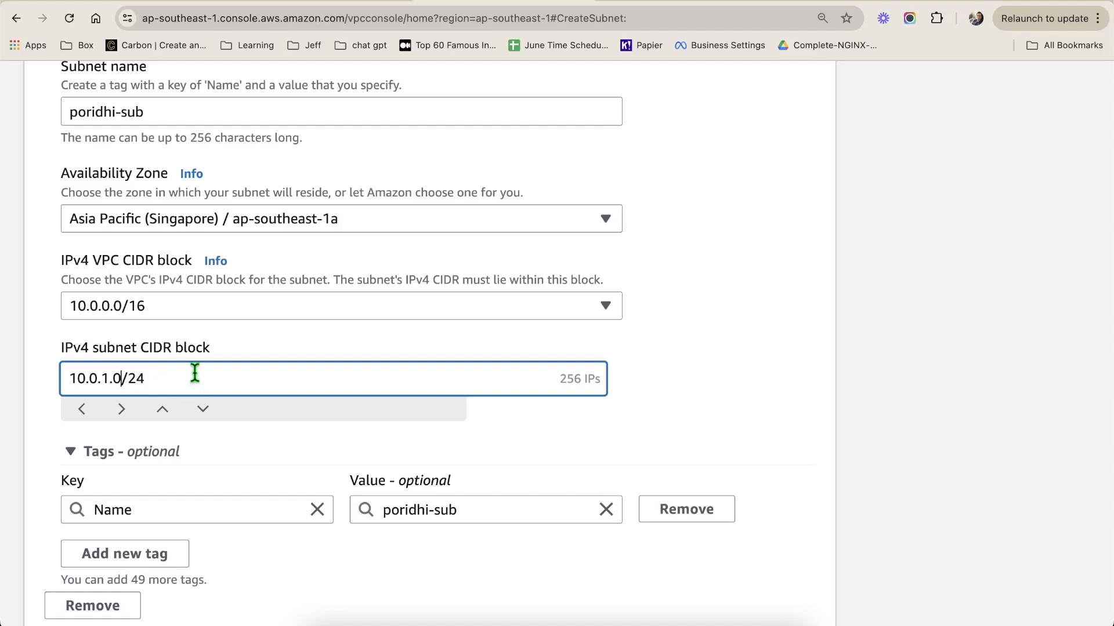
click(618, 399)
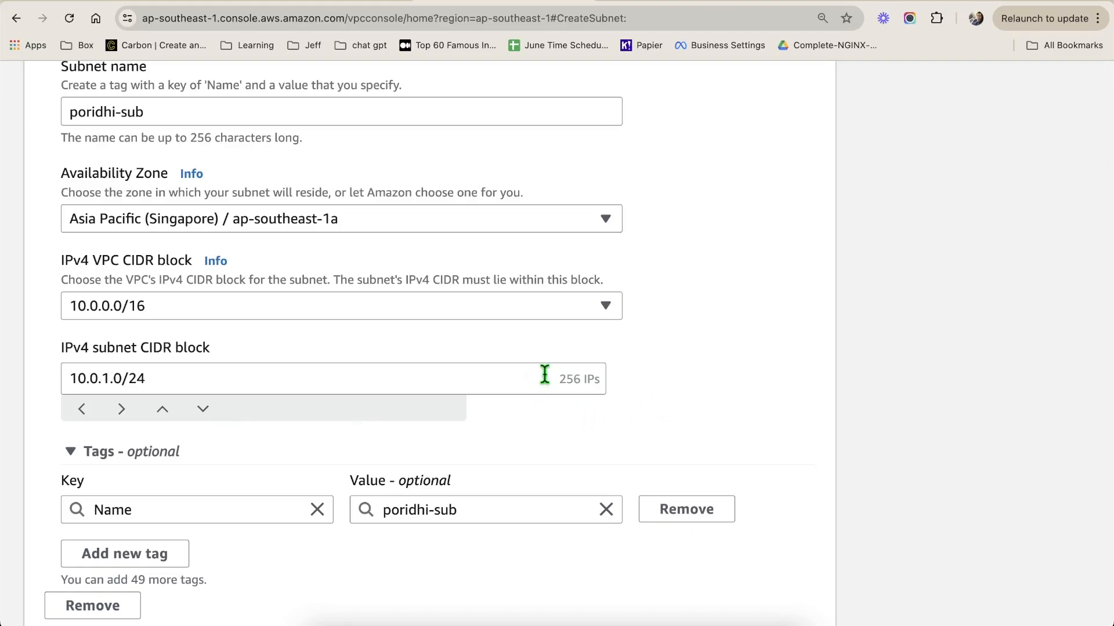
drag(111, 378, 50, 382)
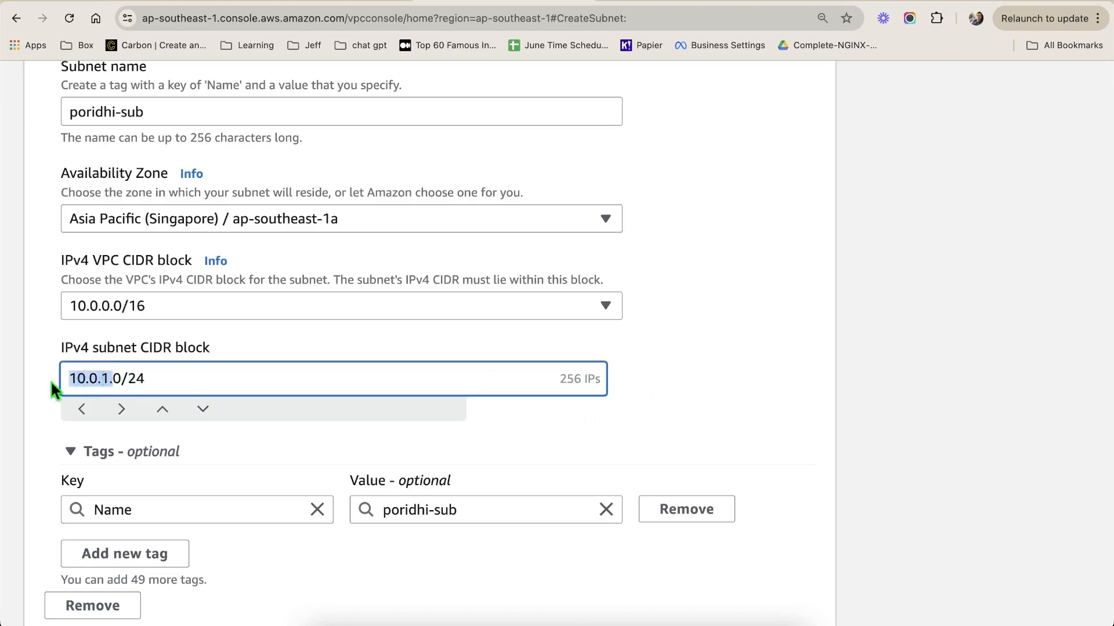
click(134, 381)
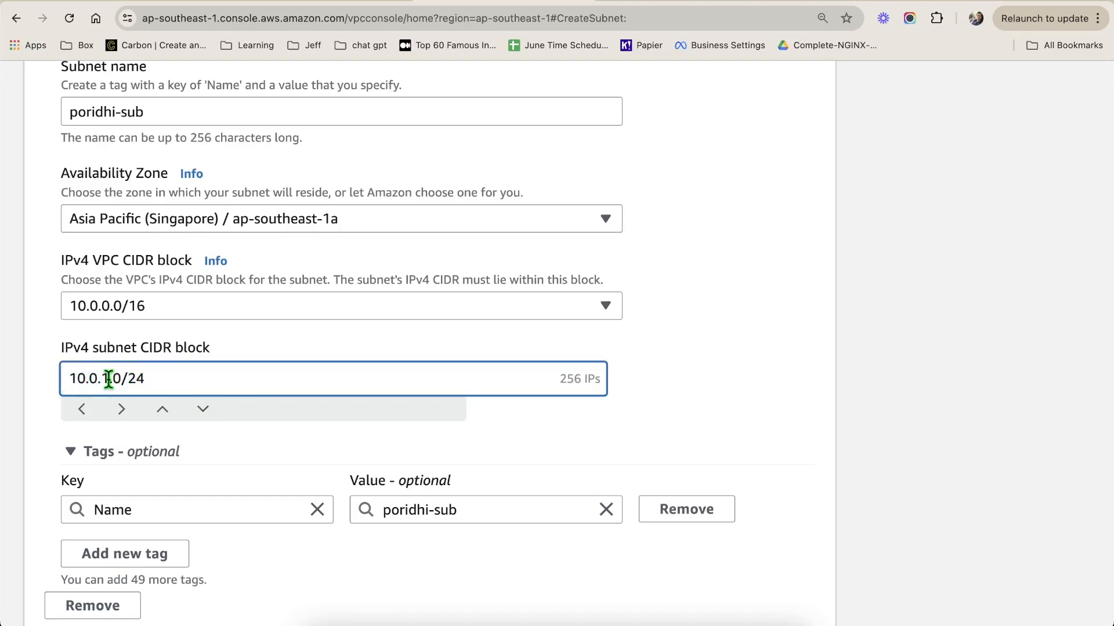
drag(109, 381, 4, 390)
click(109, 378)
double_click(117, 380)
click(882, 319)
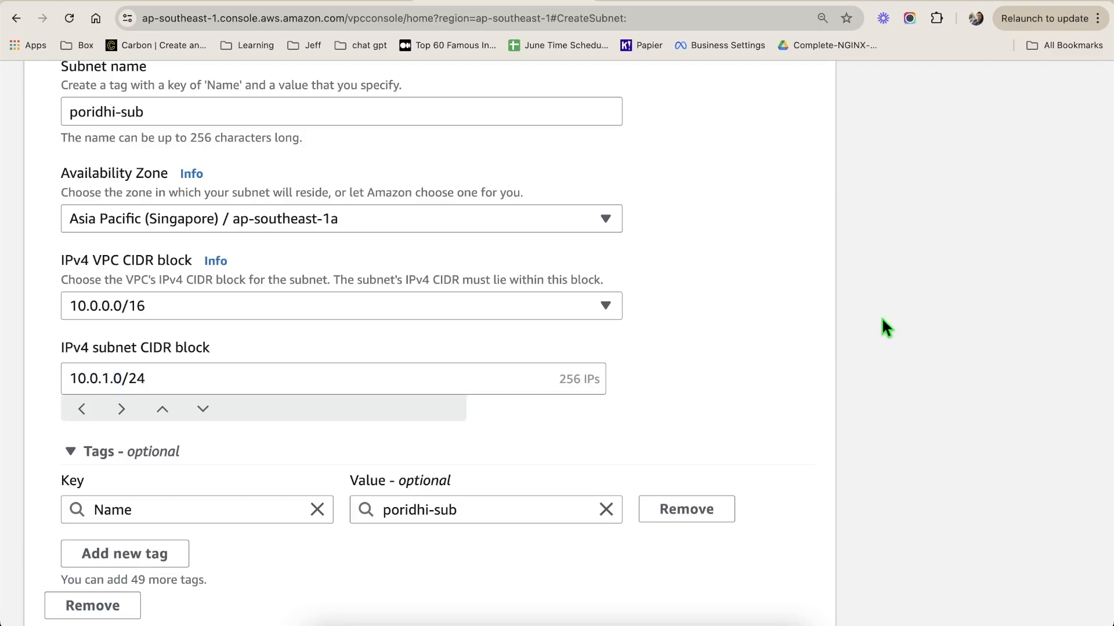
- Review the subnet settings, create the poridhi-sub subnet and select it in the subnet list
scroll(714, 330, down, 3)
scroll(423, 290, up, 7)
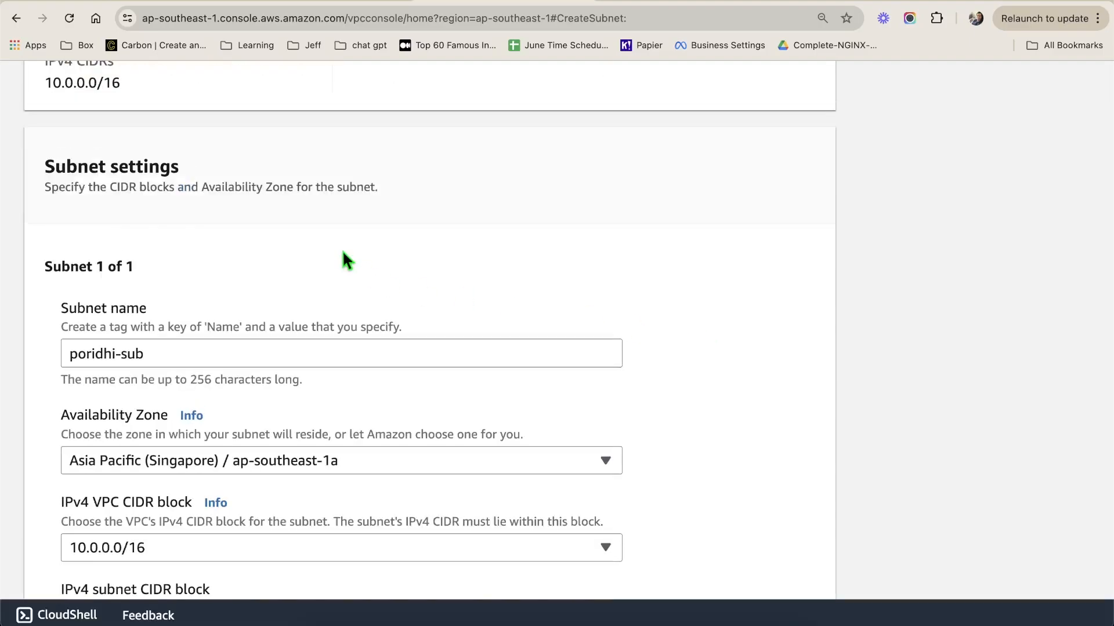
scroll(344, 255, down, 2)
scroll(360, 281, down, 3)
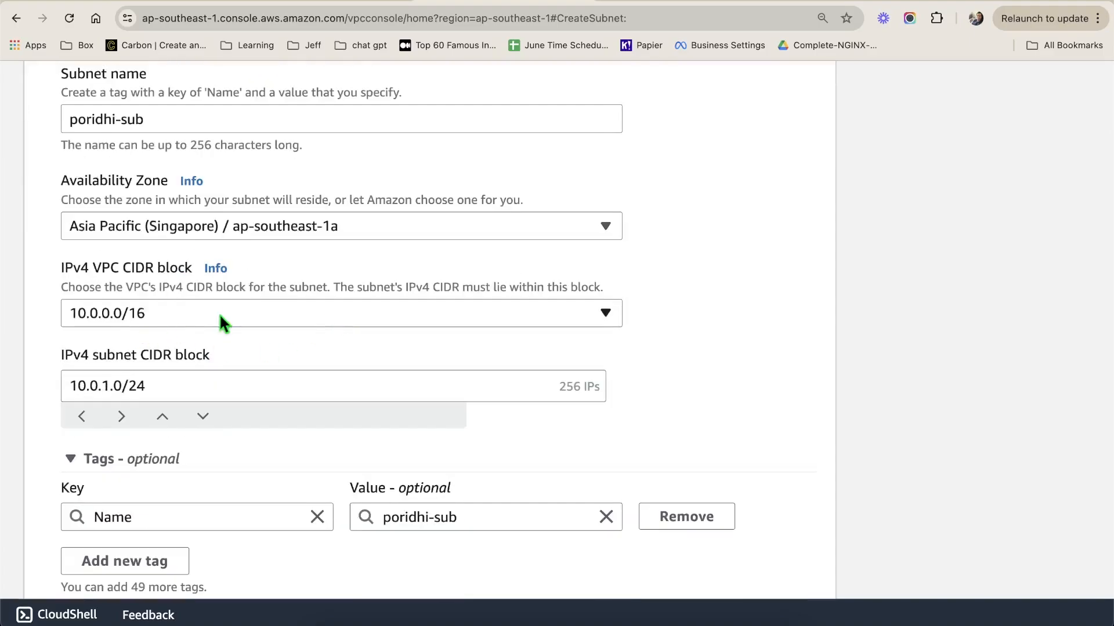
scroll(247, 324, down, 1)
scroll(249, 331, up, 5)
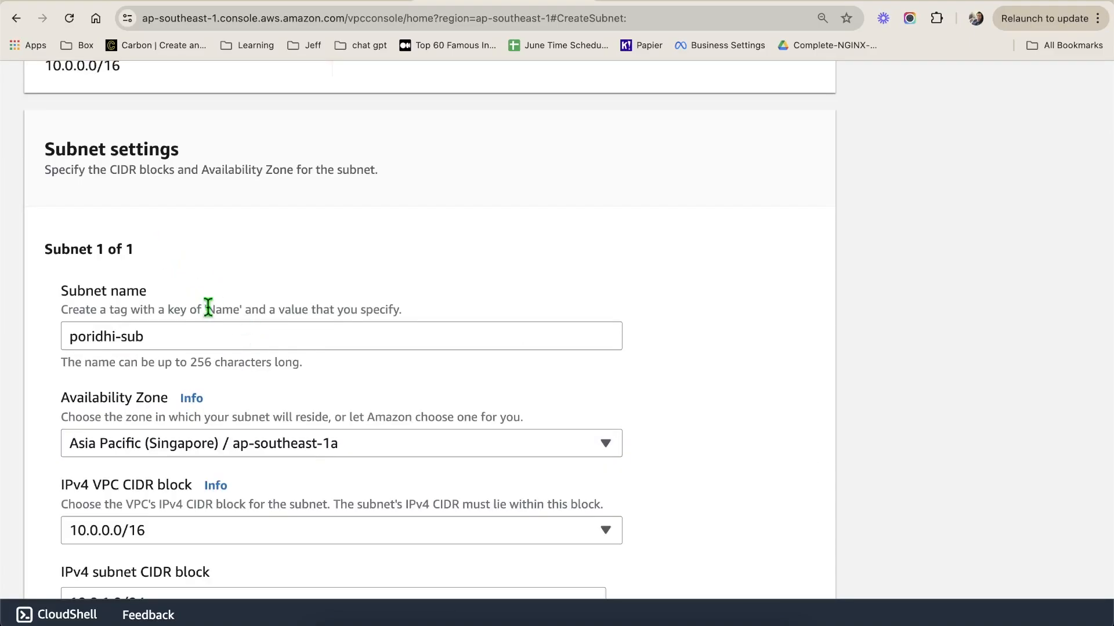
scroll(238, 340, down, 6)
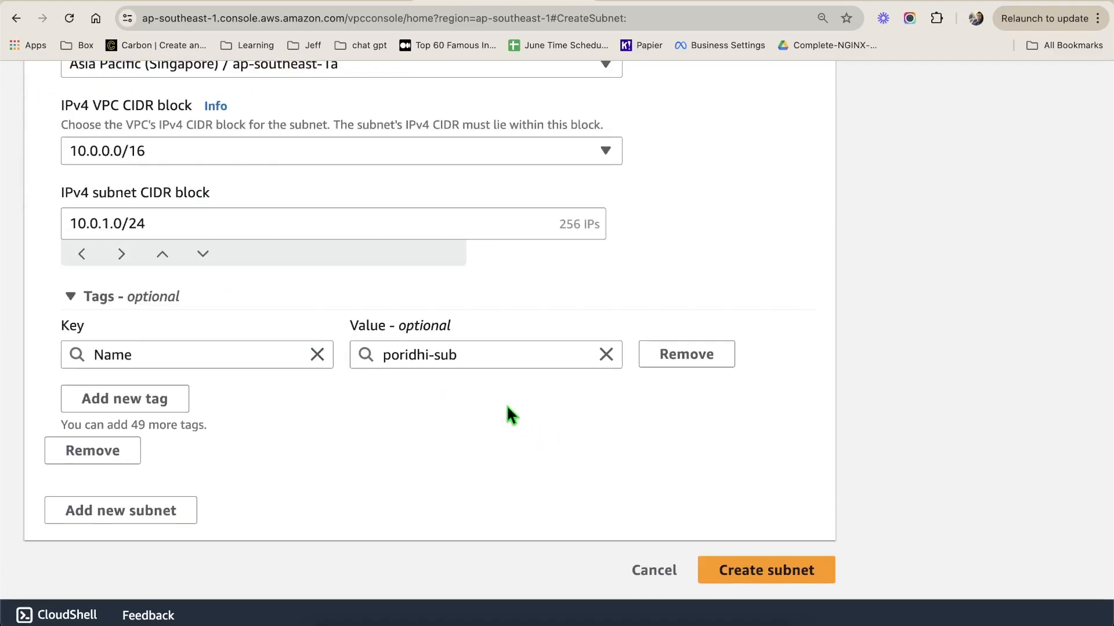
click(763, 571)
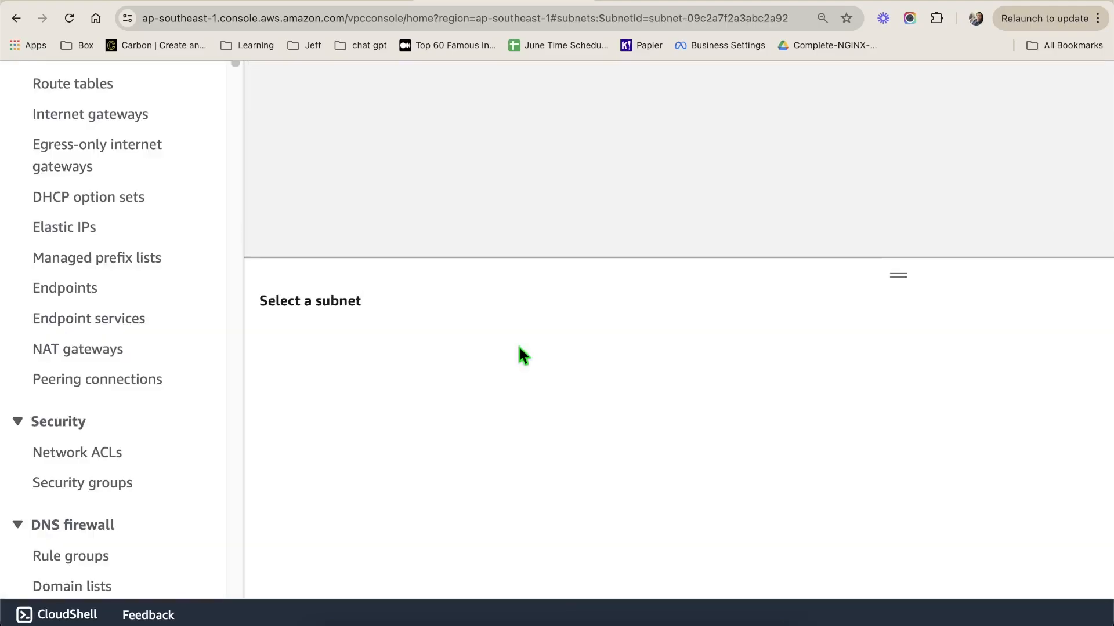
scroll(527, 380, up, 5)
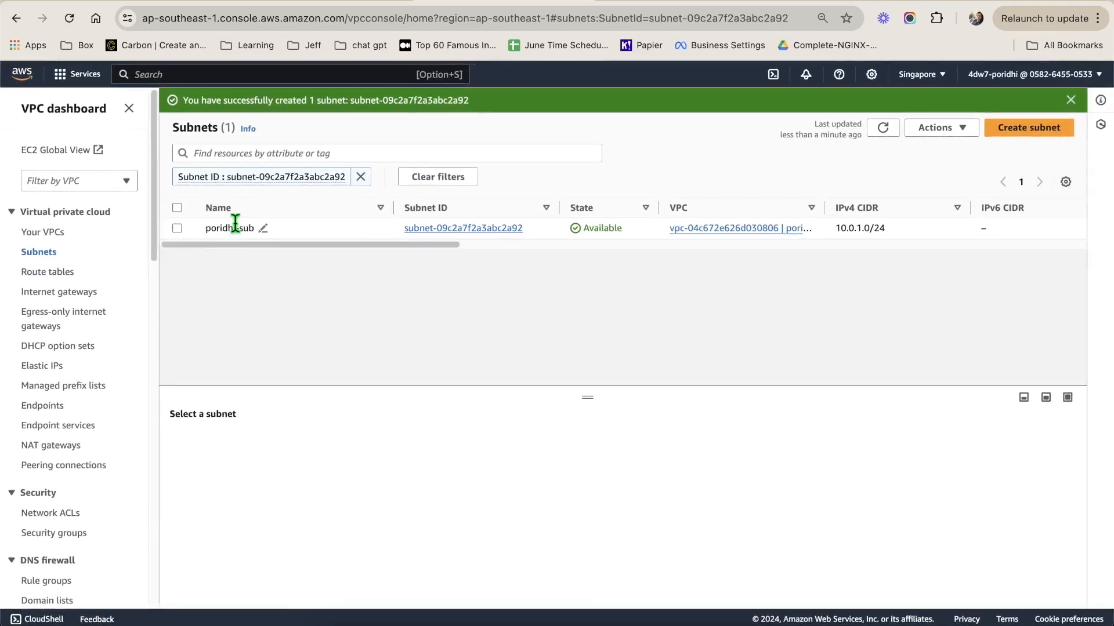
click(359, 256)
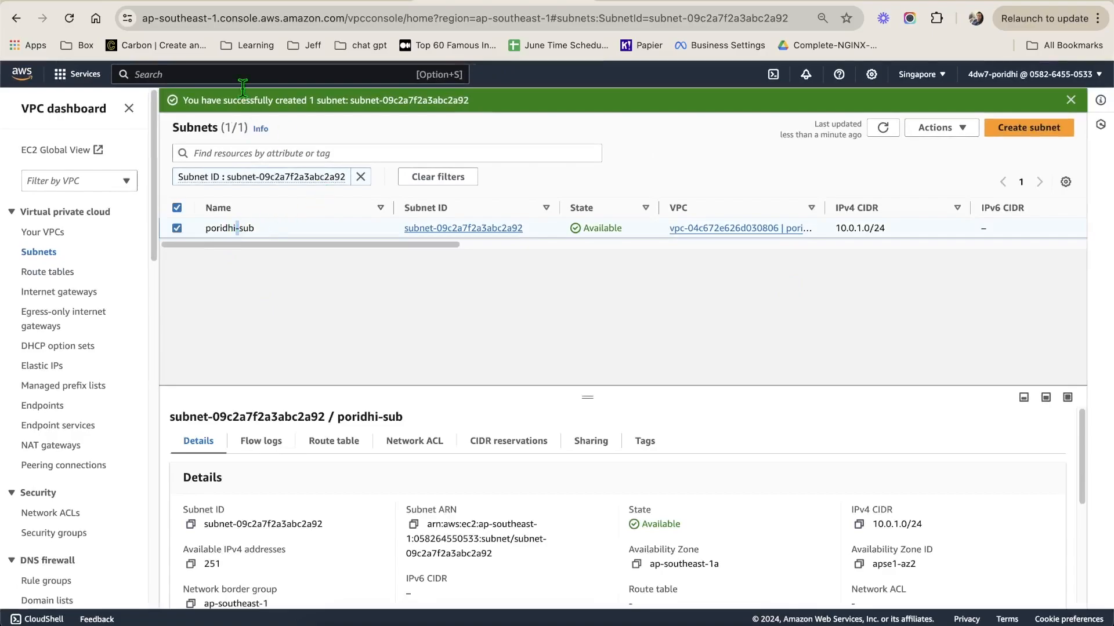
- Switch to the Excalidraw diagram and label the hatched rectangle inside the VPC "sub"
click(351, 3)
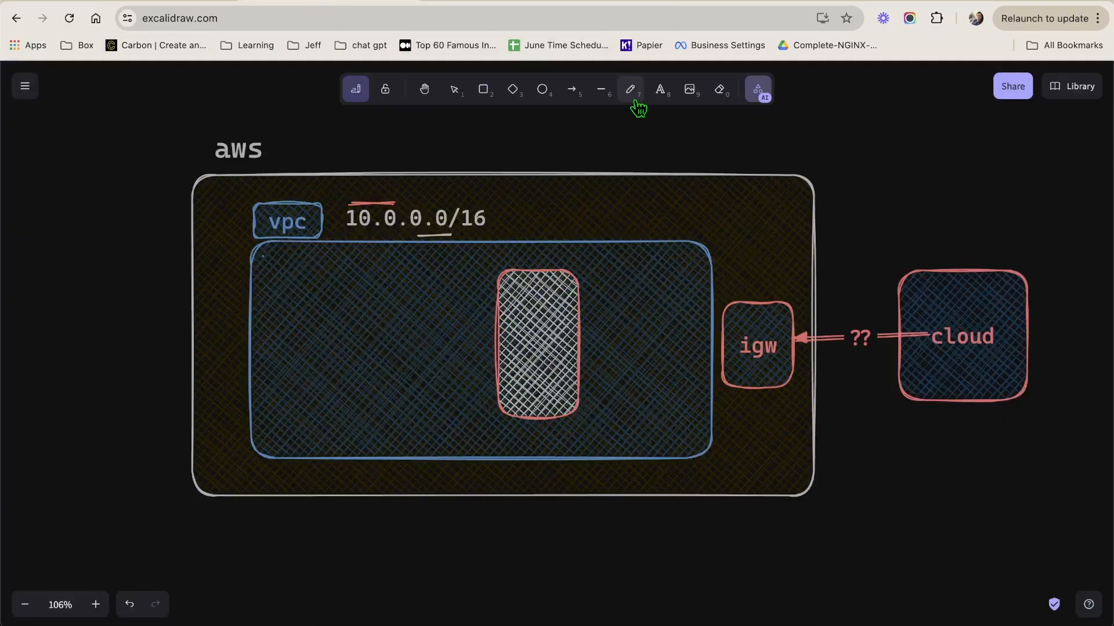
click(660, 89)
click(524, 335)
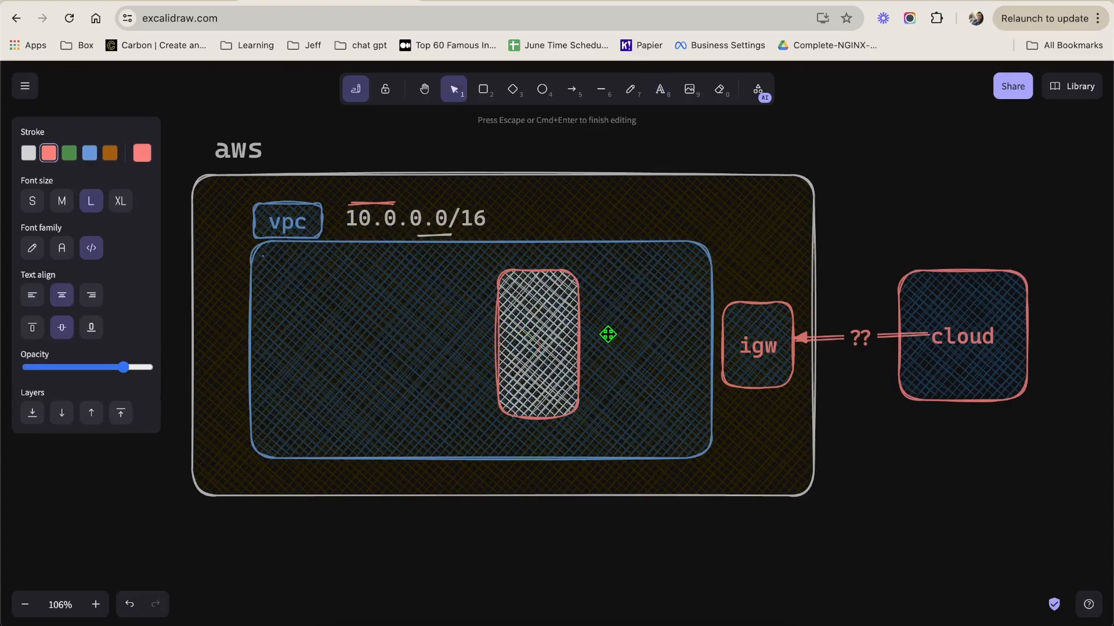
text(sub)
key(Escape)
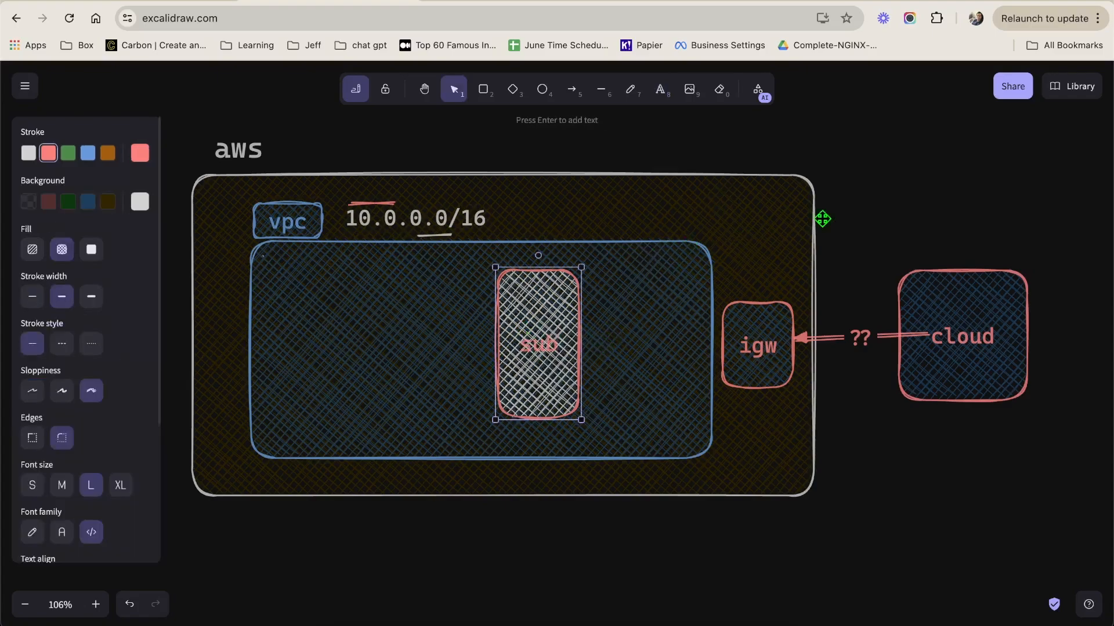
- Change the colour of the "sub" text inside the subnet rectangle from red to white
click(823, 219)
click(554, 349)
double_click(551, 350)
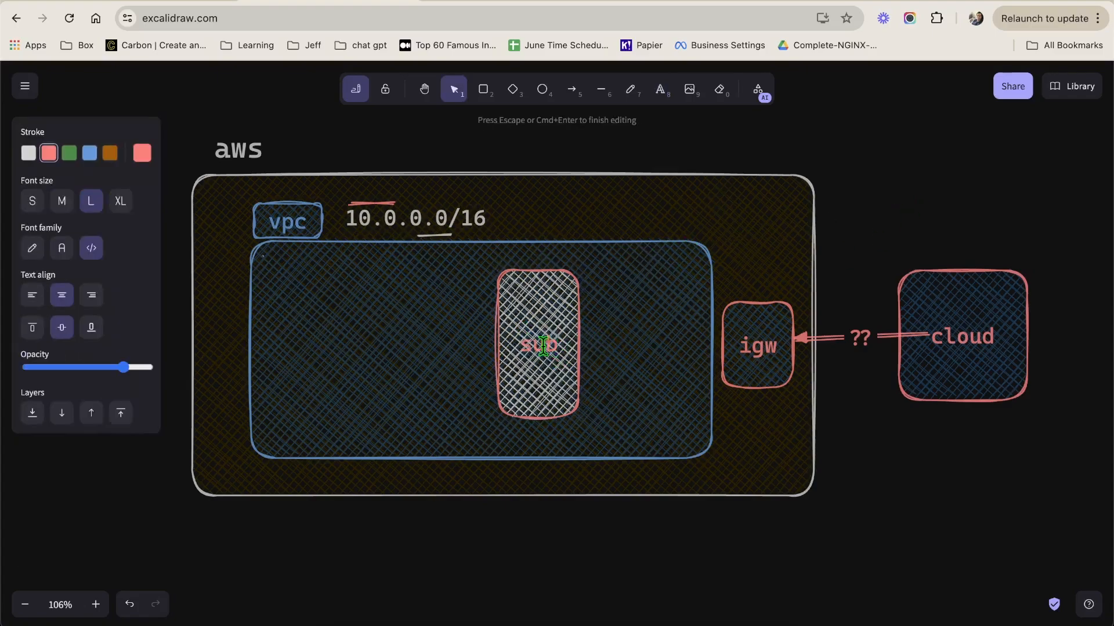
double_click(543, 346)
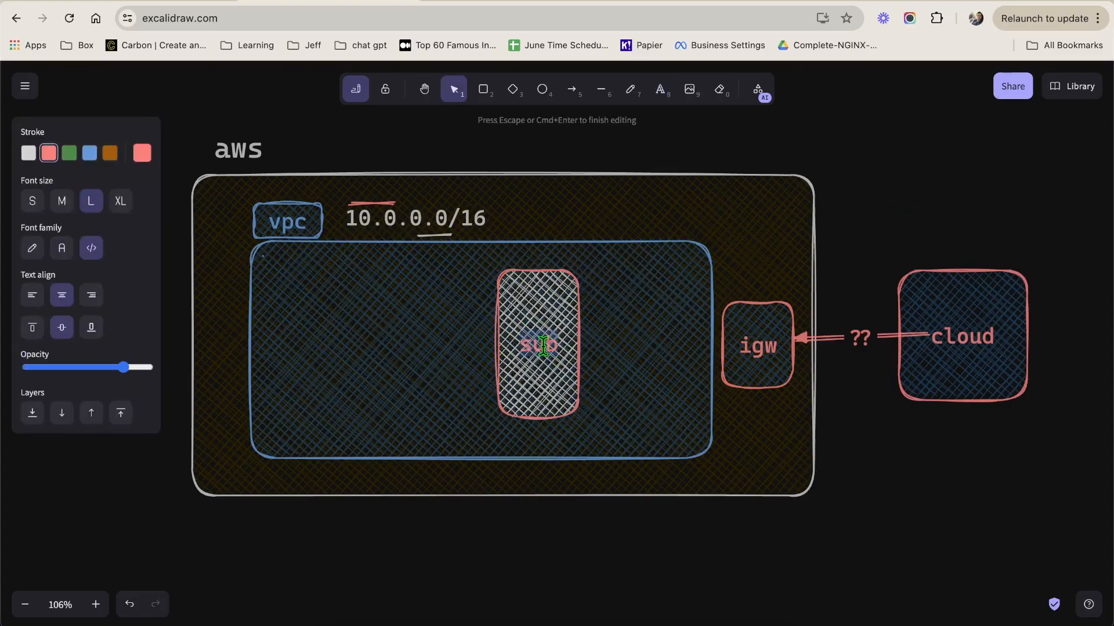
click(28, 155)
click(878, 145)
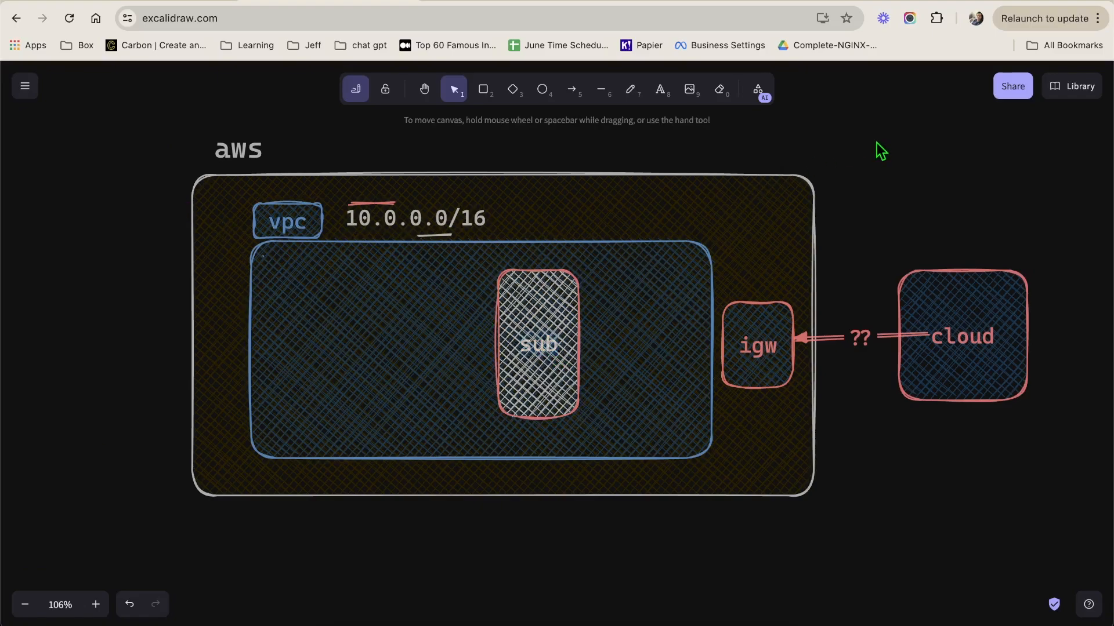
- Add a white "sub" label just above the subnet rectangle and raise it to full opacity
click(661, 89)
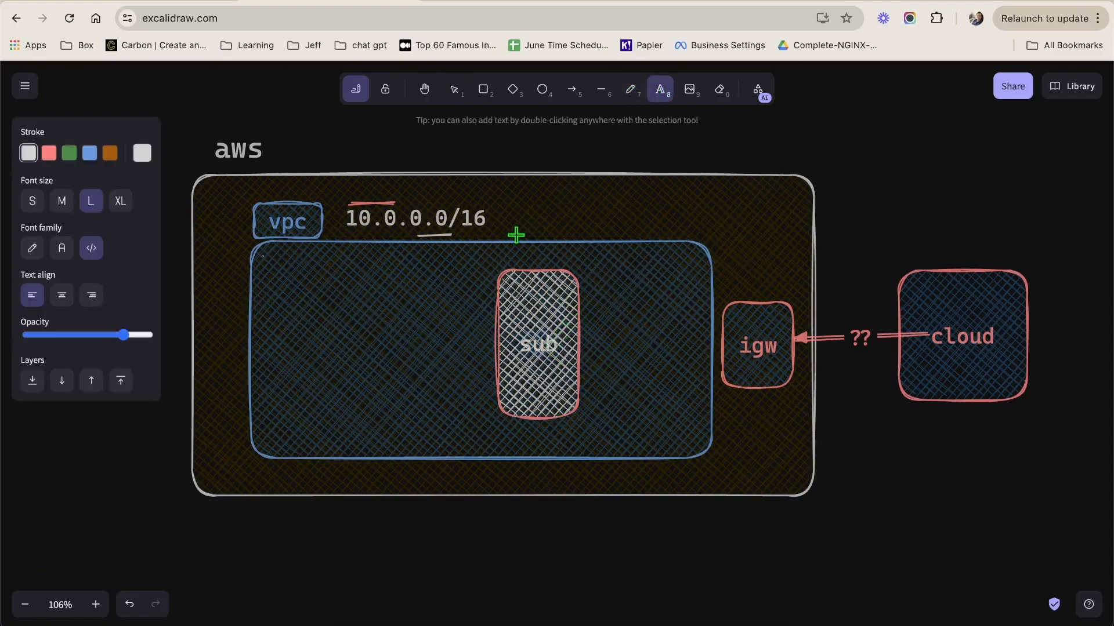
click(519, 253)
text(sub)
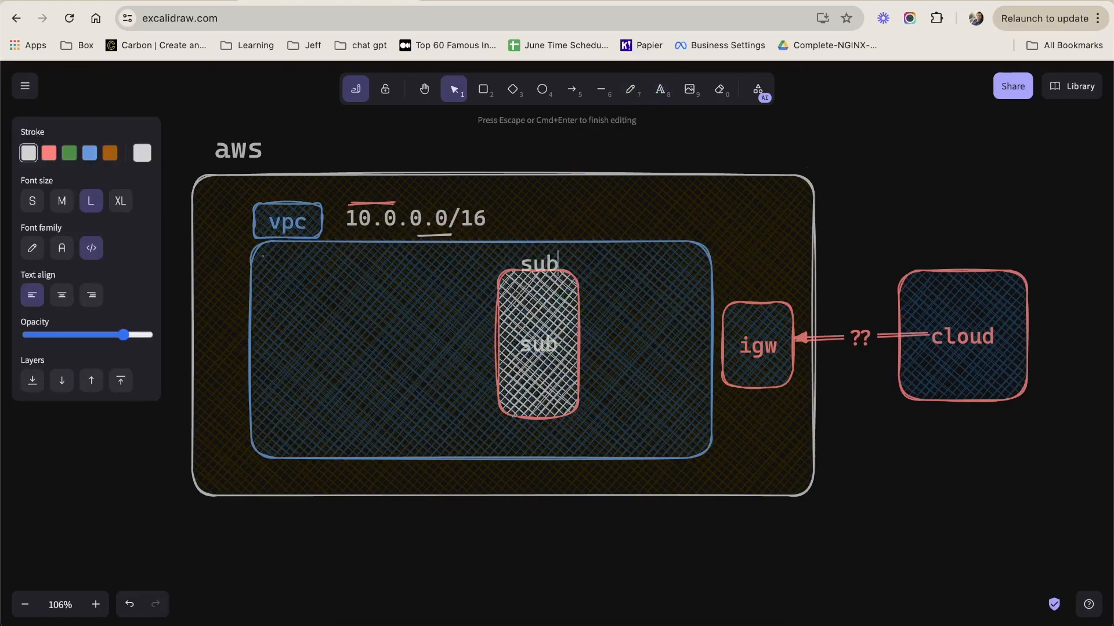
click(1038, 198)
drag(547, 267, 541, 261)
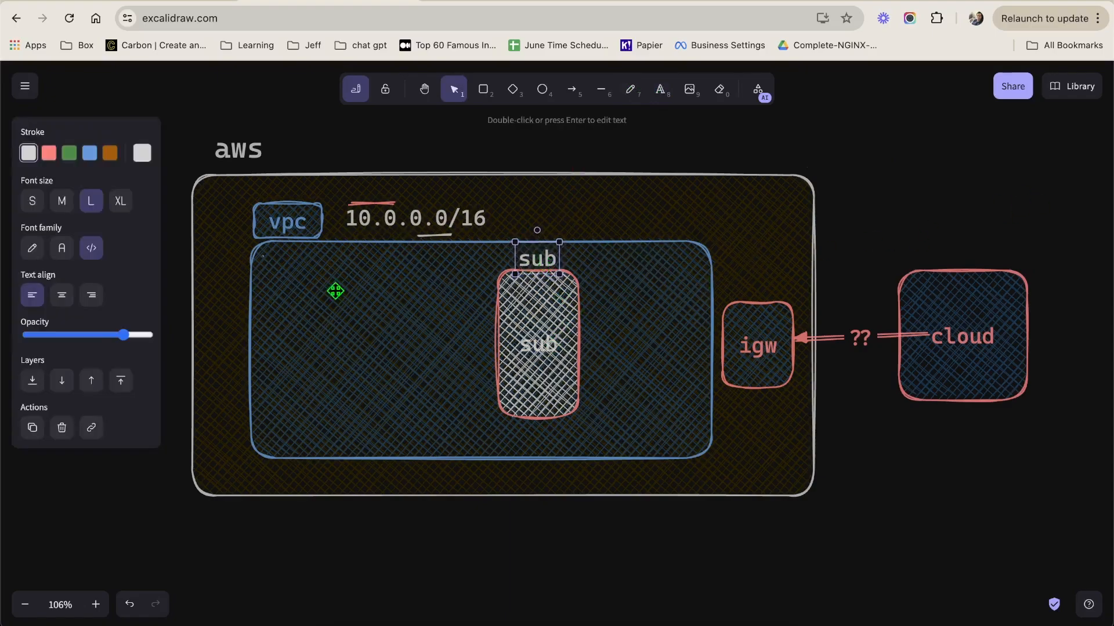
drag(135, 336, 153, 338)
click(891, 151)
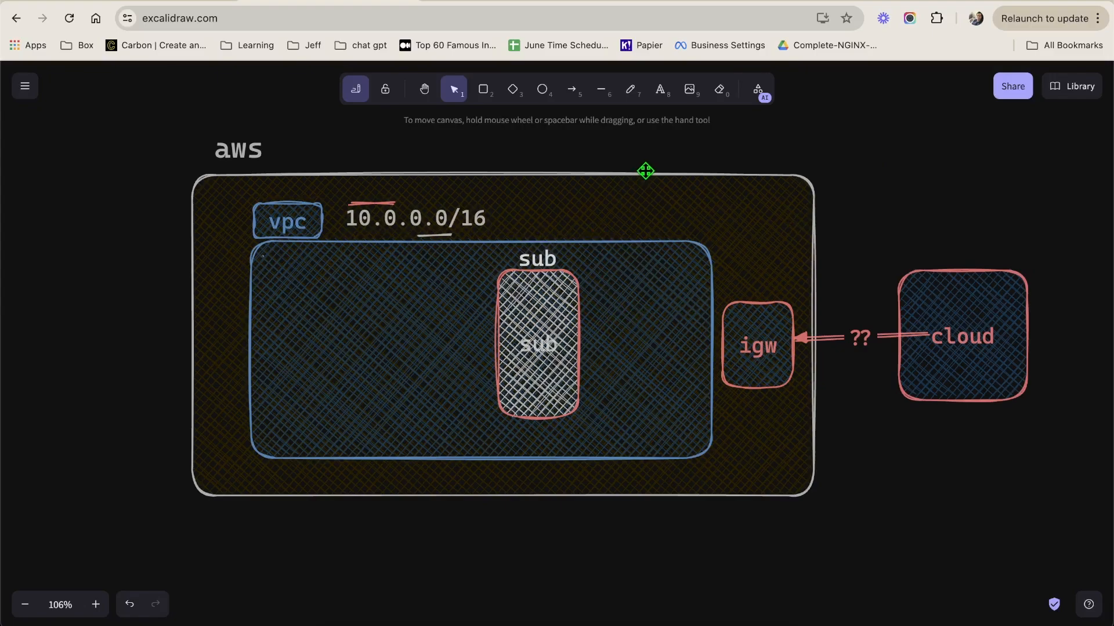
click(413, 281)
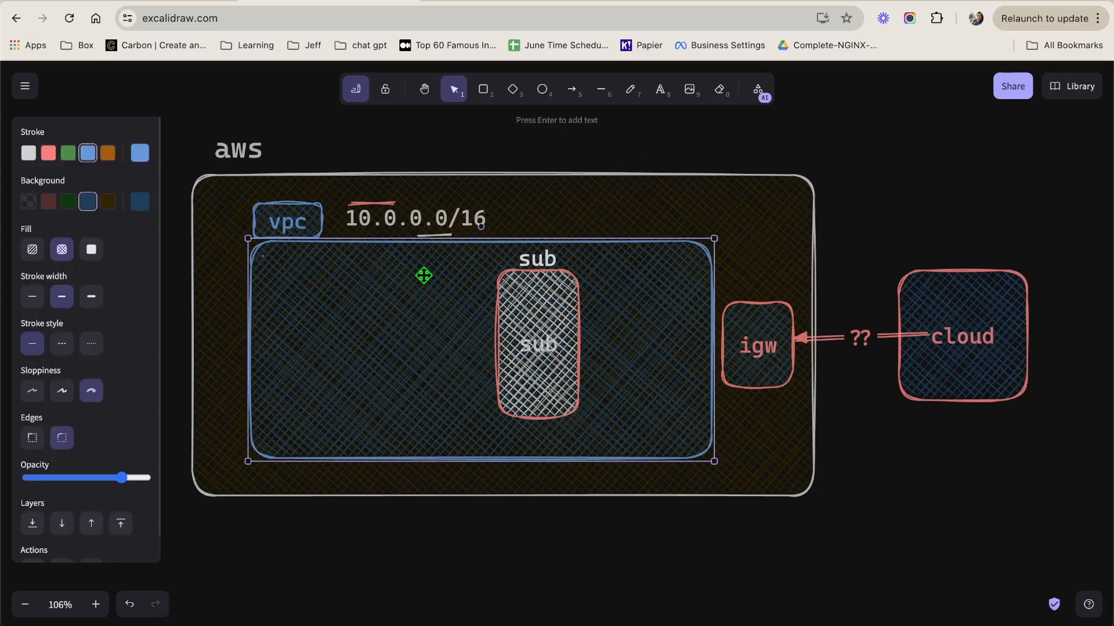
click(601, 88)
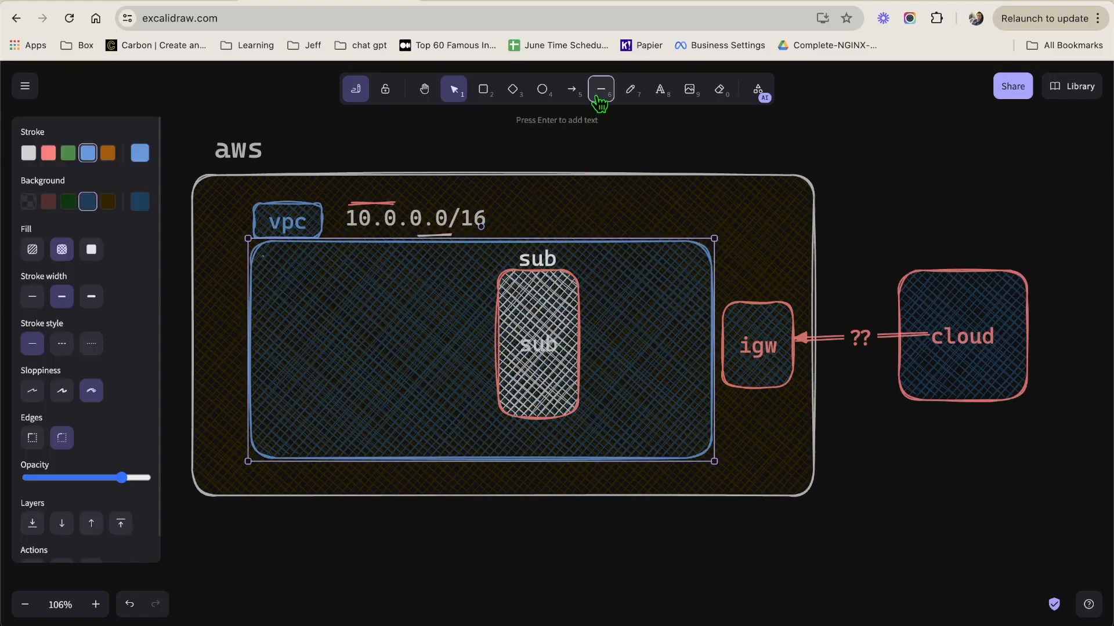
drag(441, 209, 525, 280)
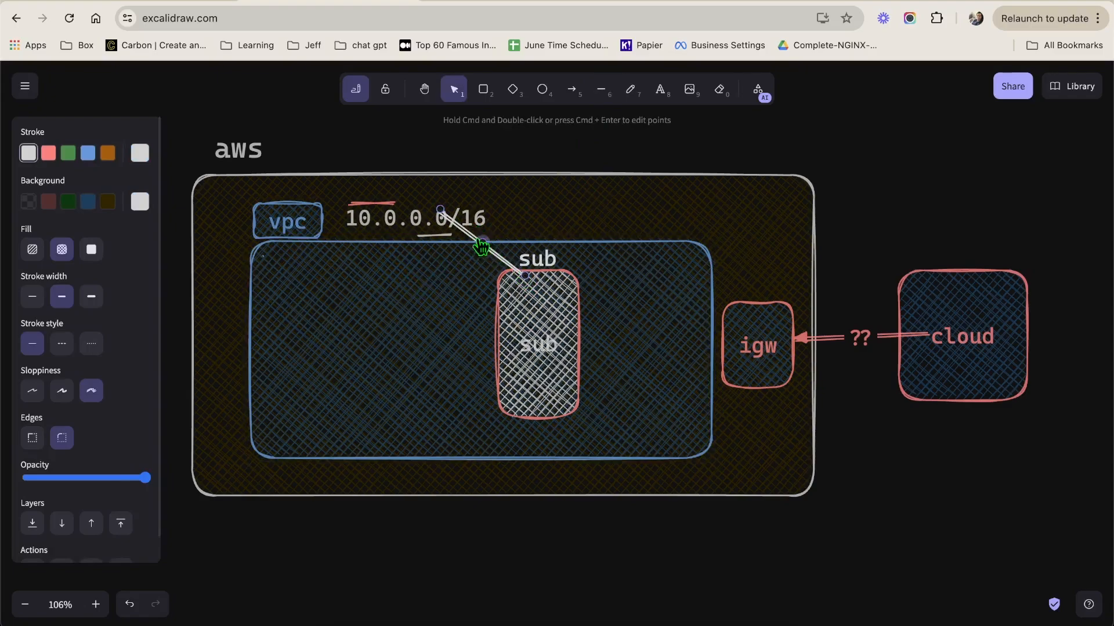
key(Delete)
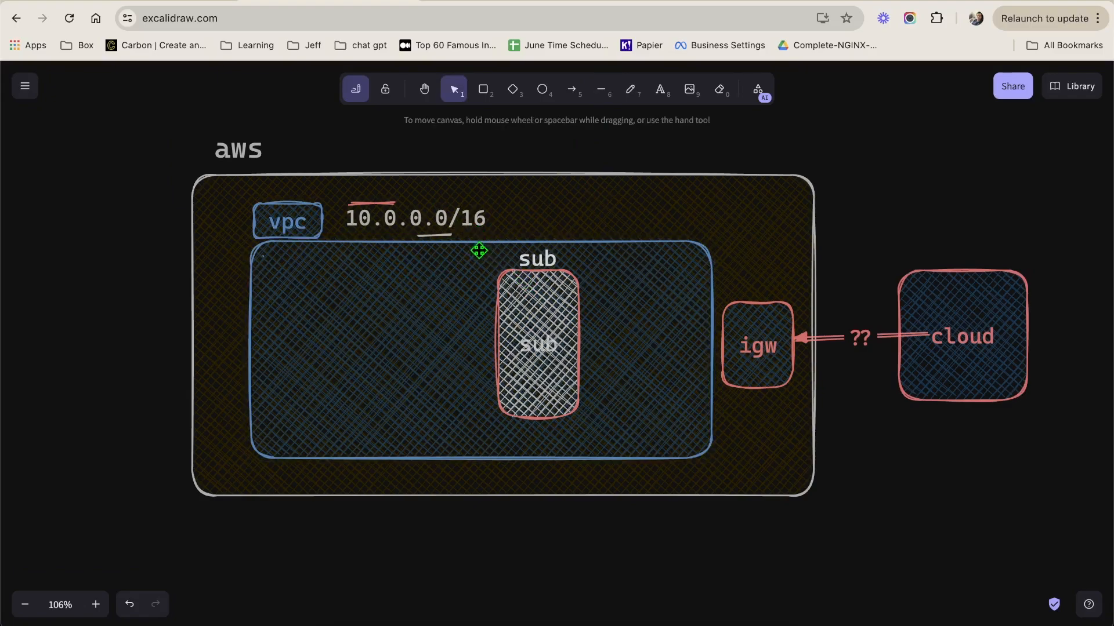
- Delete the extra "sub" label above the subnet rectangle
click(548, 261)
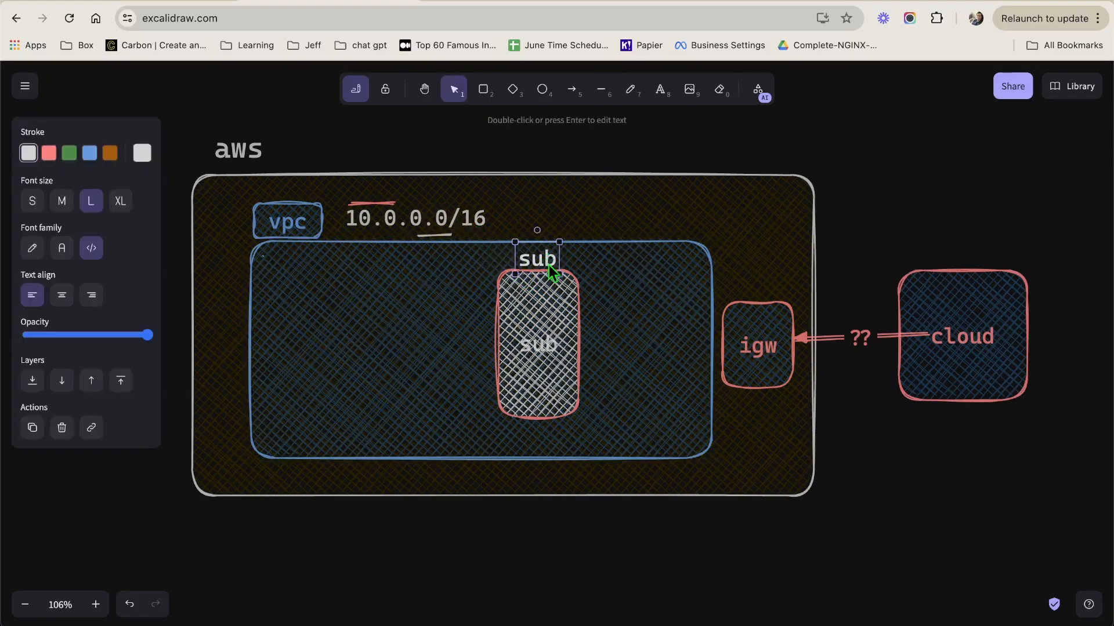
key(Delete)
double_click(528, 263)
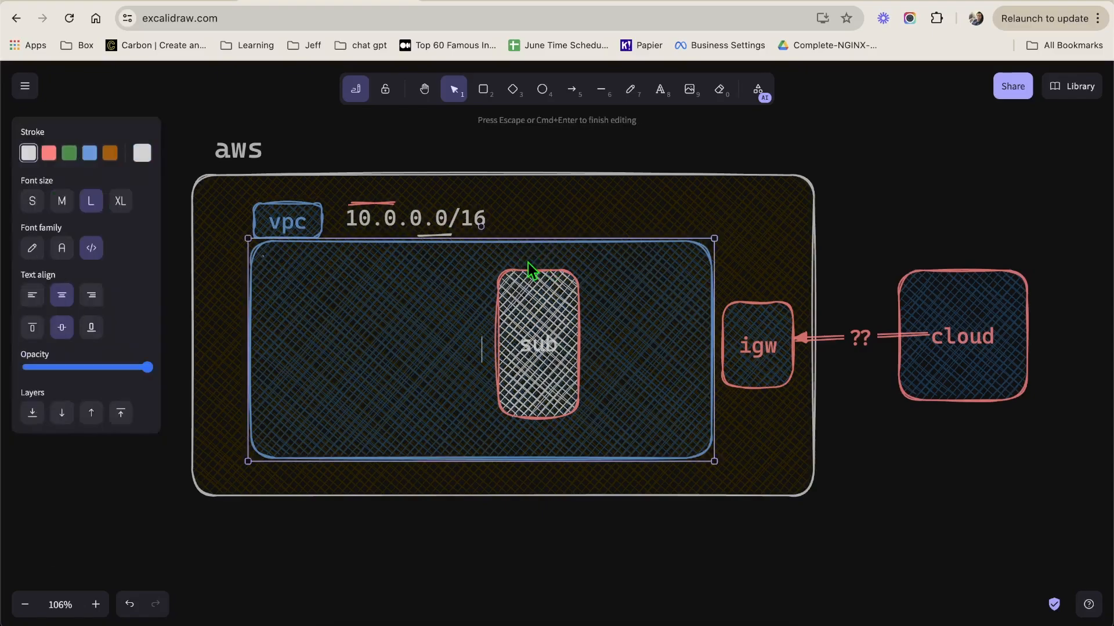
- Add the text 10.0.1.0/24 above the subnet rectangle and nudge it clear of the rectangle's top edge
click(661, 90)
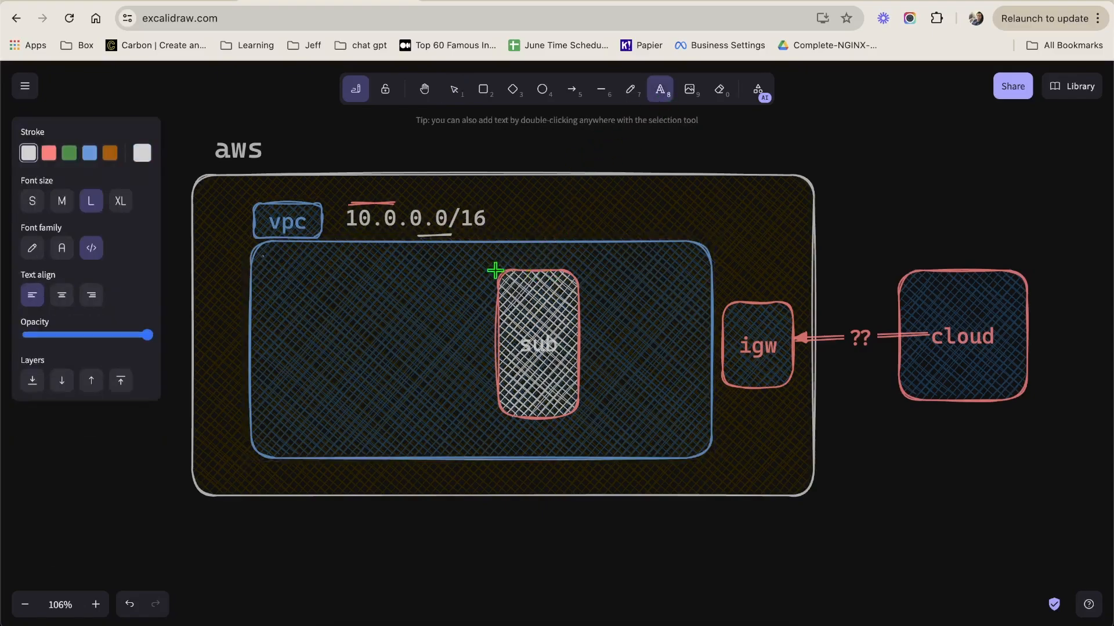
click(495, 266)
text(10.0)
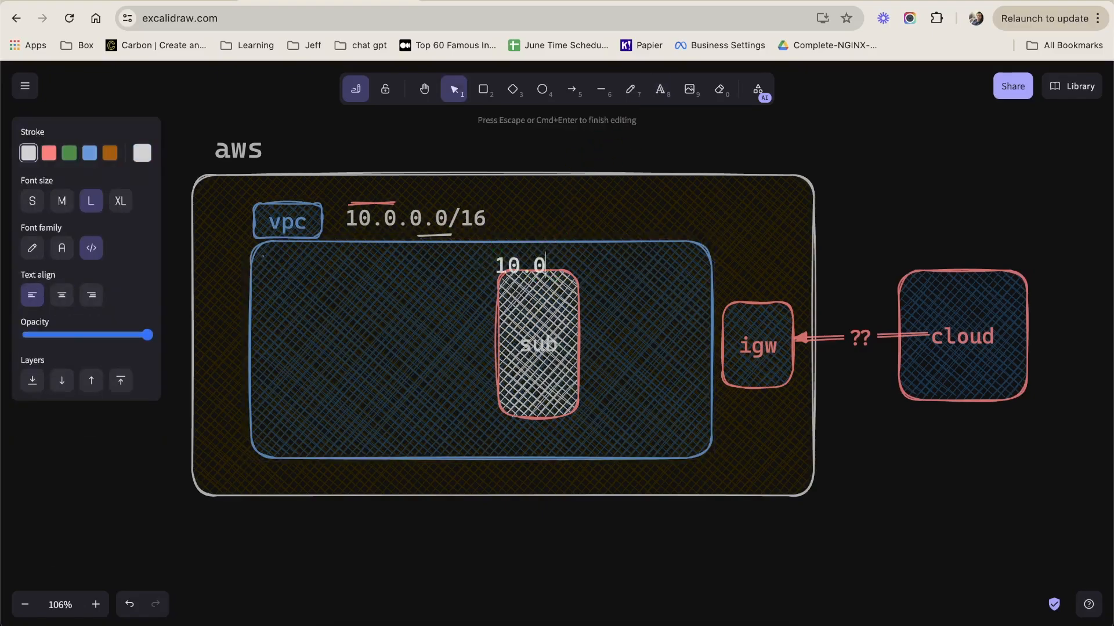
text(.1.0/24)
click(896, 174)
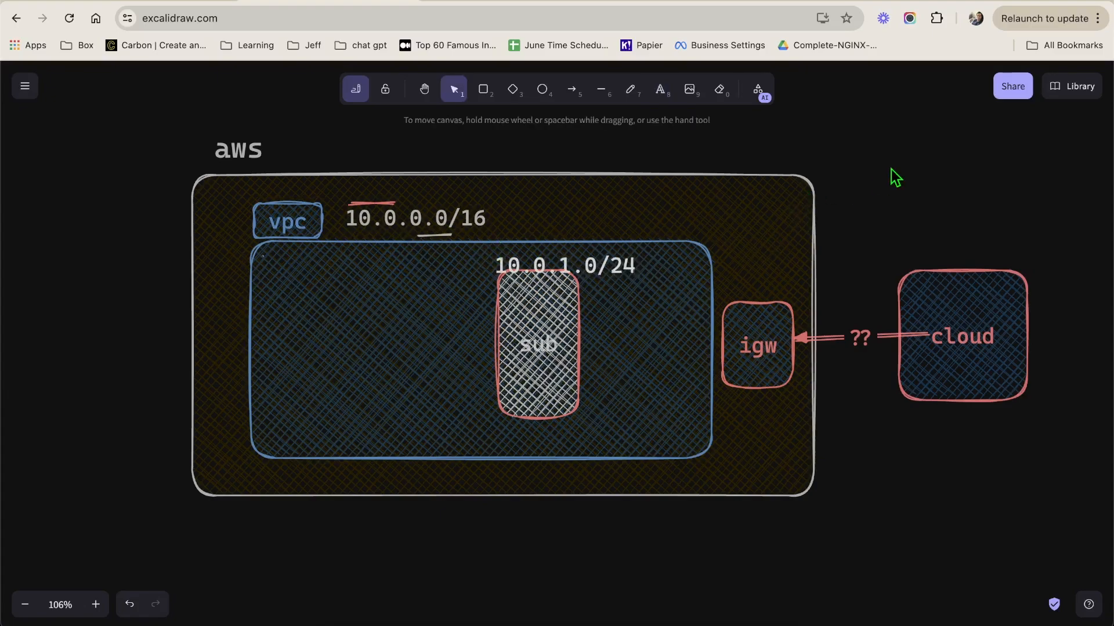
drag(603, 264, 584, 256)
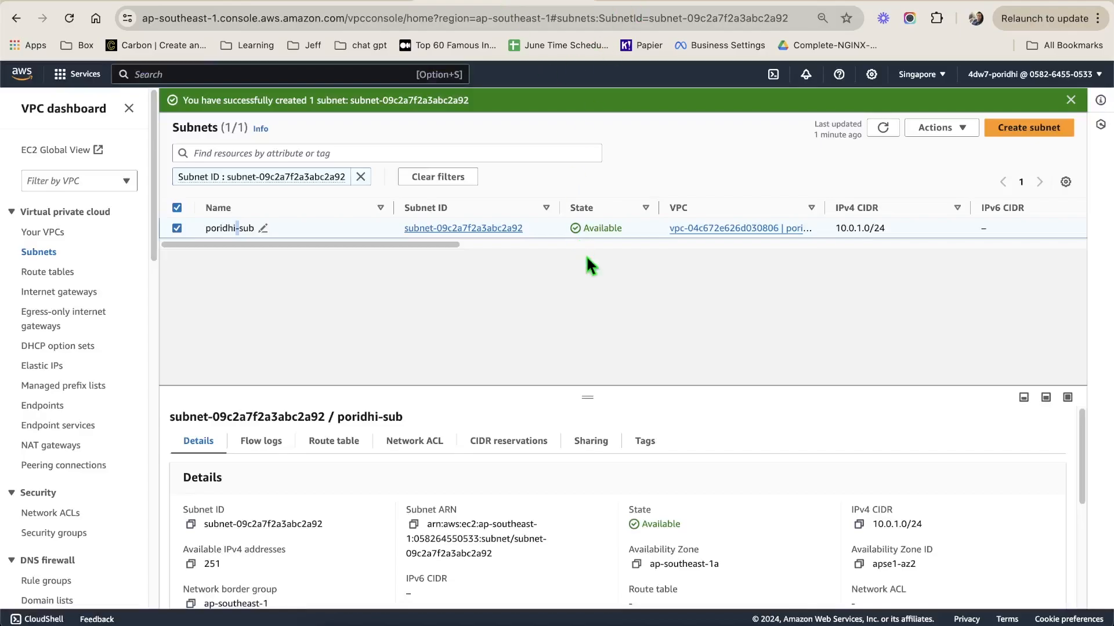
- Open the details page of the poridhi-sub subnet and review its settings
click(462, 235)
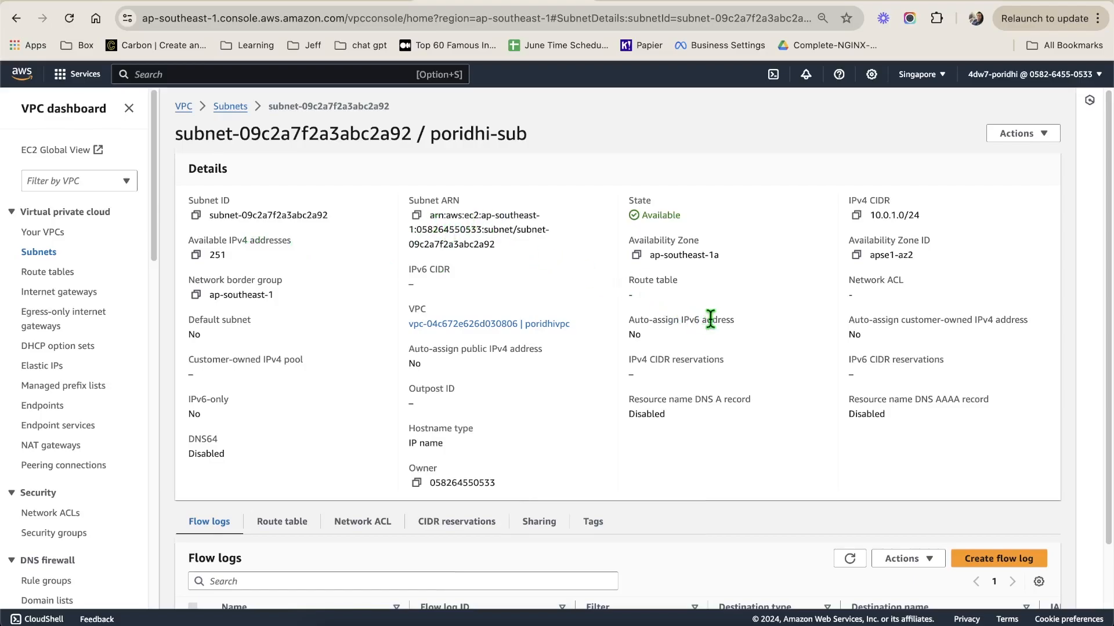
scroll(731, 324, down, 2)
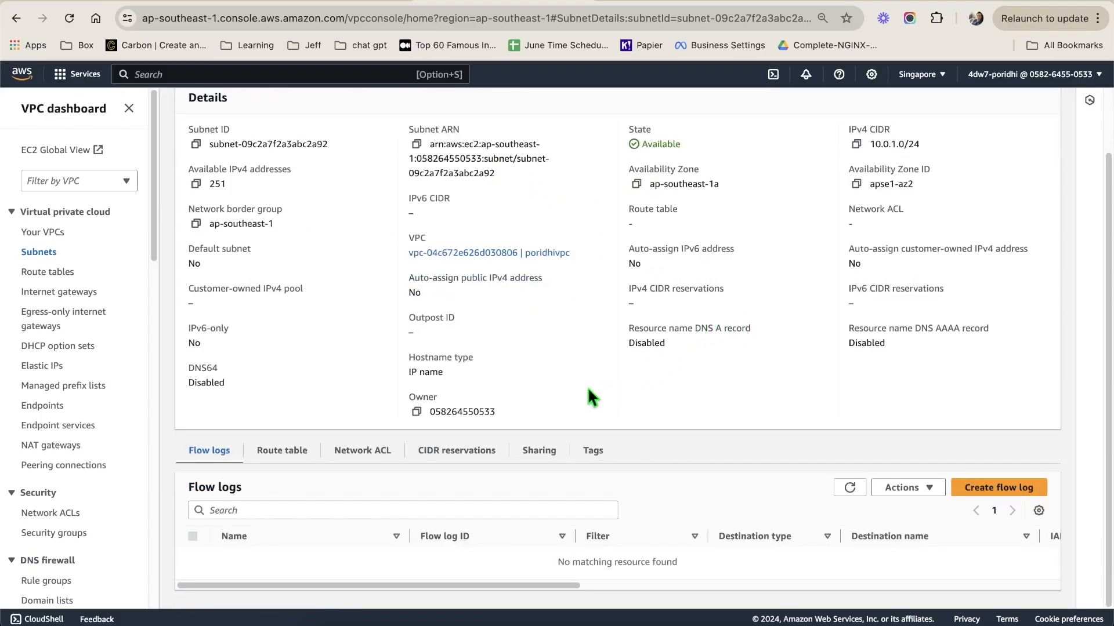
scroll(587, 348, up, 2)
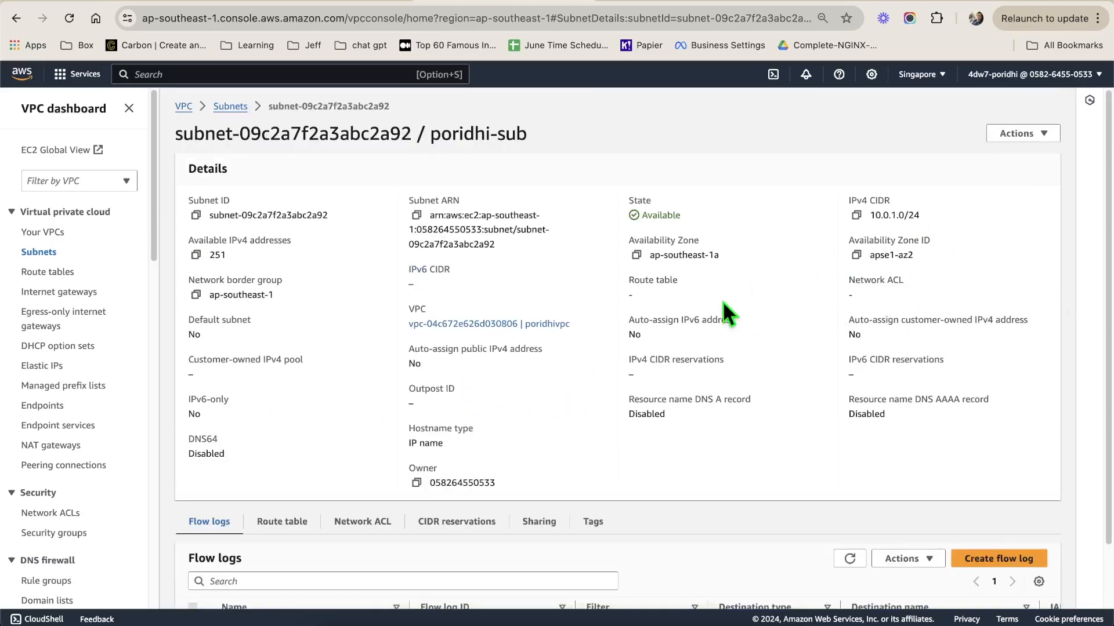
drag(195, 188, 830, 447)
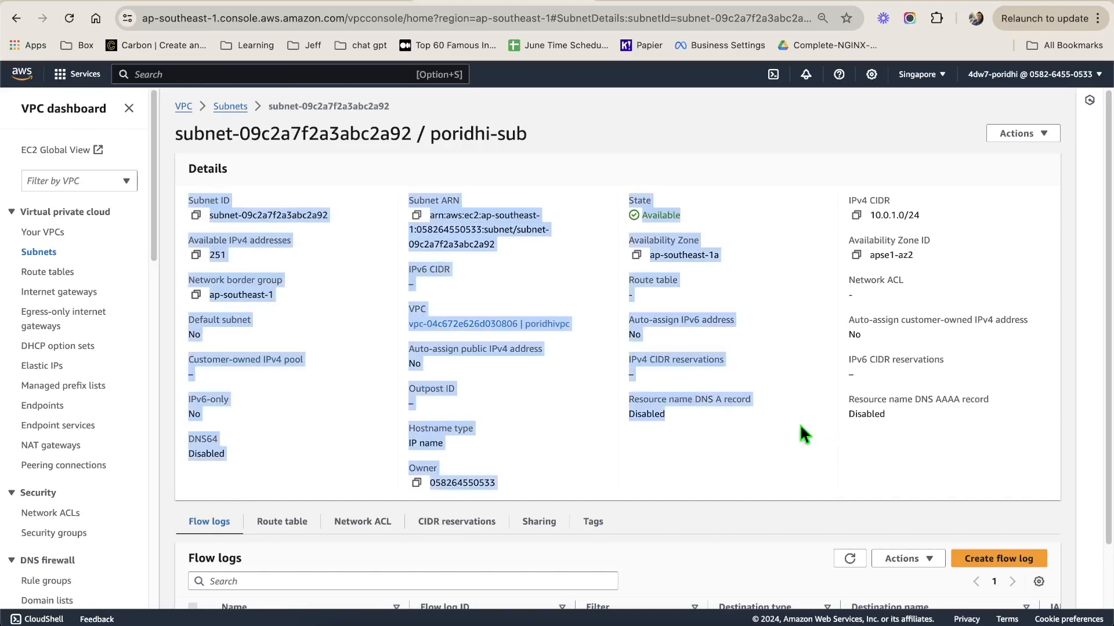
click(357, 173)
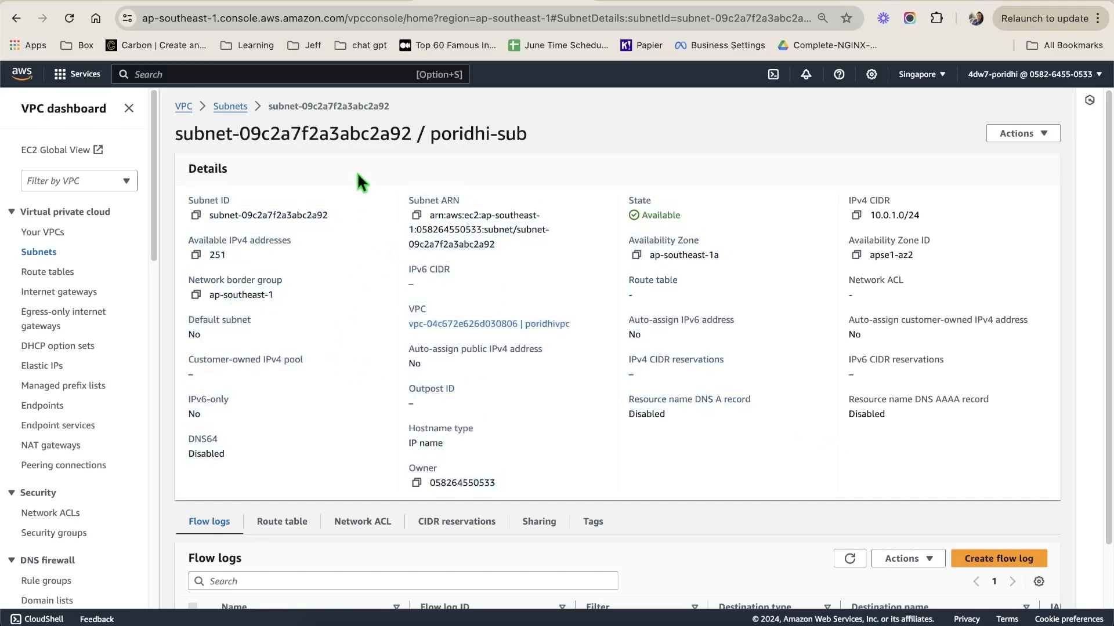
- Switch to Excalidraw and widen the igw box until it touches the right edge of the VPC rectangle
click(317, 2)
click(736, 346)
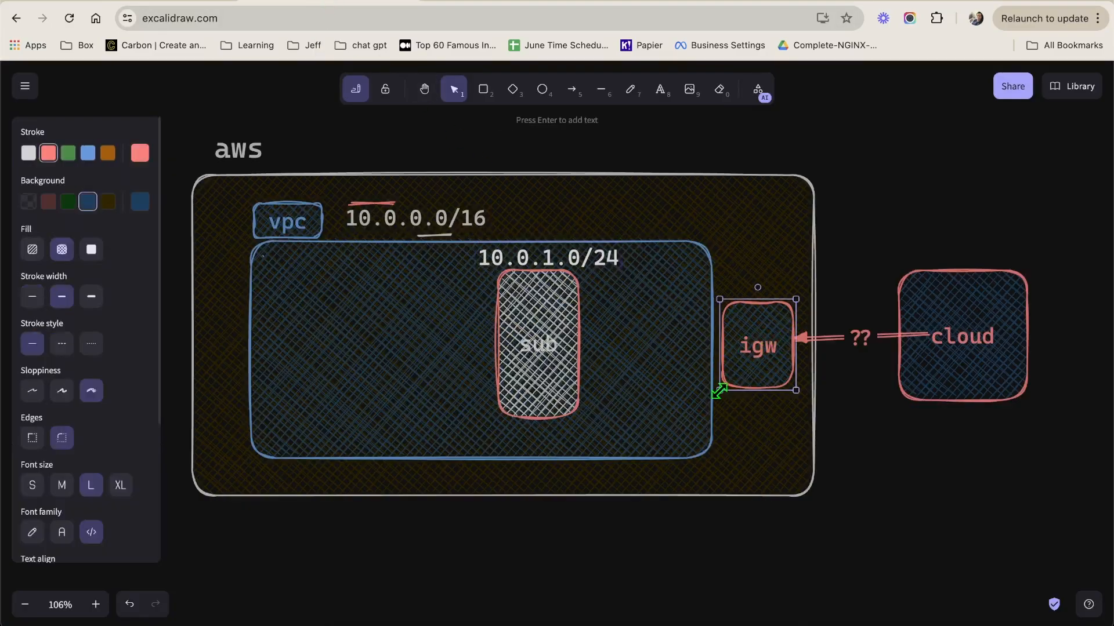
drag(719, 388, 711, 389)
click(893, 255)
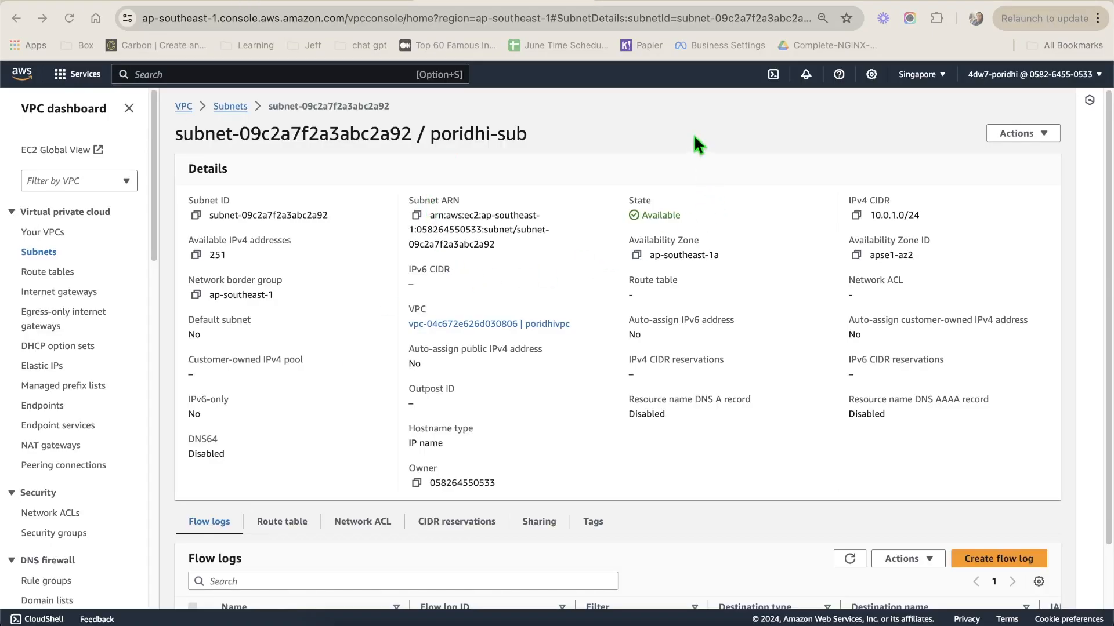
- Switch back to the AWS console, open the subnet settings of poridhi-sub for editing and read the auto-assign IP description
click(695, 137)
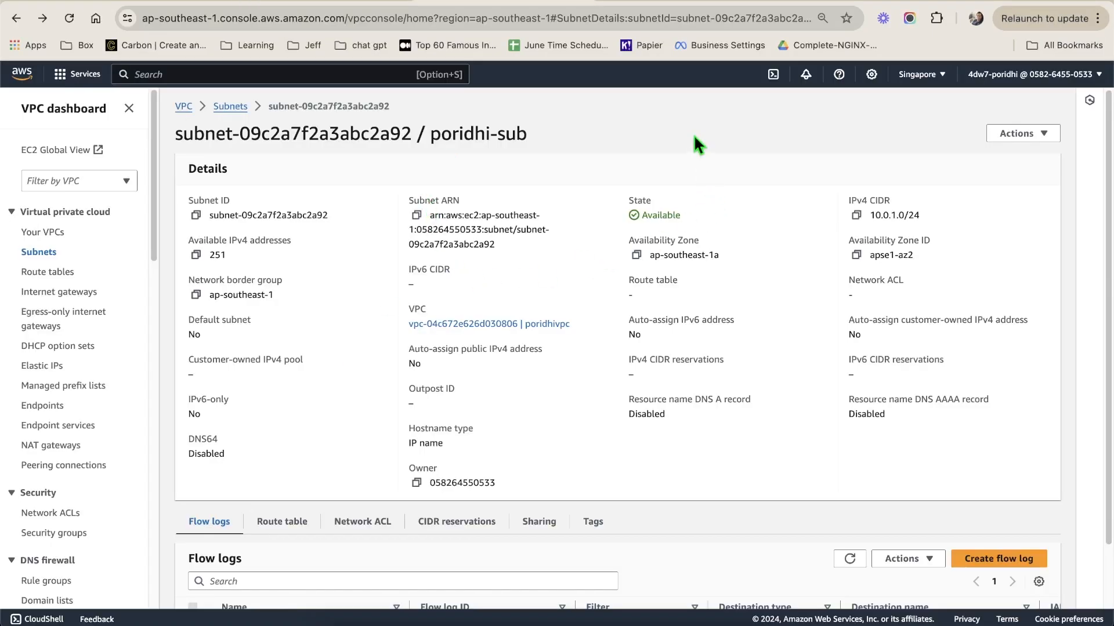
click(1023, 136)
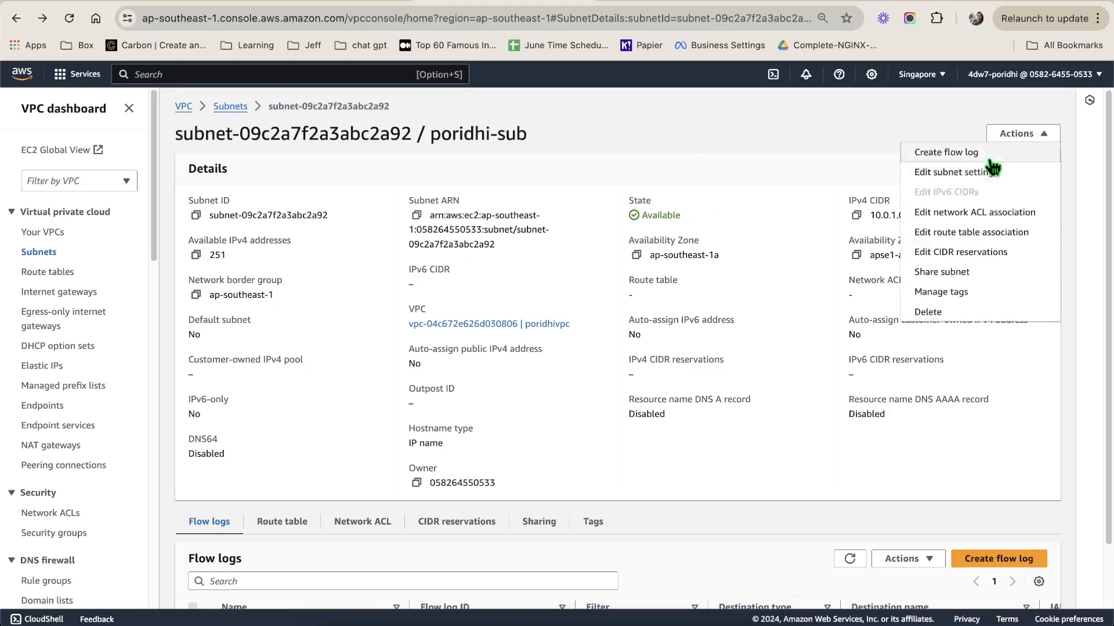
click(957, 177)
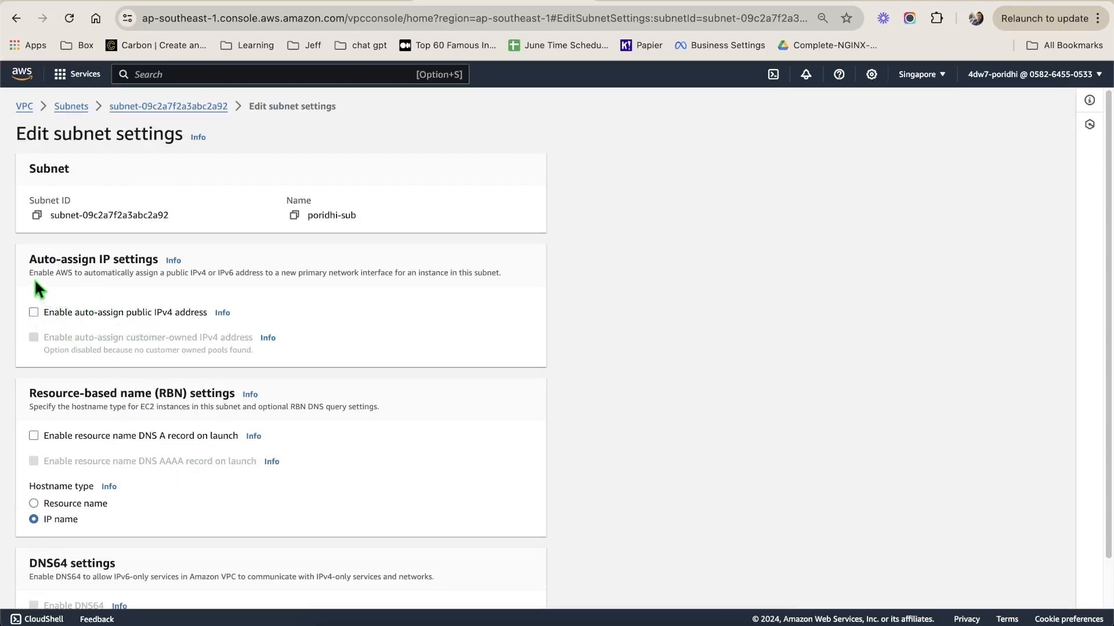
drag(30, 273, 486, 273)
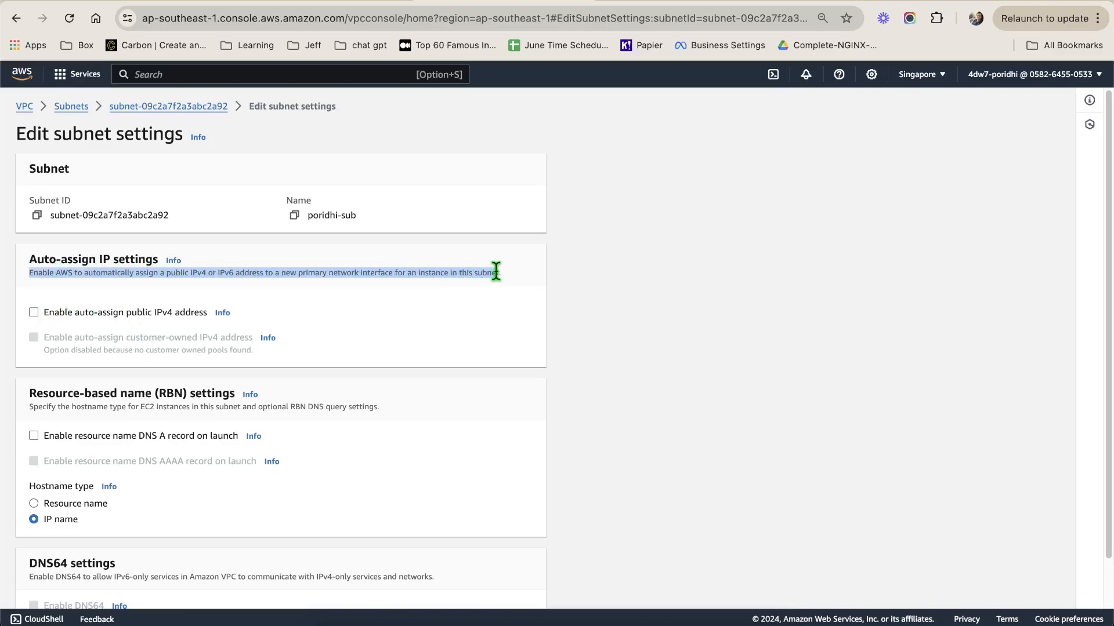
click(506, 225)
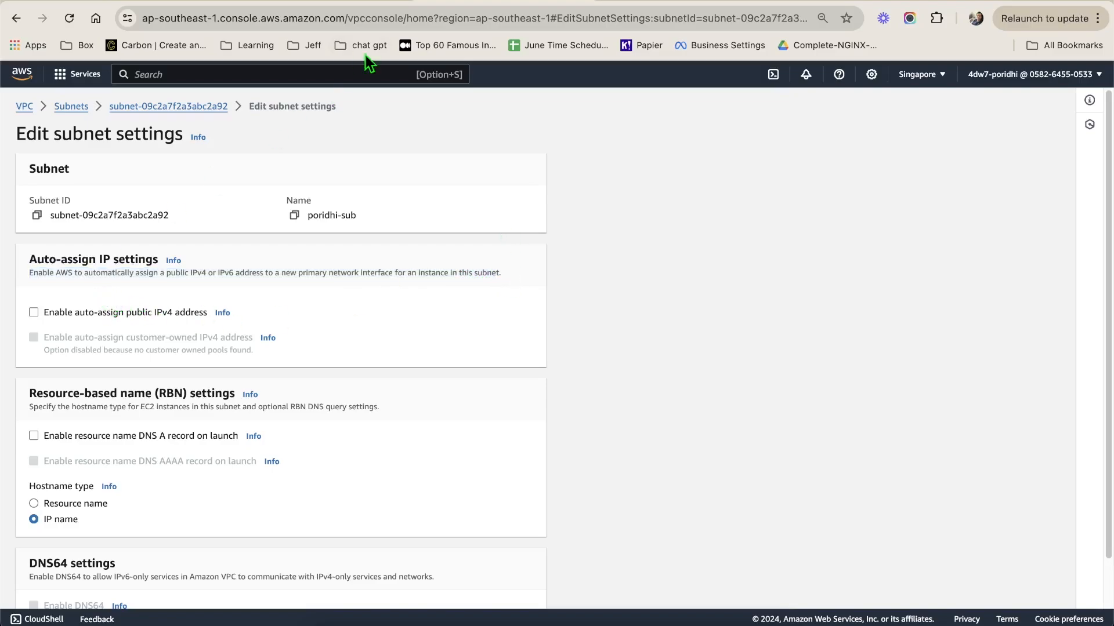
- Switch to Excalidraw and draw two small white rectangles, one above the other, in the left part of the VPC
click(345, 5)
click(550, 271)
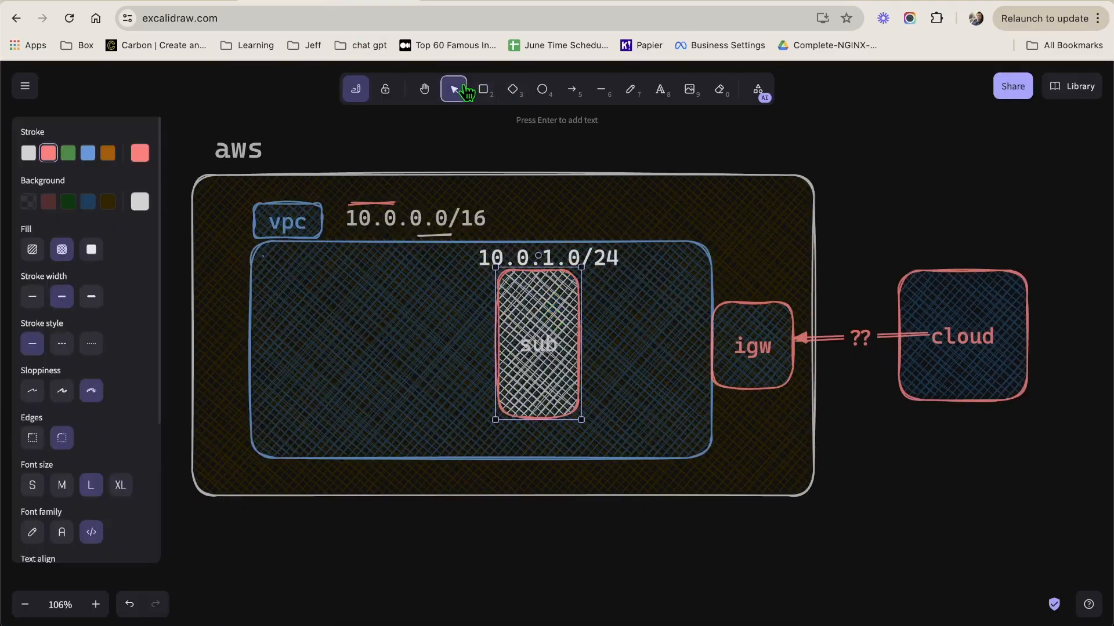
click(483, 89)
mouse_move(306, 276)
mouse_down()
mouse_move(378, 338)
mouse_move(359, 347)
mouse_move(362, 400)
mouse_up()
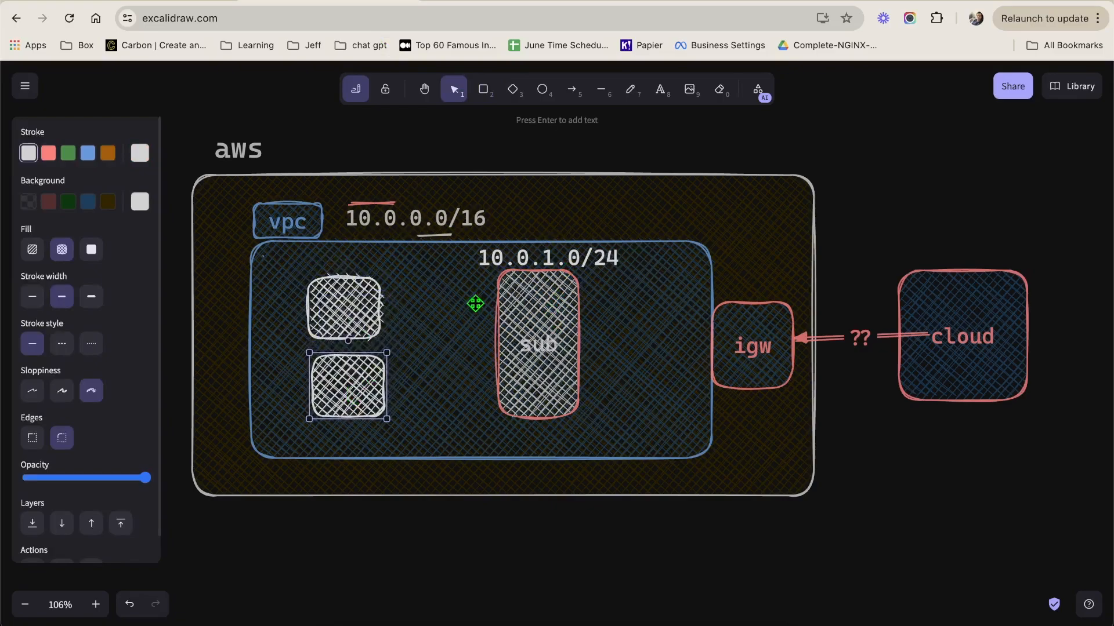
- Draw one arrow from the subnet rectangle to each of the two small white rectangles
click(571, 89)
drag(519, 306, 361, 314)
click(572, 89)
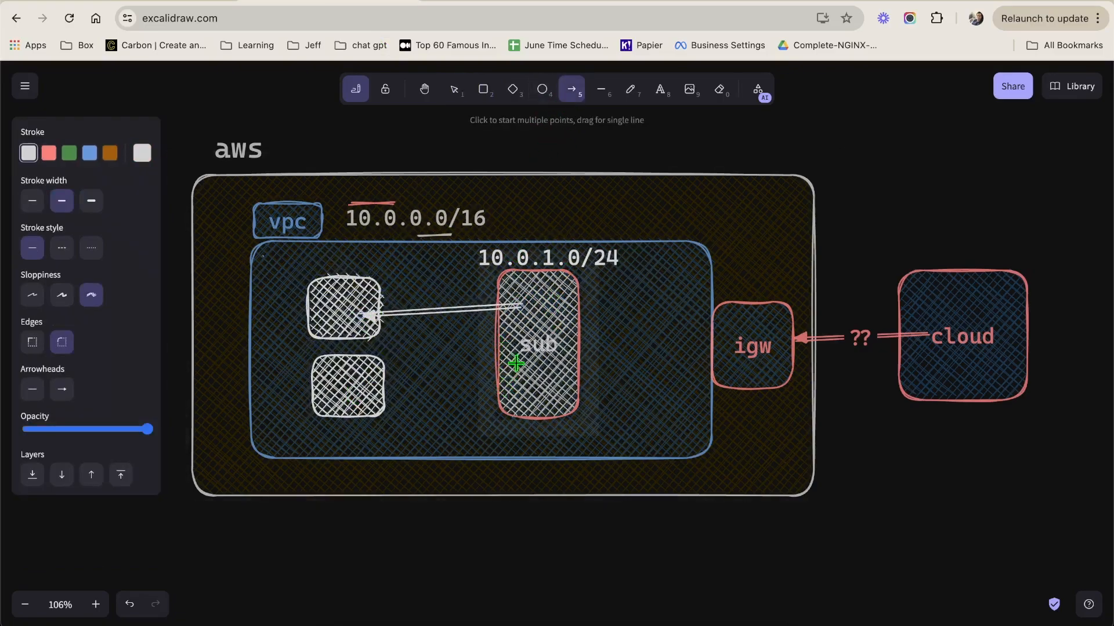
drag(517, 363, 383, 396)
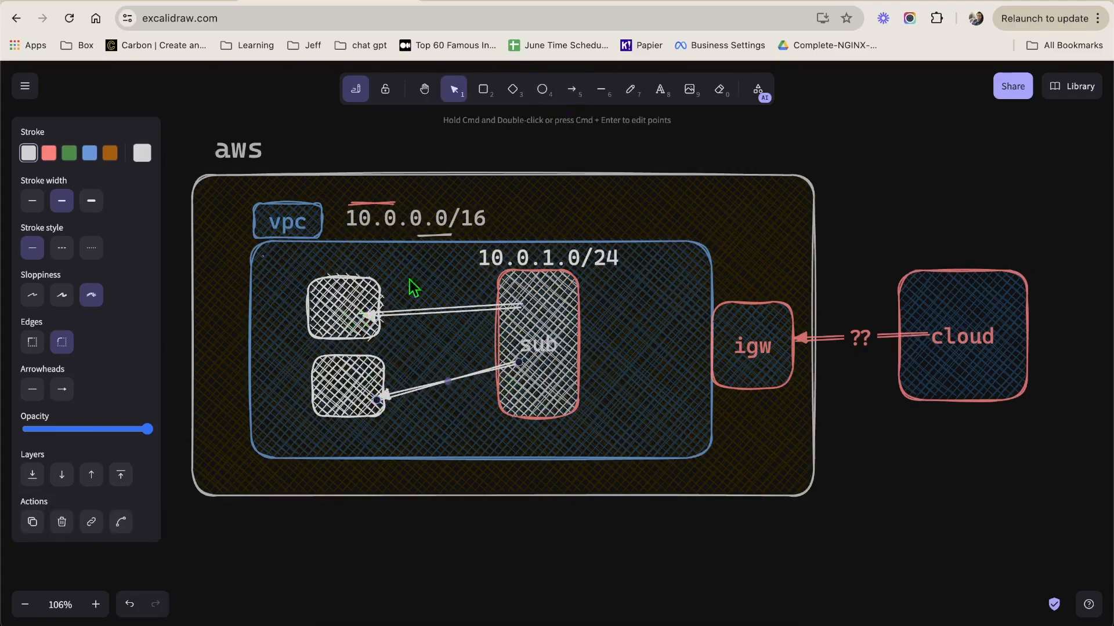
- Undo both arrows and delete the two small white rectangles from the VPC
key(super+z)
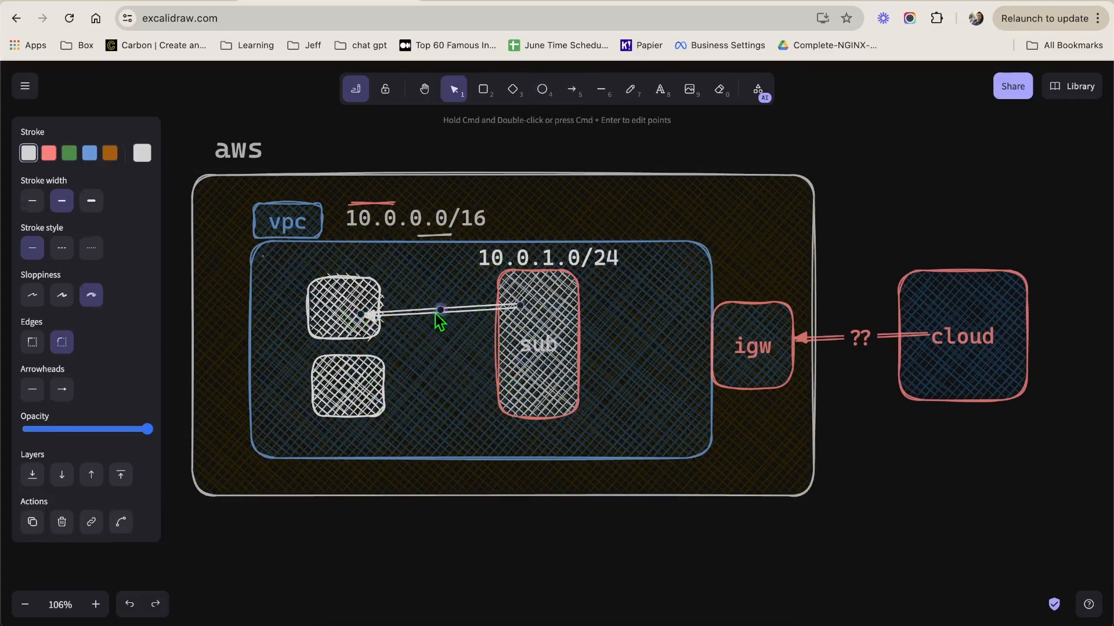
key(super+z)
click(365, 311)
click(571, 89)
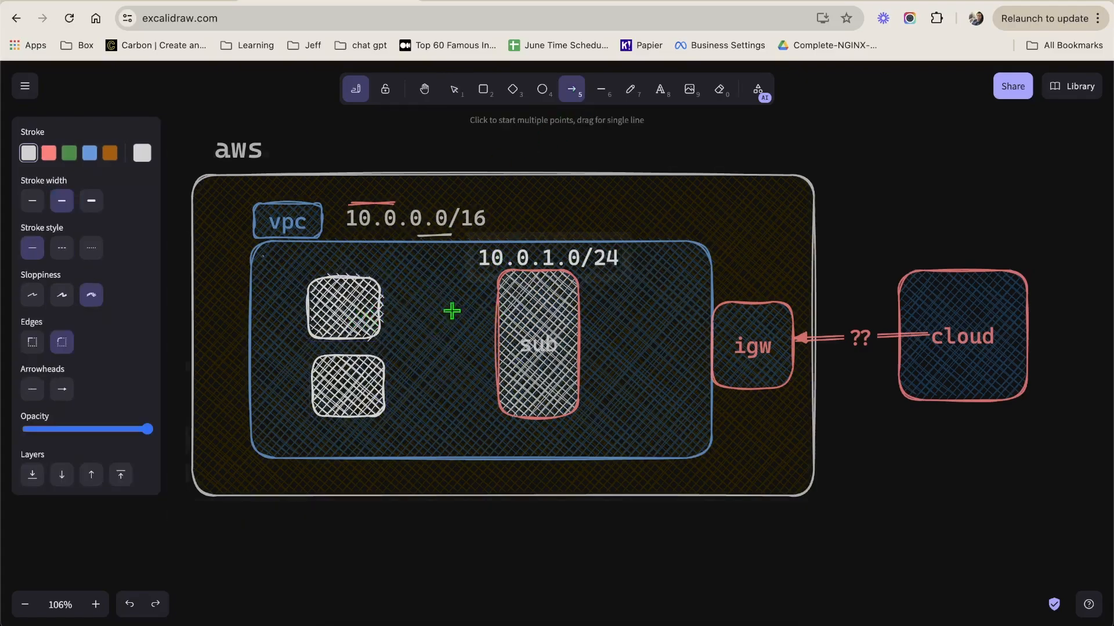
key(Escape)
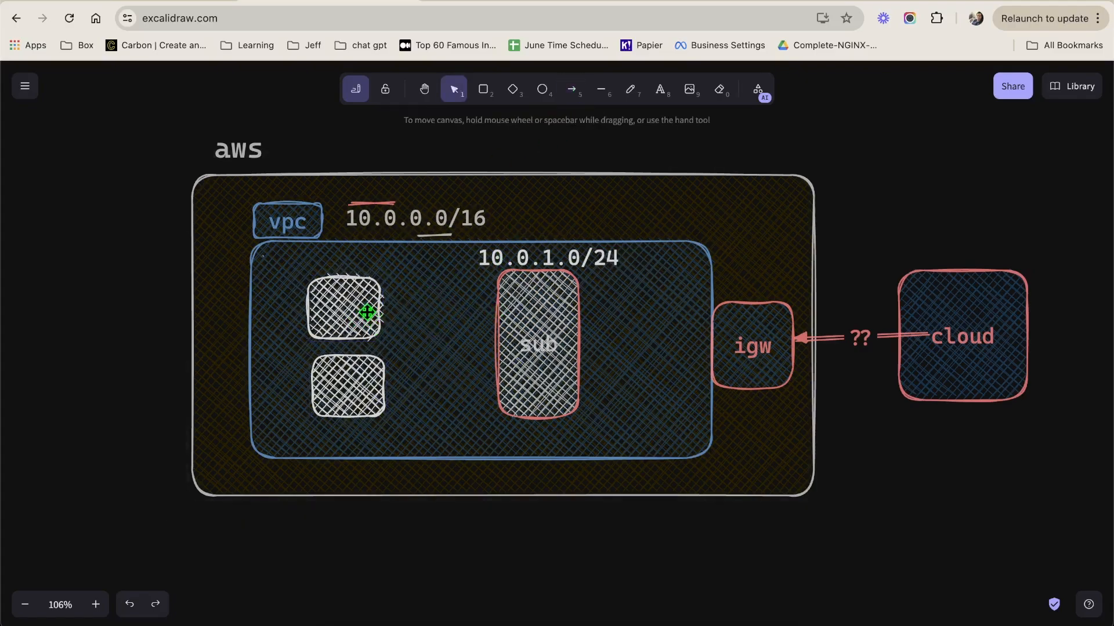
click(369, 312)
key(BackSpace)
click(358, 392)
key(BackSpace)
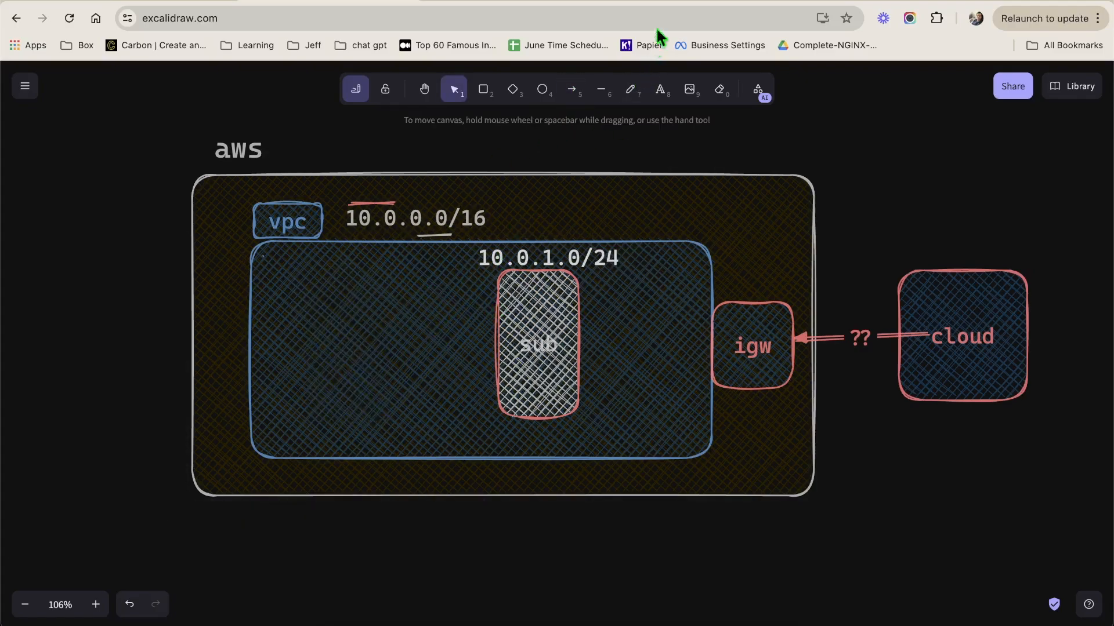
- Switch to the AWS console, enable auto-assign public IPv4 address for poridhi-sub and save the subnet settings
click(514, 2)
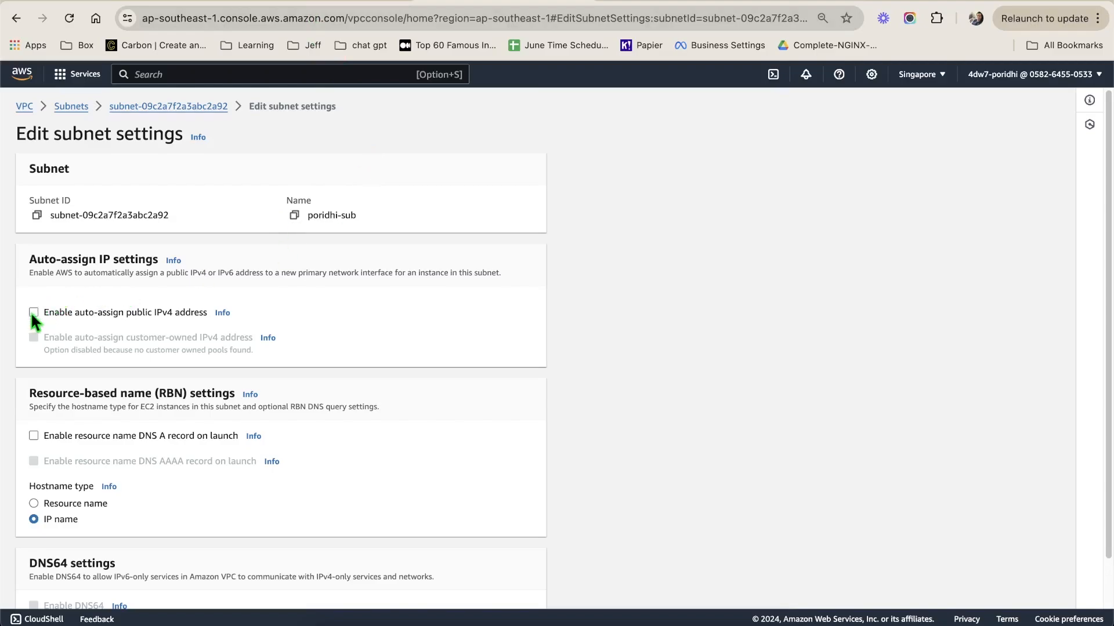
scroll(156, 299, down, 1)
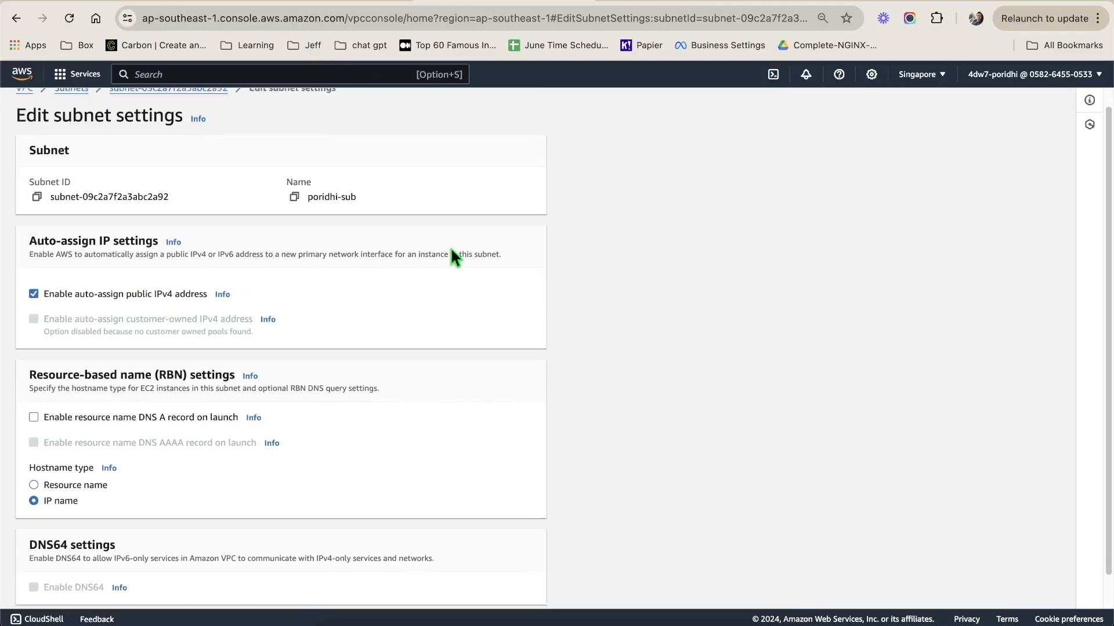
scroll(450, 249, down, 2)
scroll(454, 235, up, 2)
scroll(457, 236, down, 2)
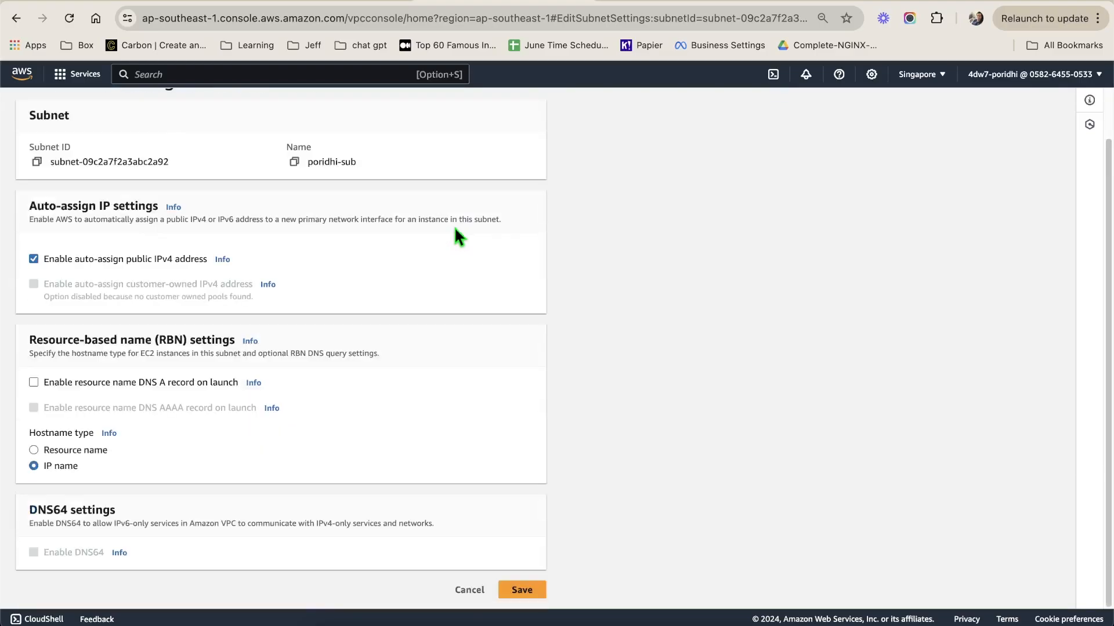
click(527, 589)
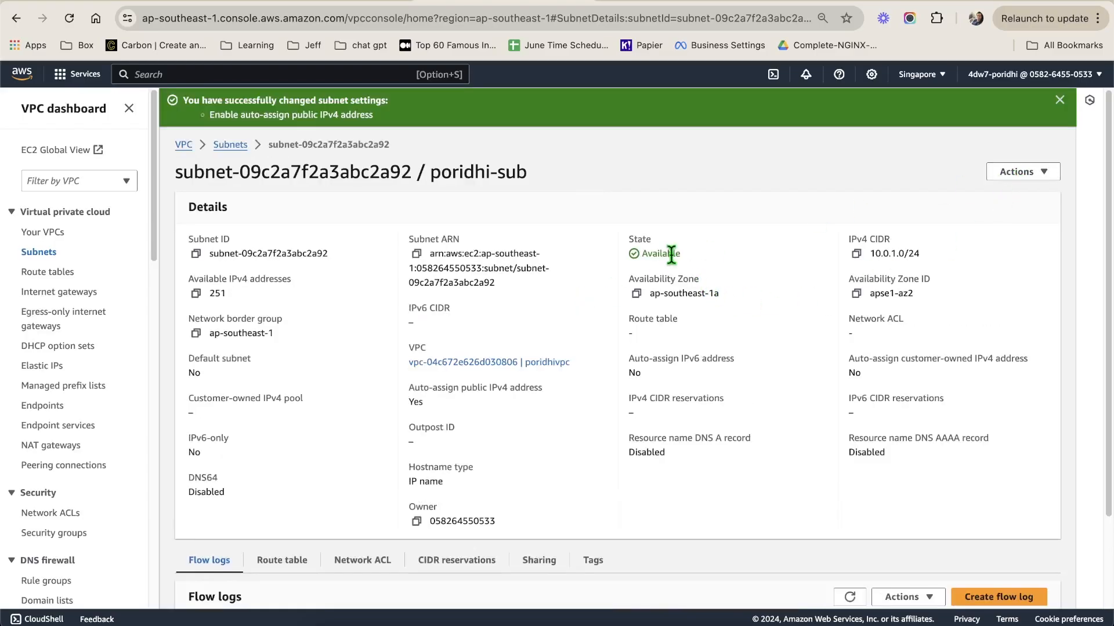
- Switch to Excalidraw and resize the subnet rectangle so it is wider and shorter
double_click(458, 171)
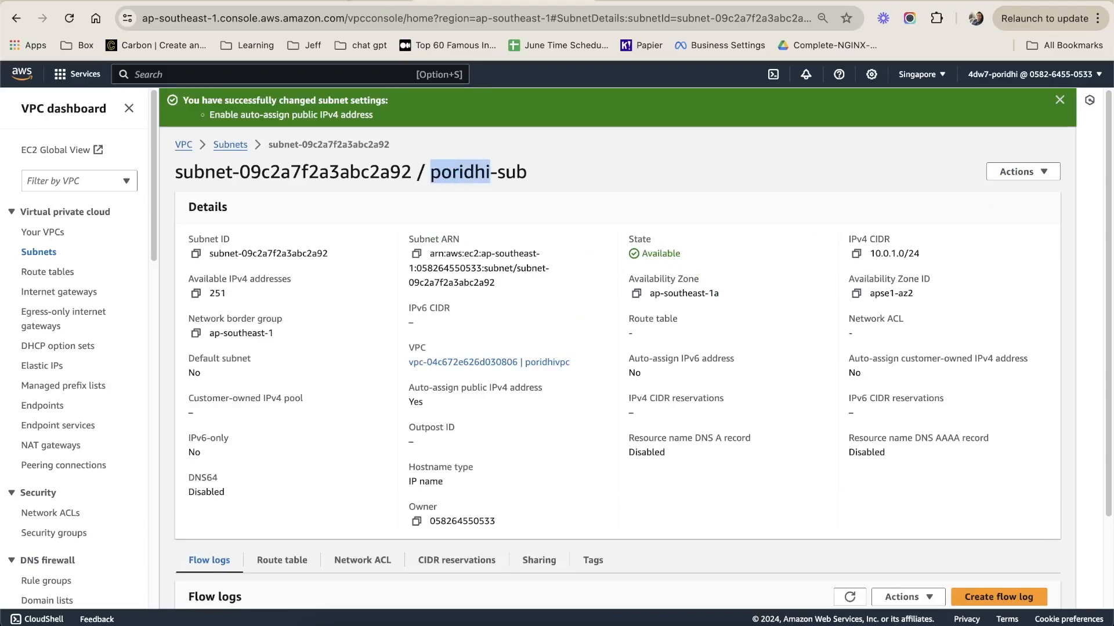
key(ctrl+Tab)
click(574, 353)
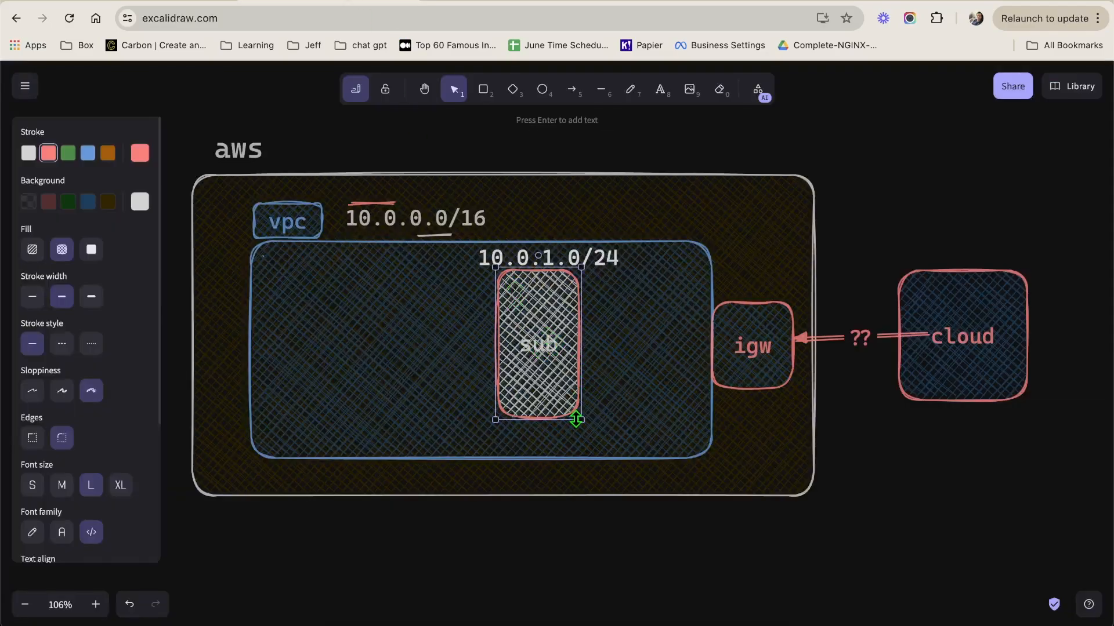
drag(578, 418, 603, 378)
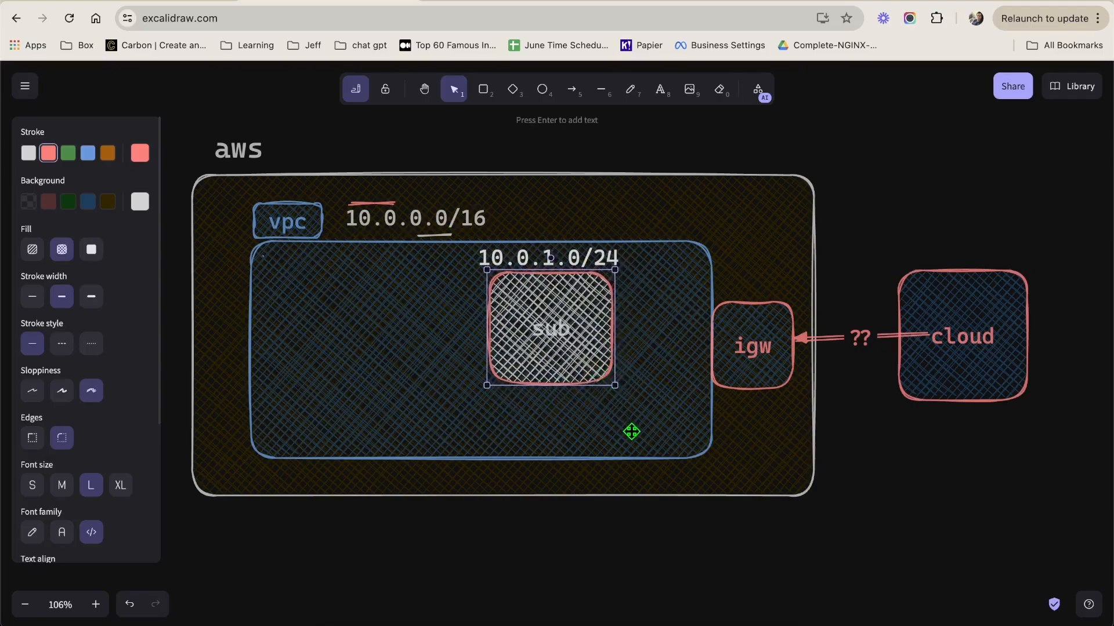
- Extend the VPC rectangle slightly downwards and shift the subnet rectangle with its 10.0.1.0/24 label lower inside it
click(650, 429)
drag(714, 459, 714, 471)
click(884, 181)
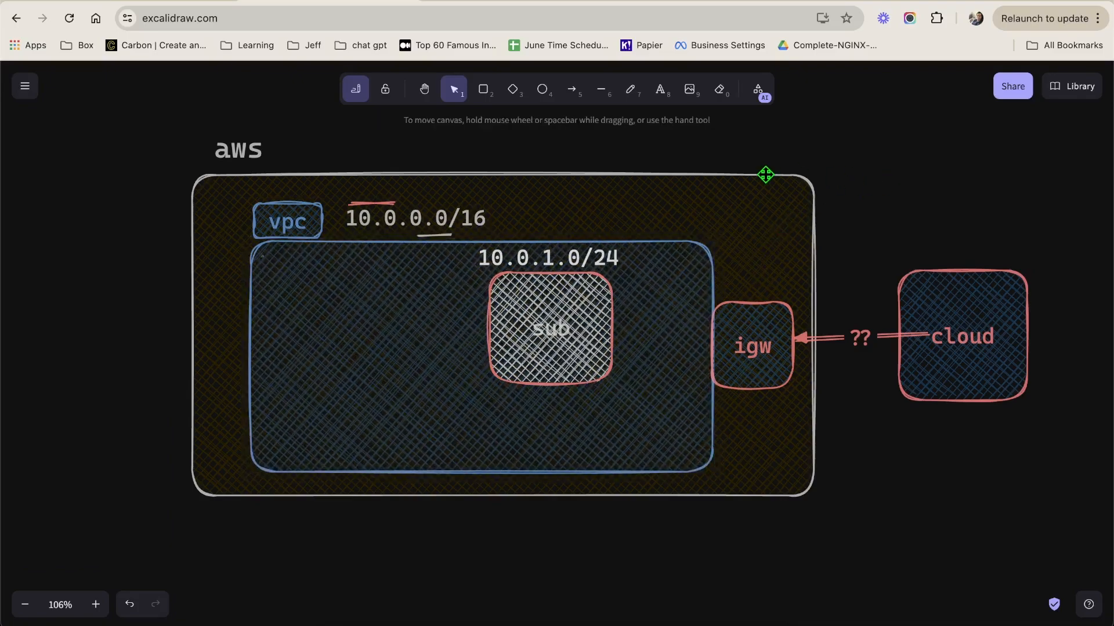
drag(553, 320, 565, 345)
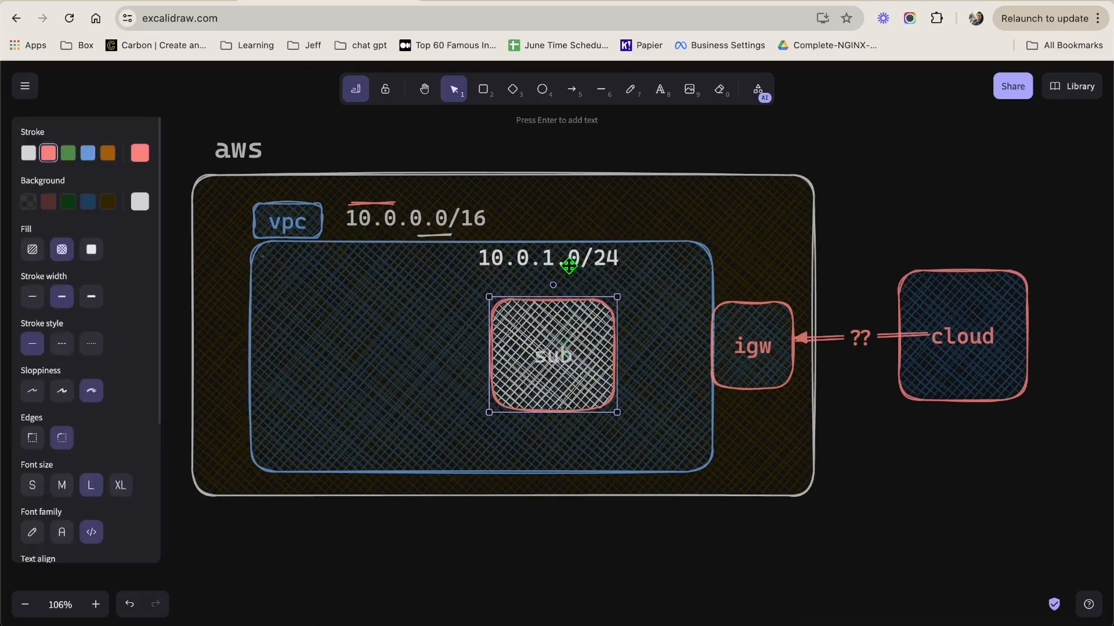
drag(558, 258, 562, 280)
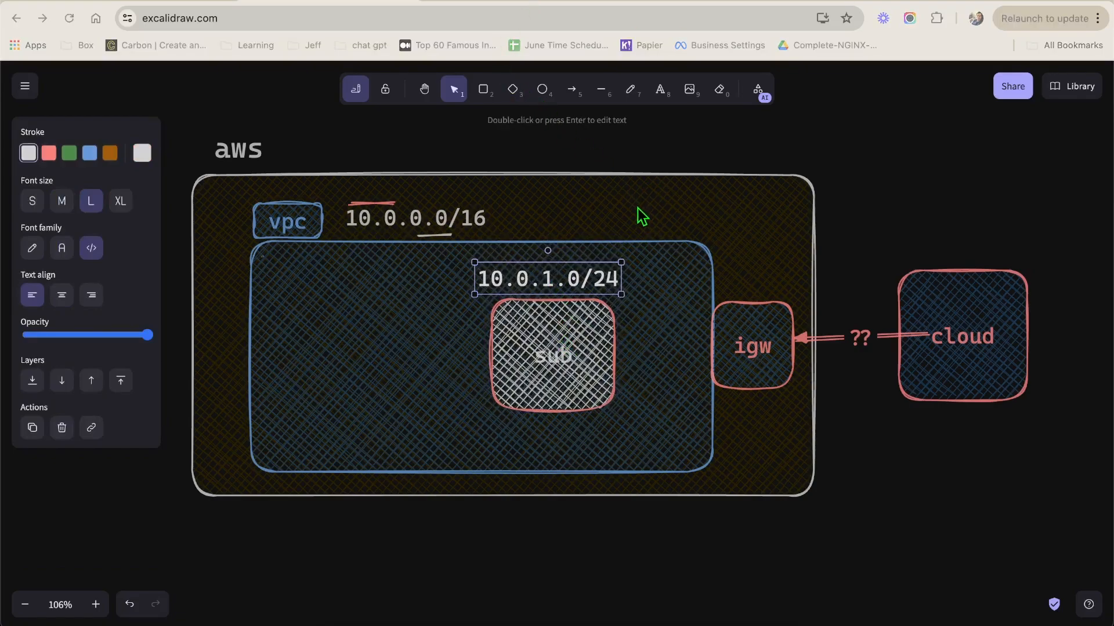
- Move the subnet rectangle left and stretch it down towards the VPC's bottom edge, at full opacity
click(583, 351)
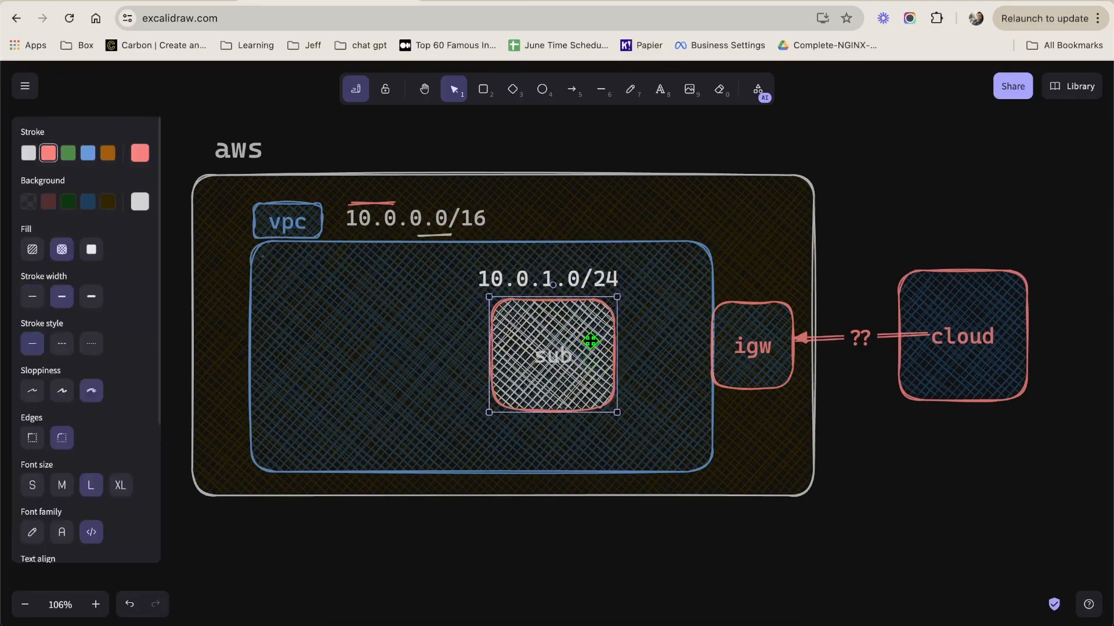
drag(587, 340, 537, 340)
drag(562, 411, 565, 456)
drag(500, 348, 504, 345)
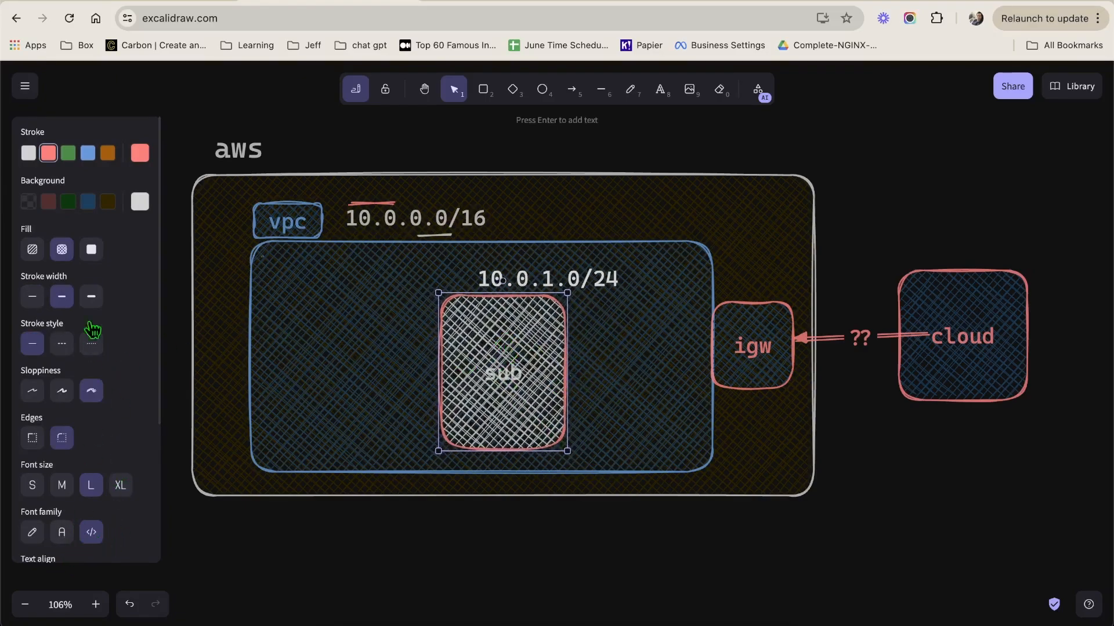
scroll(116, 409, down, 3)
drag(122, 450, 154, 453)
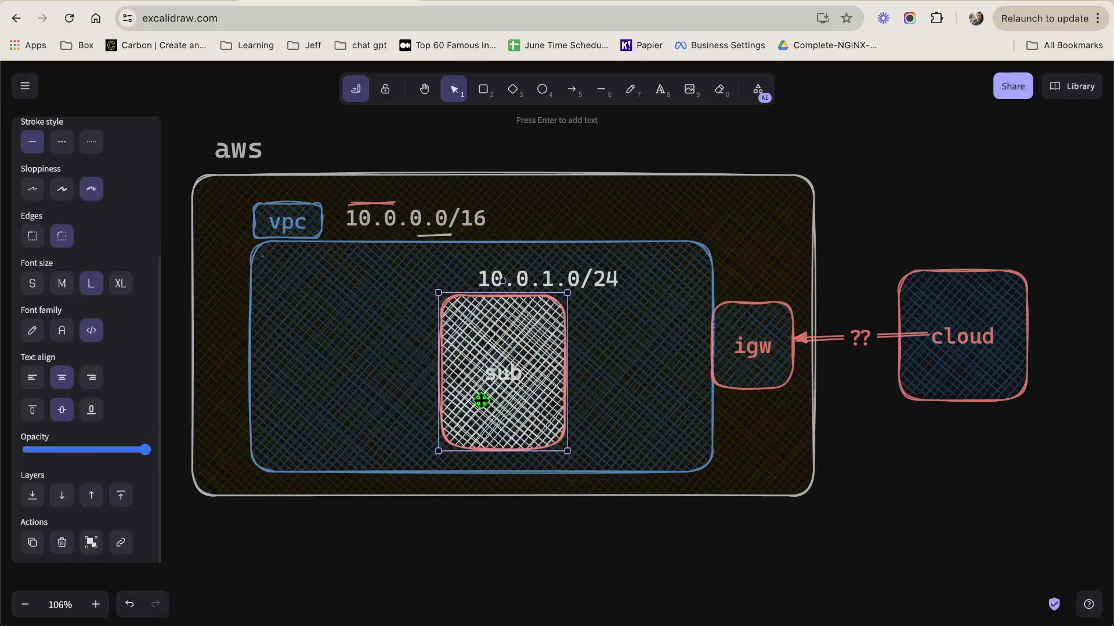
- Remove the "sub" text from the subnet rectangle and move the 10.0.1.0/24 label up and left above it
double_click(527, 374)
key(BackSpace)
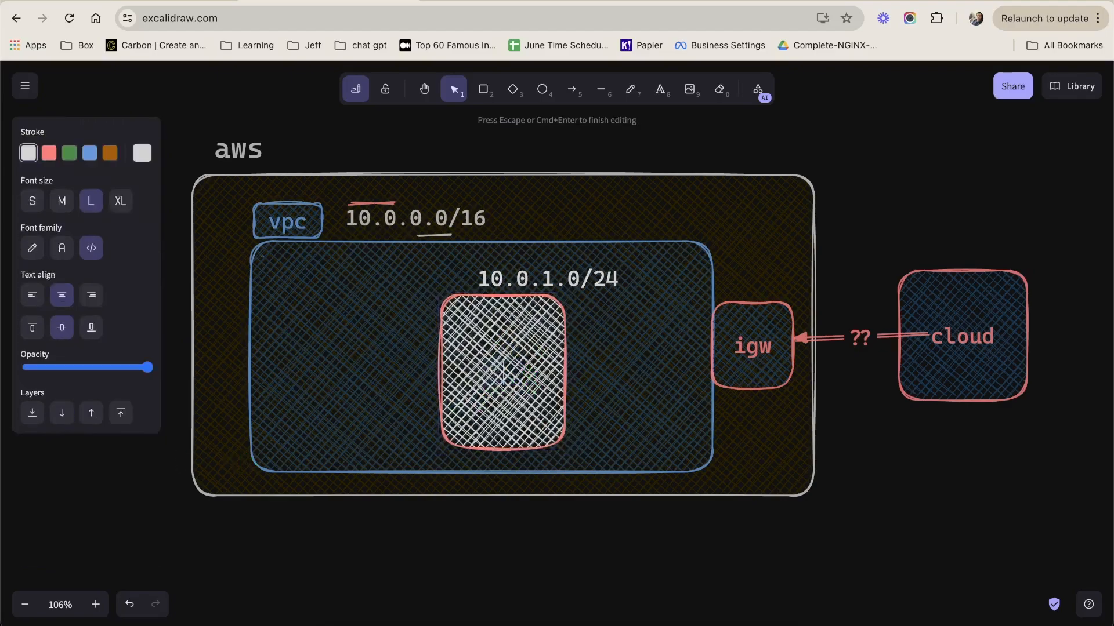
drag(547, 286, 509, 268)
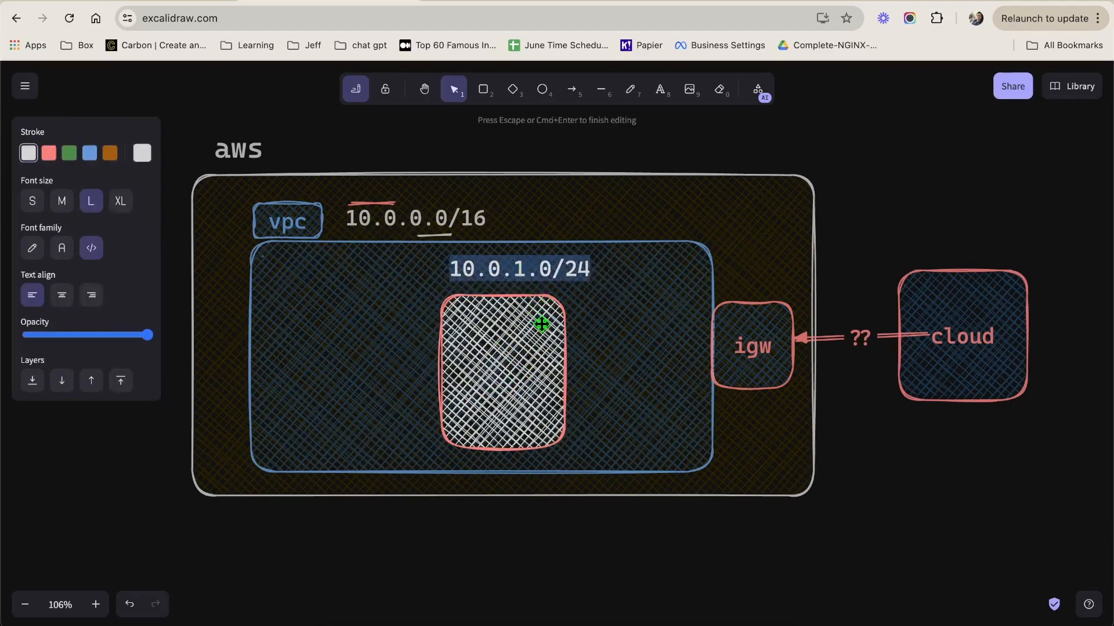
- Finish editing the 10.0.1.0/24 label and move the subnet rectangle up and right so it sits centred beneath it
click(540, 325)
drag(565, 449, 540, 409)
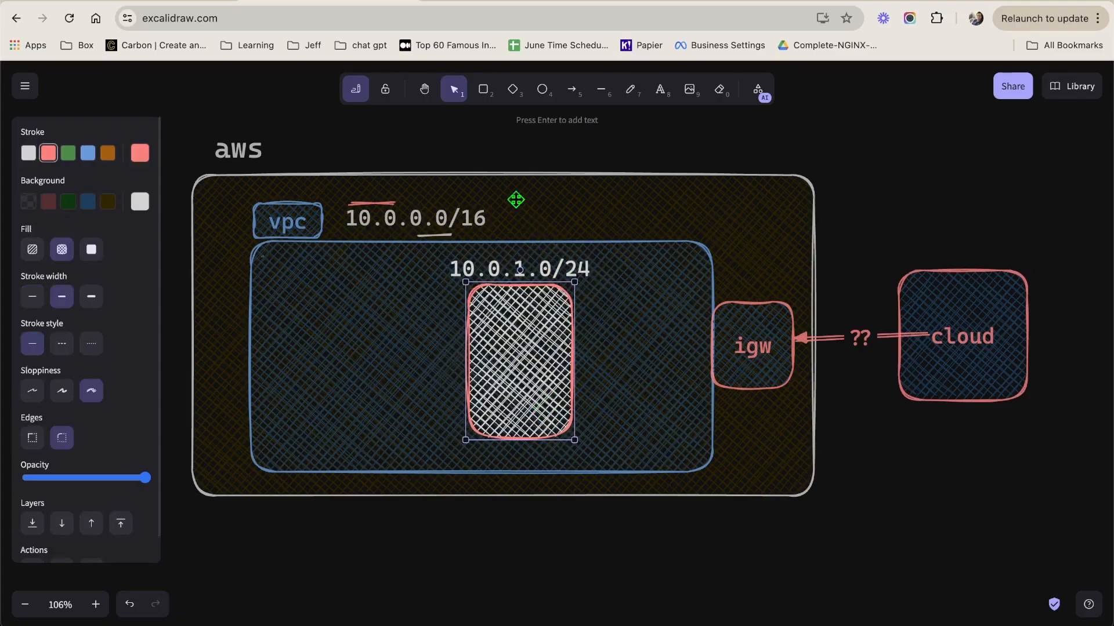
- Draw a small white rectangle between the subnet rectangle and igw, and shift the igw box right, clear of the VPC's edge
click(483, 89)
mouse_move(609, 312)
mouse_down()
mouse_move(671, 415)
mouse_move(657, 359)
mouse_up()
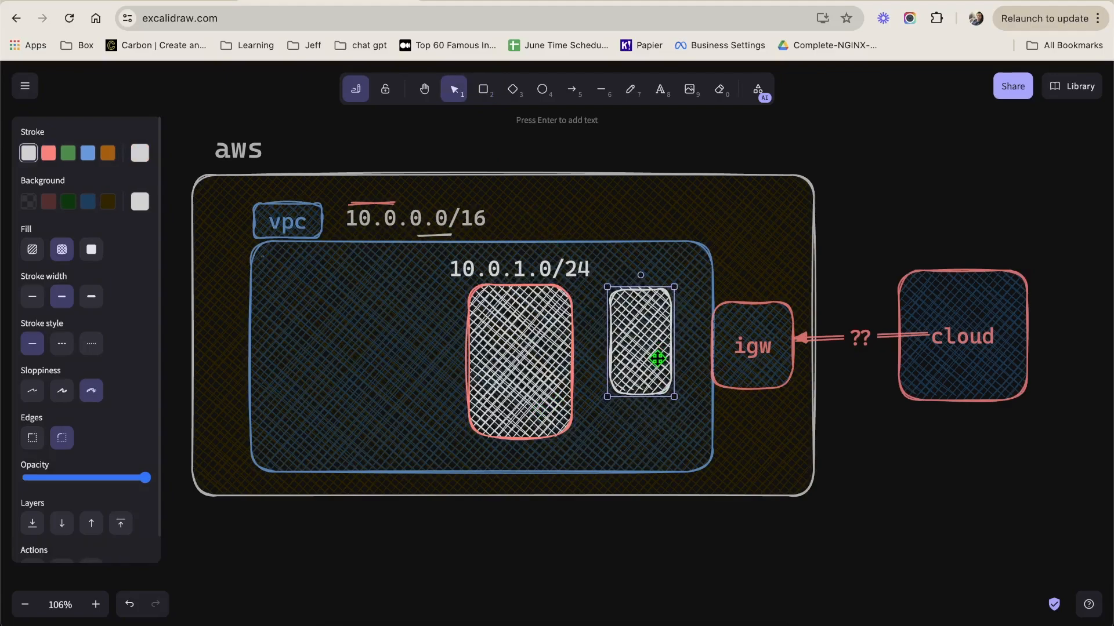
drag(787, 318, 802, 324)
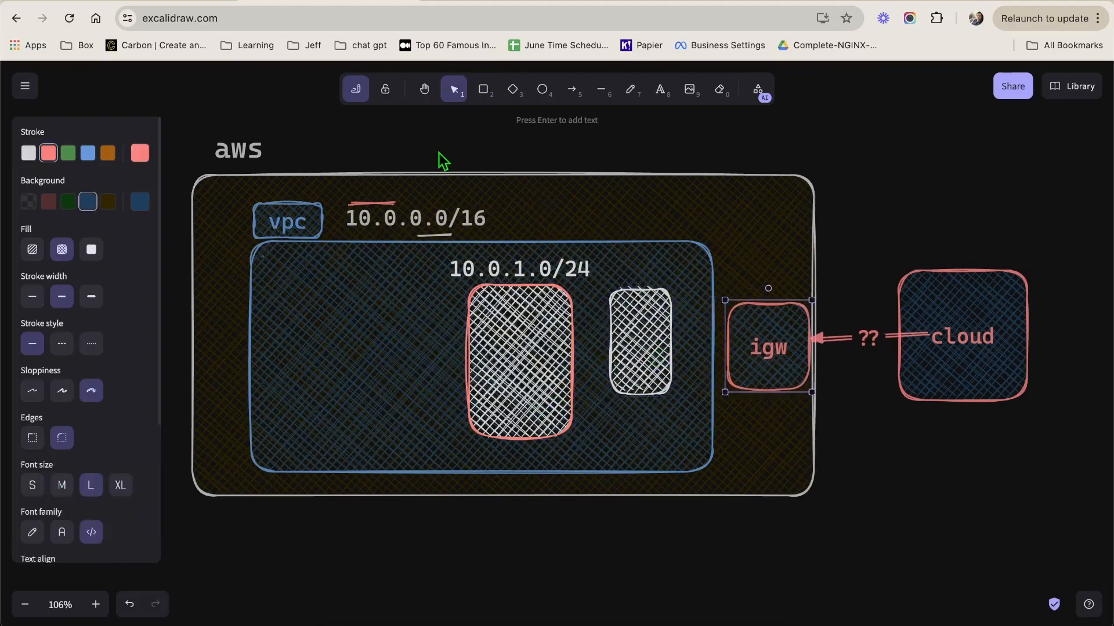
- Sketch a white stick figure with an ellipse head and line limbs inside the VPC, to the left of the subnet
click(542, 90)
mouse_move(285, 259)
mouse_down()
mouse_move(332, 320)
mouse_move(306, 382)
mouse_up()
click(599, 92)
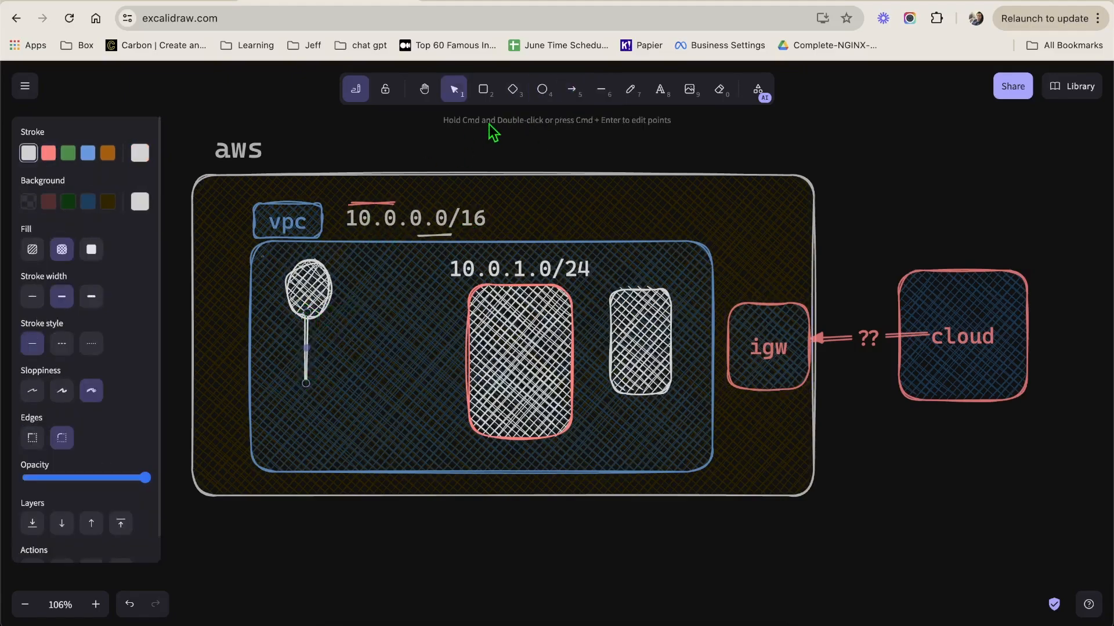
click(598, 90)
mouse_move(306, 335)
mouse_down()
mouse_move(336, 336)
mouse_move(289, 363)
mouse_up()
click(600, 90)
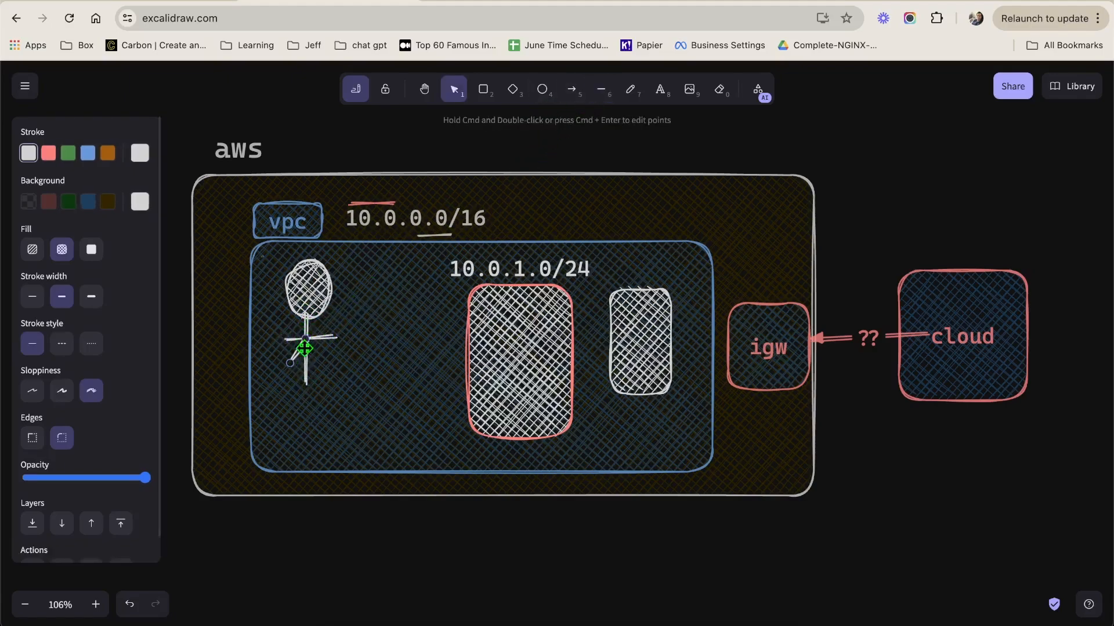
click(601, 90)
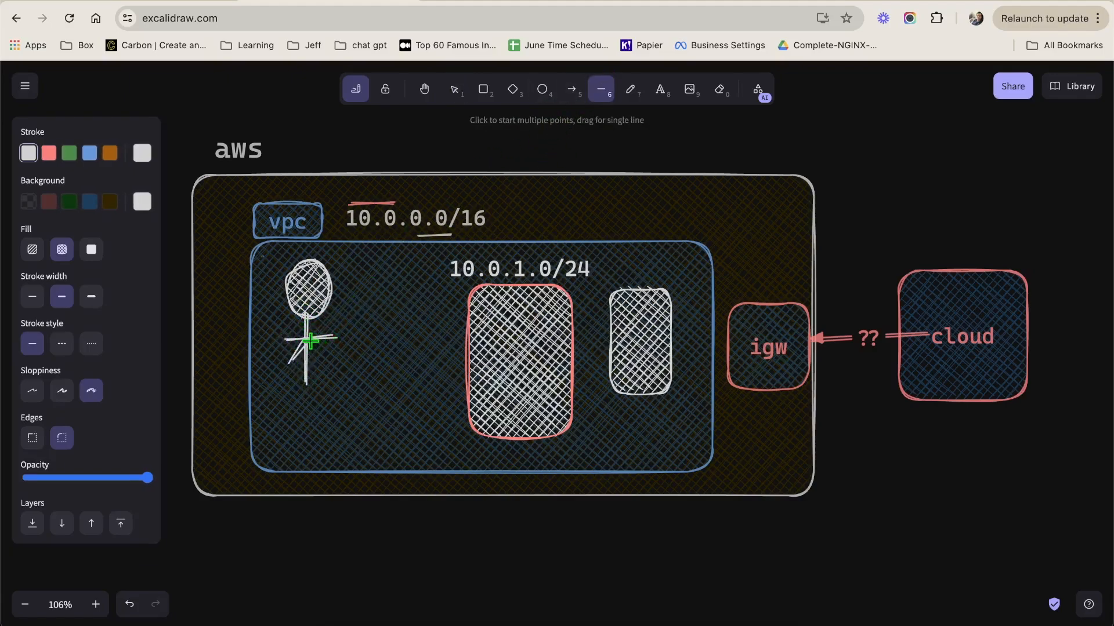
drag(318, 354, 323, 361)
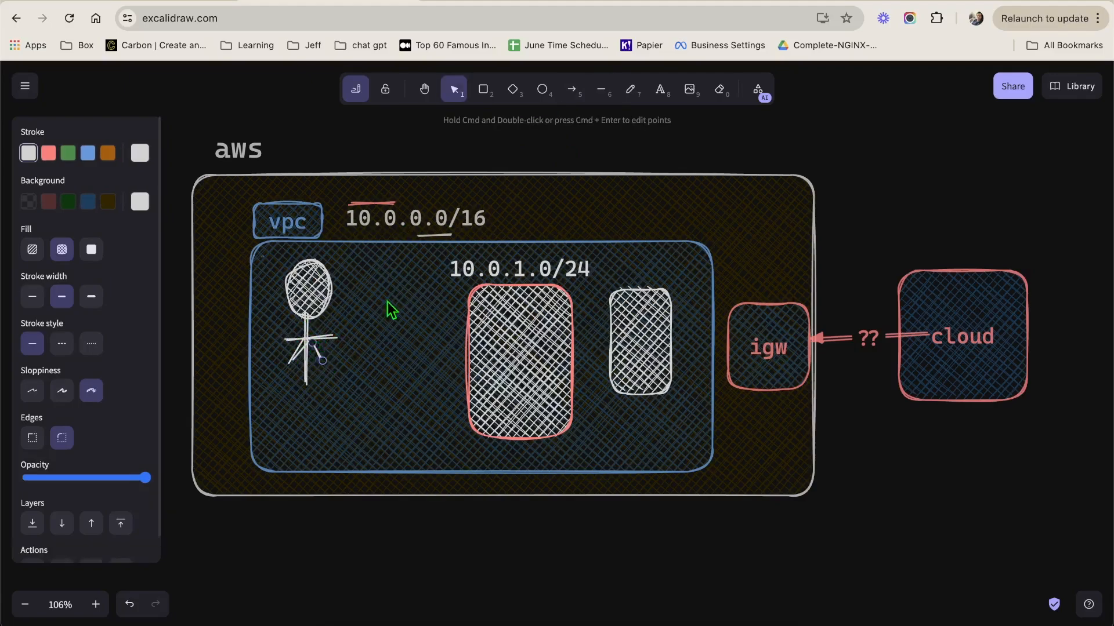
click(875, 144)
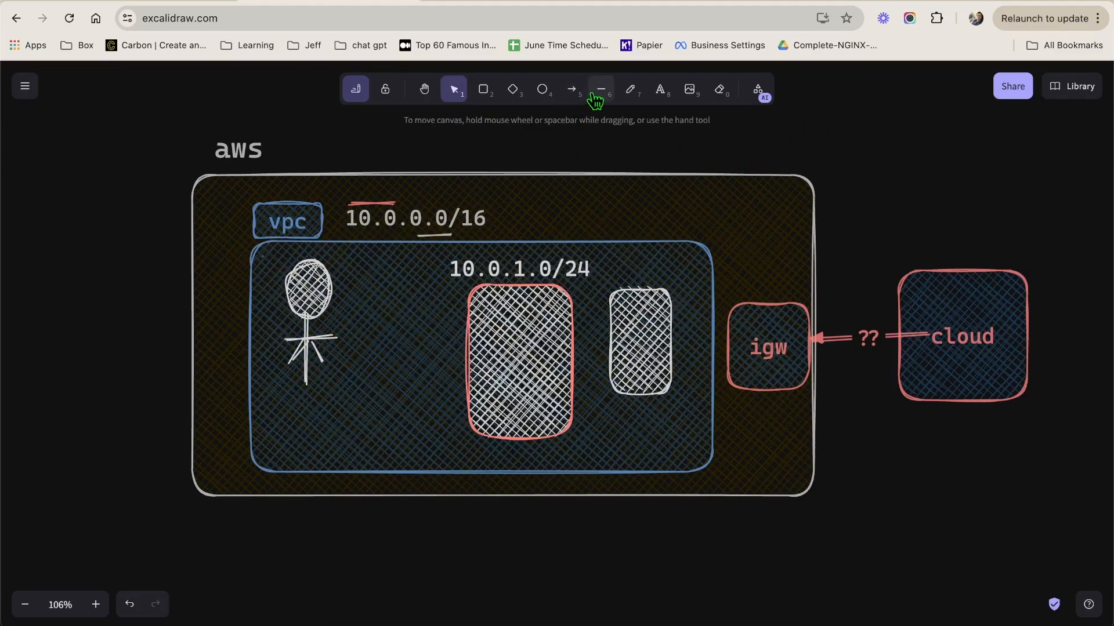
- Draw a dashed arrow from the igw box to the subnet rectangle, curved up over the small white rectangle
click(571, 89)
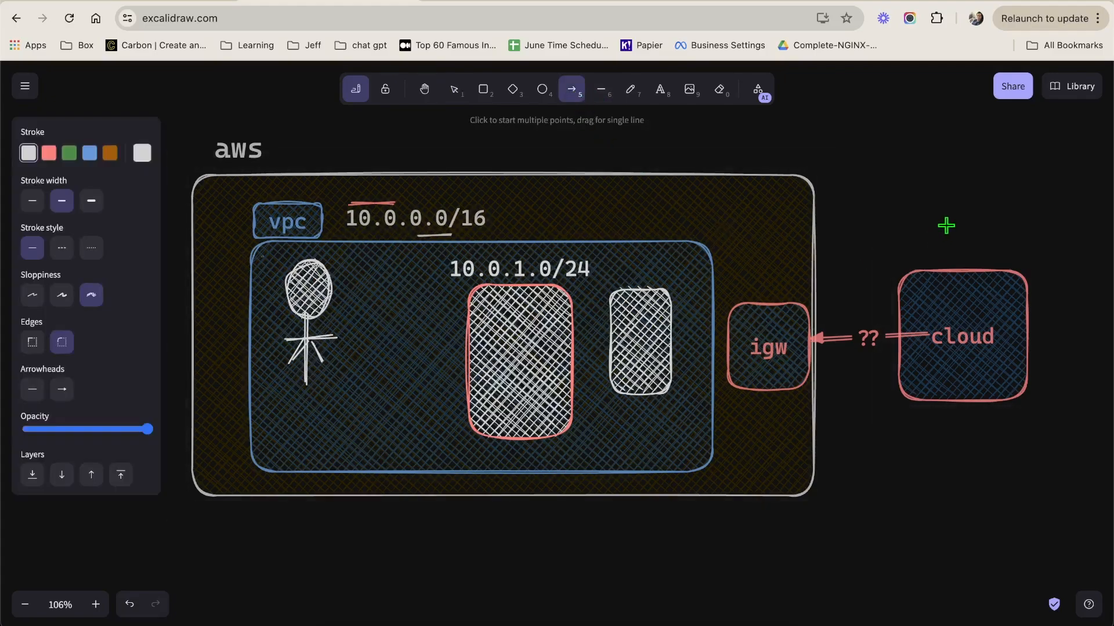
drag(951, 228, 469, 194)
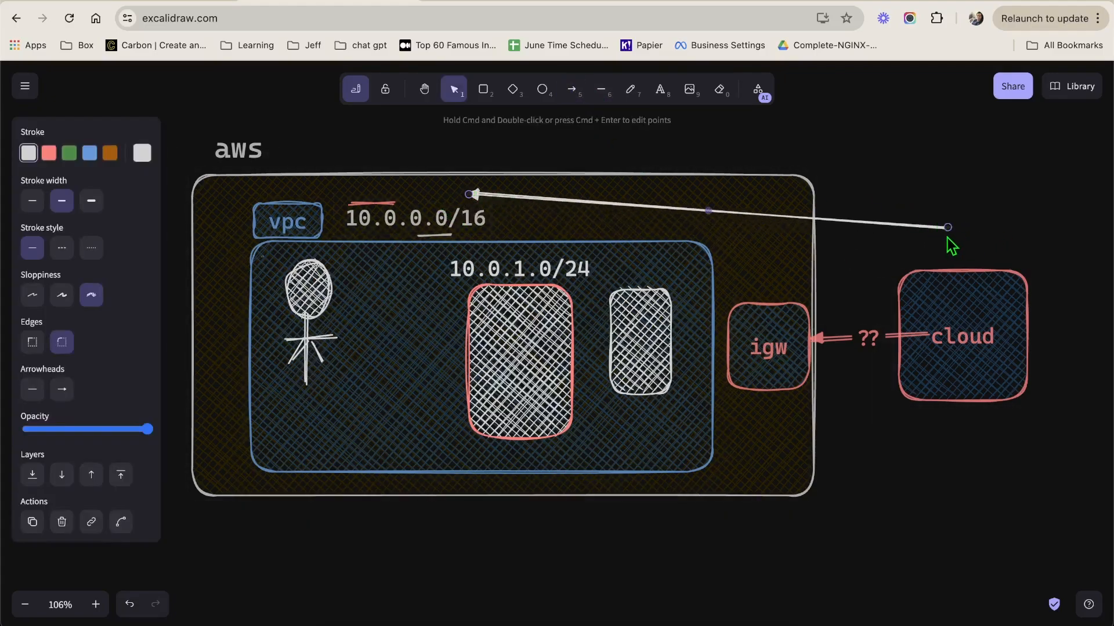
drag(947, 228, 951, 195)
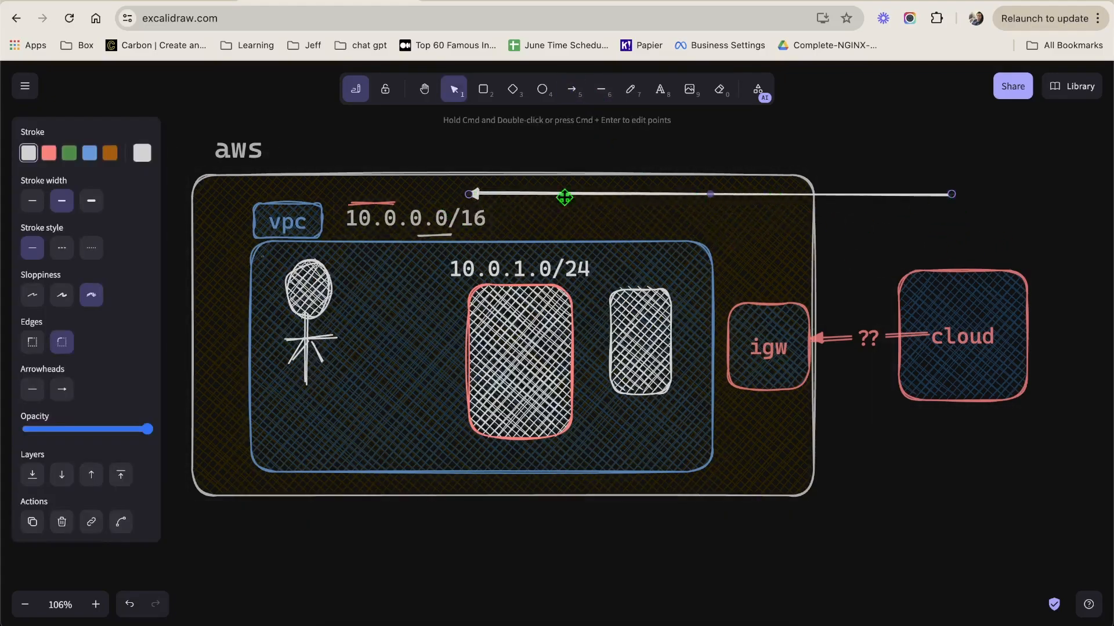
drag(470, 194, 531, 294)
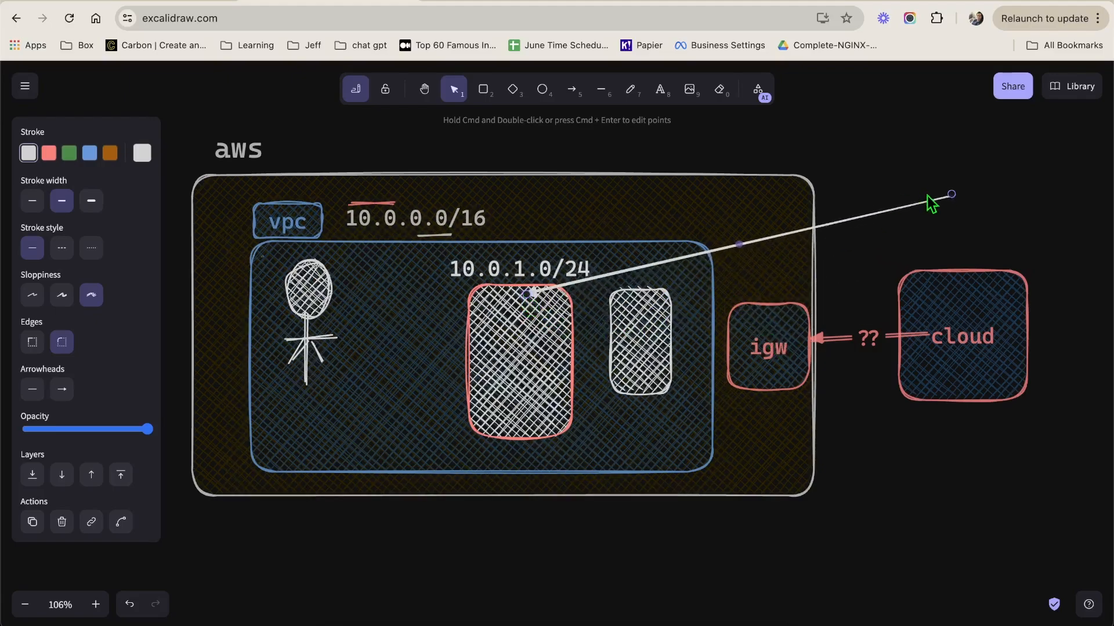
drag(952, 193, 802, 300)
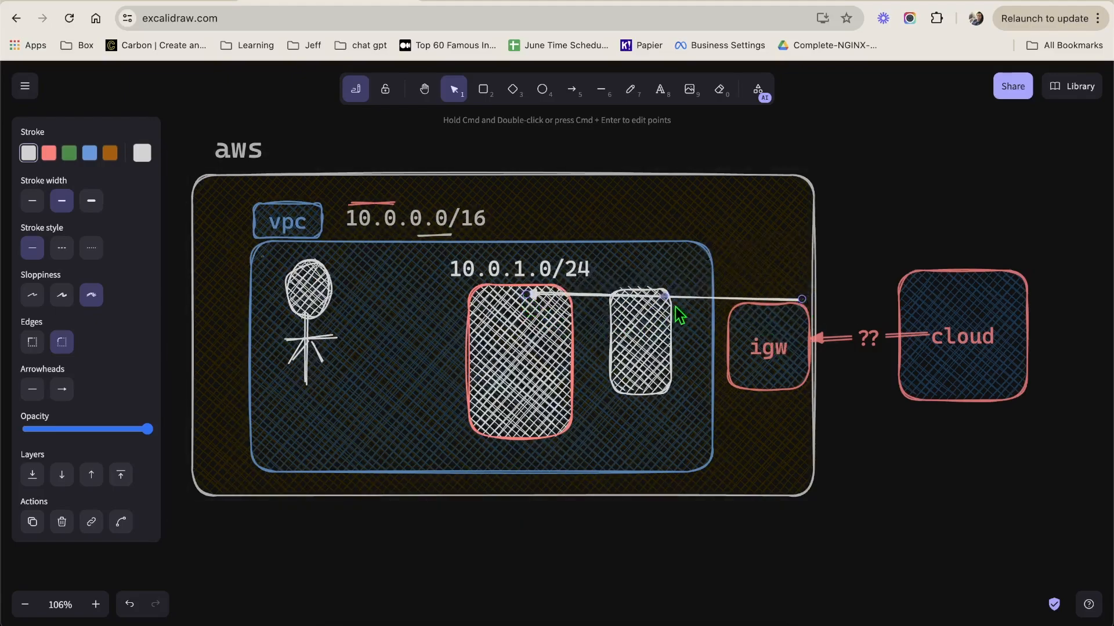
drag(665, 296, 672, 221)
click(62, 248)
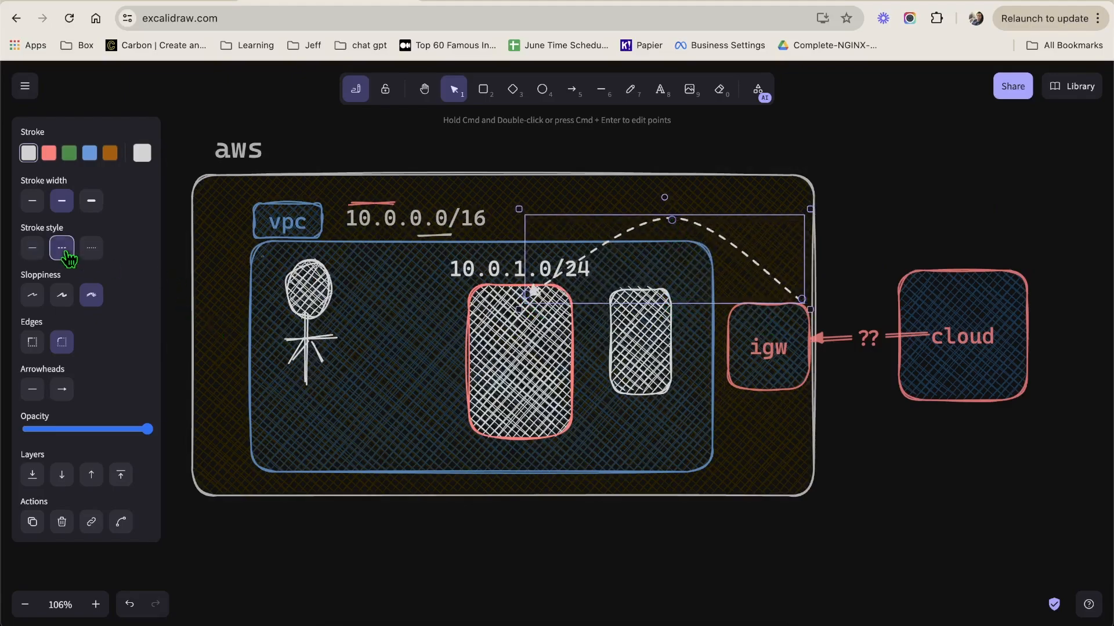
click(915, 255)
- Move the small white rectangle slightly down and right, and draw a dashed arrow to it from the curved arrow's peak
click(661, 323)
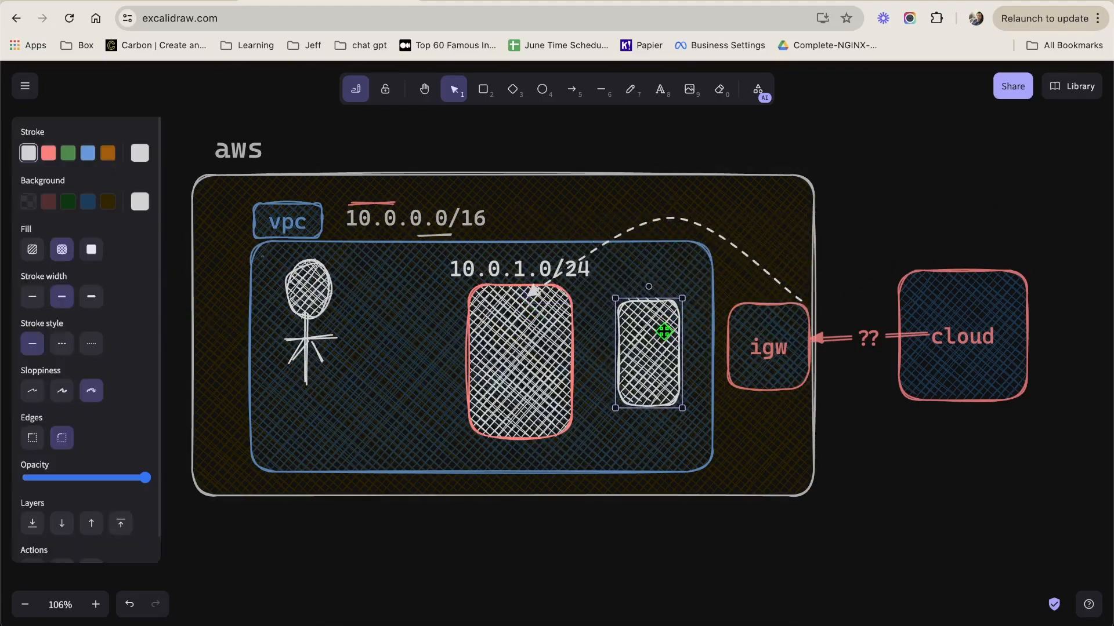
click(570, 90)
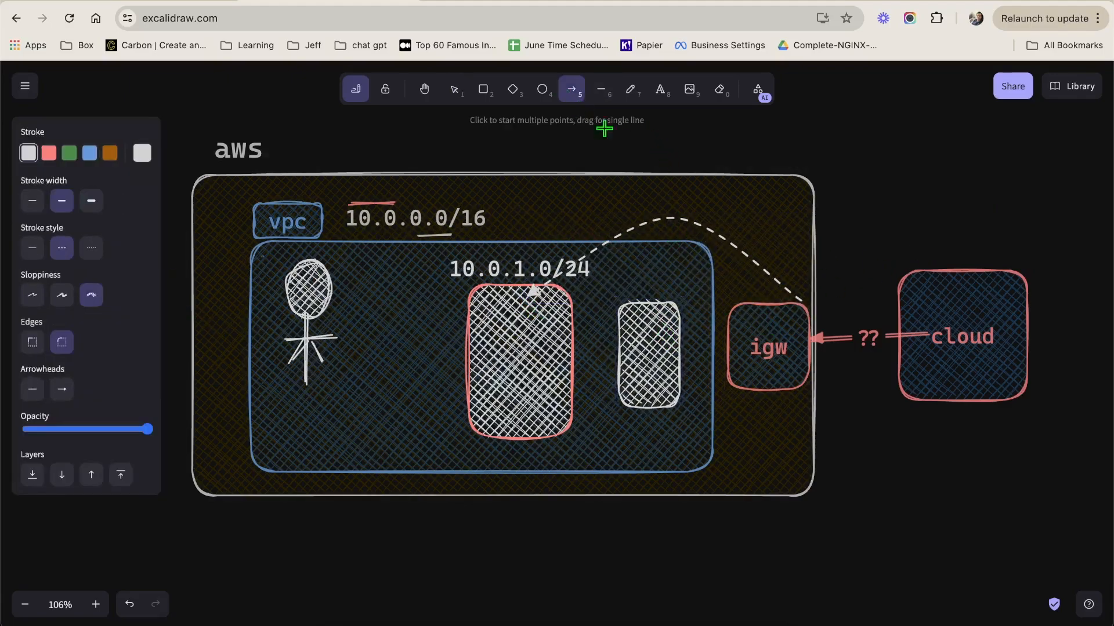
drag(673, 218, 649, 298)
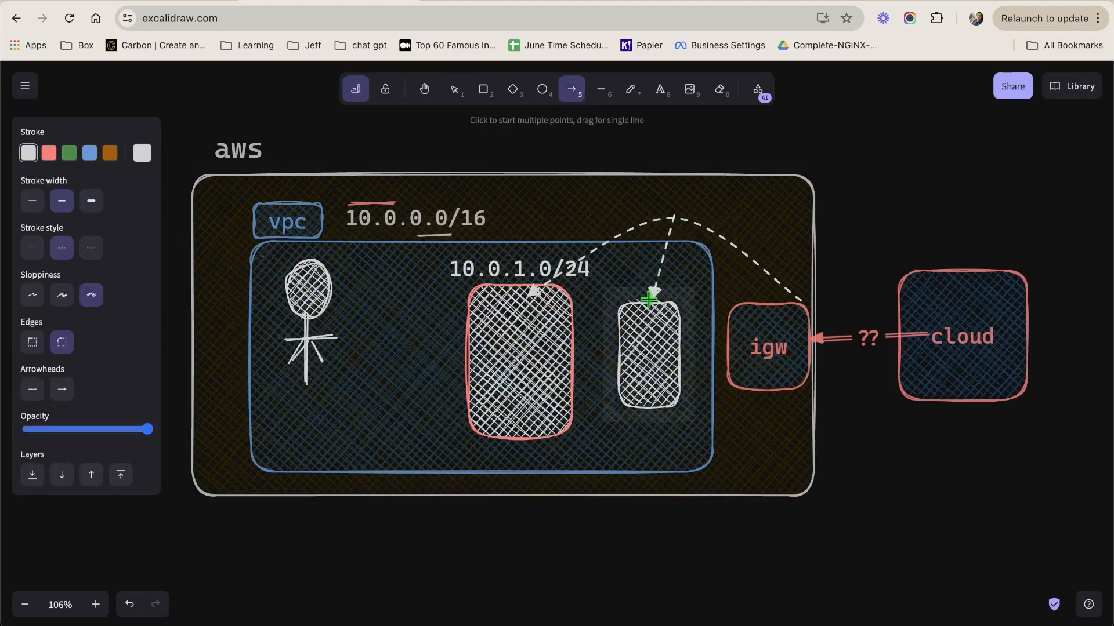
click(835, 229)
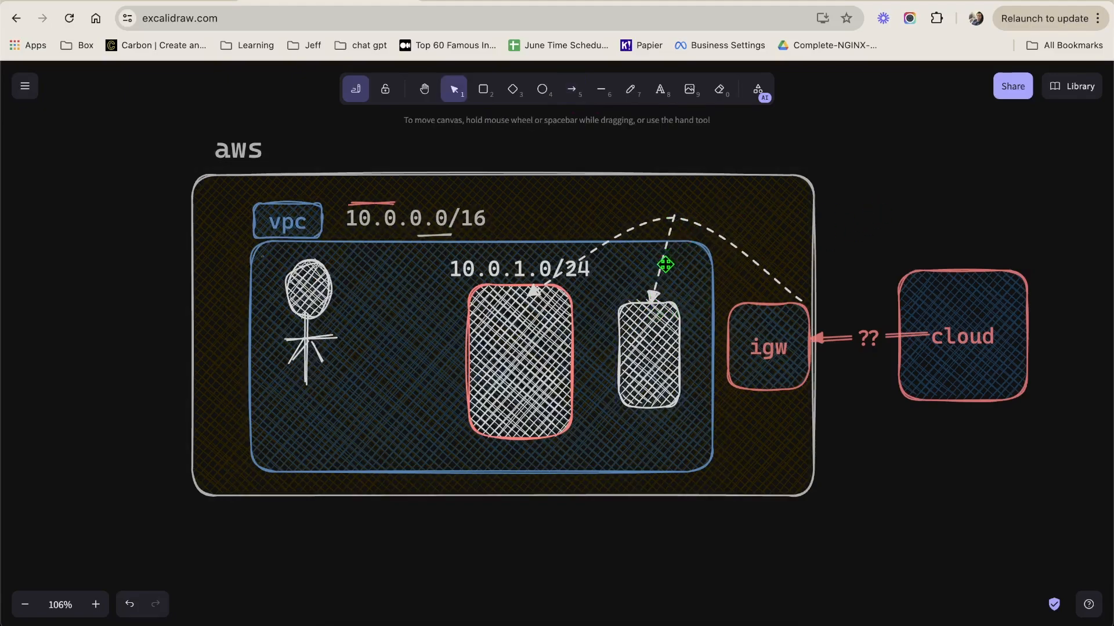
- Extend the short dashed arrow's tail up and right so it starts above the AWS box
click(647, 339)
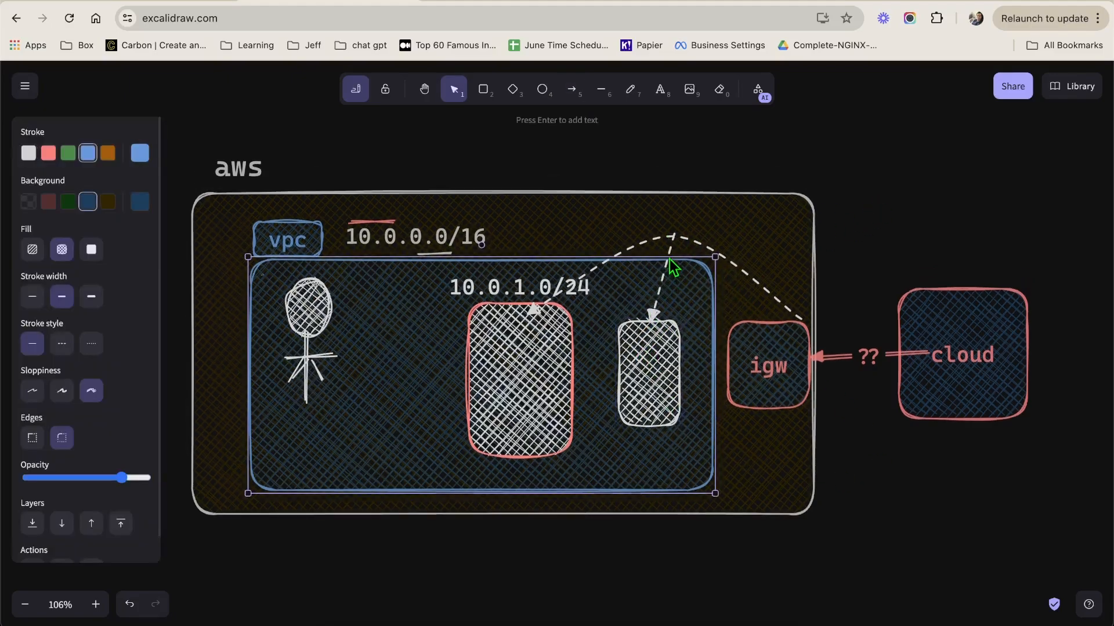
scroll(669, 258, up, 1)
click(668, 249)
drag(674, 238, 756, 151)
click(787, 144)
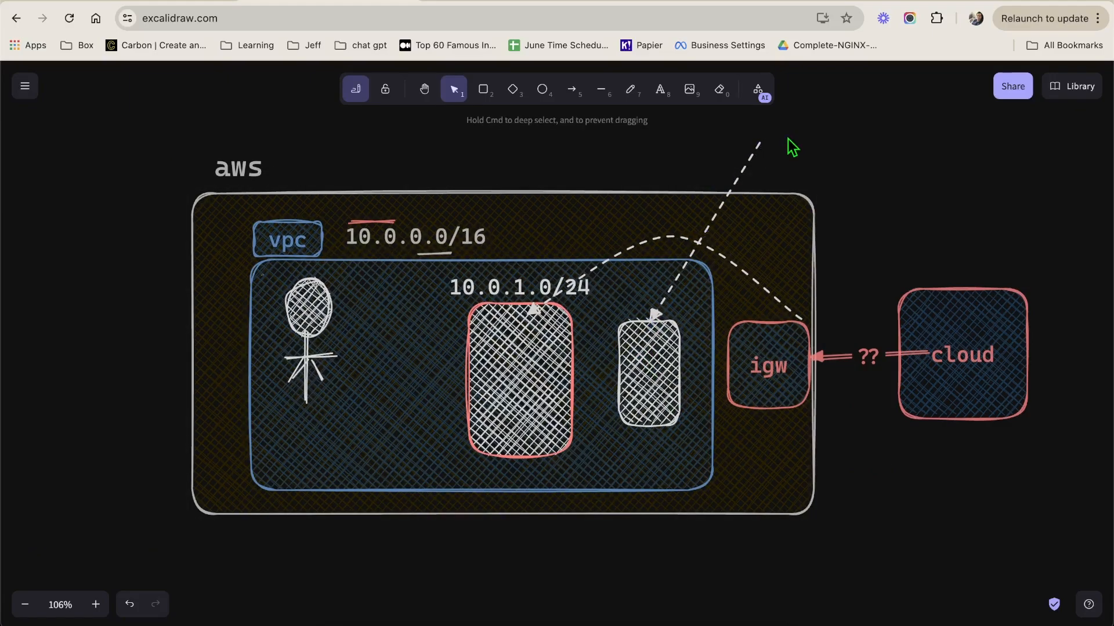
- Add the text "route table" above the AWS box and place it at the tail of the dashed arrow
double_click(800, 145)
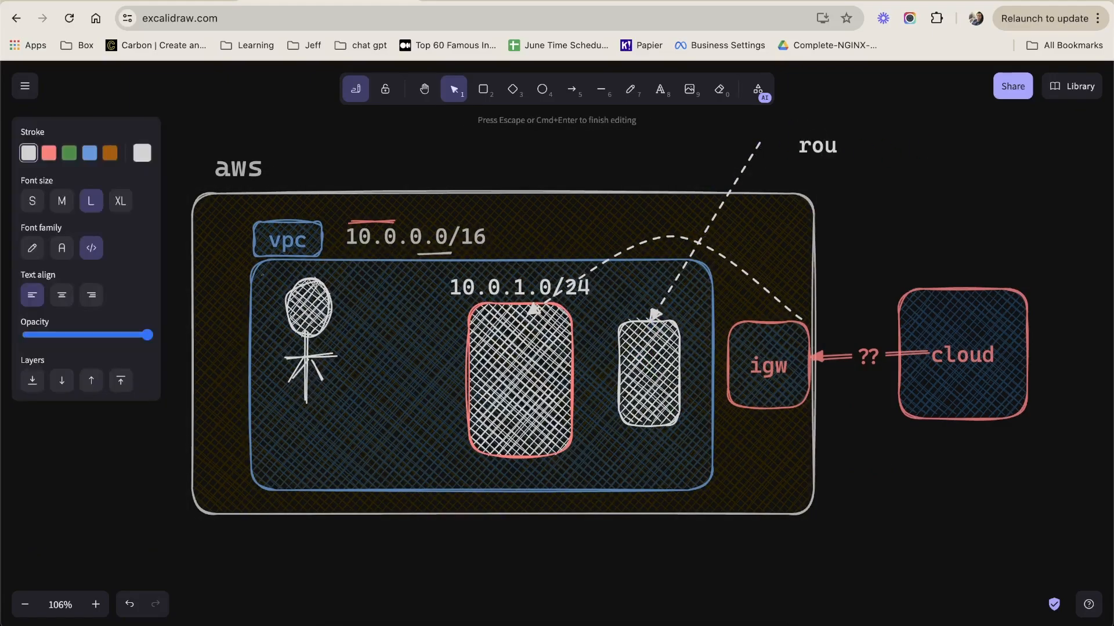
text(route table)
click(964, 184)
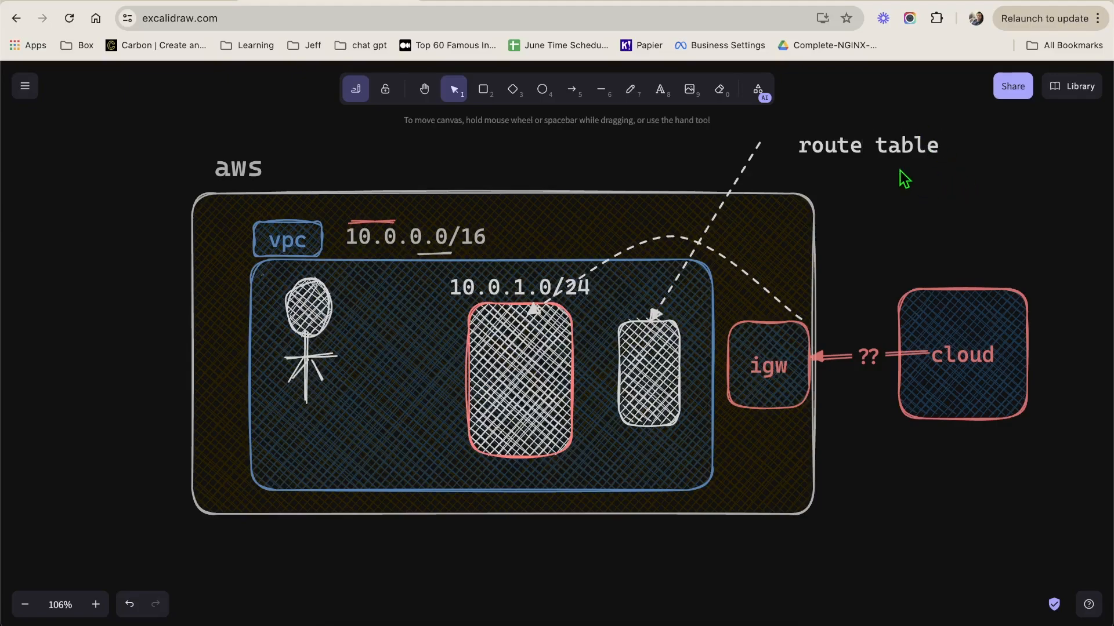
scroll(902, 179, up, 2)
drag(900, 177, 833, 161)
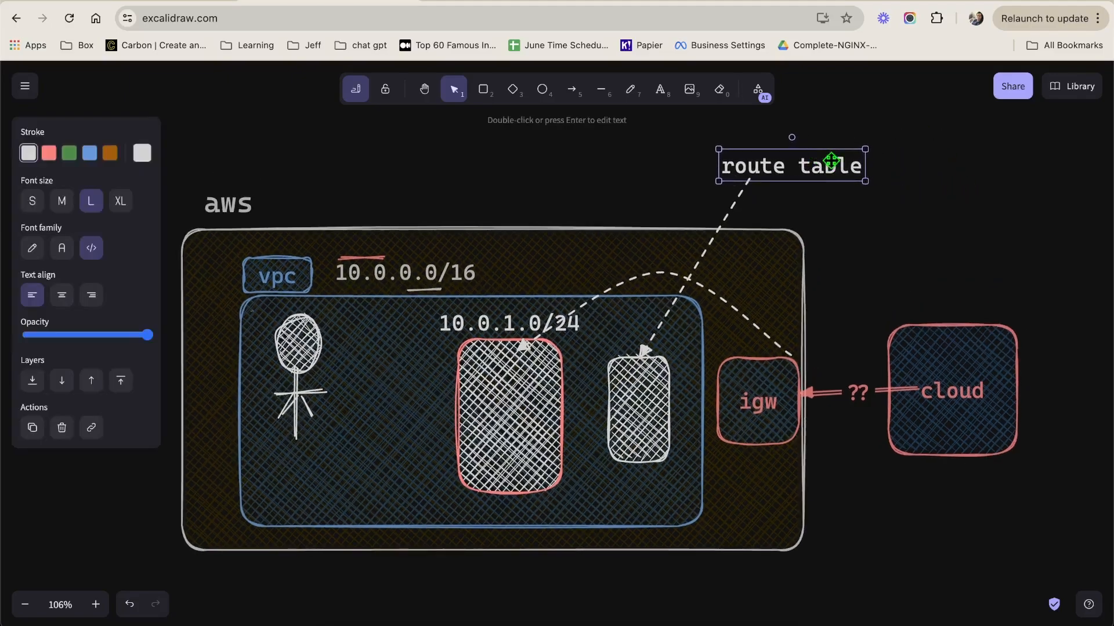
click(903, 240)
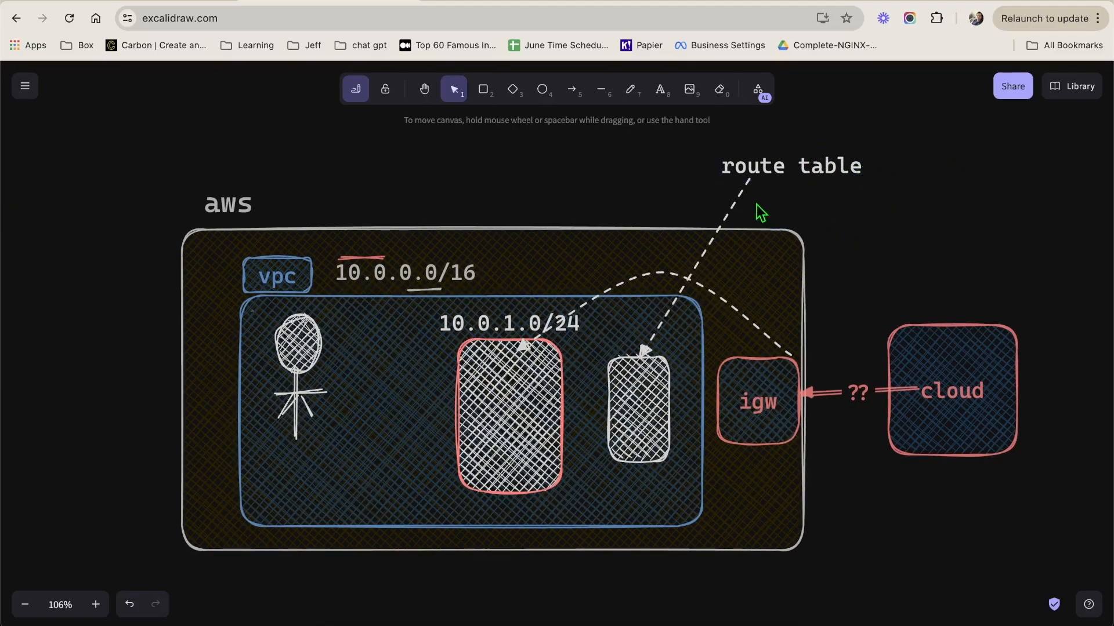
- Reroute the route table arrow to run from igw to the small white rectangle, and draw another dashed arrow to it from the subnet
click(741, 191)
drag(732, 422, 723, 402)
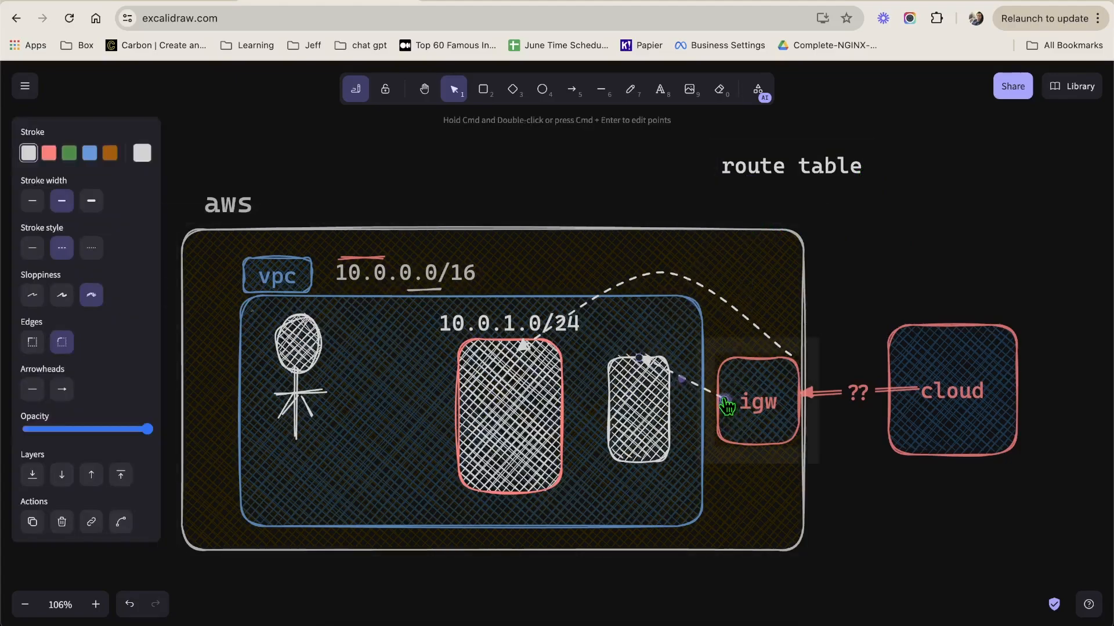
drag(645, 359, 676, 399)
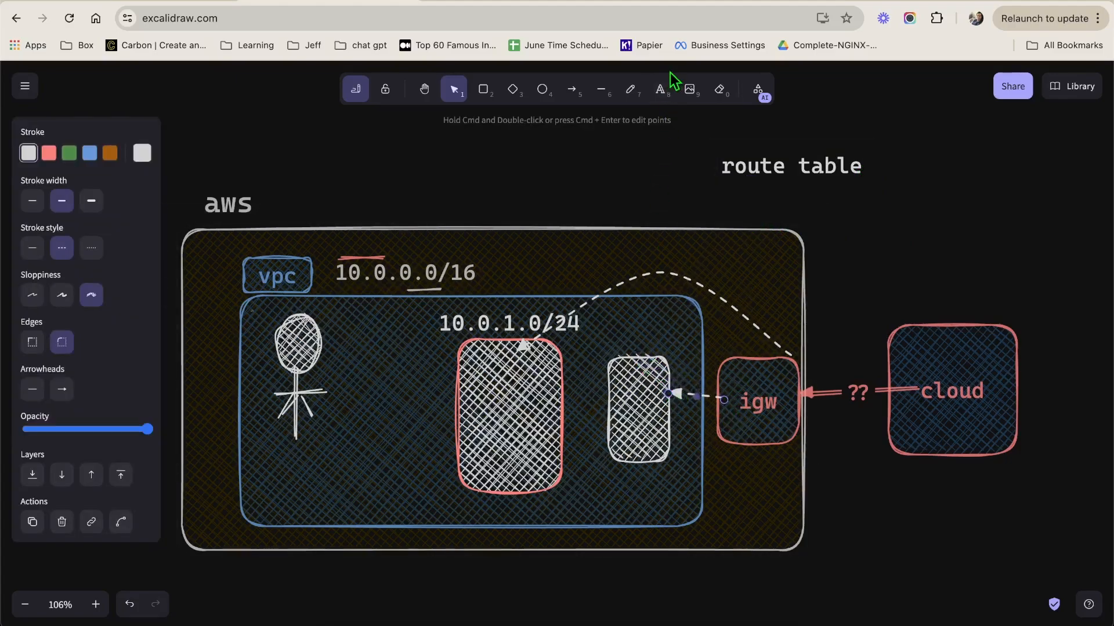
click(571, 88)
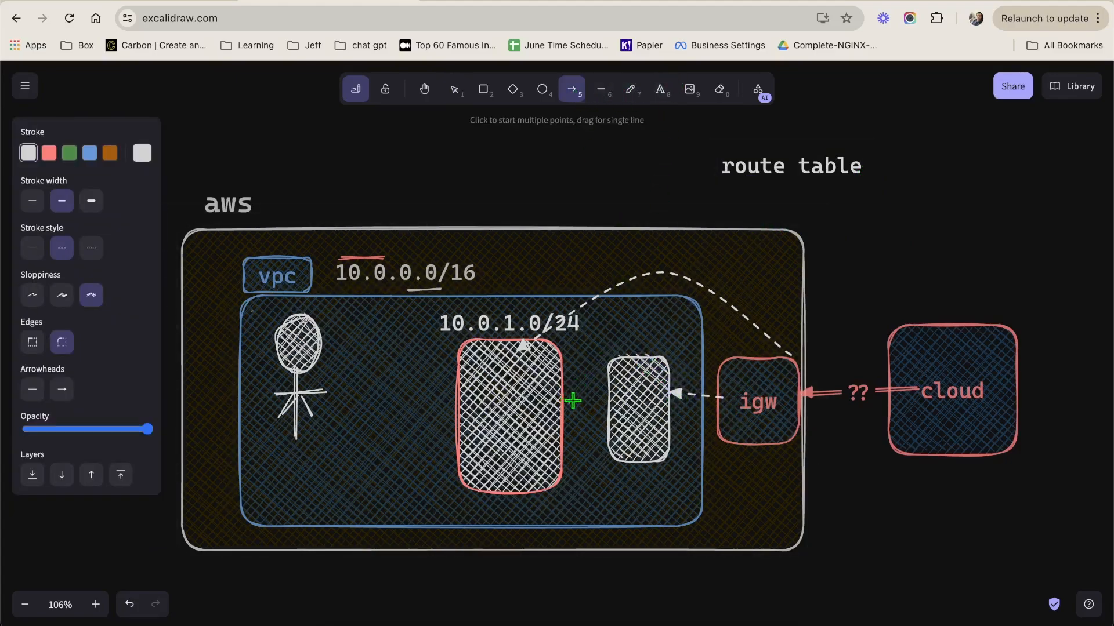
drag(569, 402, 658, 400)
key(Escape)
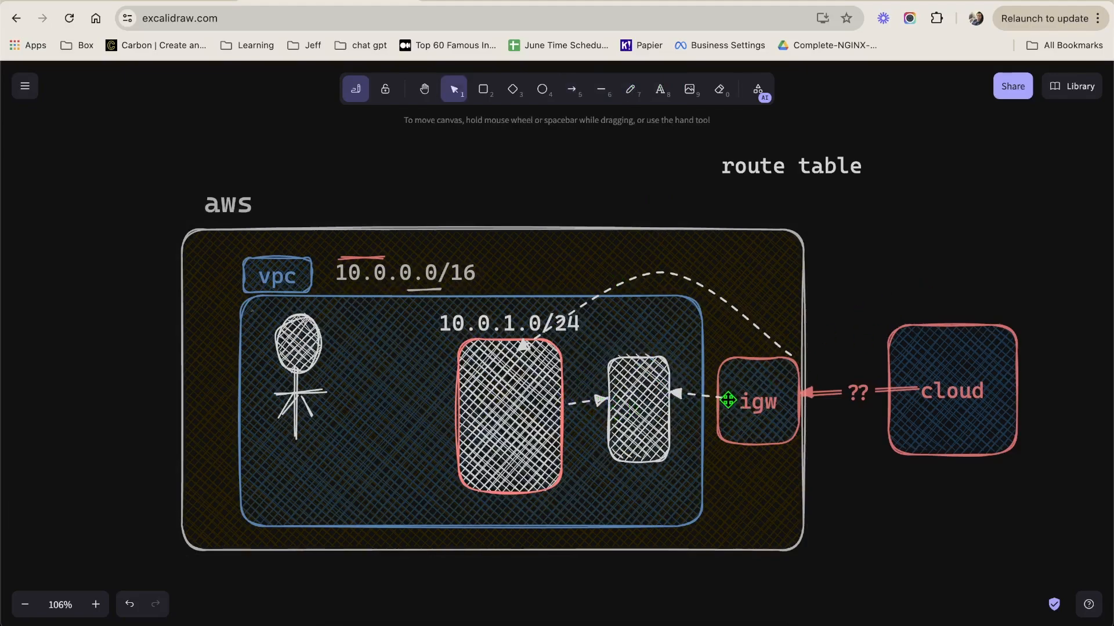
- Delete the two dashed arrows pointing at the small white rectangle from igw and from the subnet
click(701, 398)
key(Delete)
click(597, 406)
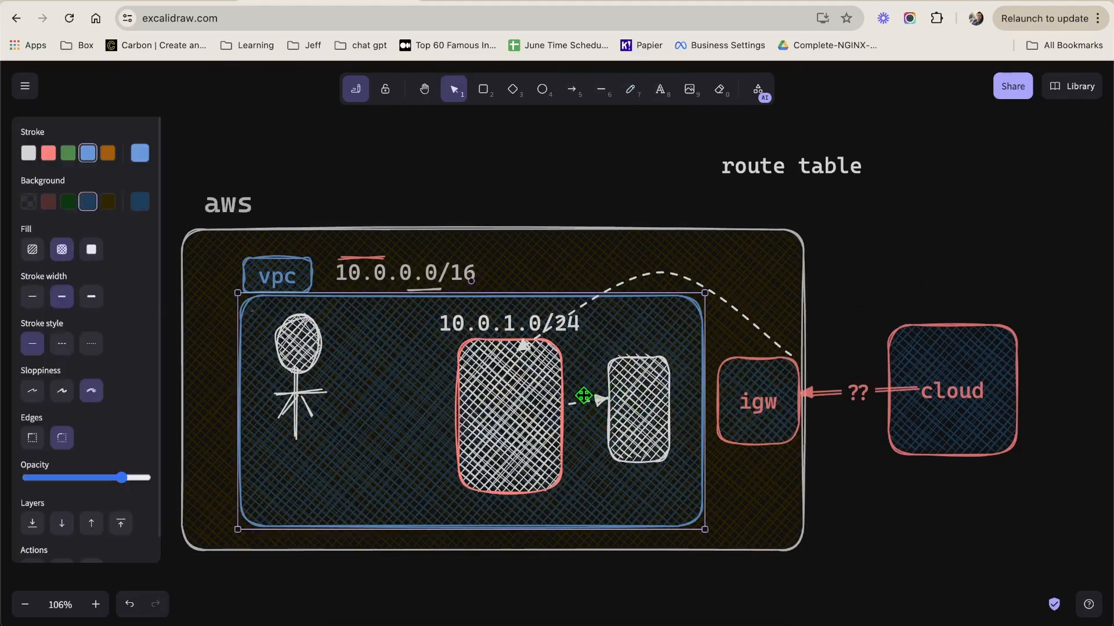
click(603, 403)
key(Delete)
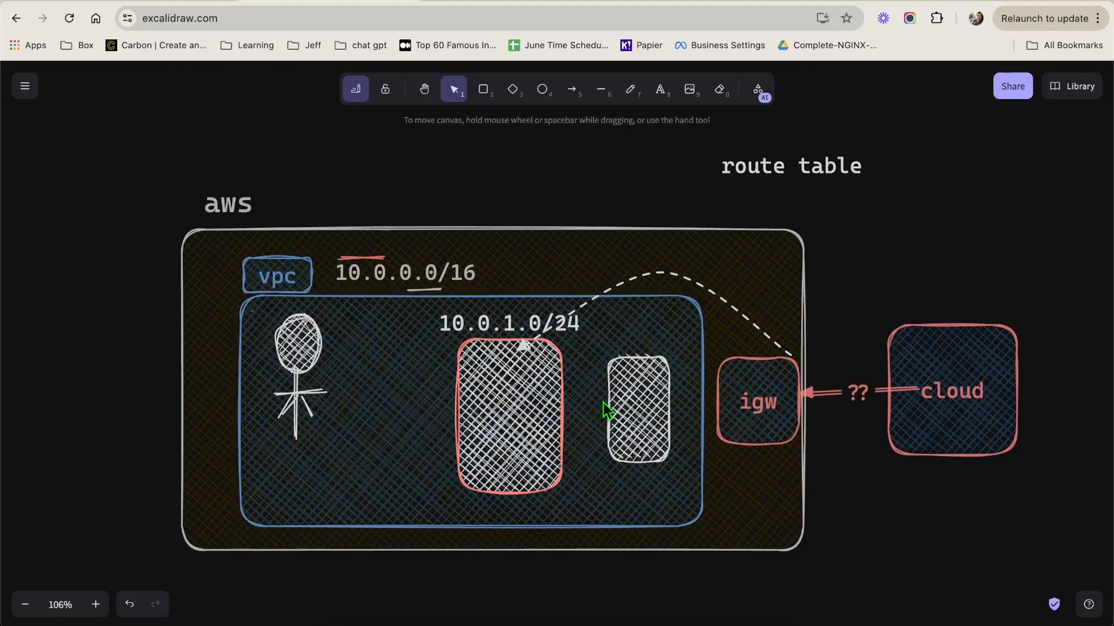
- Shift the small white rectangle right towards igw and move it back beside the subnet
click(651, 379)
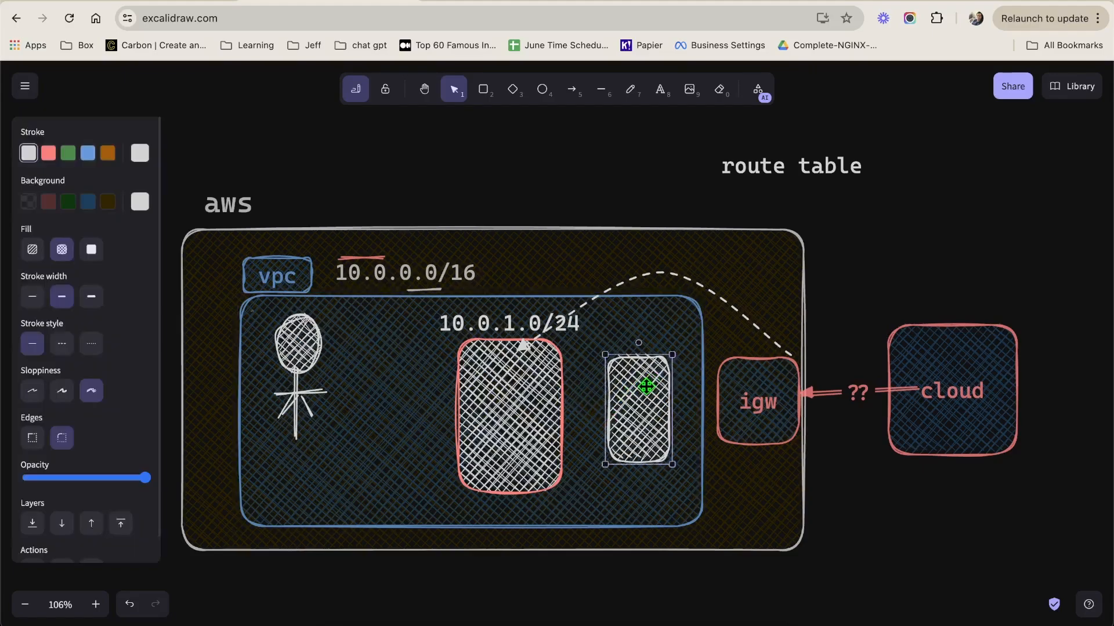
drag(650, 384, 670, 390)
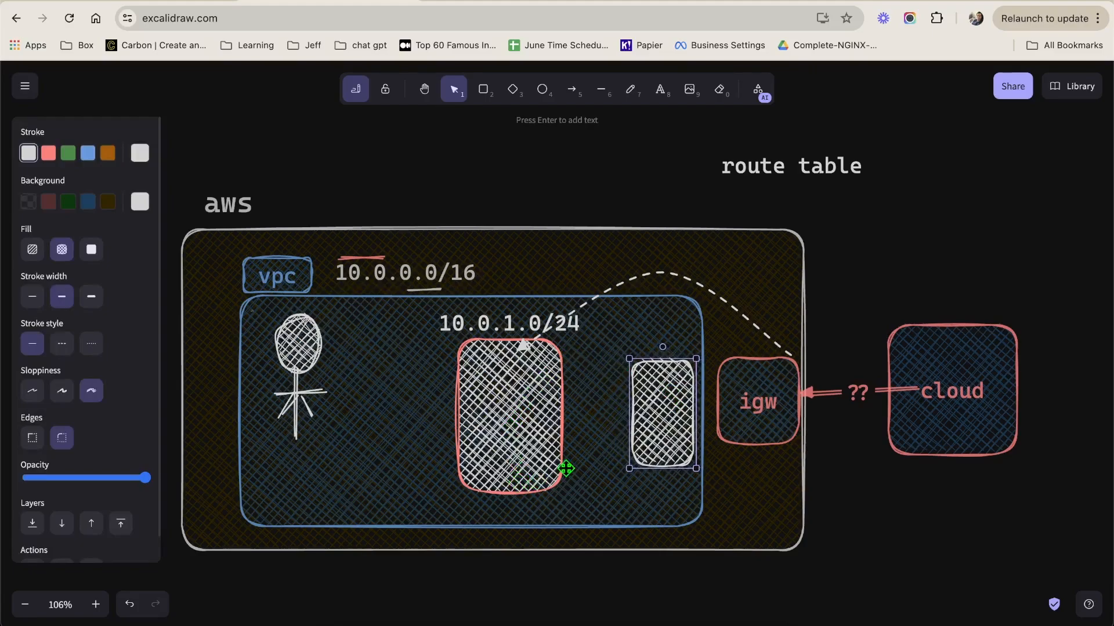
drag(661, 393, 639, 400)
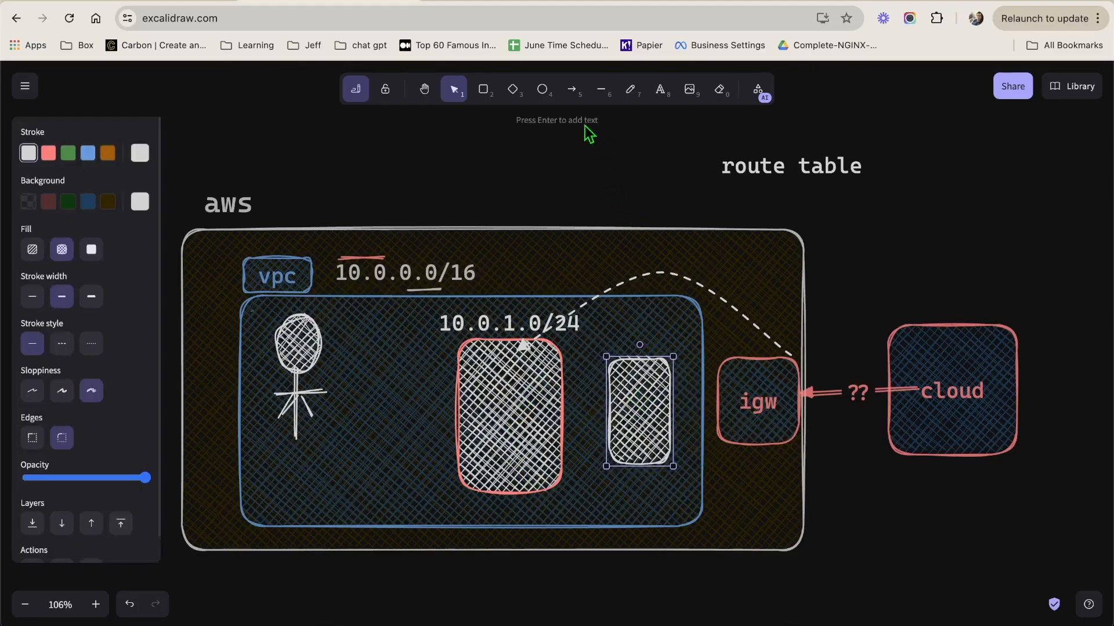
- Draw a dashed arrow to the top of the small white rectangle, with its tail at the "route table" label
click(576, 97)
drag(648, 270, 642, 343)
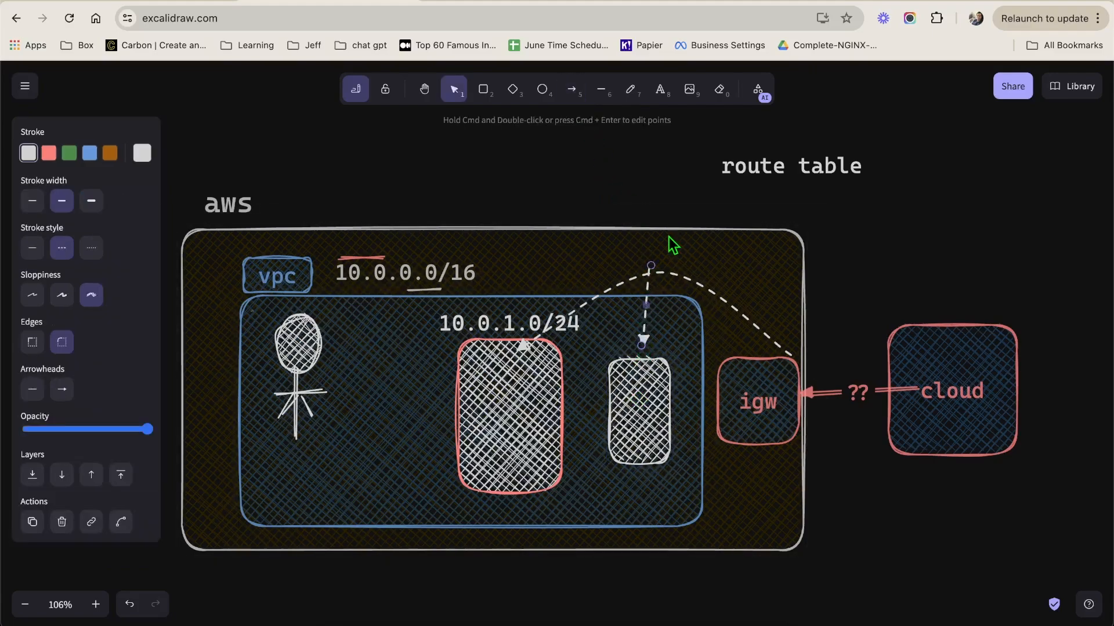
drag(651, 266, 721, 174)
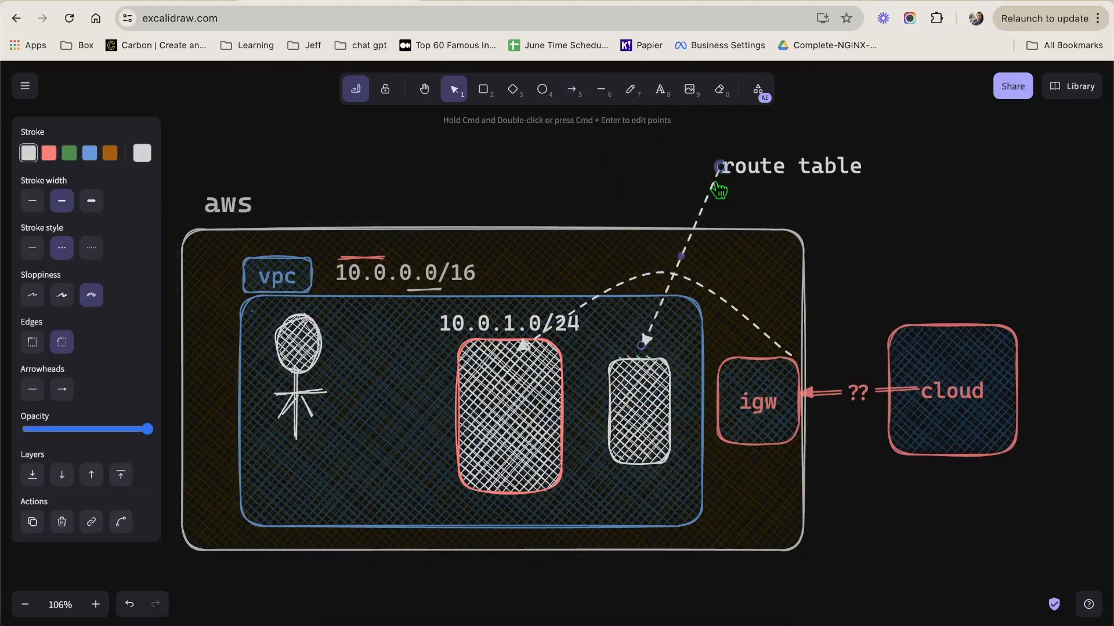
- Bend the dashed route table arrow leftward and draw a small dashed circle over its crossing with the igw-to-subnet arrow
drag(682, 259, 657, 256)
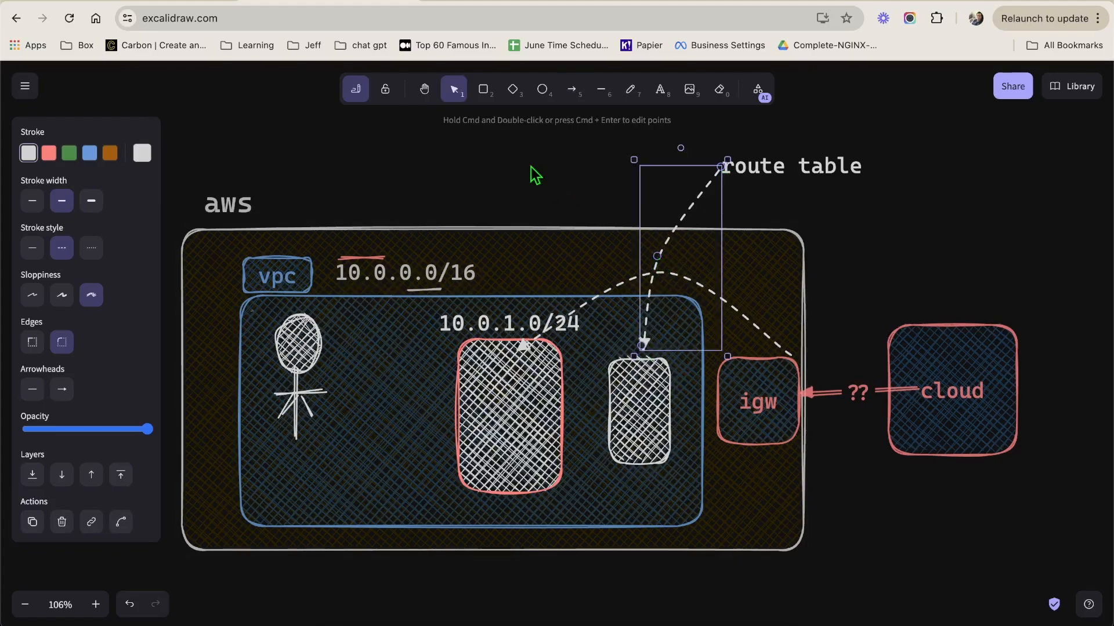
click(541, 88)
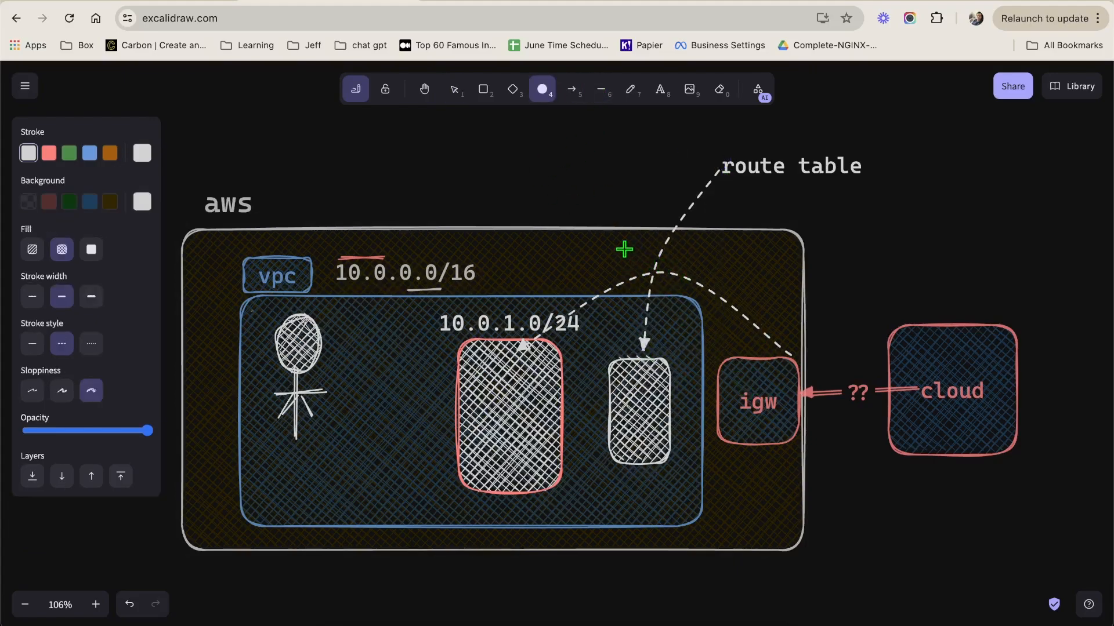
drag(626, 250, 679, 300)
click(950, 254)
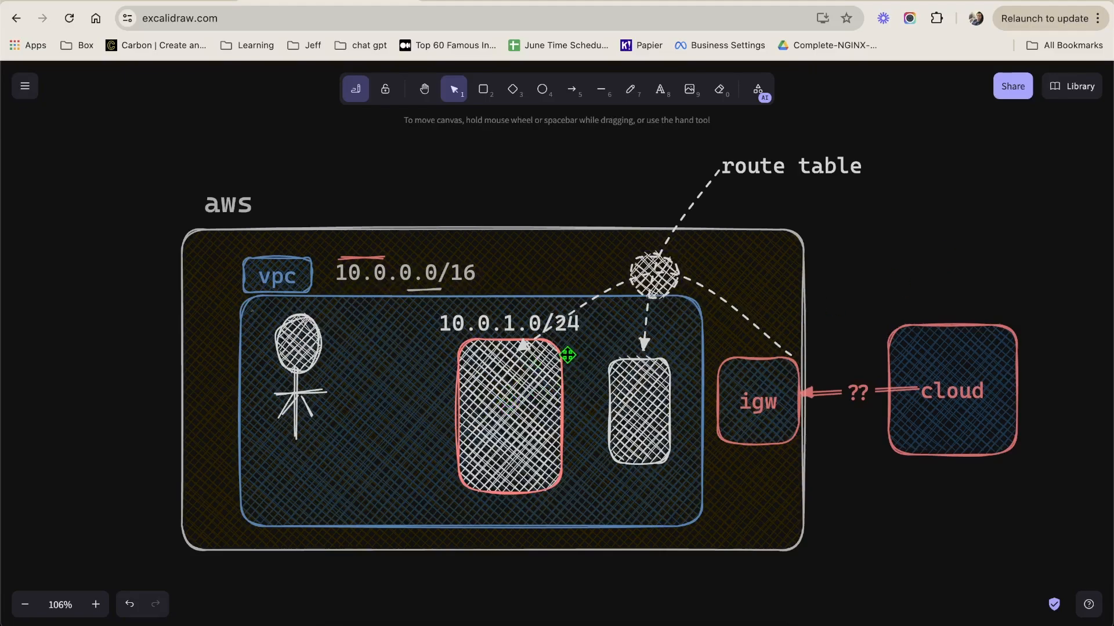
- Switch to the AWS VPC console and fill in a new route table named poridhu-public in poridhivpc
click(504, 2)
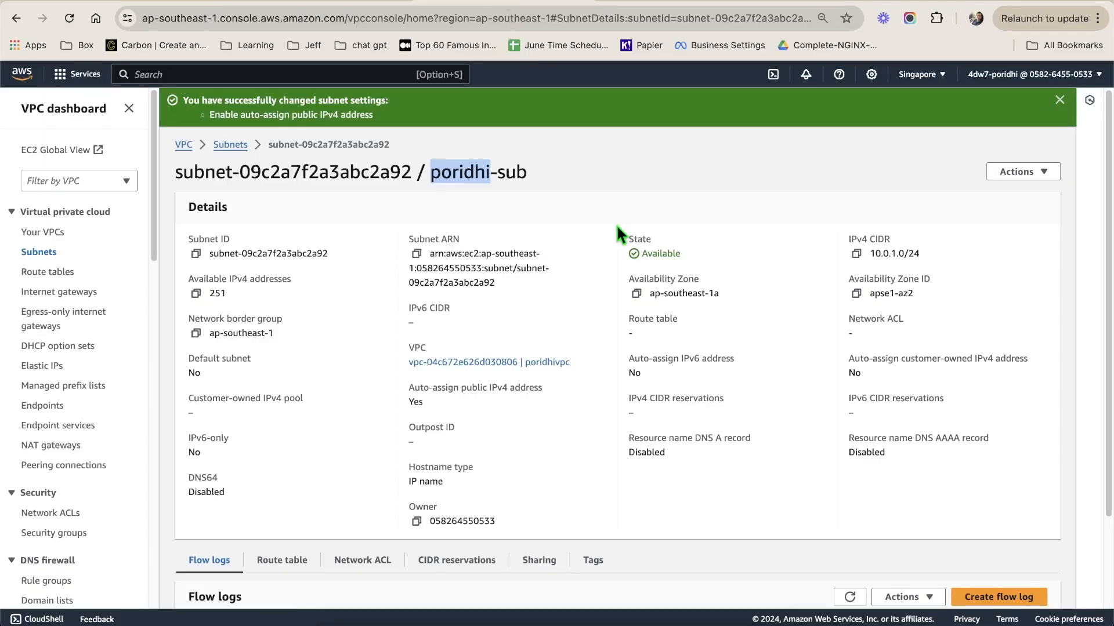
click(53, 274)
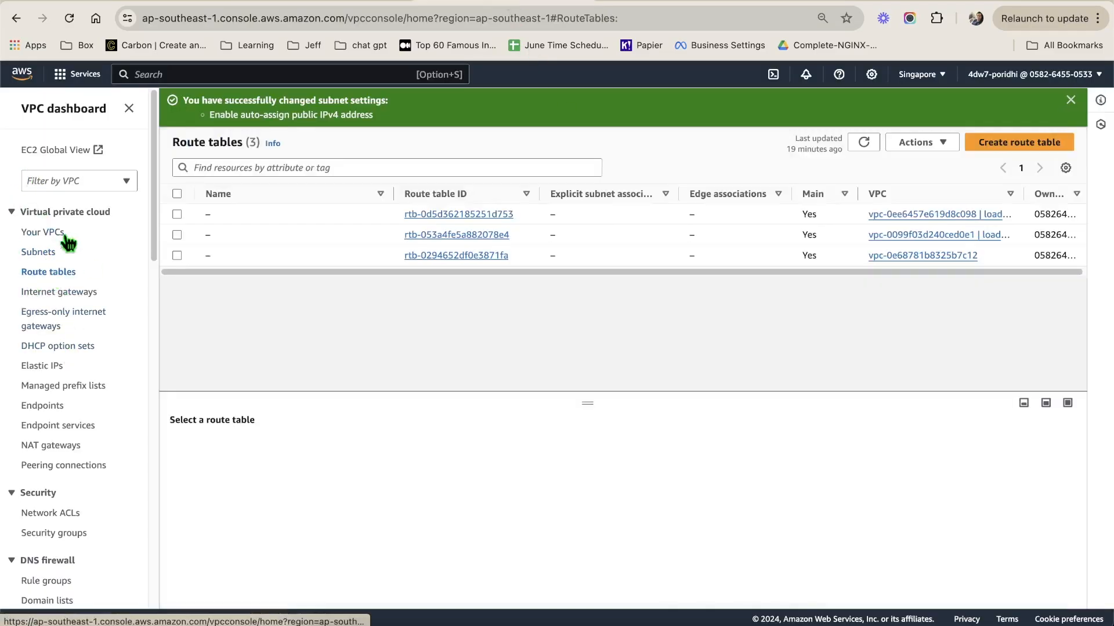
click(1053, 142)
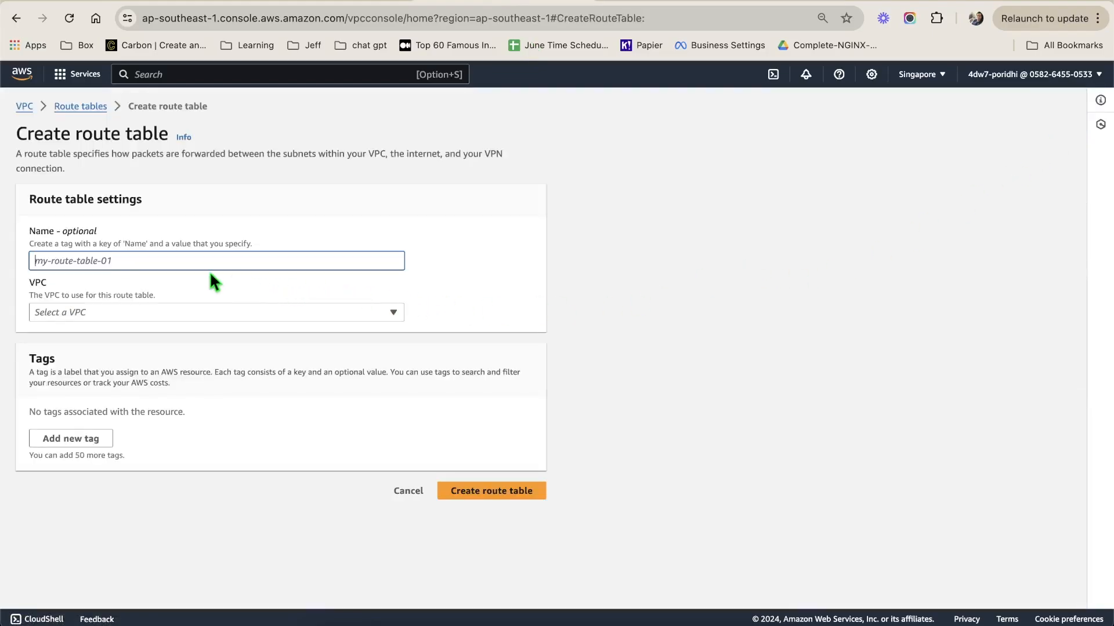
click(171, 314)
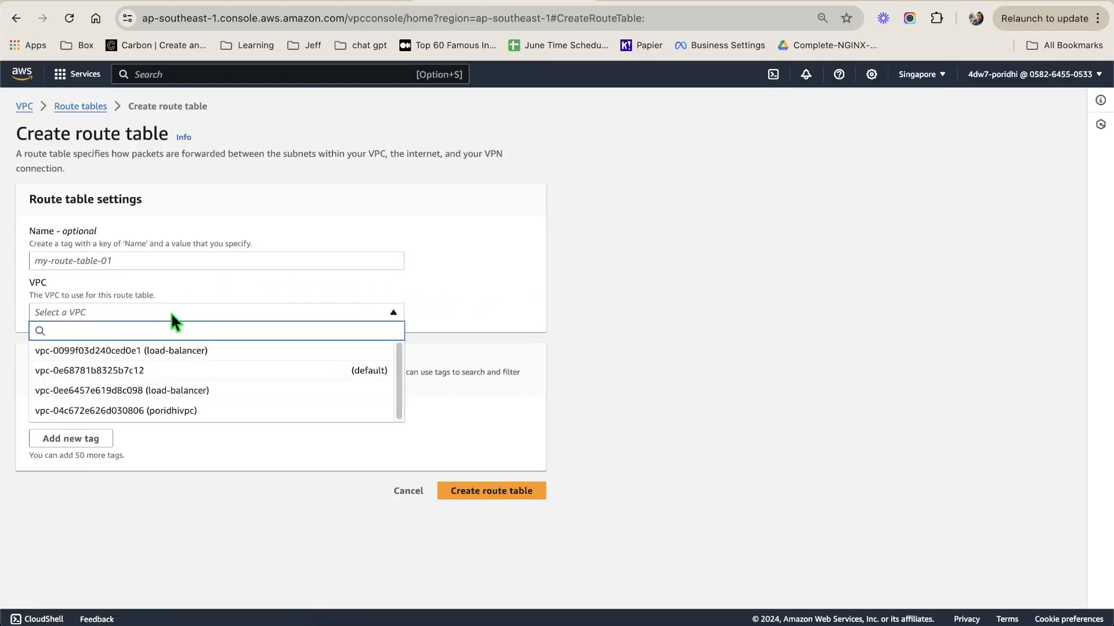
click(202, 412)
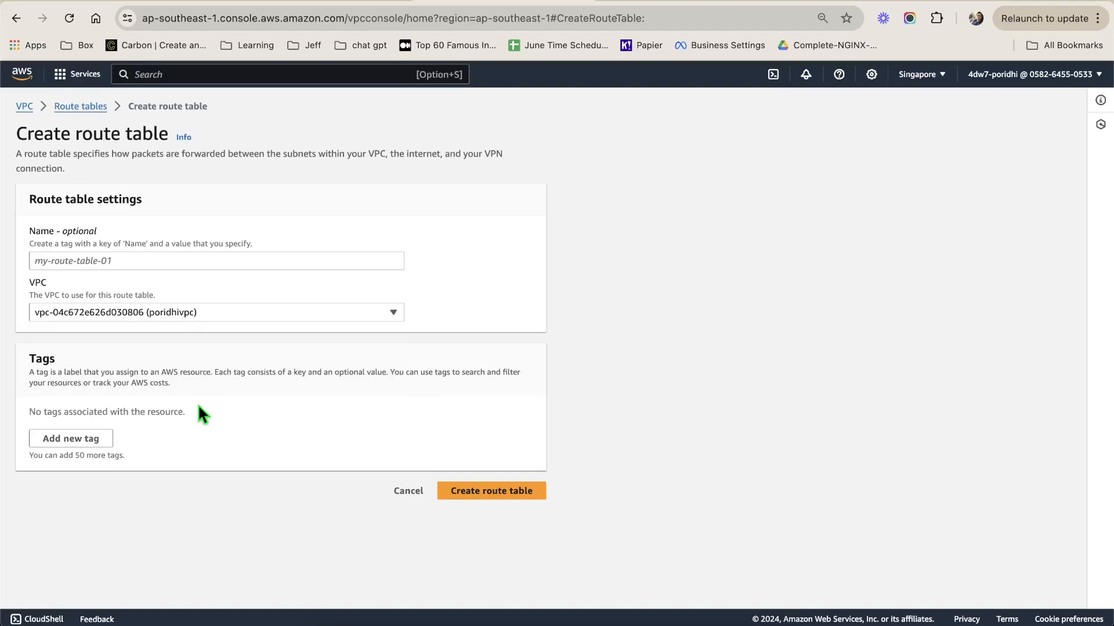
click(208, 263)
text(poridhu-public)
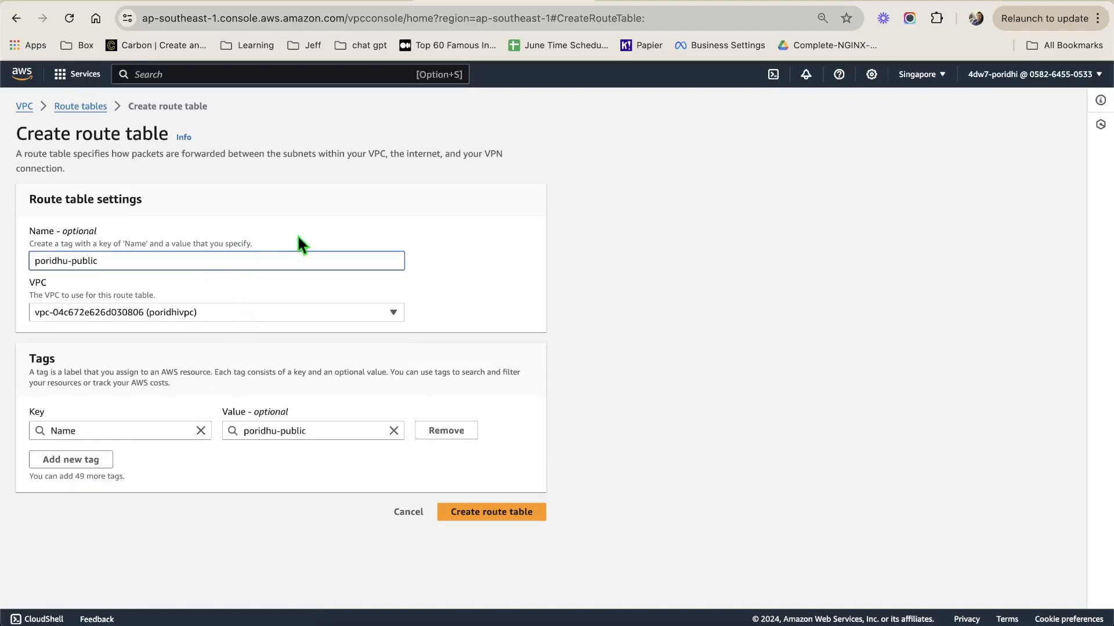
click(323, 217)
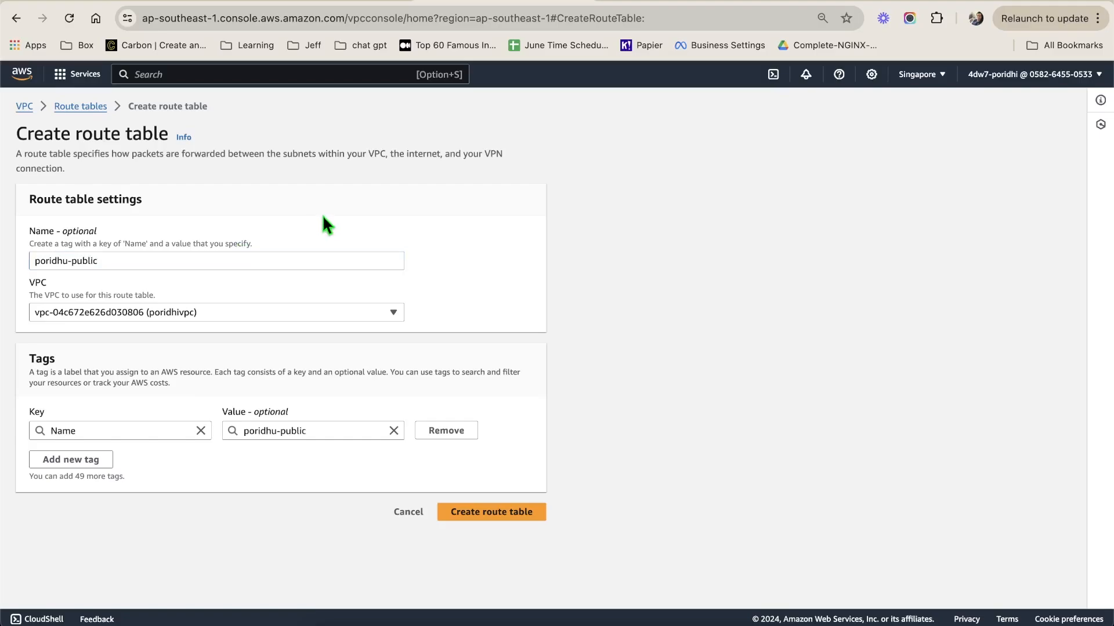
- Point out the small white rectangle in the Excalidraw diagram, and create the poridhu-public route table in AWS
click(367, 5)
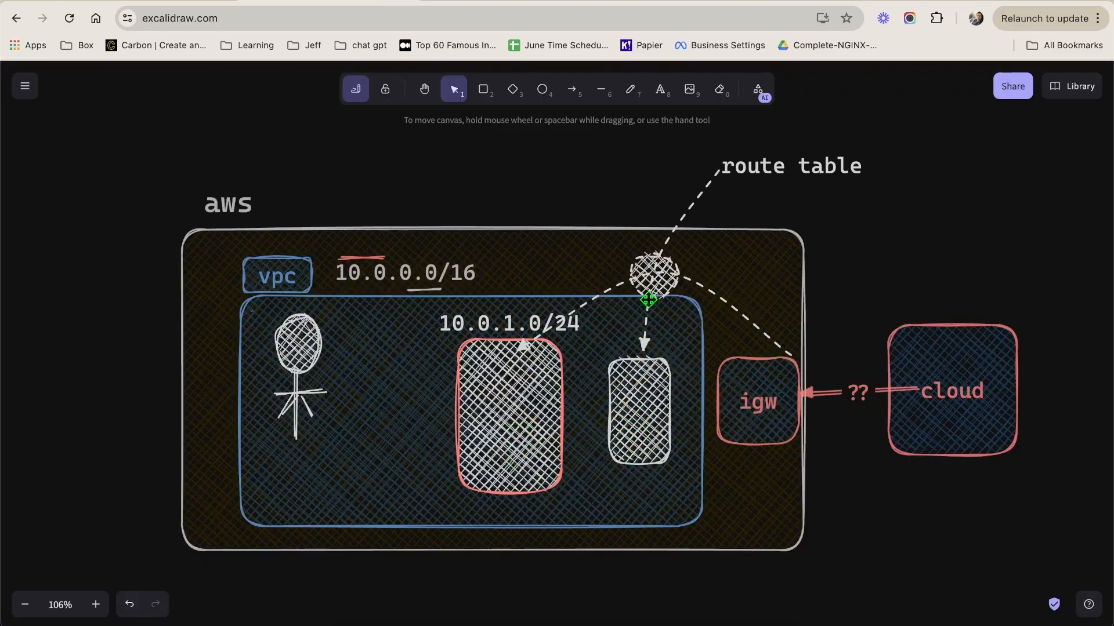
click(645, 388)
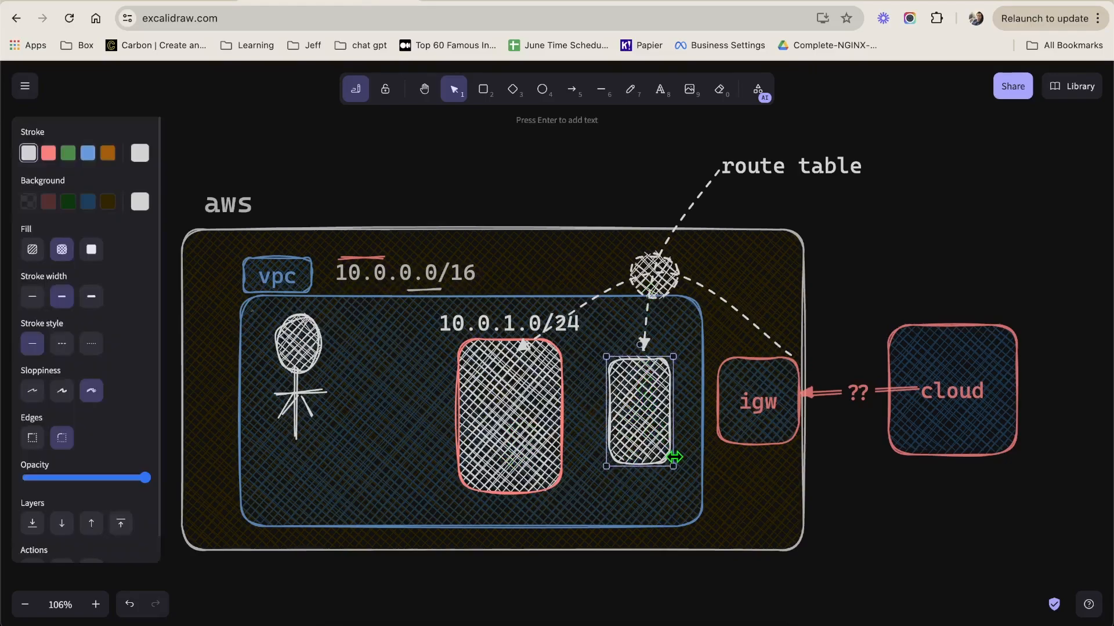
click(518, 2)
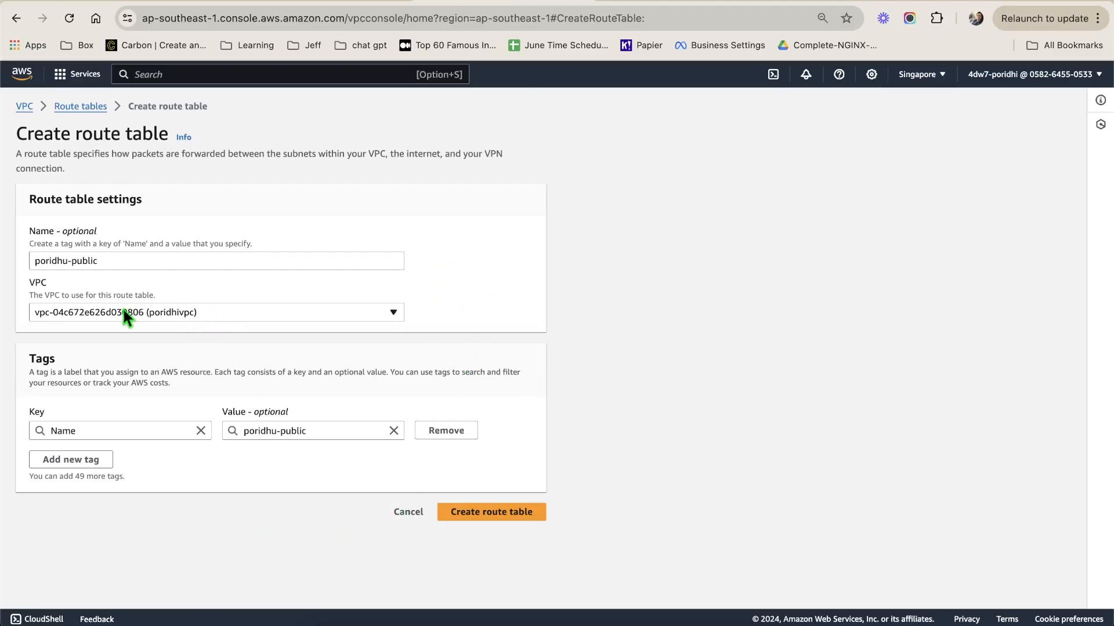
click(487, 517)
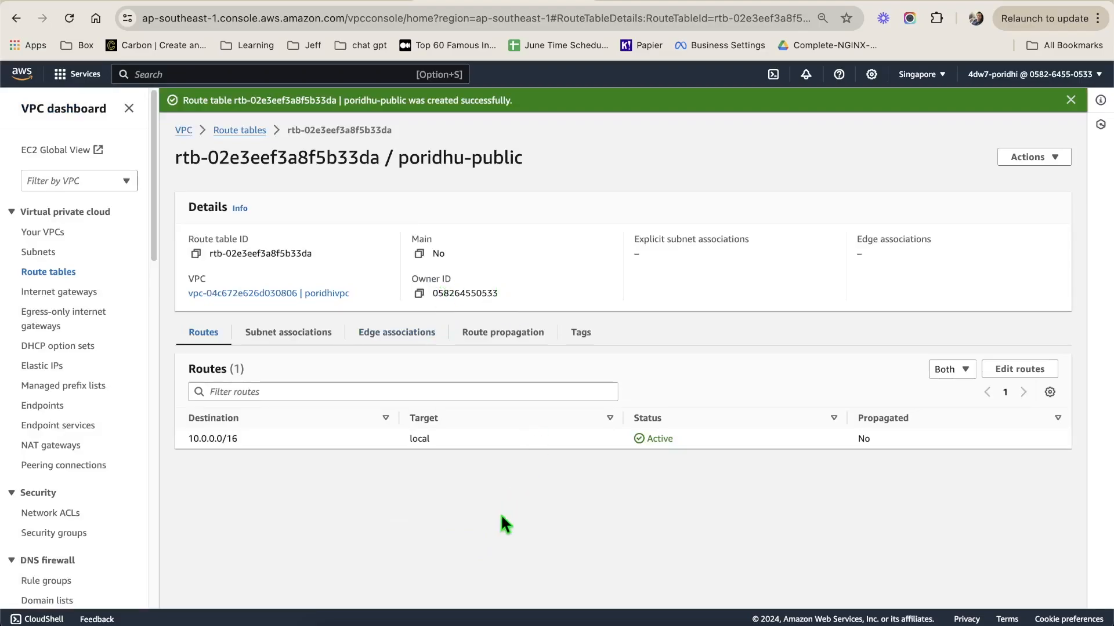
- Show the route table's available actions in AWS, and nudge the small white rectangle slightly down and right in Excalidraw
click(1009, 157)
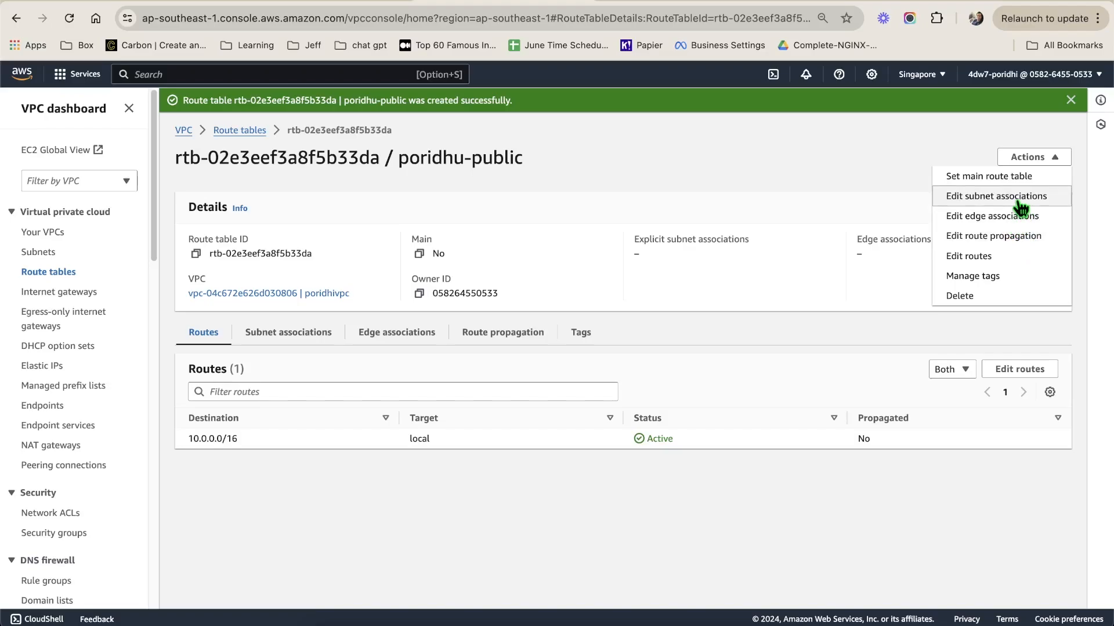
click(345, 3)
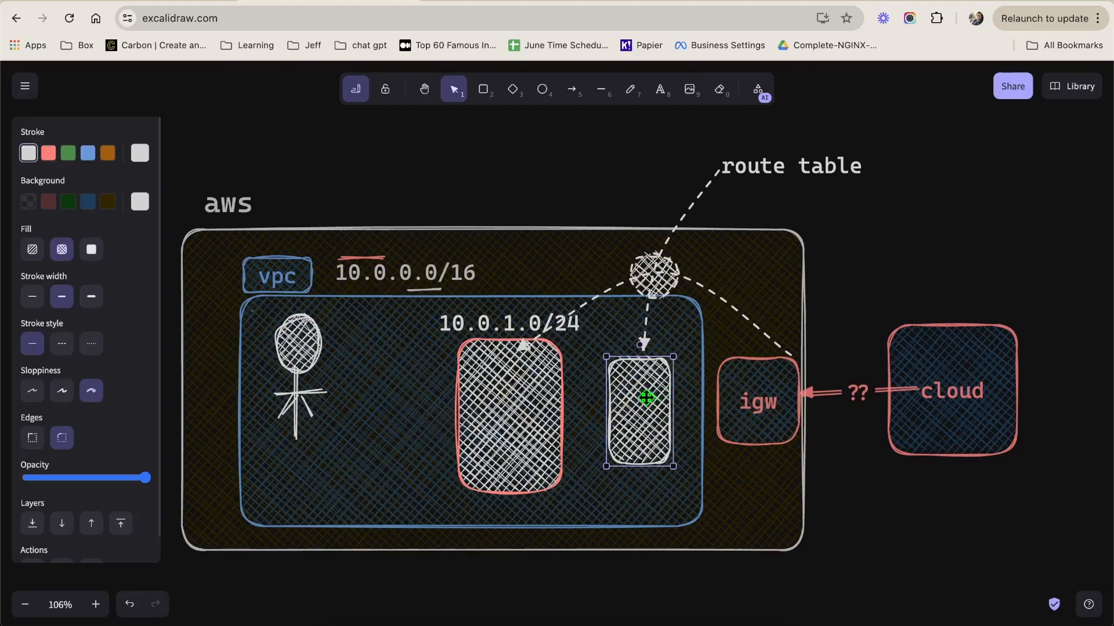
mouse_move(650, 393)
mouse_down()
mouse_move(516, 134)
mouse_move(472, 255)
mouse_move(390, 358)
mouse_move(441, 286)
mouse_move(648, 381)
mouse_move(656, 413)
mouse_up()
click(549, 371)
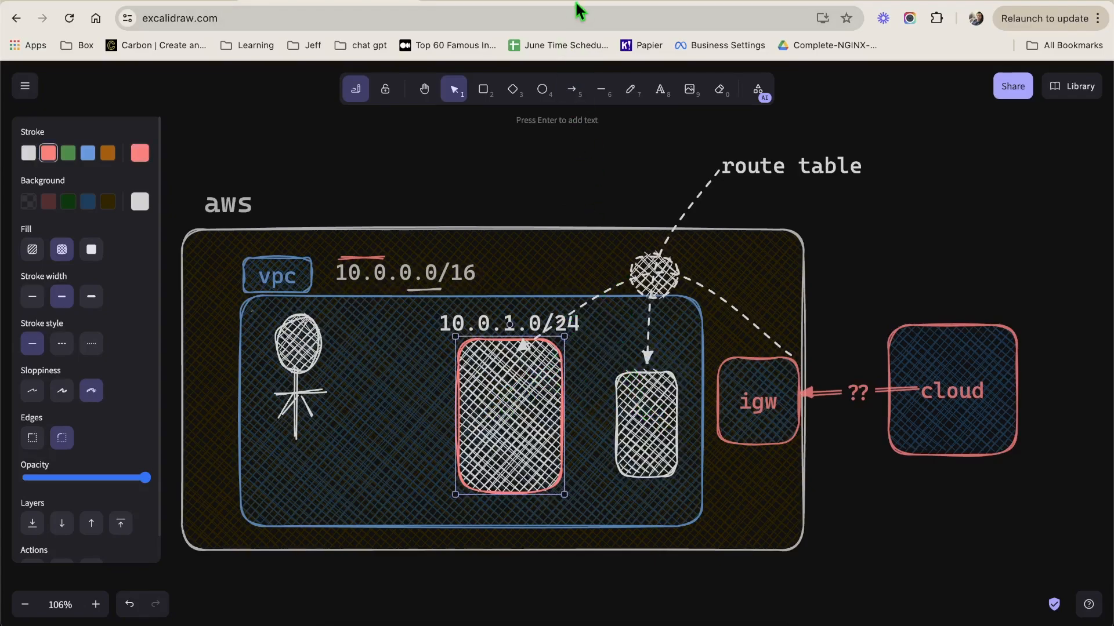
- Return to AWS and associate the poridhi-sub subnet with the poridhu-public route table
click(504, 3)
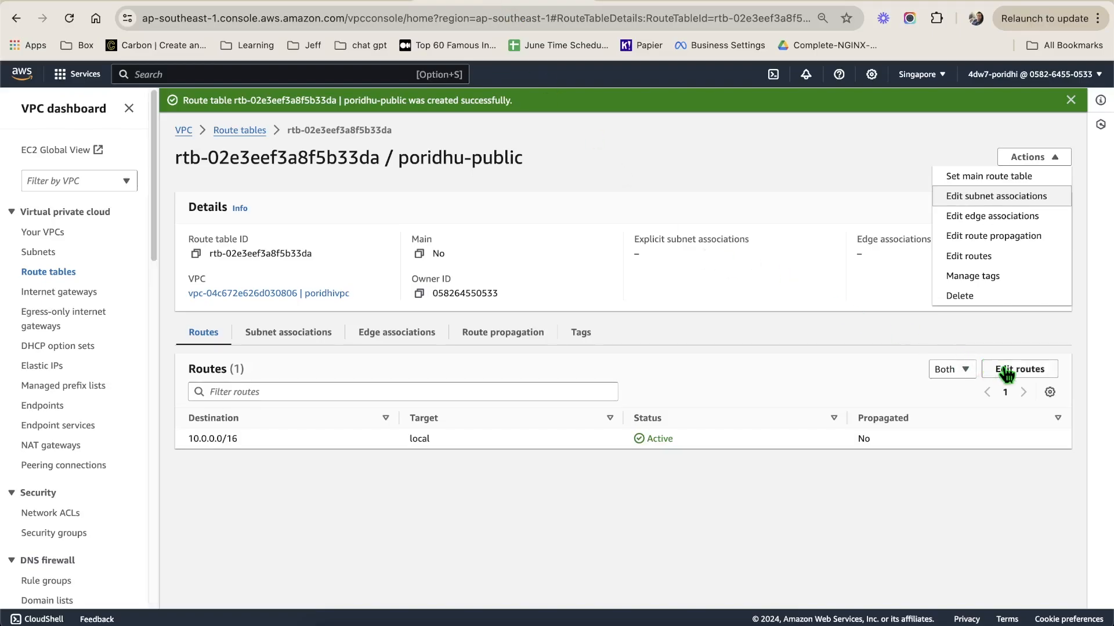
click(996, 196)
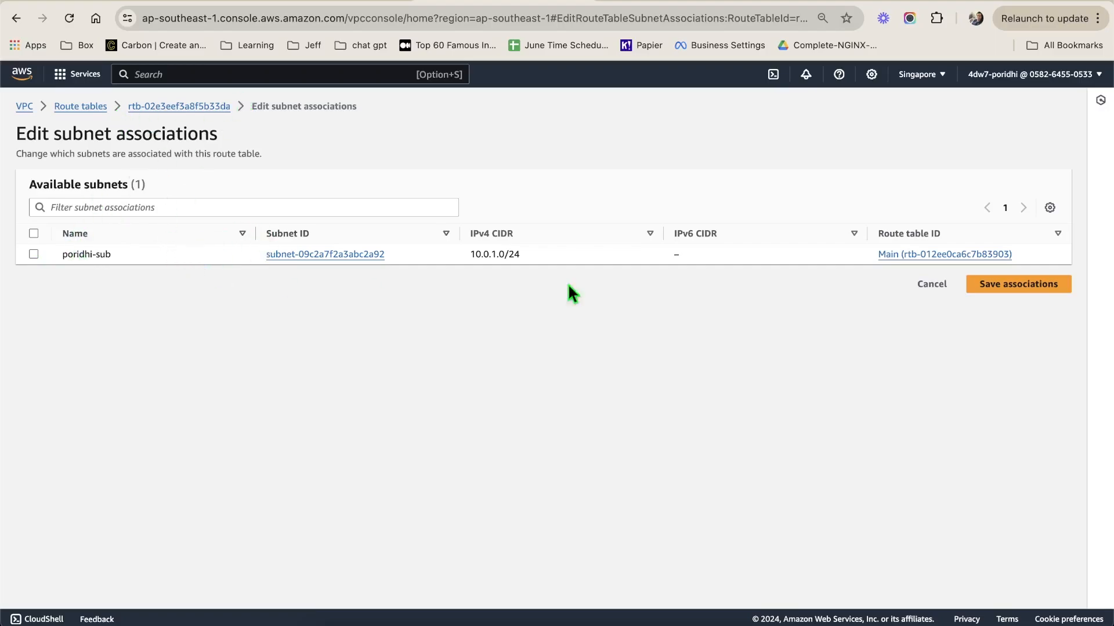
click(34, 254)
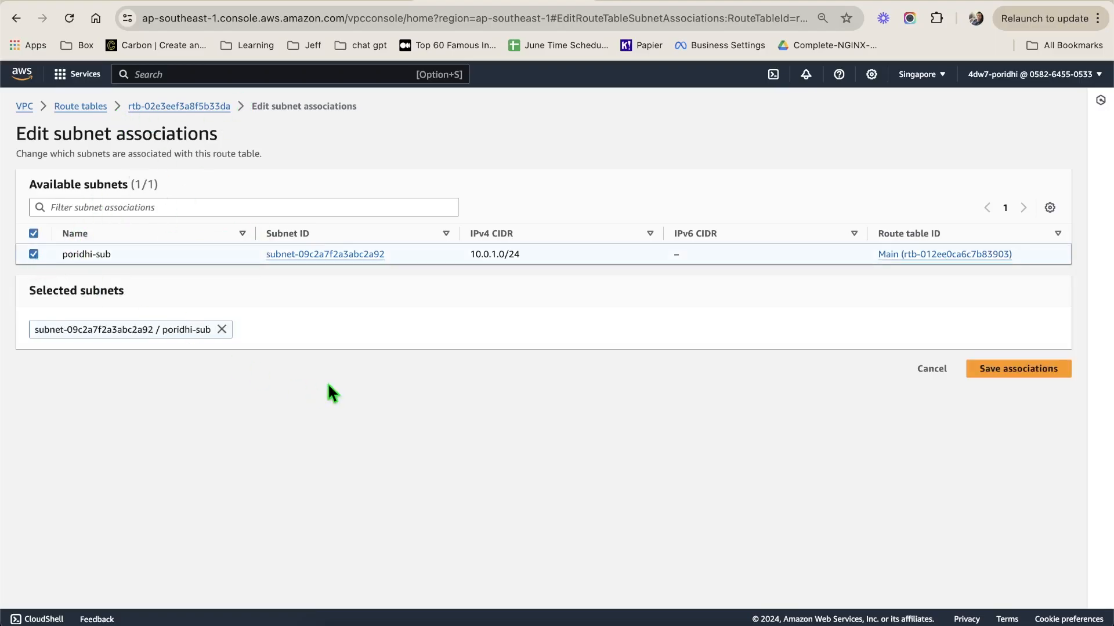
click(1048, 371)
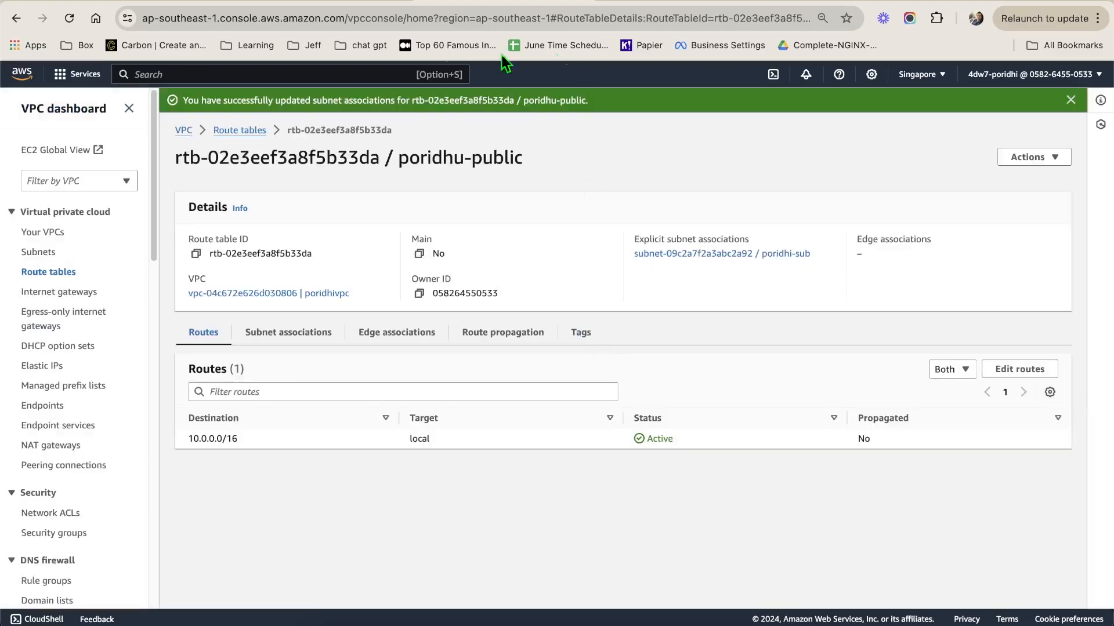
- In Excalidraw, move the small white rectangle left towards the subnet and point between the two with the laser pointer
click(352, 2)
click(651, 397)
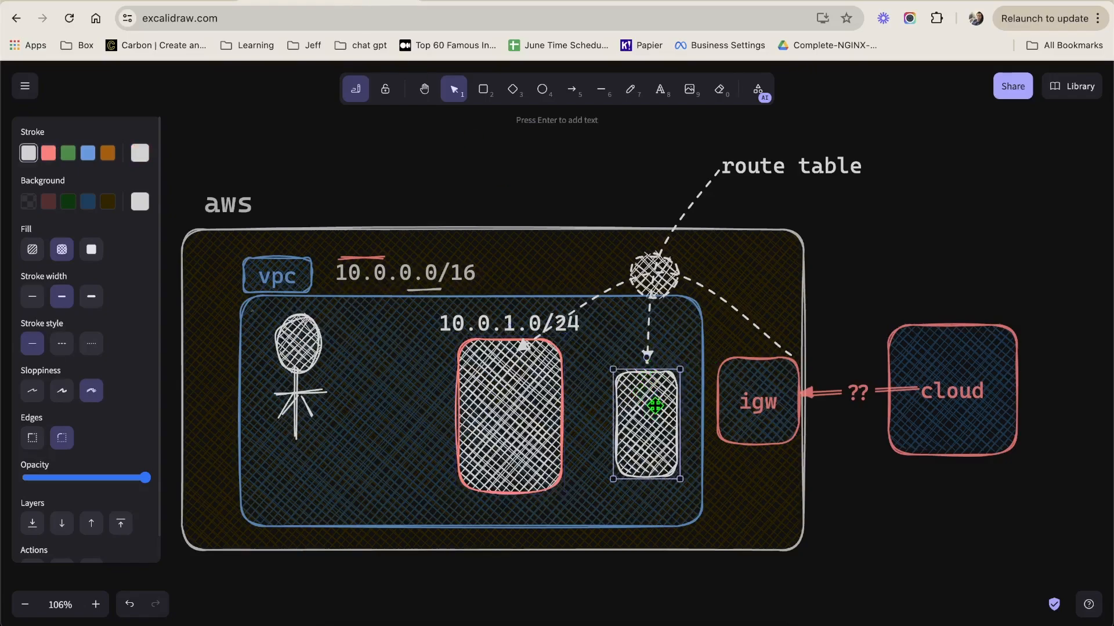
mouse_move(654, 405)
mouse_down()
mouse_move(543, 398)
mouse_move(622, 410)
mouse_up()
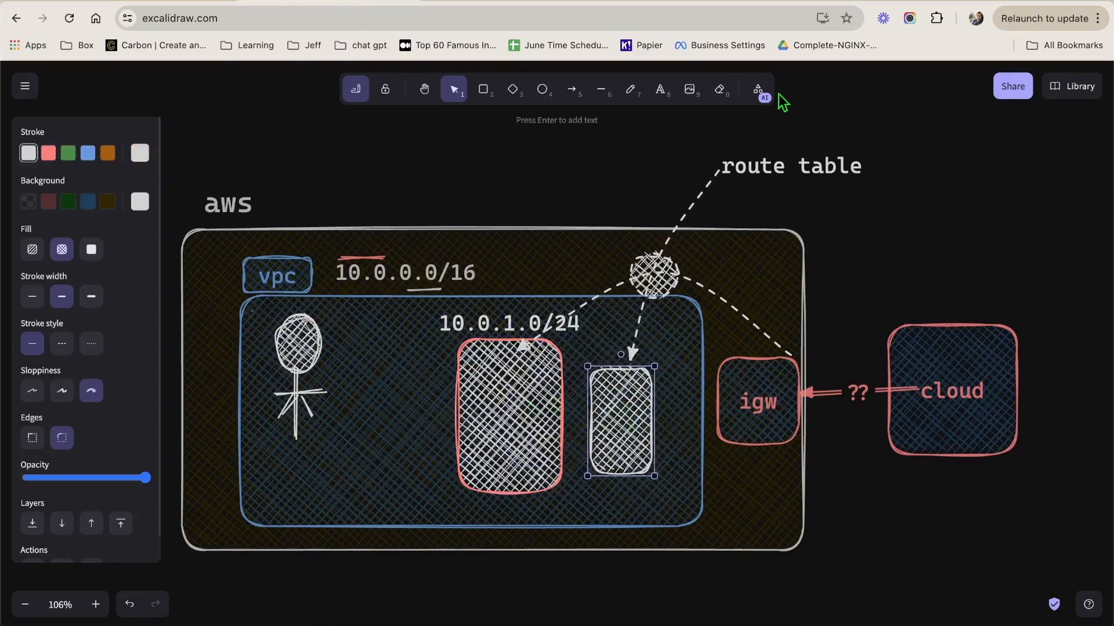
click(758, 91)
click(696, 174)
mouse_move(579, 398)
mouse_down()
mouse_move(542, 423)
mouse_move(719, 432)
mouse_move(609, 409)
mouse_up()
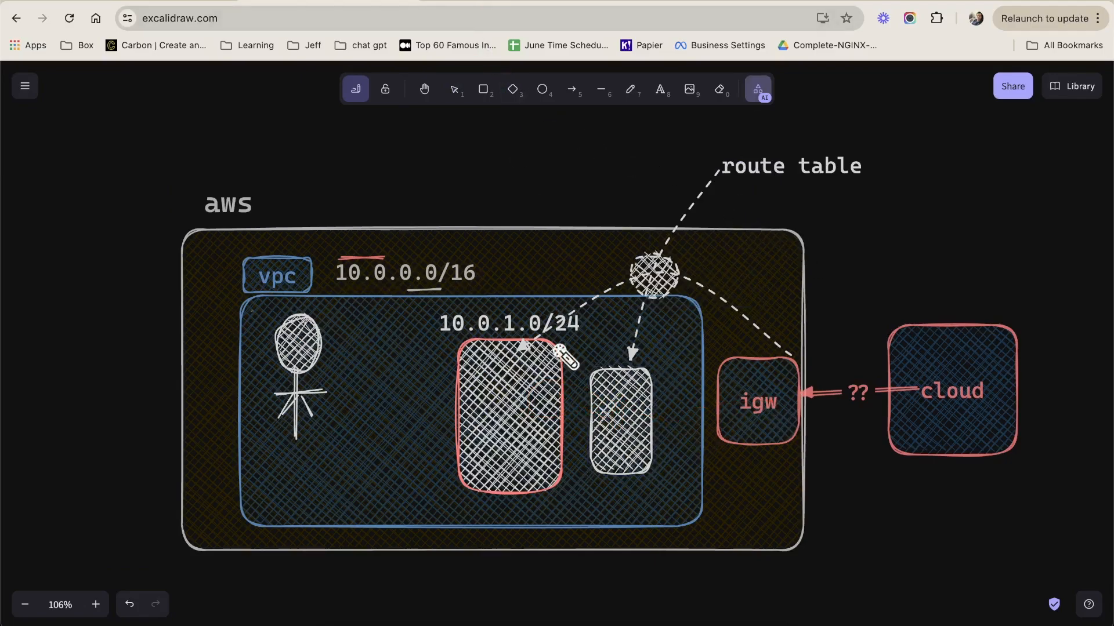
- Move the small white rectangle right, away from the subnet, and reduce its height to a small box under the route table arrow
key(v)
drag(627, 390, 649, 386)
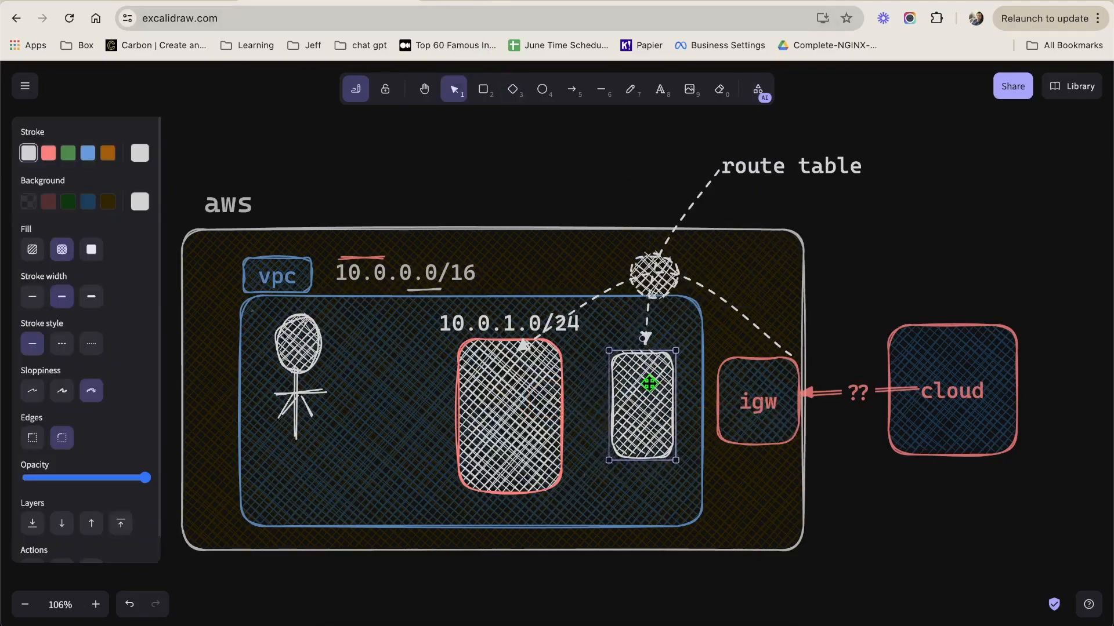
mouse_move(675, 458)
mouse_down()
mouse_move(673, 394)
mouse_move(641, 397)
mouse_move(649, 438)
mouse_up()
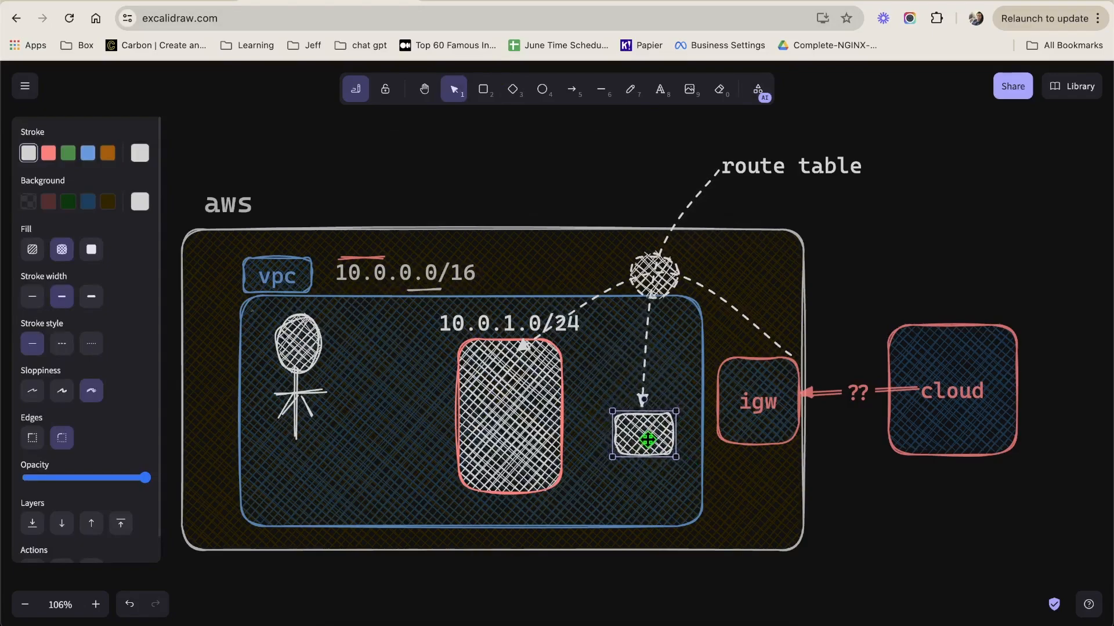
click(648, 356)
click(522, 364)
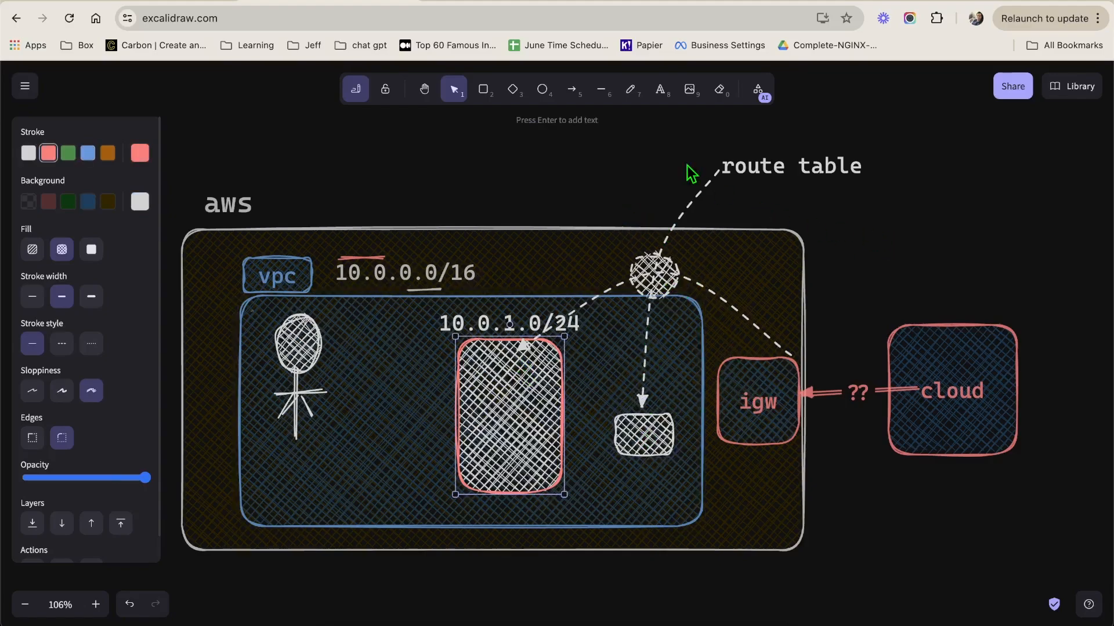
- Switch to AWS and open the details of the poridhu-public route table from the route tables list
click(453, 1)
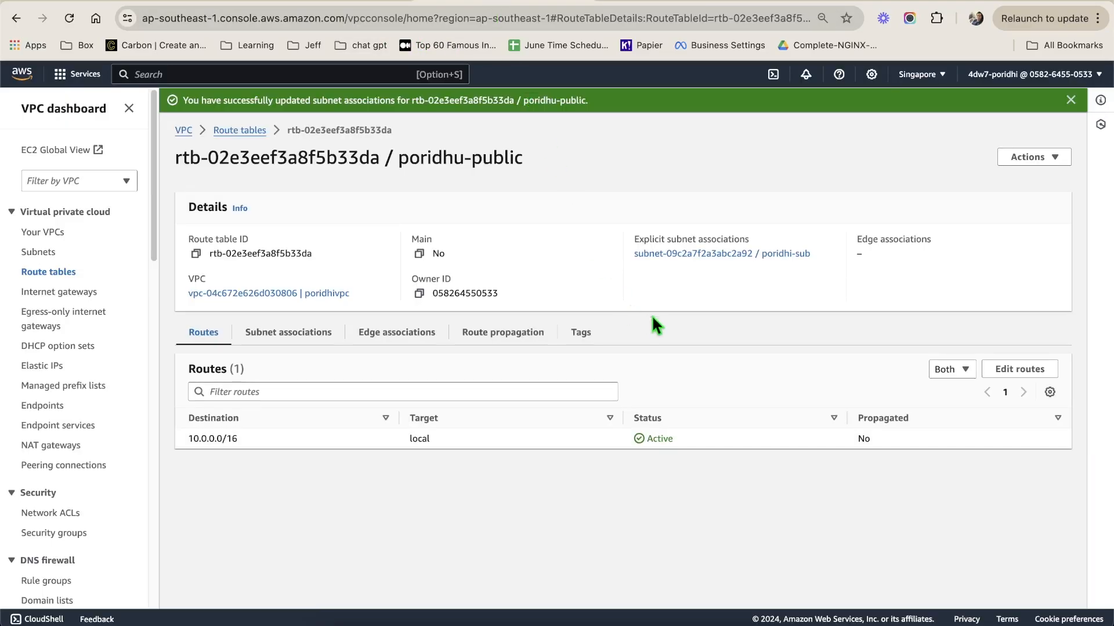
click(63, 276)
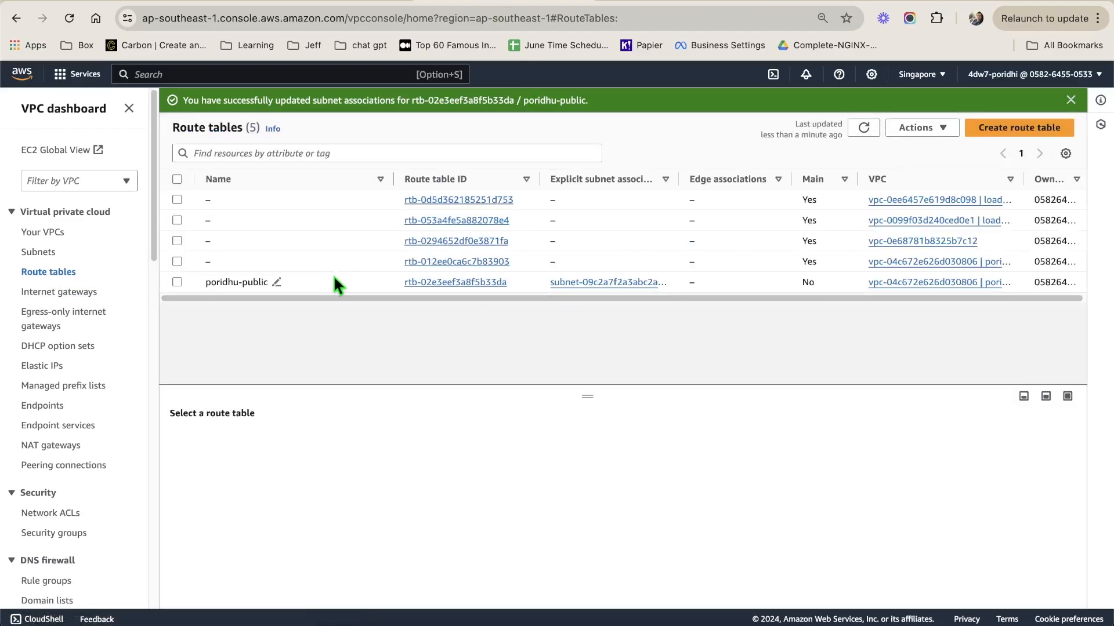
click(465, 283)
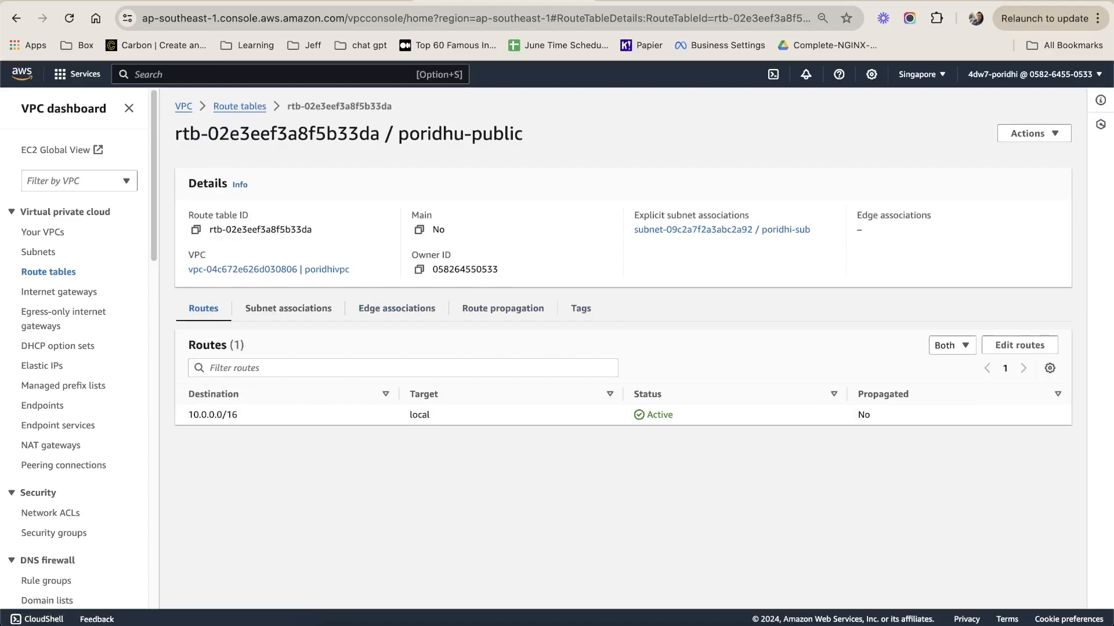
- In Excalidraw, move the small white rectangle slightly up and left beside the subnet, and select the igw box
click(352, 2)
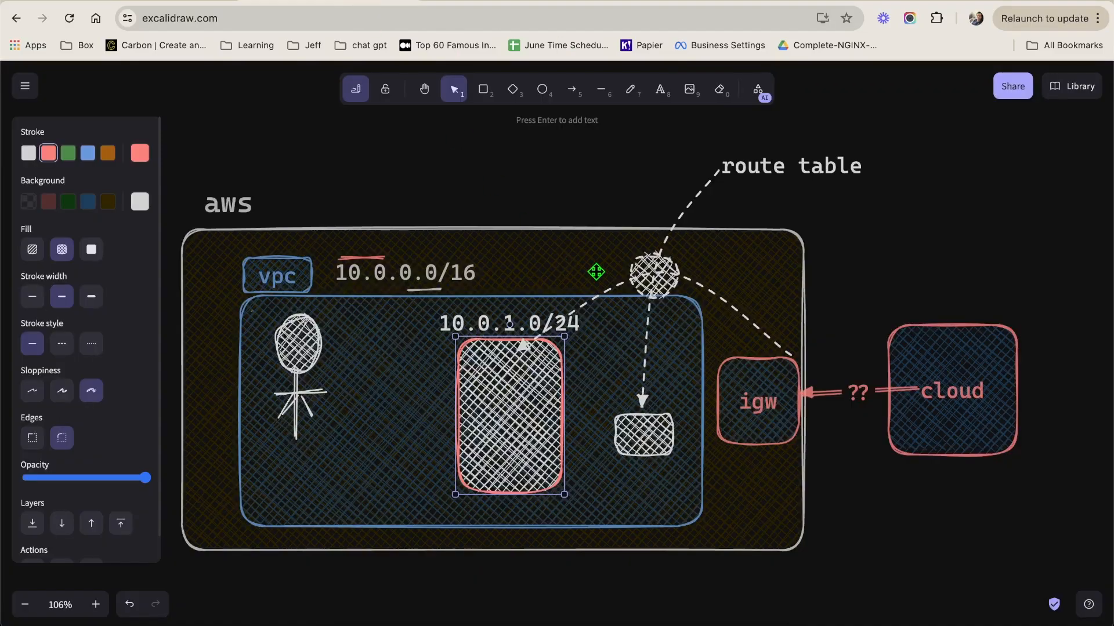
click(319, 322)
click(651, 436)
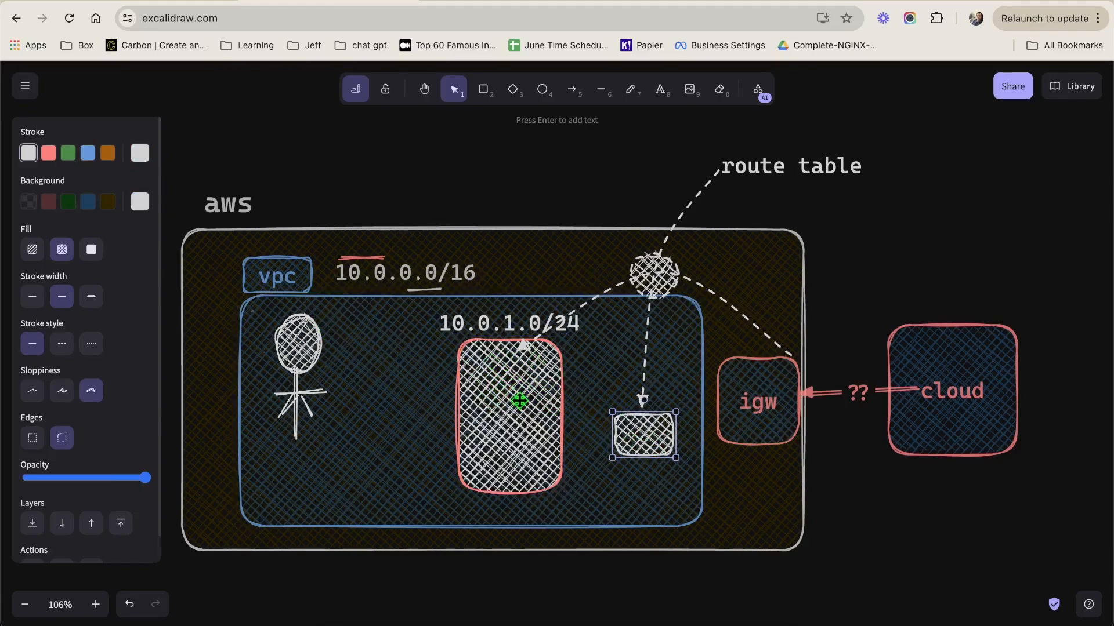
drag(638, 441, 628, 413)
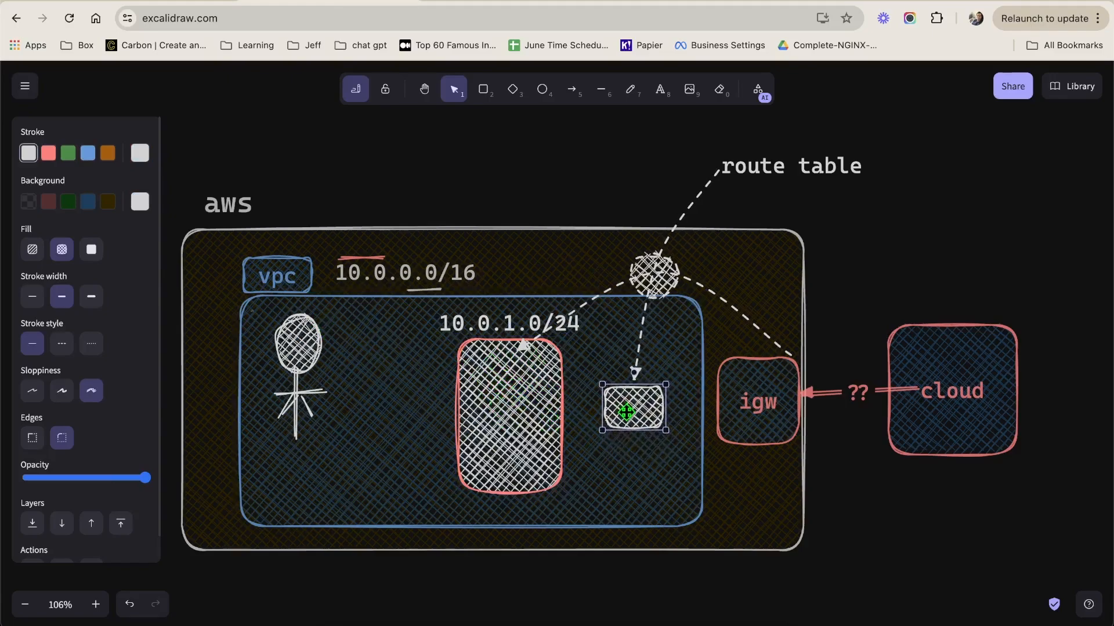
click(875, 299)
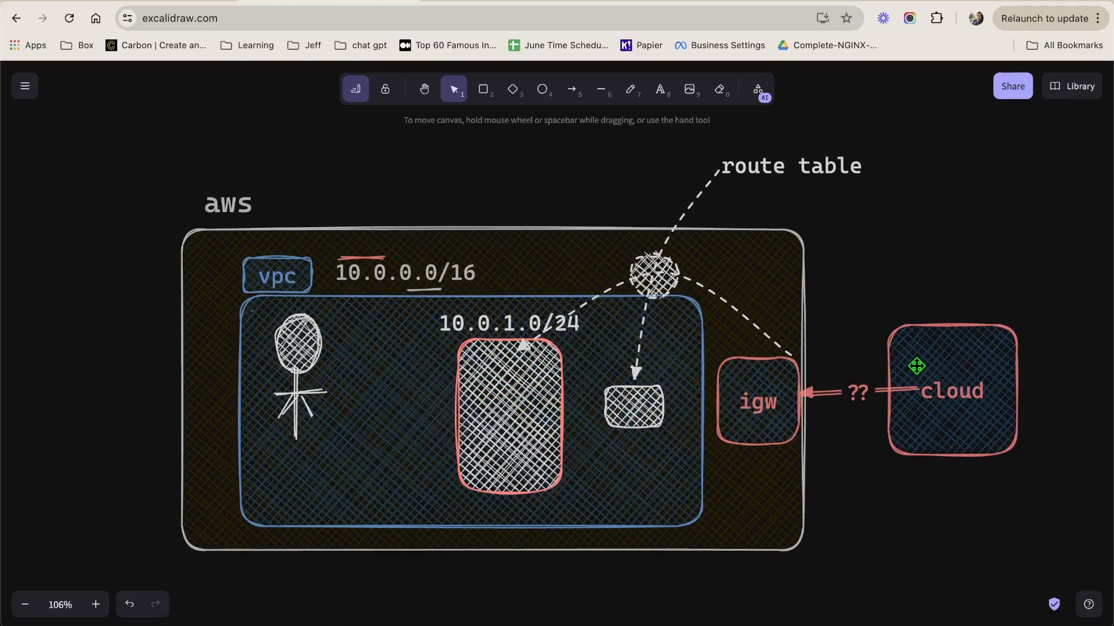
click(748, 427)
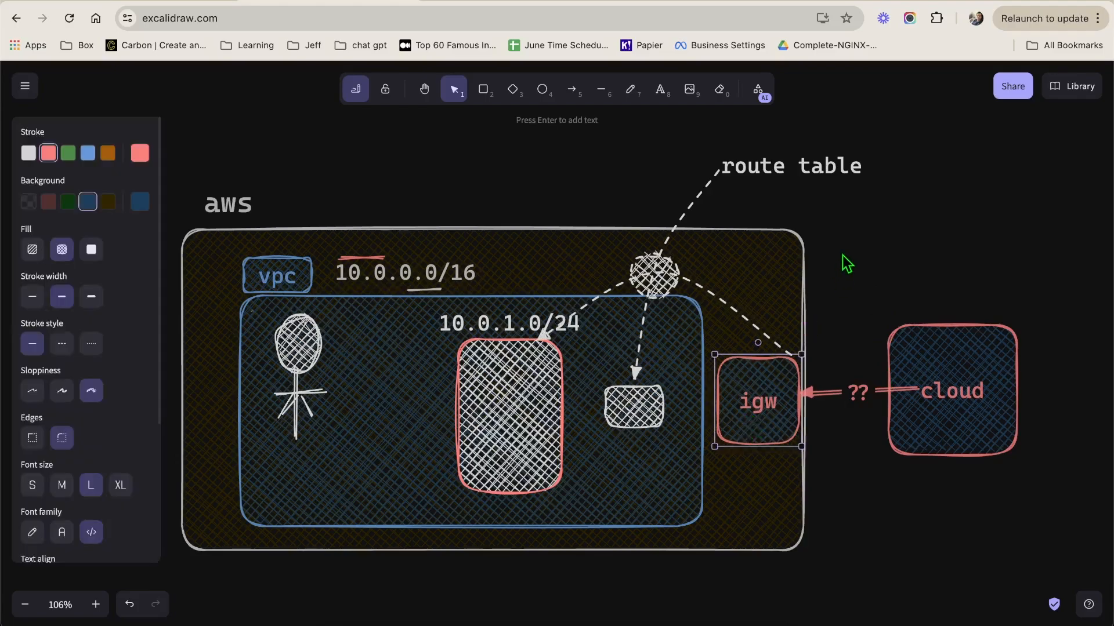
- Point out the VPC address range, the subnet address and the igw box with the laser pointer
click(572, 88)
key(Escape)
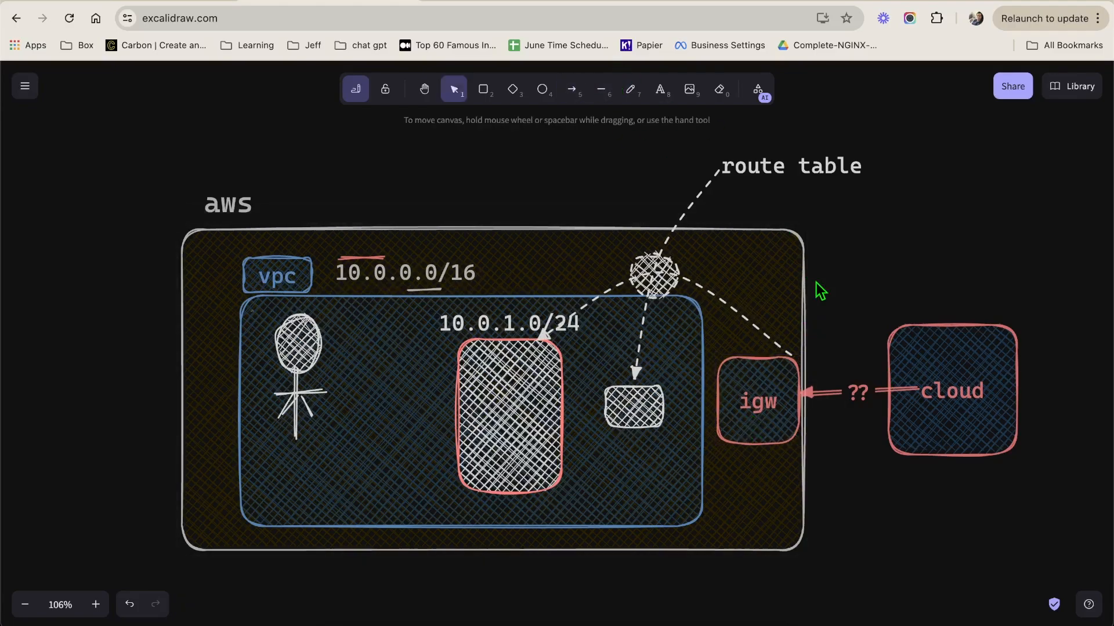
click(754, 403)
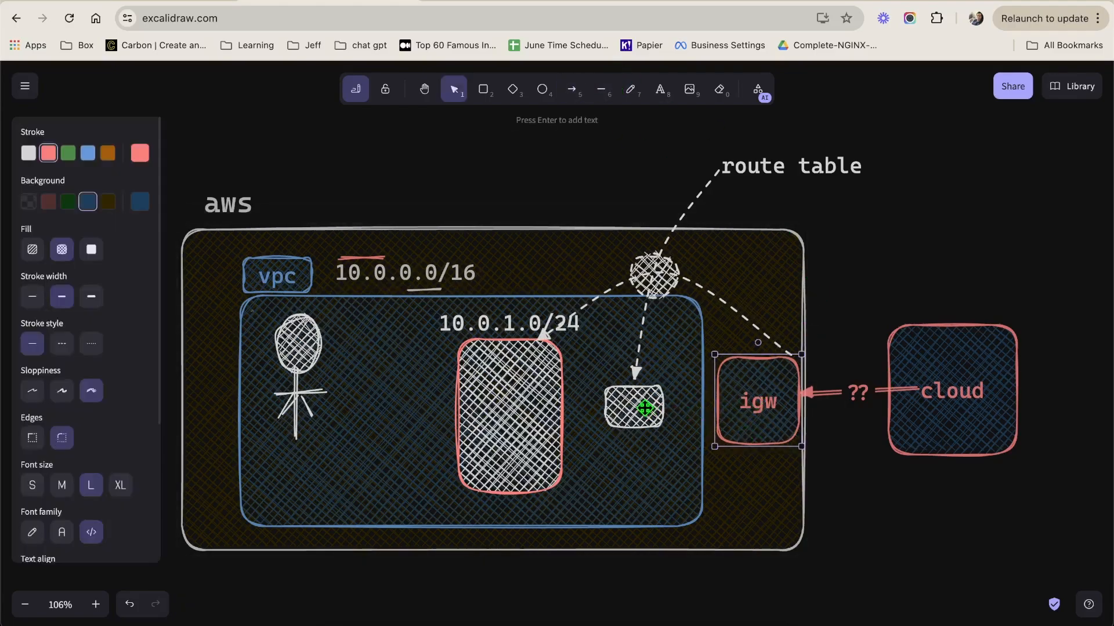
click(758, 88)
click(693, 174)
mouse_move(348, 252)
mouse_down()
mouse_move(377, 266)
mouse_move(484, 237)
mouse_move(353, 288)
mouse_move(438, 278)
mouse_up()
mouse_move(508, 309)
mouse_down()
mouse_move(529, 393)
mouse_move(510, 328)
mouse_move(516, 363)
mouse_up()
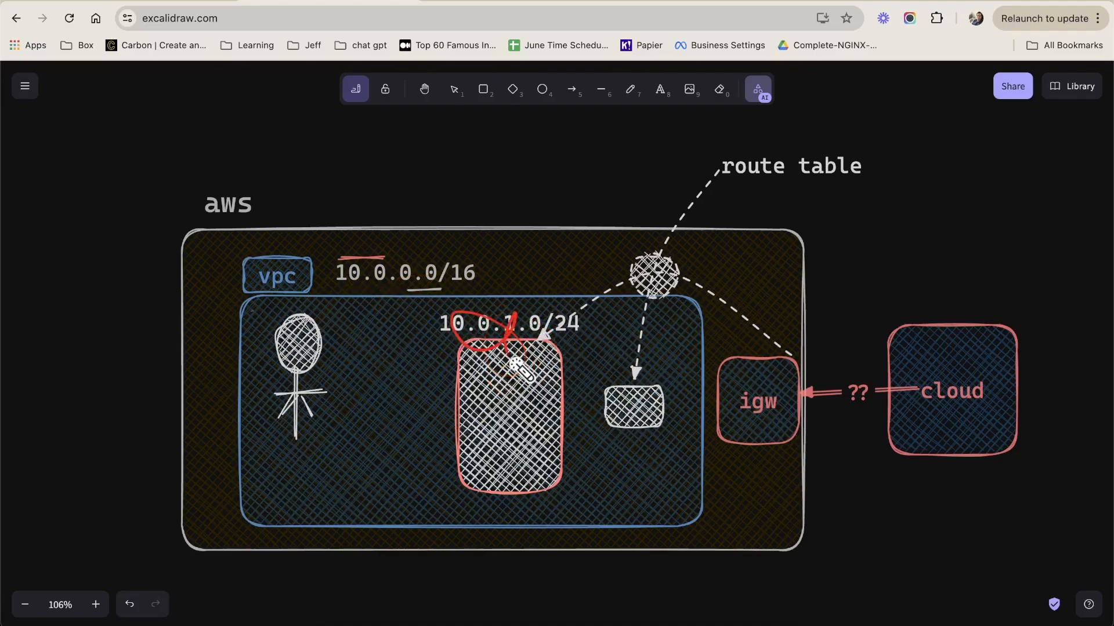
drag(729, 373, 740, 399)
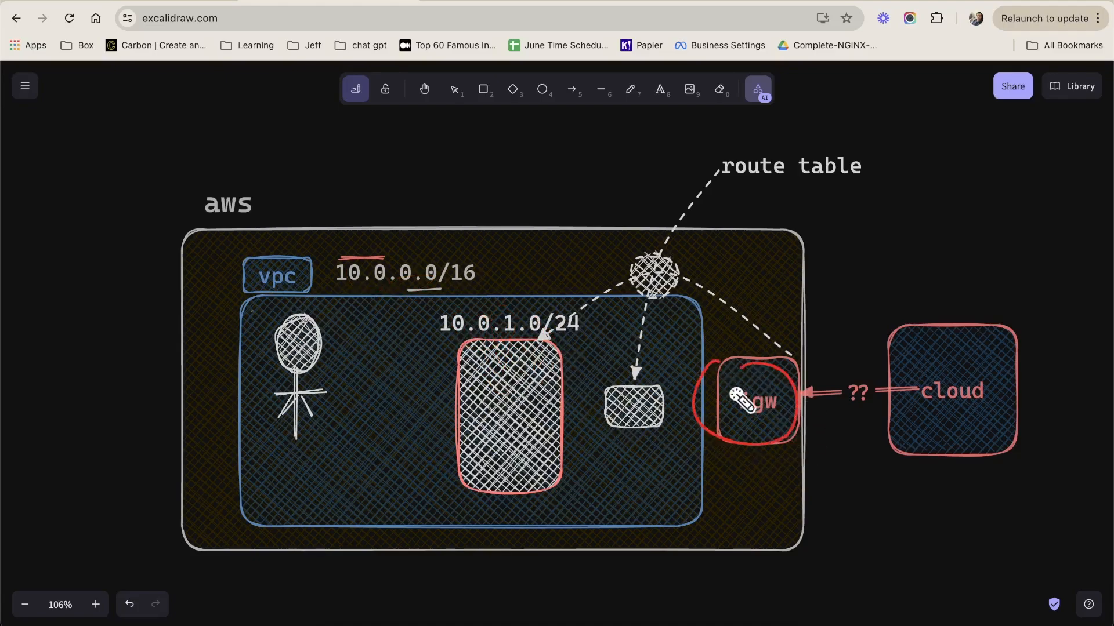
- Switch to AWS, reopen the poridhu-public route table from the route tables list, and add a blank route in its route editor
click(525, 7)
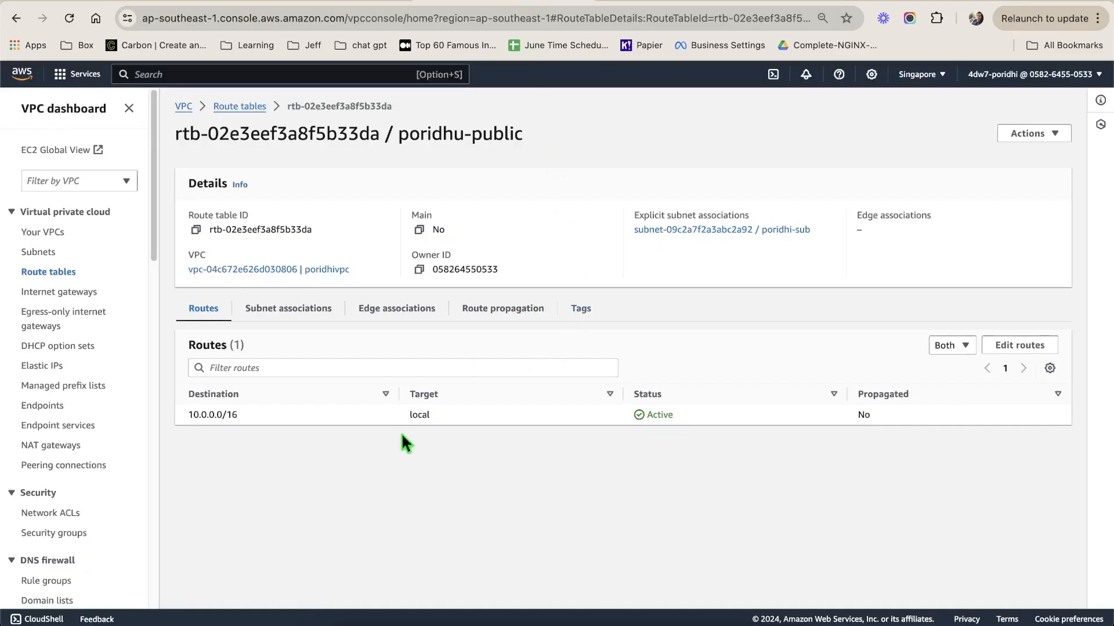
click(1012, 348)
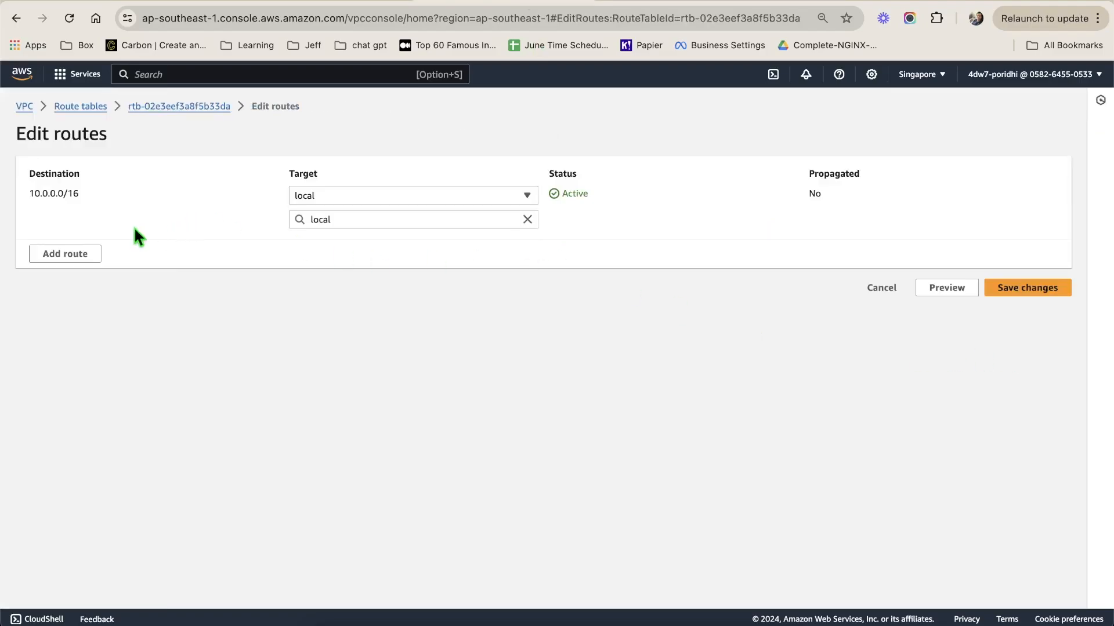
click(175, 107)
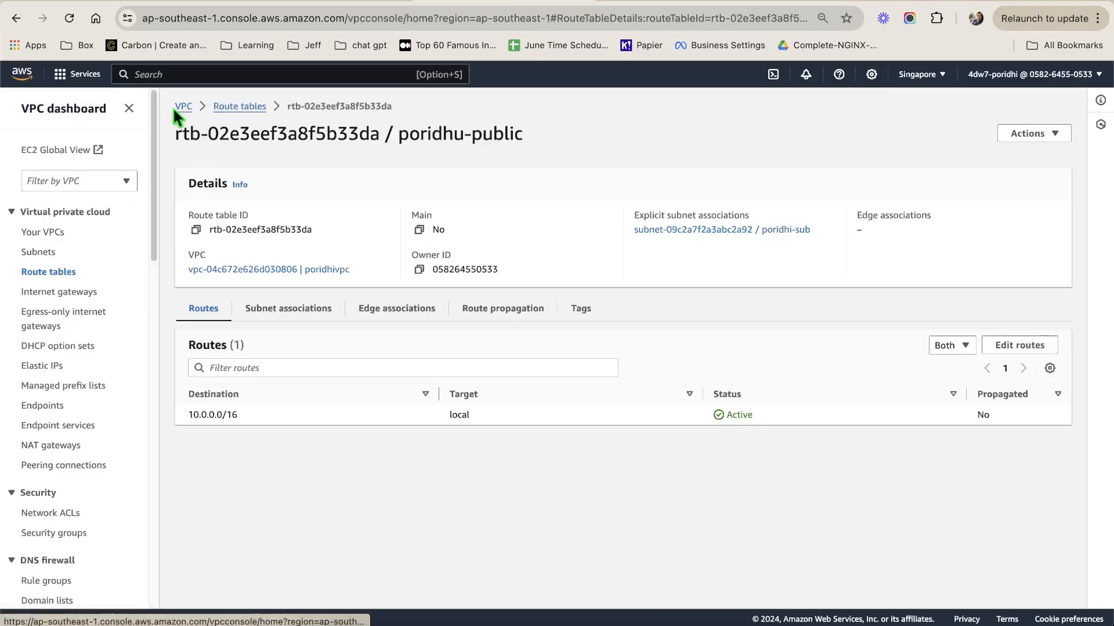
click(67, 279)
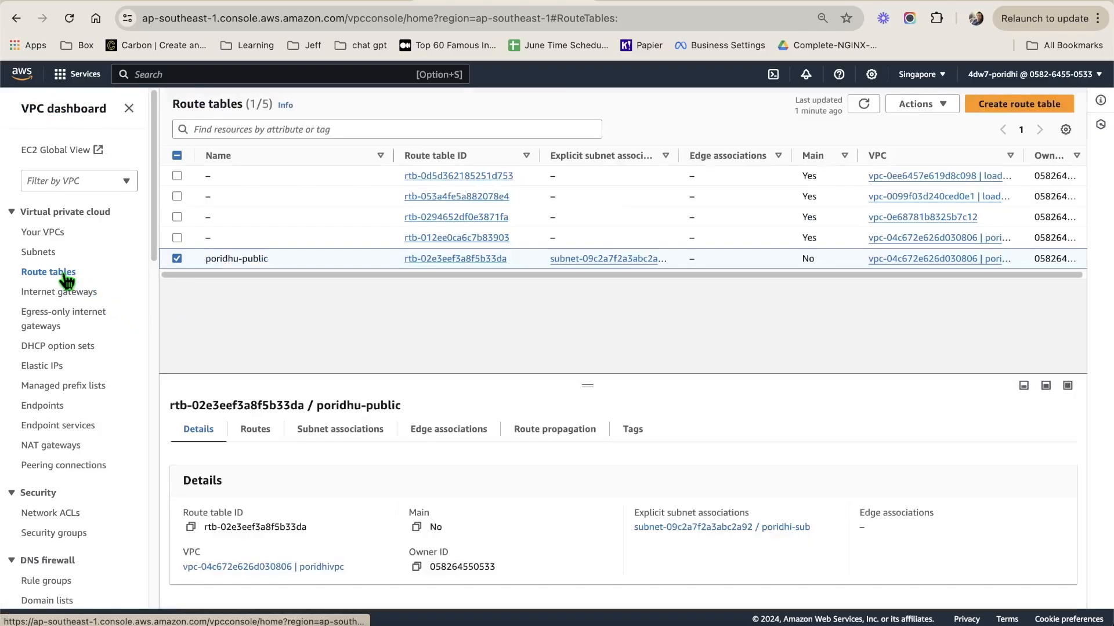
click(434, 259)
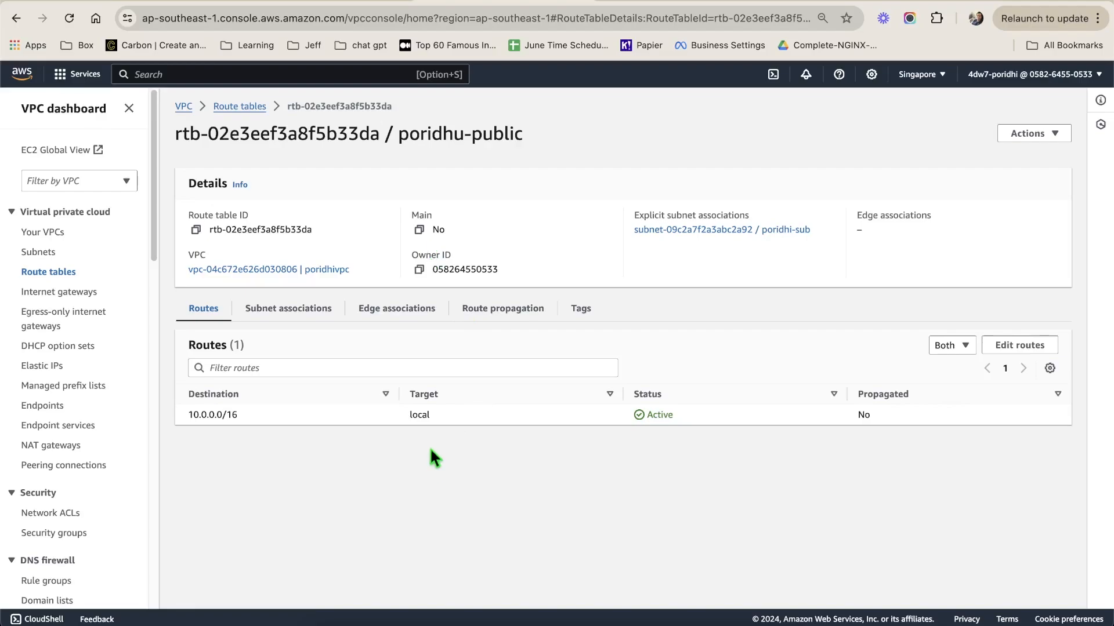
click(1005, 360)
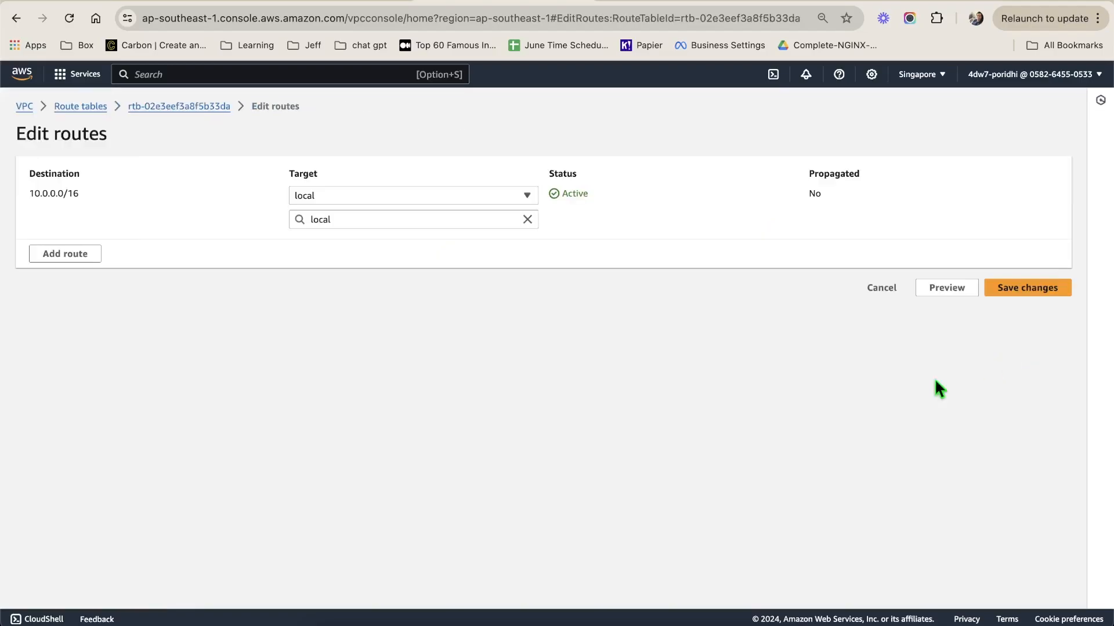
click(93, 256)
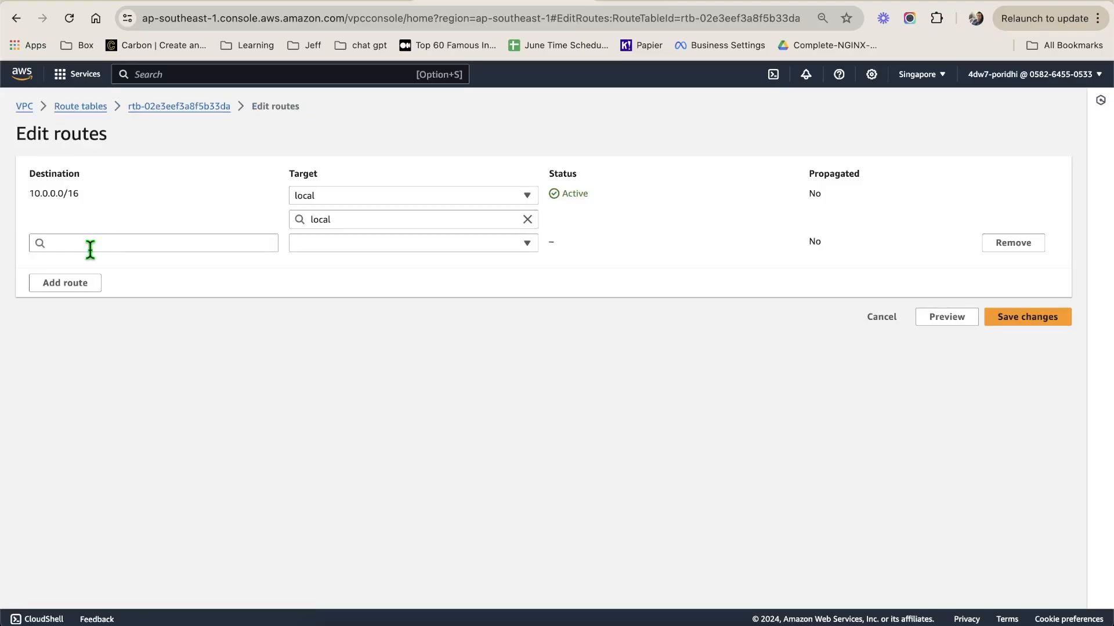
- In Excalidraw, trace the traffic path from outside the aws box into the VPC with the laser pointer
click(316, 6)
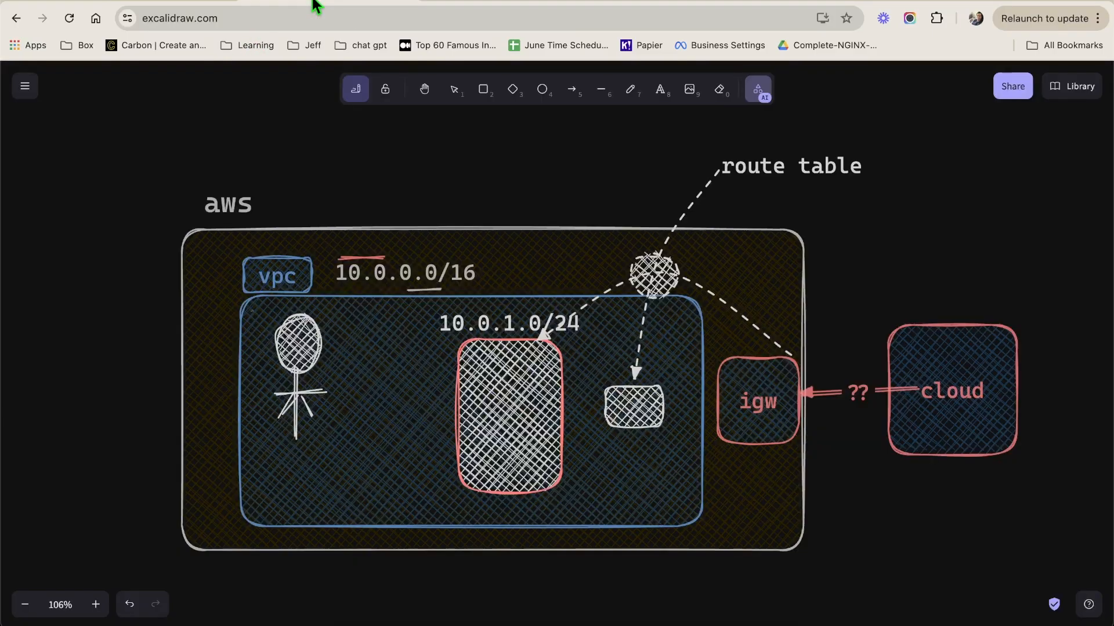
mouse_move(896, 258)
mouse_down()
mouse_move(887, 269)
mouse_move(290, 342)
mouse_move(314, 361)
mouse_up()
mouse_move(827, 283)
mouse_down()
mouse_move(361, 280)
mouse_move(418, 293)
mouse_move(878, 273)
mouse_move(473, 321)
mouse_up()
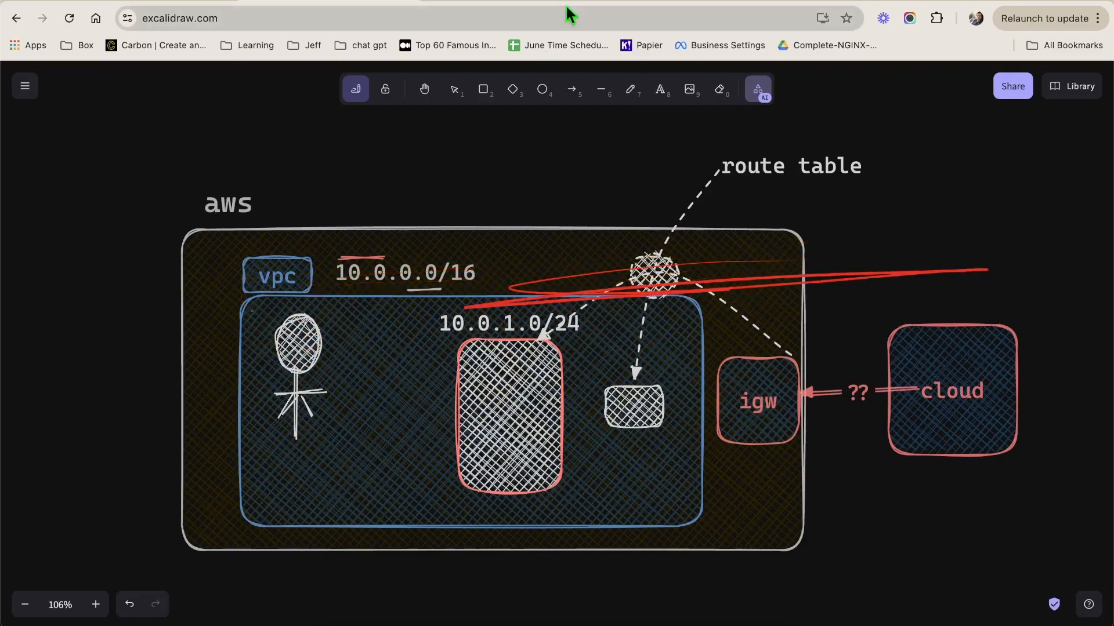
mouse_move(955, 284)
mouse_down()
mouse_move(402, 318)
mouse_move(959, 273)
mouse_move(390, 289)
mouse_move(776, 291)
mouse_up()
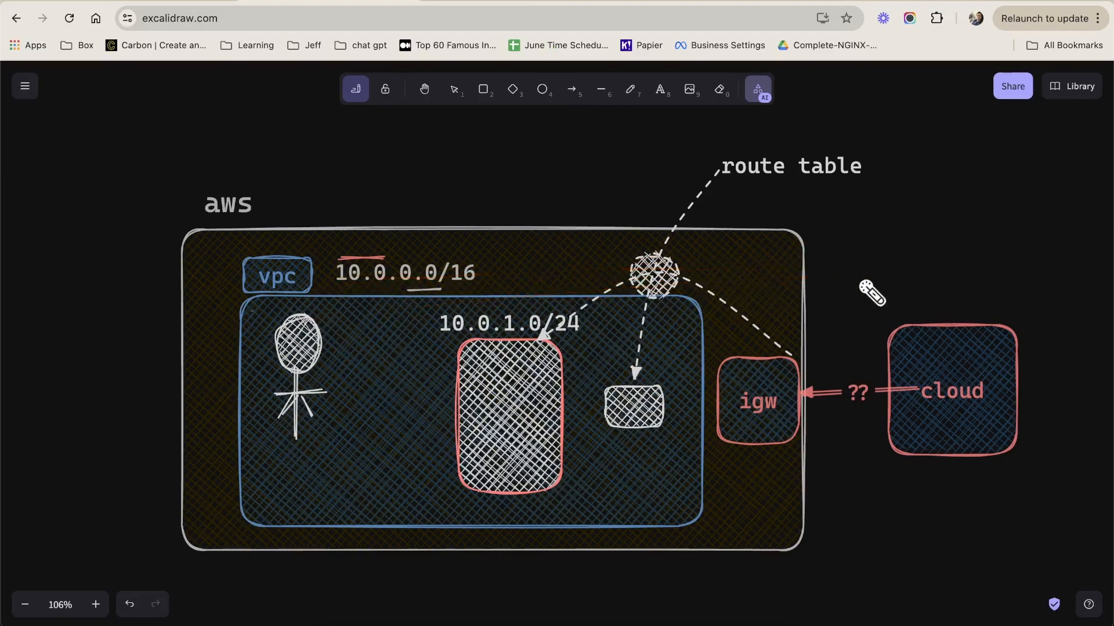
drag(870, 290, 514, 284)
- In AWS, set the new route's destination to 0.0.0.0/0 and its target to the Internet Gateway poridhi-gateway
click(462, 3)
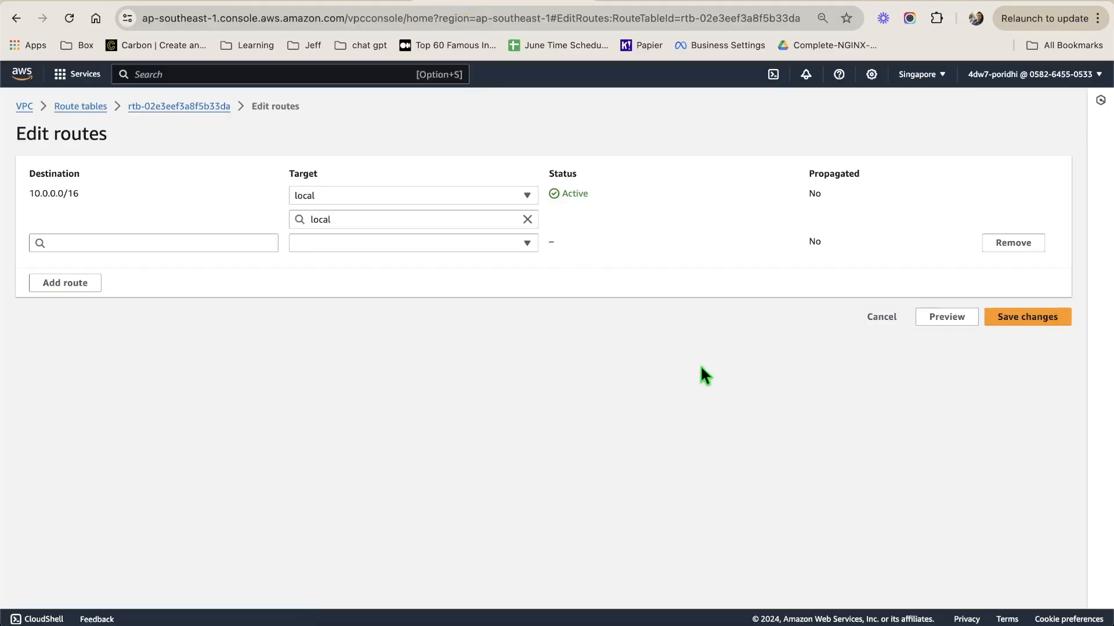
click(122, 242)
click(110, 268)
click(368, 246)
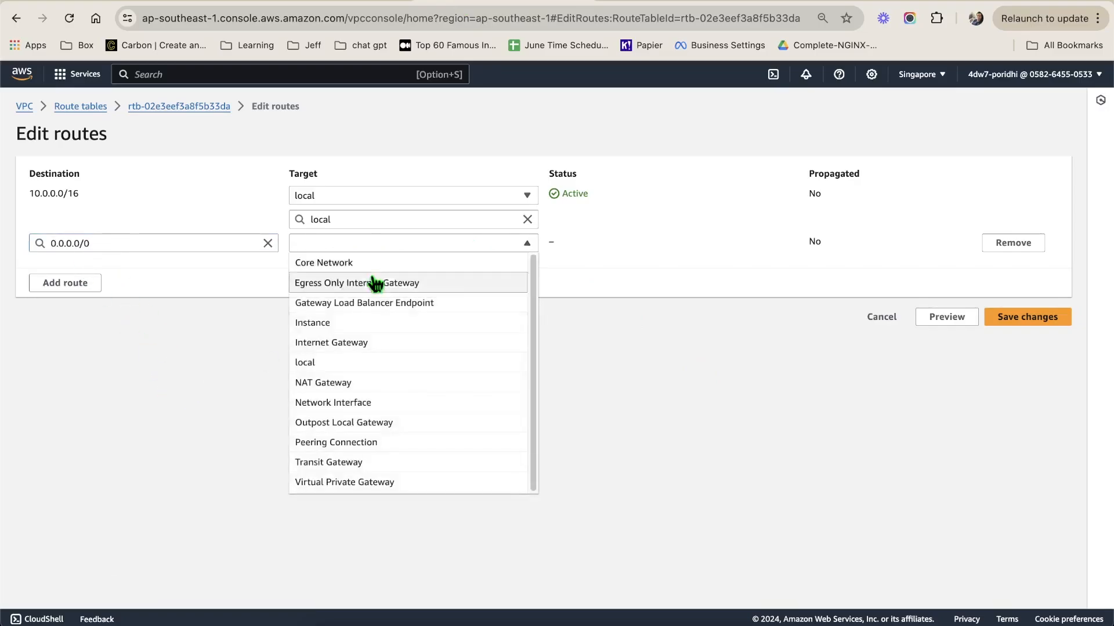
click(391, 343)
click(403, 265)
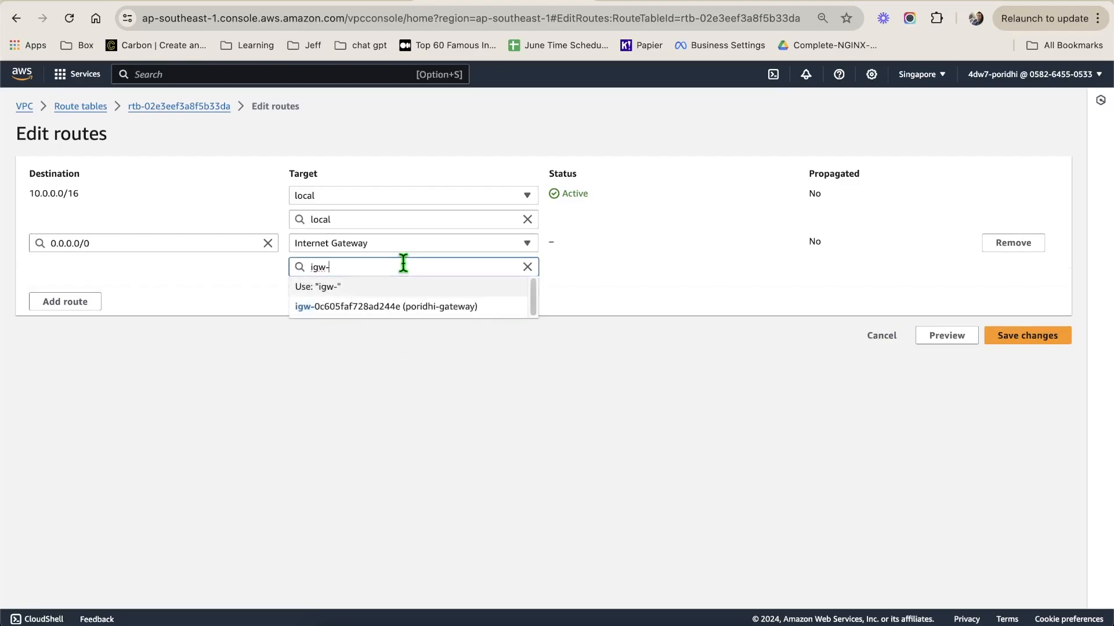
click(422, 309)
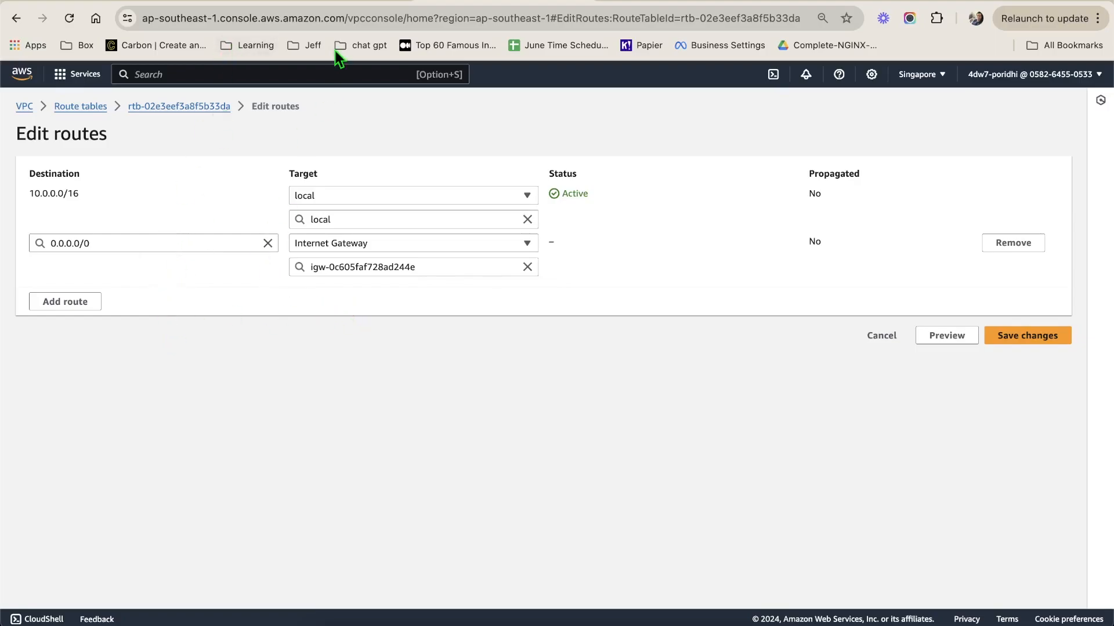
- In Excalidraw, draw a short dashed white line joining the igw box to the edge of the blue VPC box
click(331, 3)
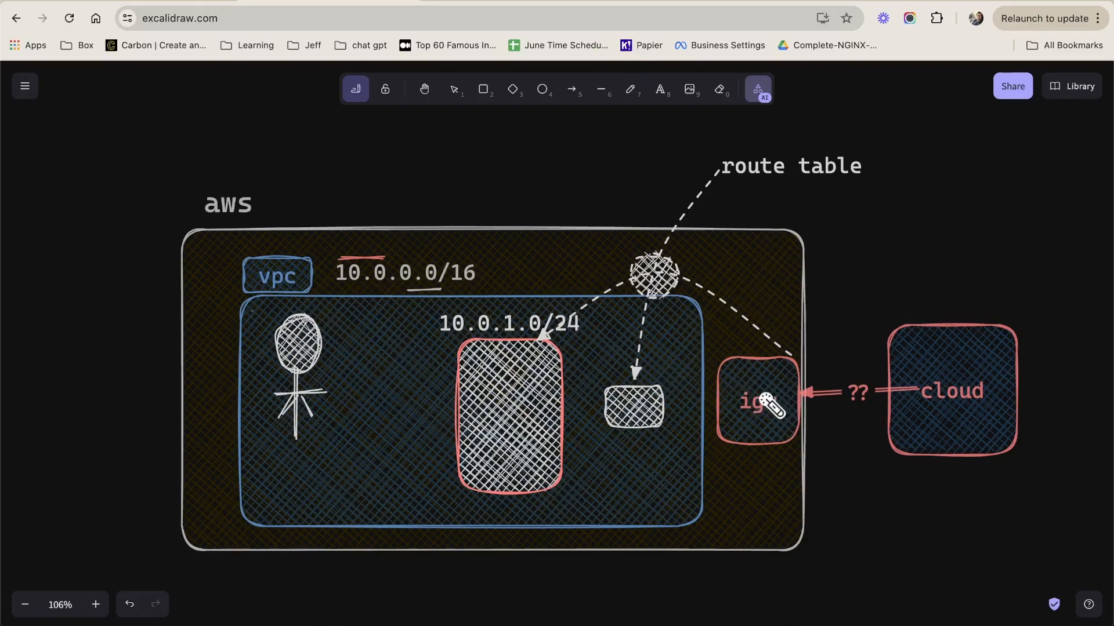
click(600, 89)
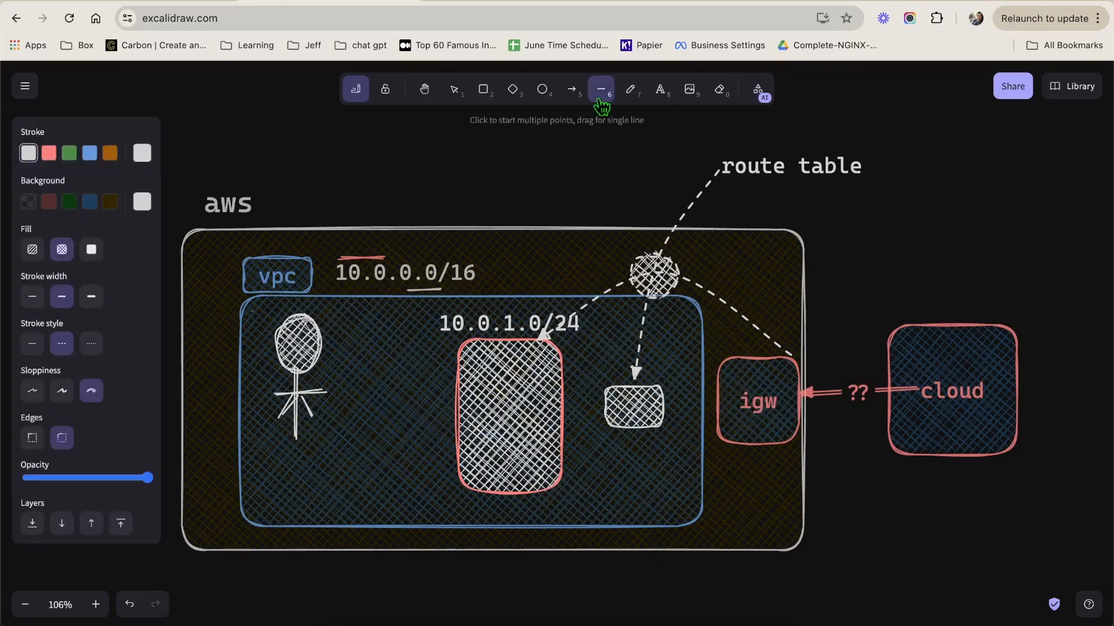
drag(716, 408, 705, 409)
click(928, 305)
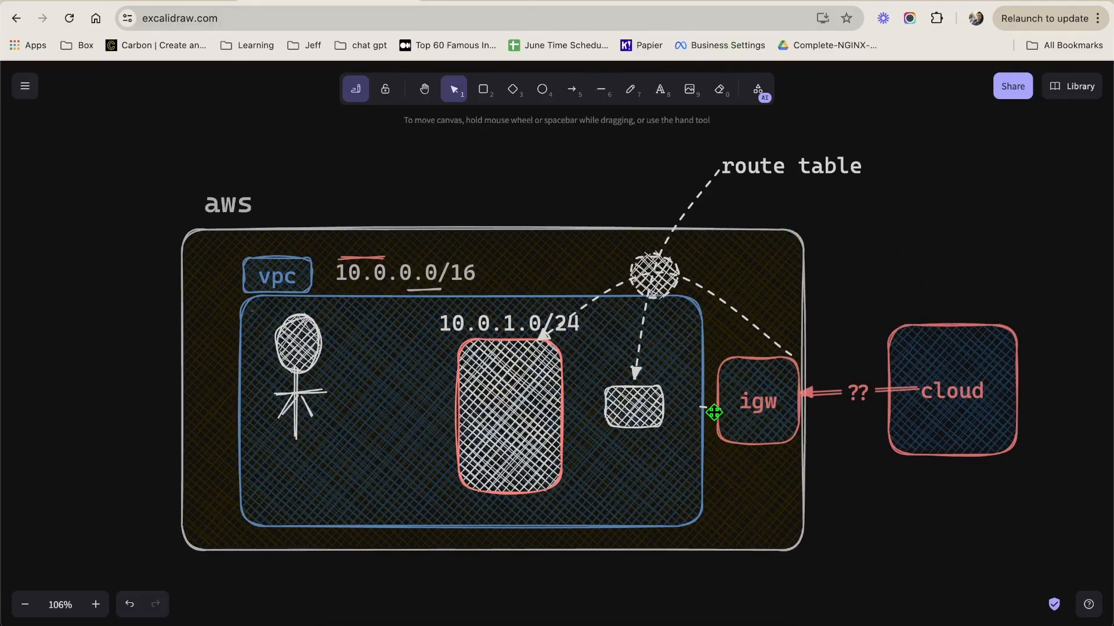
click(717, 413)
- Switch to AWS, save the poridhu-public route changes, and highlight the 0.0.0.0/0 destination in the routes list
click(501, 5)
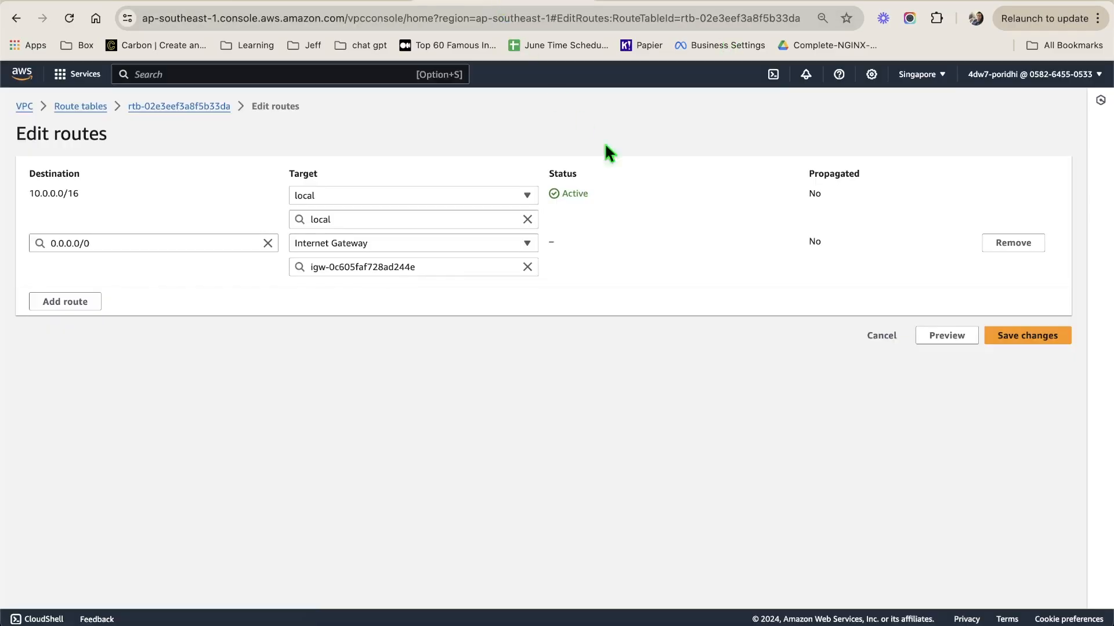
click(1012, 339)
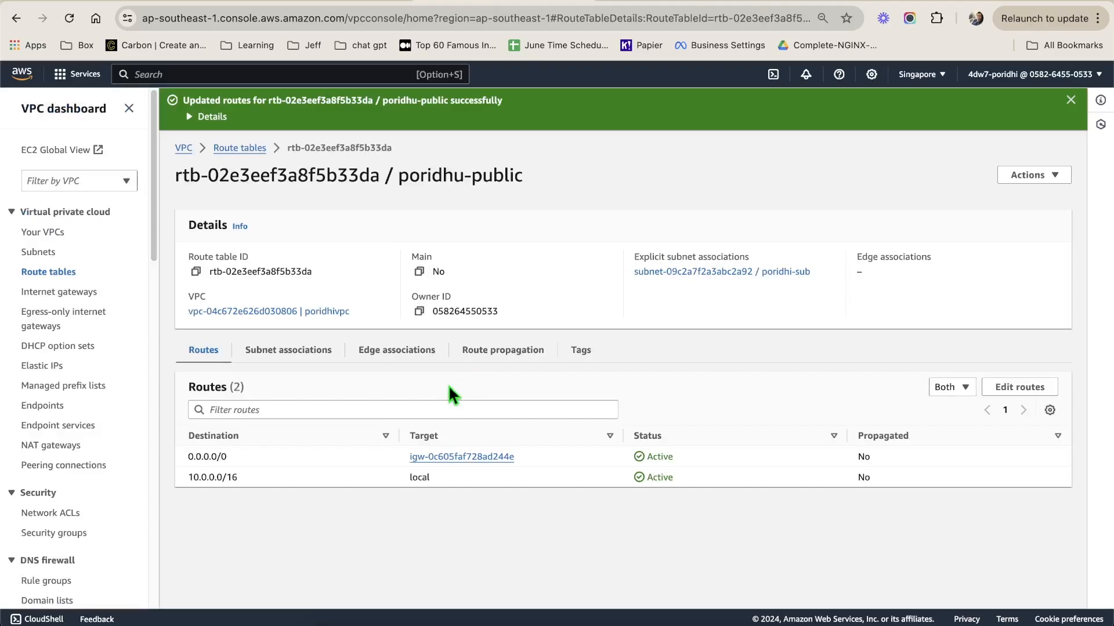
double_click(203, 457)
- In Excalidraw, move the cloud box slightly down and right, and select the igw box
click(335, 5)
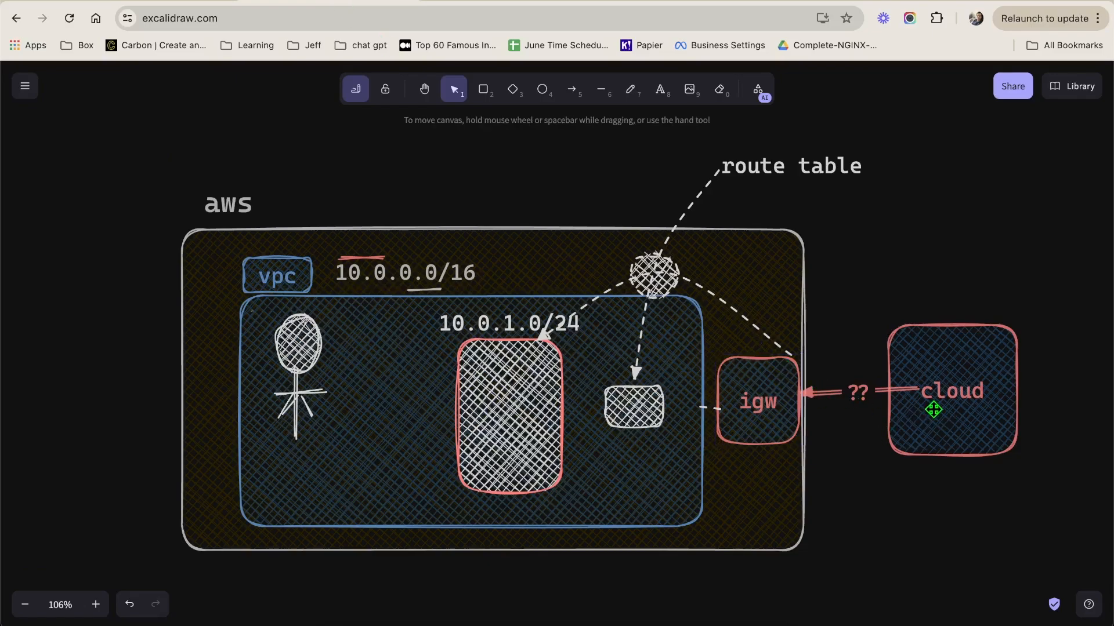
click(932, 418)
drag(936, 426, 937, 419)
click(784, 391)
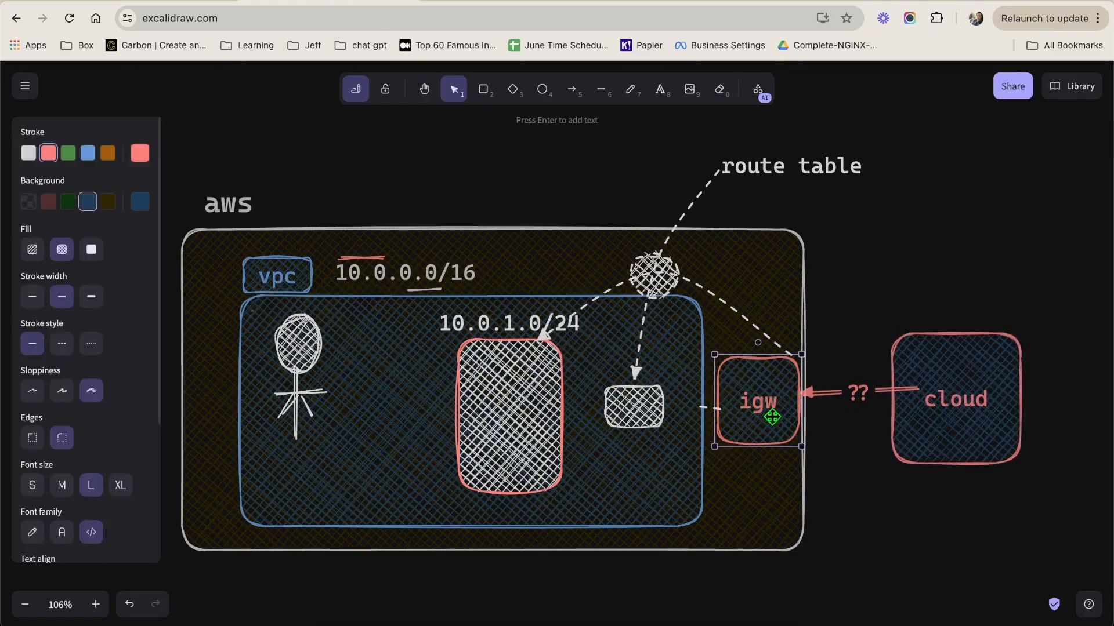
- Move the small white rectangle up and right under the route table arrow, and enlarge it into a roughly square box
drag(640, 412, 658, 374)
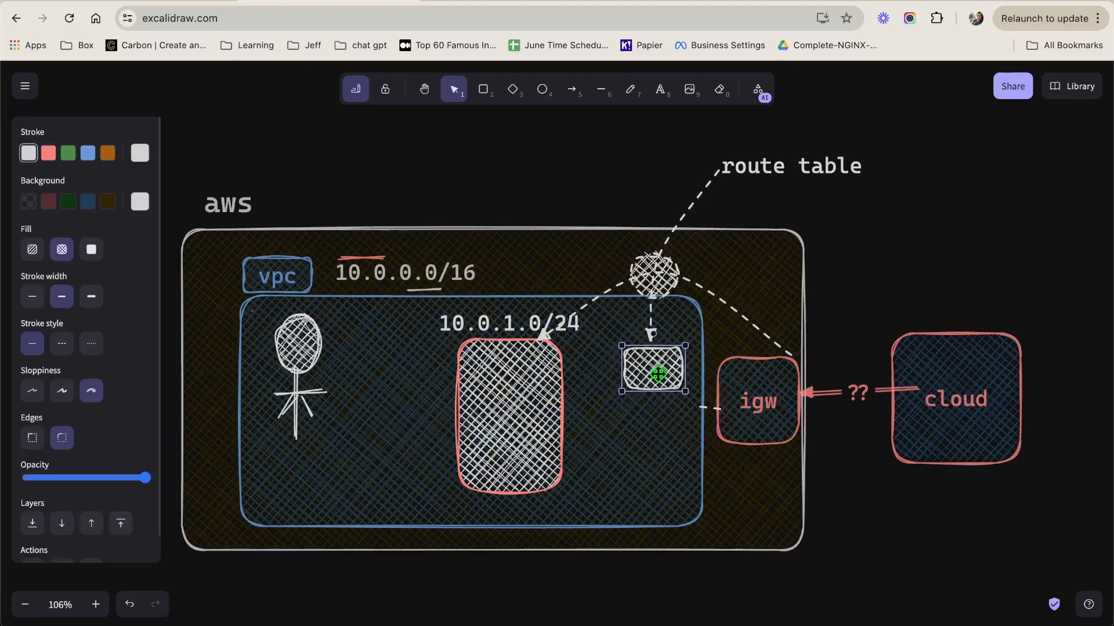
click(720, 411)
click(653, 373)
drag(628, 387, 607, 395)
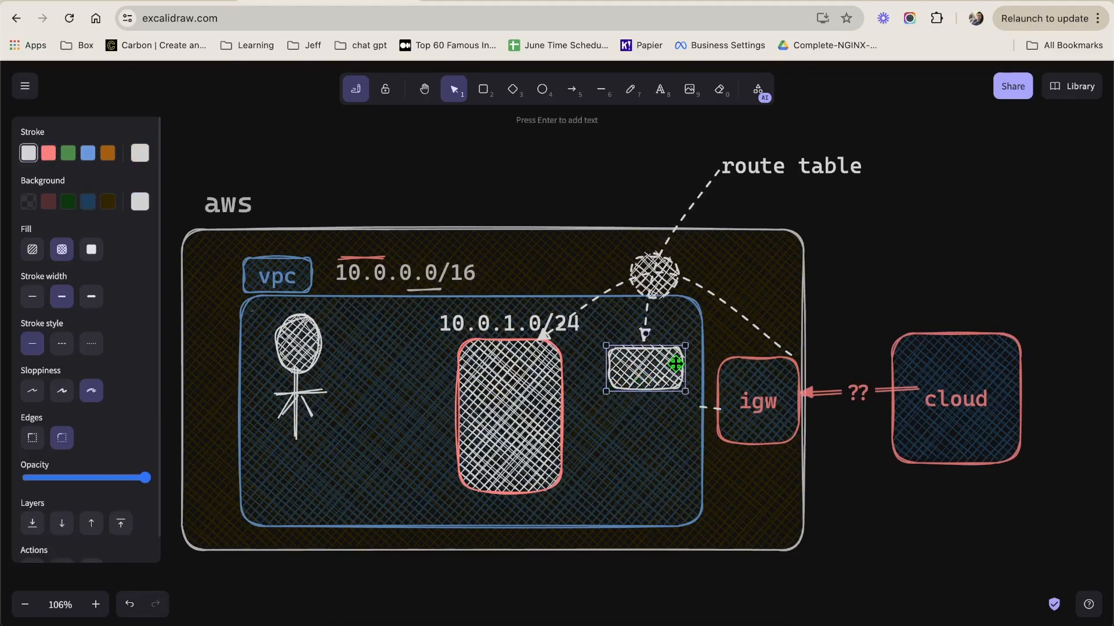
drag(674, 366, 686, 433)
click(966, 226)
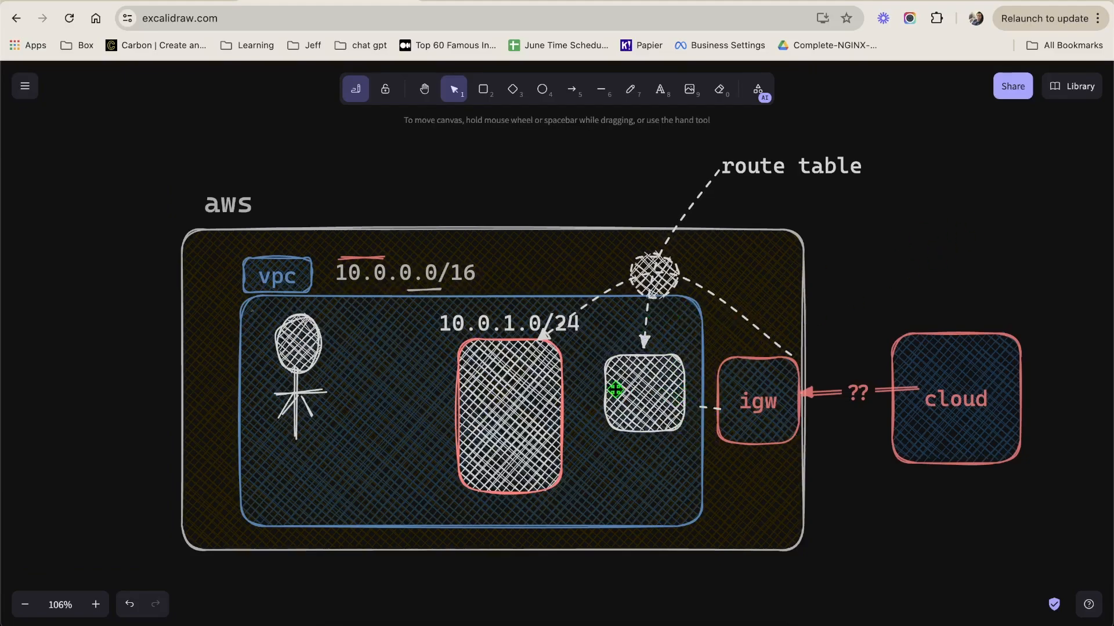
- Point out the subnet, white and igw boxes by selecting each, and move the white box slightly down
click(536, 382)
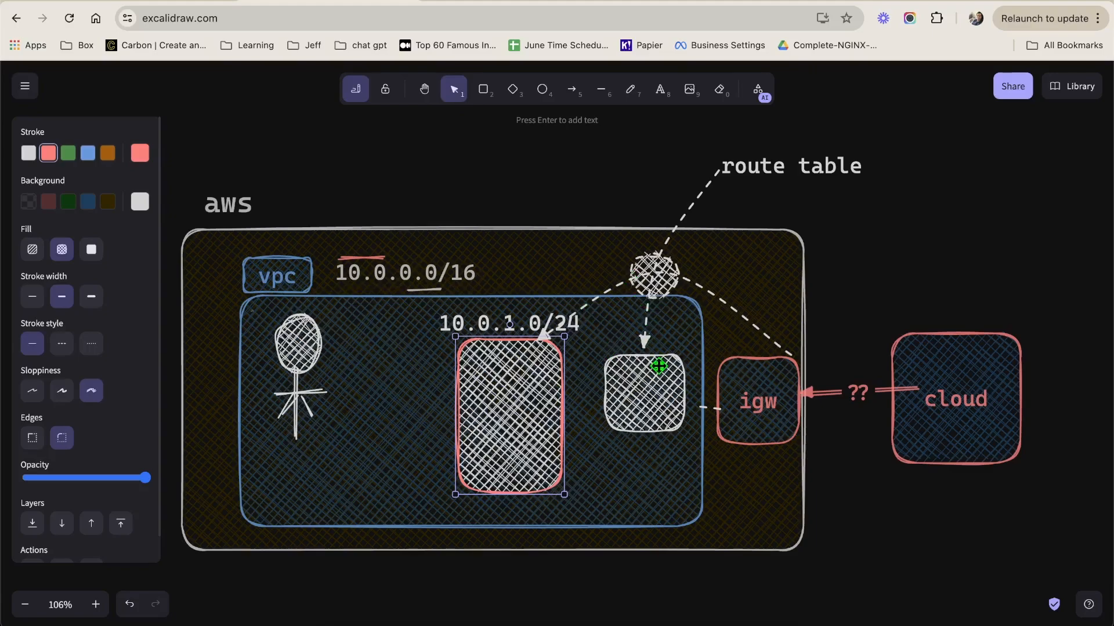
click(651, 400)
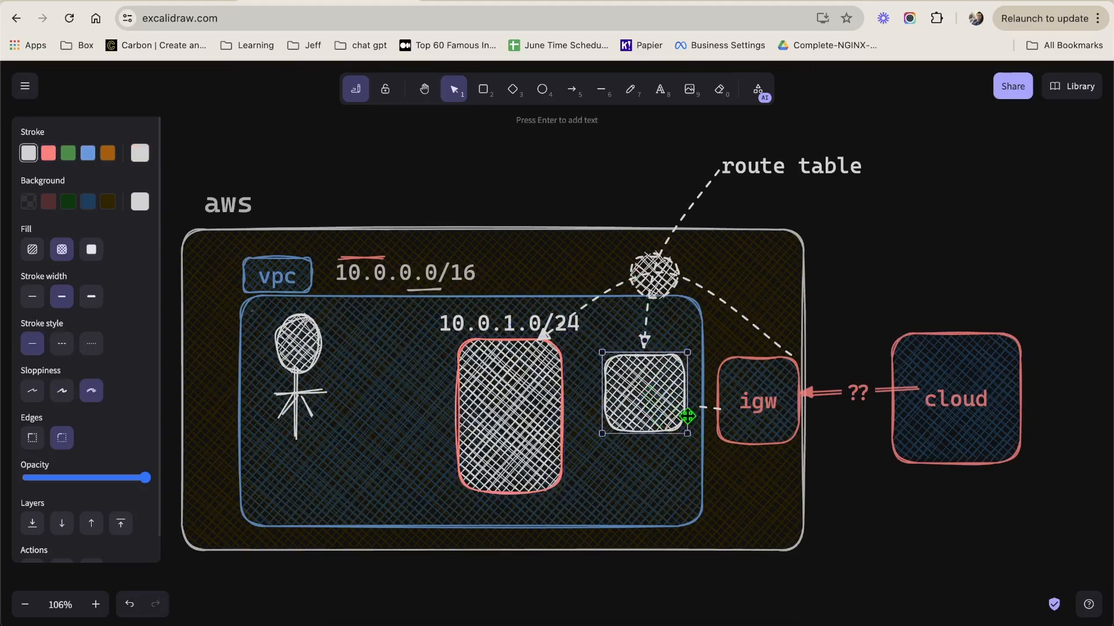
click(791, 412)
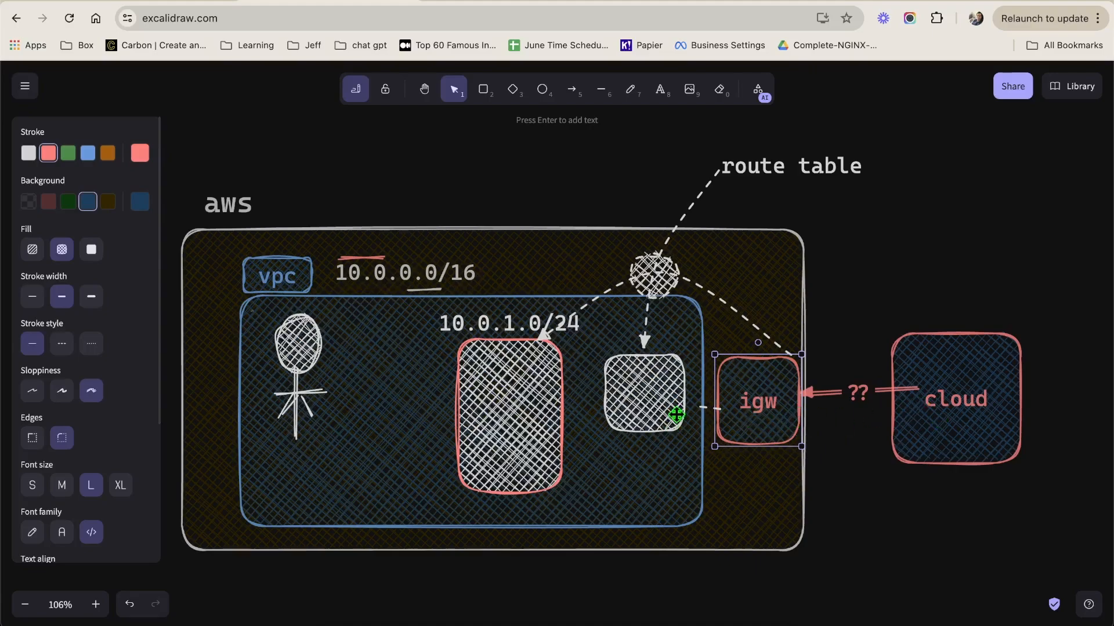
click(644, 409)
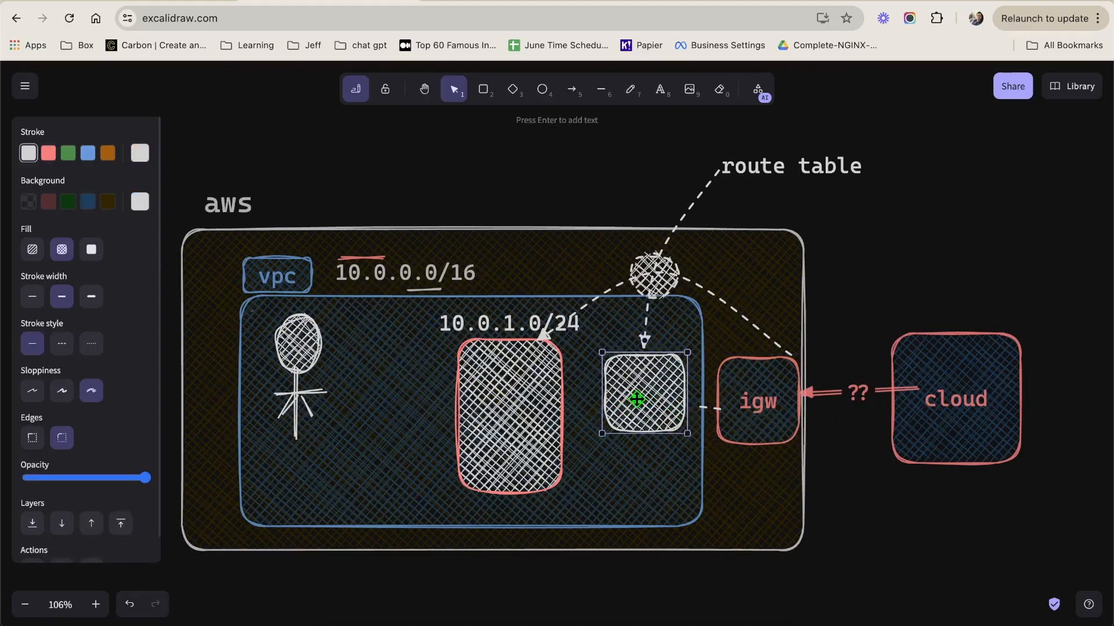
drag(648, 408, 645, 416)
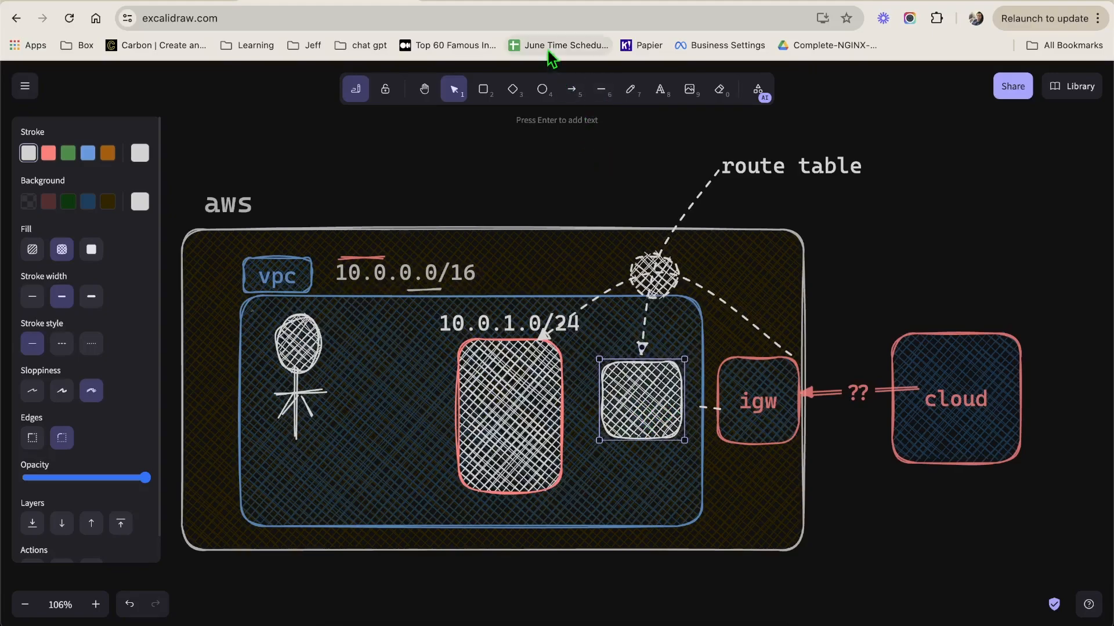
- Check the poridhu-public routes in AWS, and return to Excalidraw to point out the igw and cloud boxes by selecting them
click(664, 3)
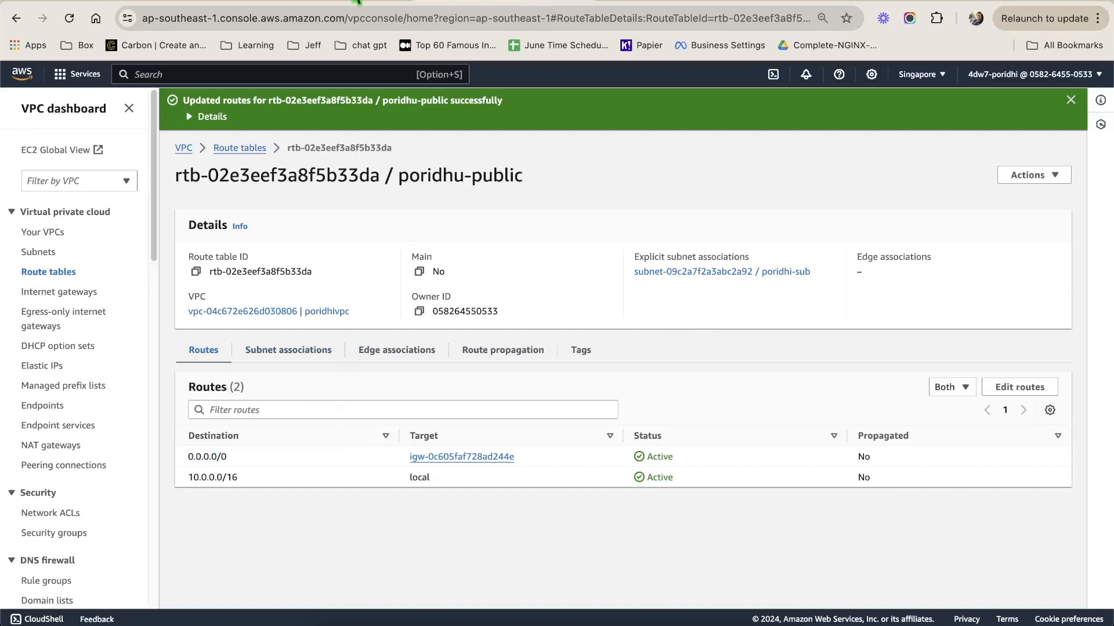
click(345, 3)
click(785, 398)
click(976, 392)
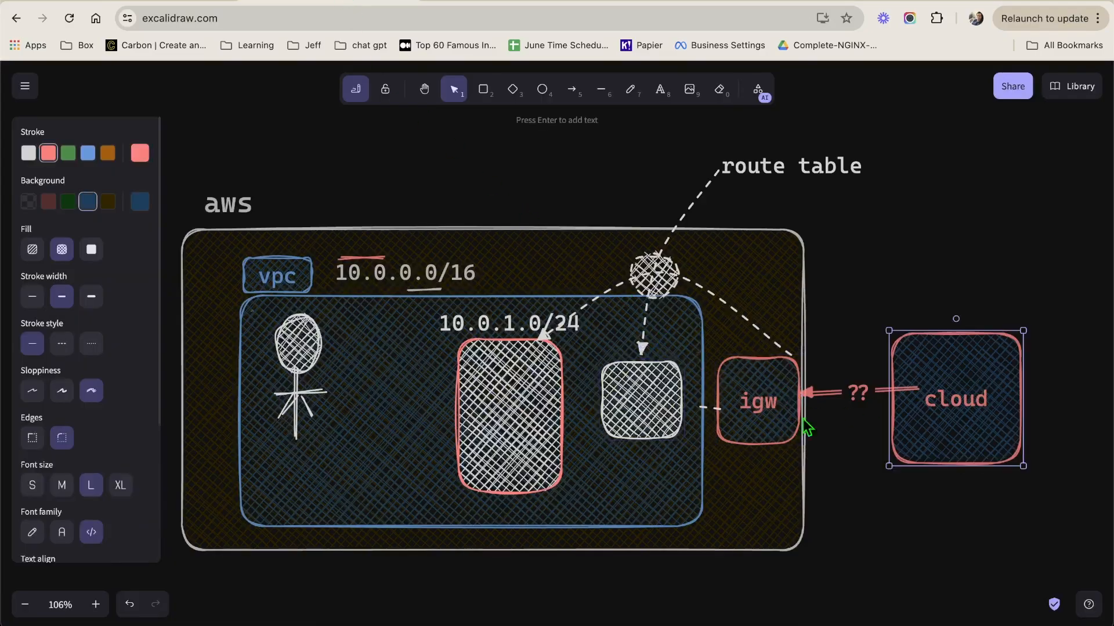
- Relabel the igw box as "gateway" in the normal font at medium size
click(747, 402)
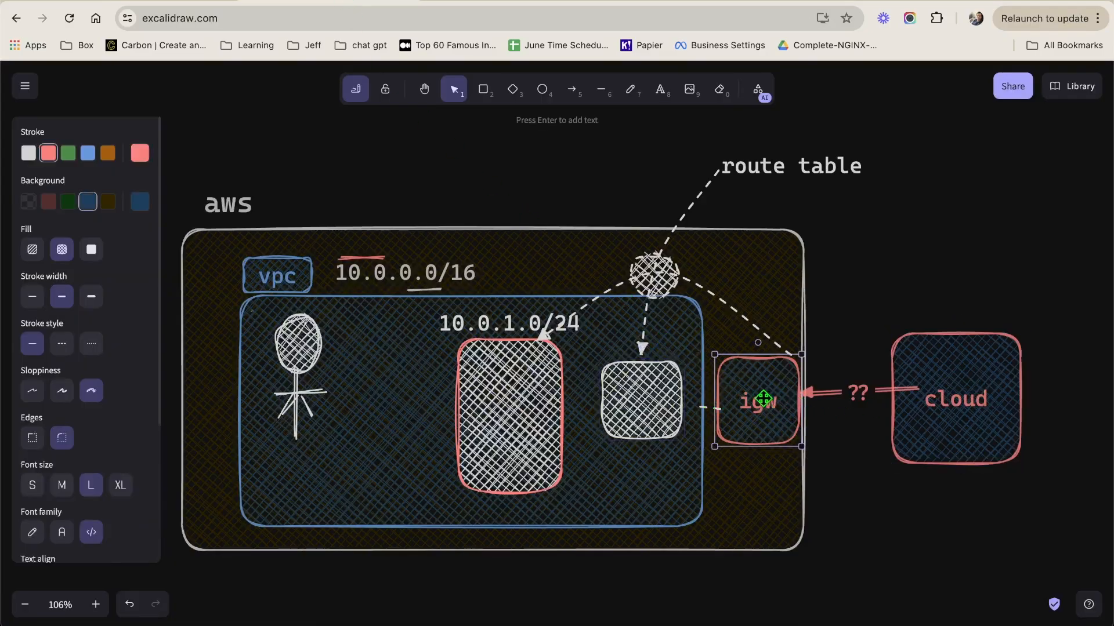
key(Return)
text(gatew)
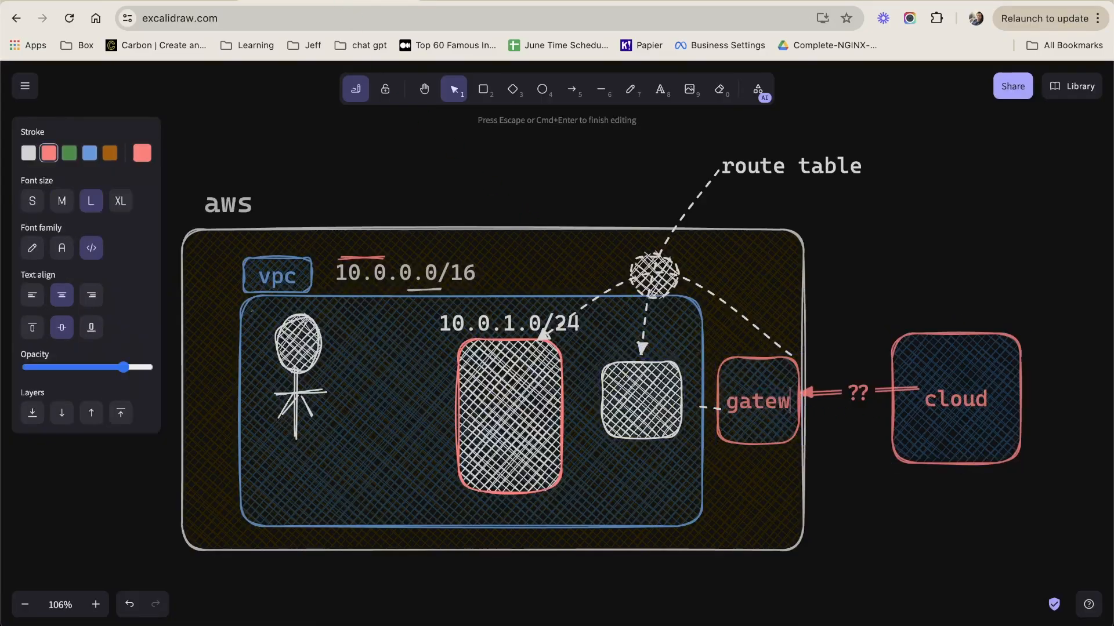
text(ay)
click(61, 248)
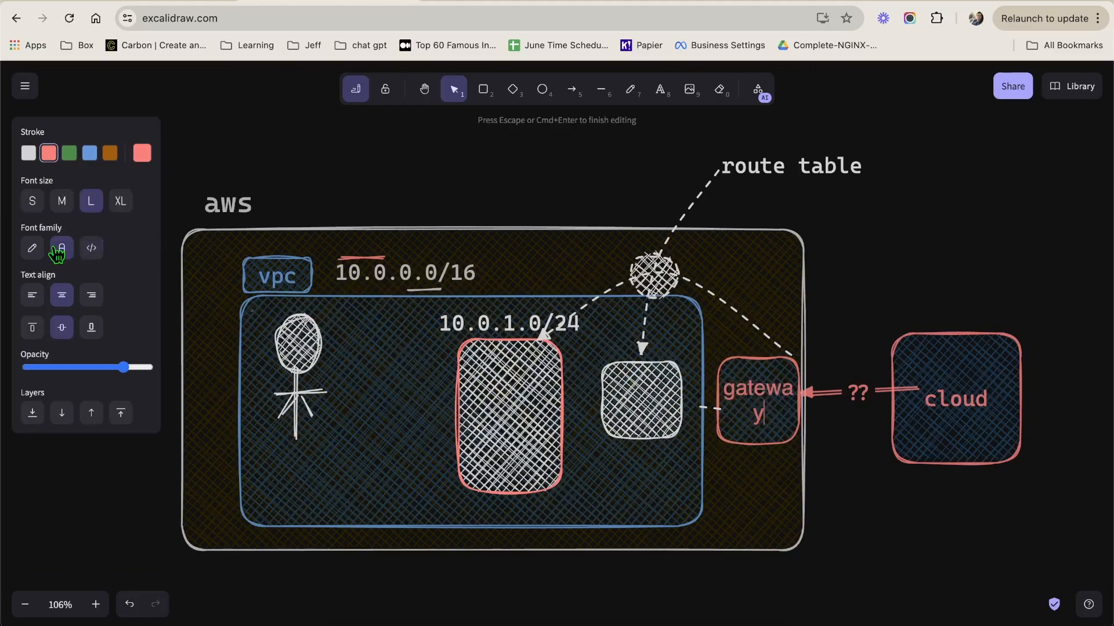
click(60, 203)
- Give the white box between the subnet and gateway boxes a solid fill
click(618, 409)
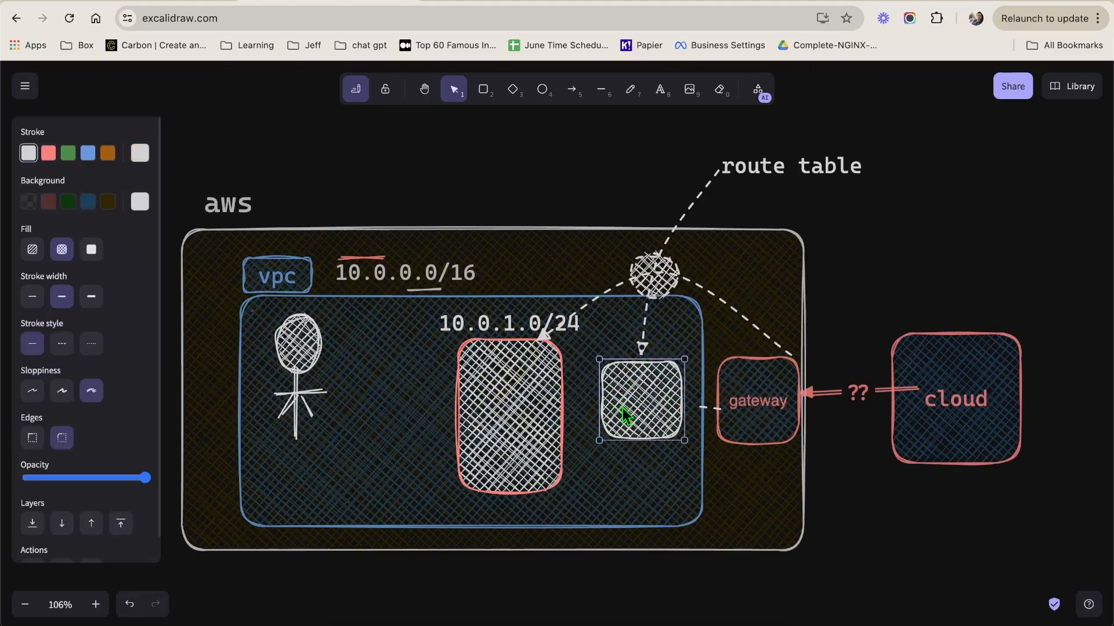
double_click(622, 408)
click(669, 398)
click(32, 250)
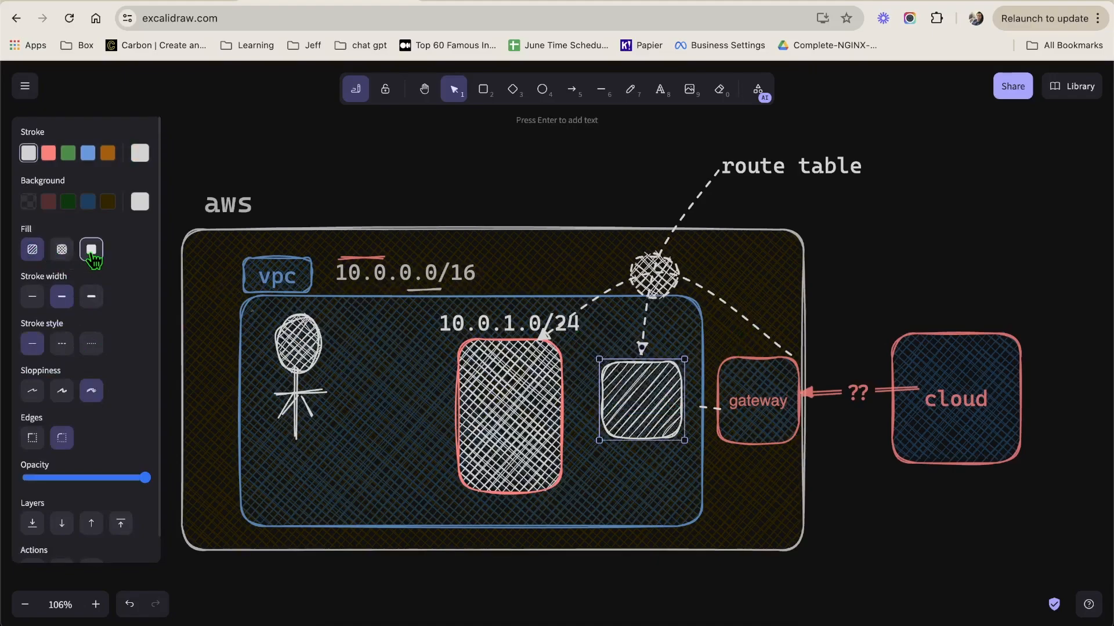
click(91, 254)
- Label the solid white box "route table" in small green text
double_click(647, 402)
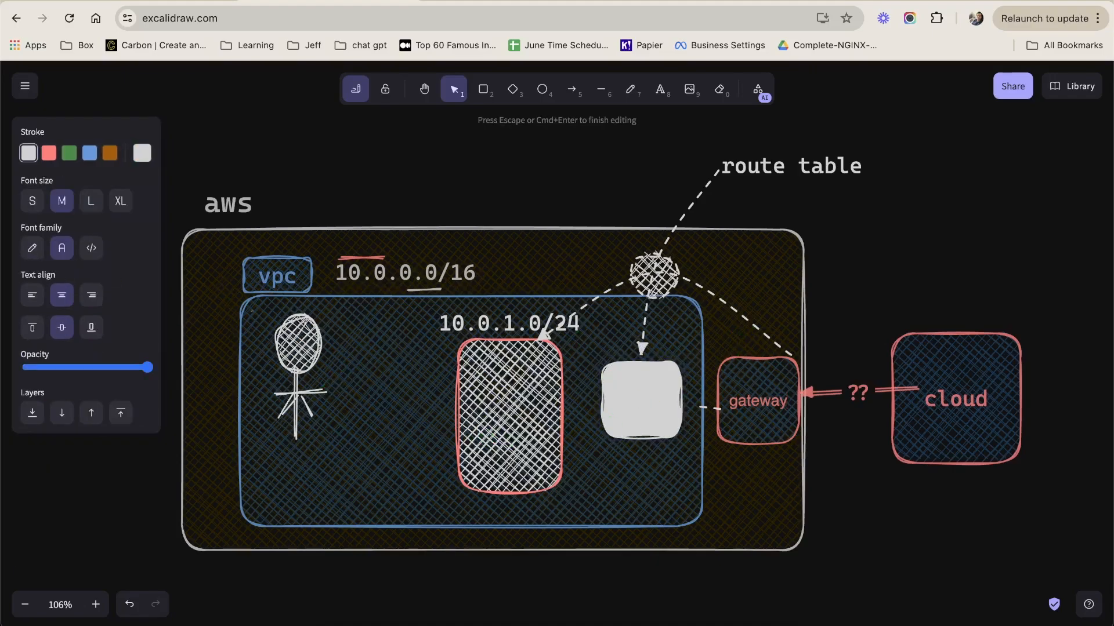
double_click(635, 399)
click(69, 153)
double_click(649, 410)
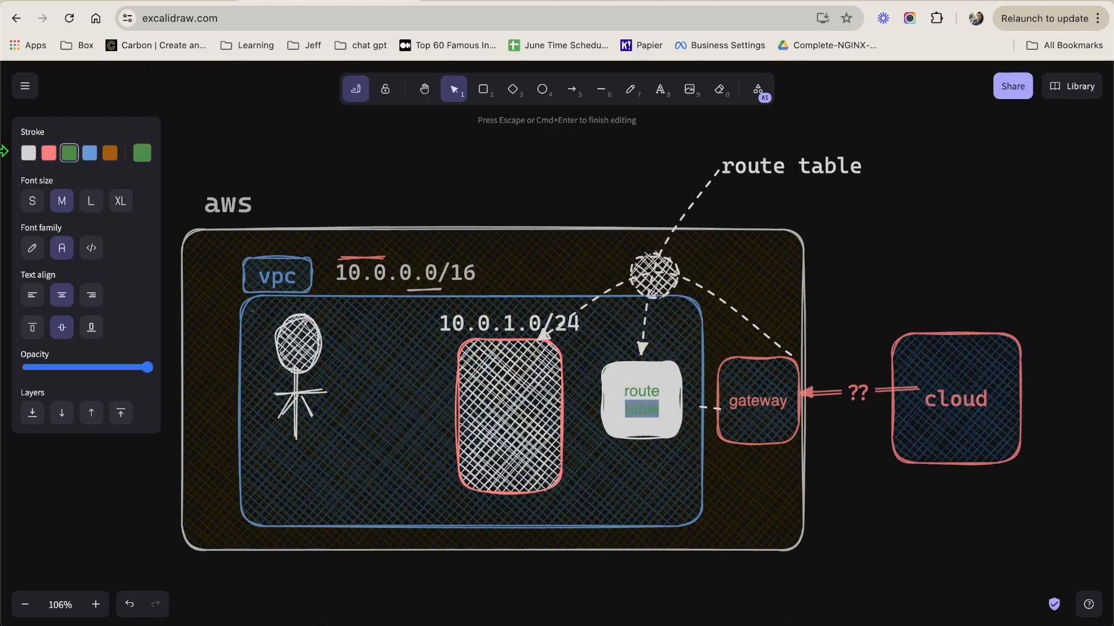
click(37, 207)
click(956, 263)
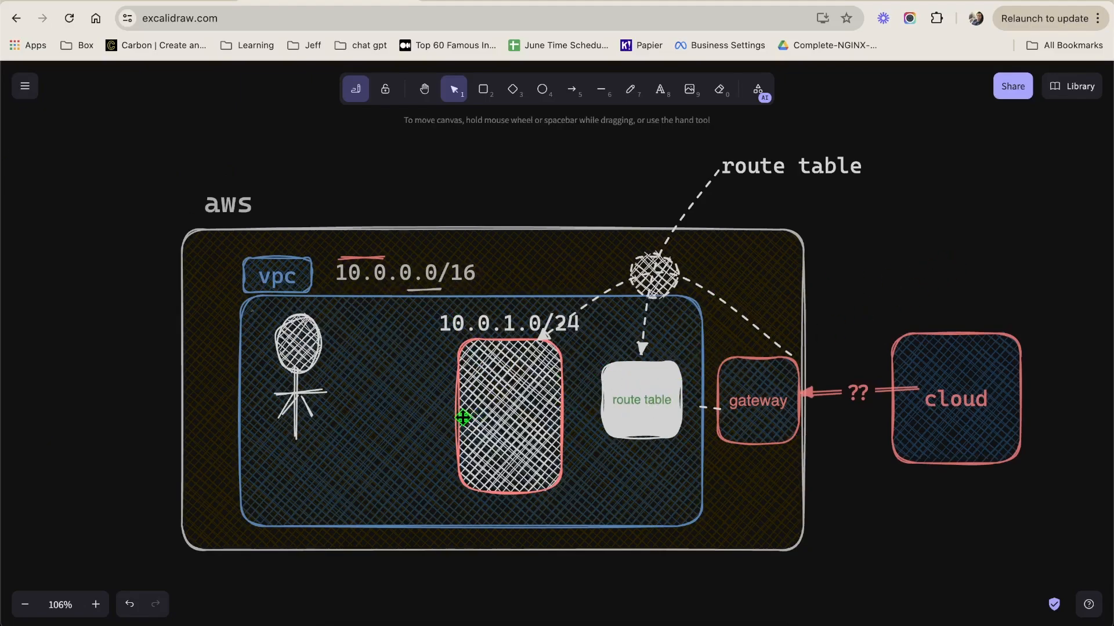
- Give the tall box under 10.0.1.0/24 a solid fill and label it "subnet"
click(484, 417)
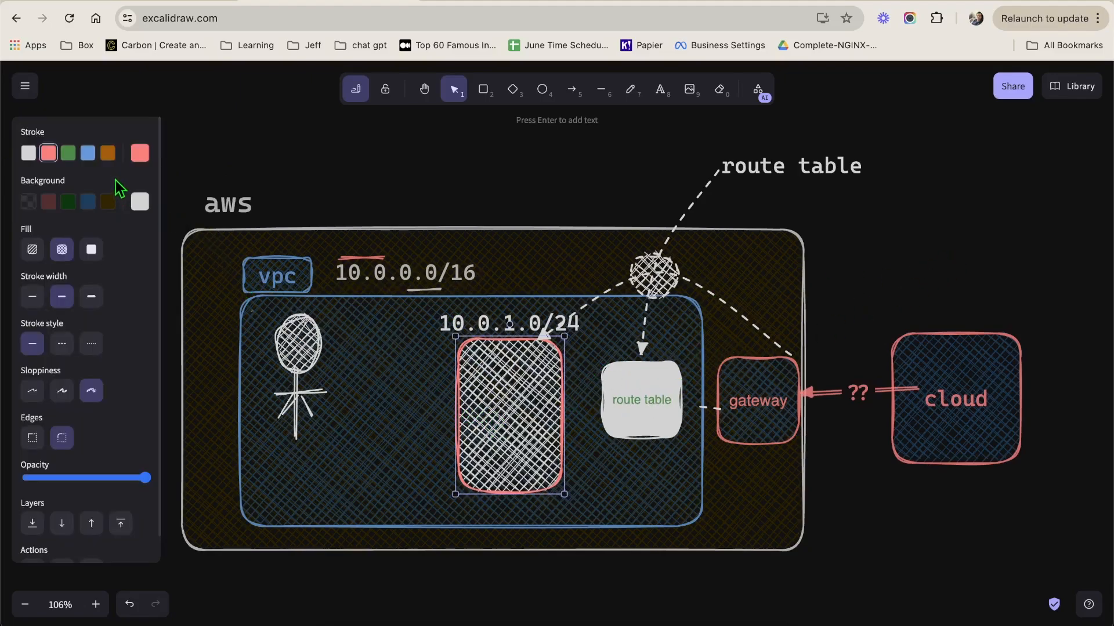
click(90, 251)
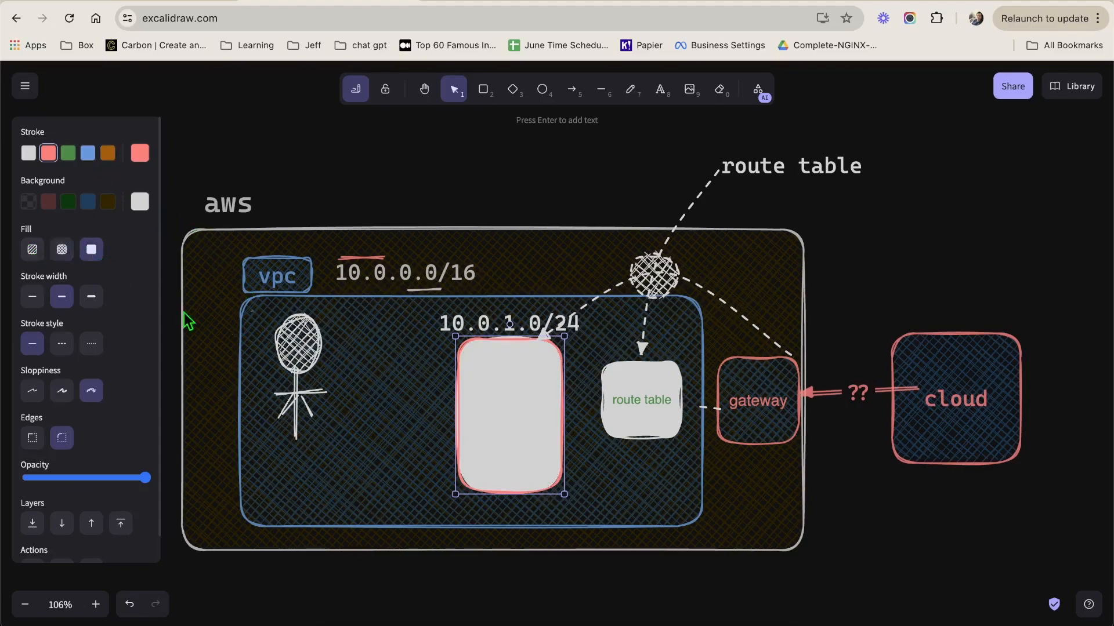
double_click(504, 392)
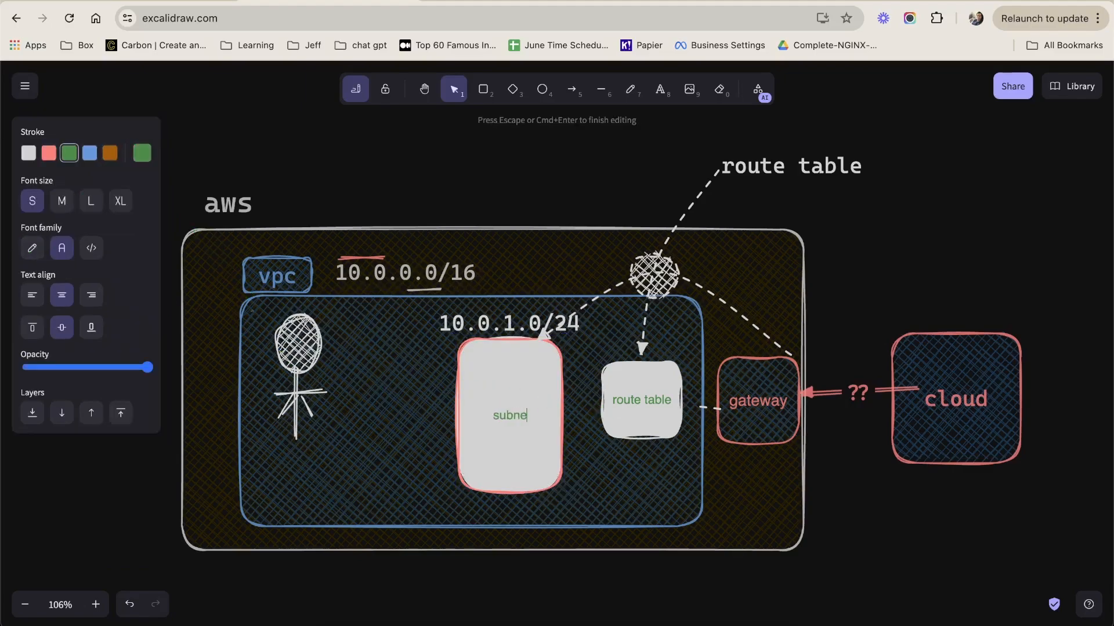
click(833, 568)
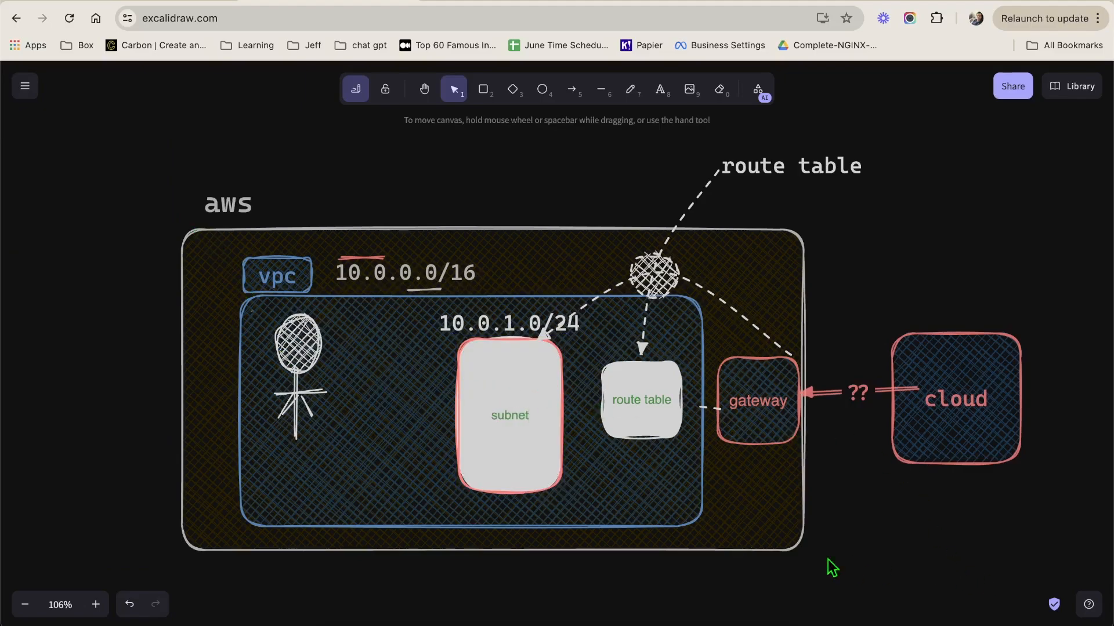
- Point out the subnet box and the stick figure's head by selecting each
click(525, 431)
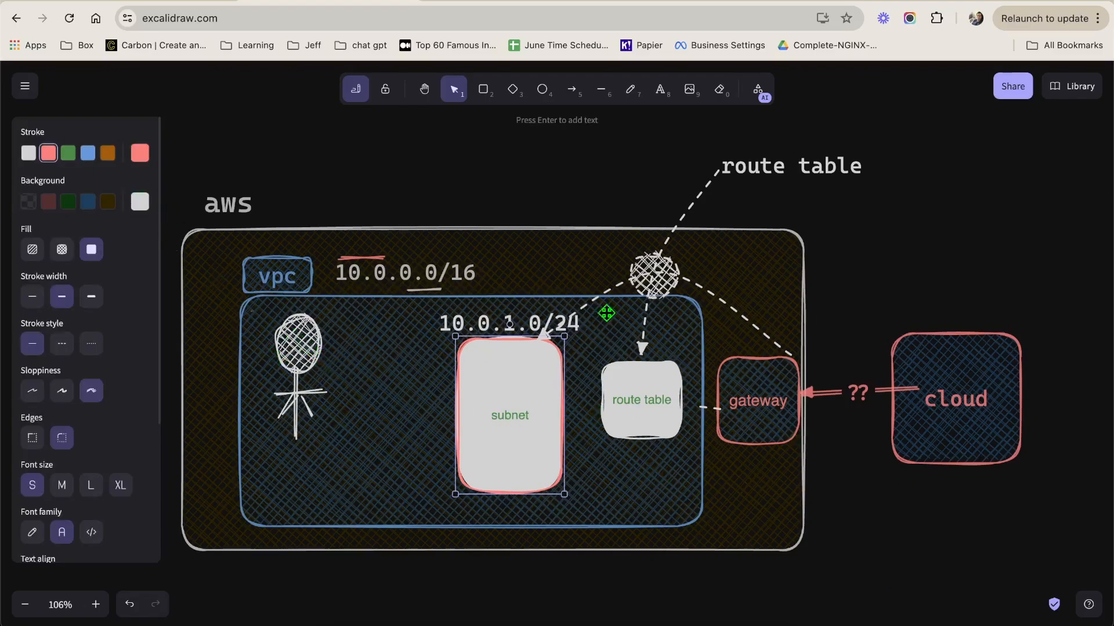
click(968, 233)
click(301, 352)
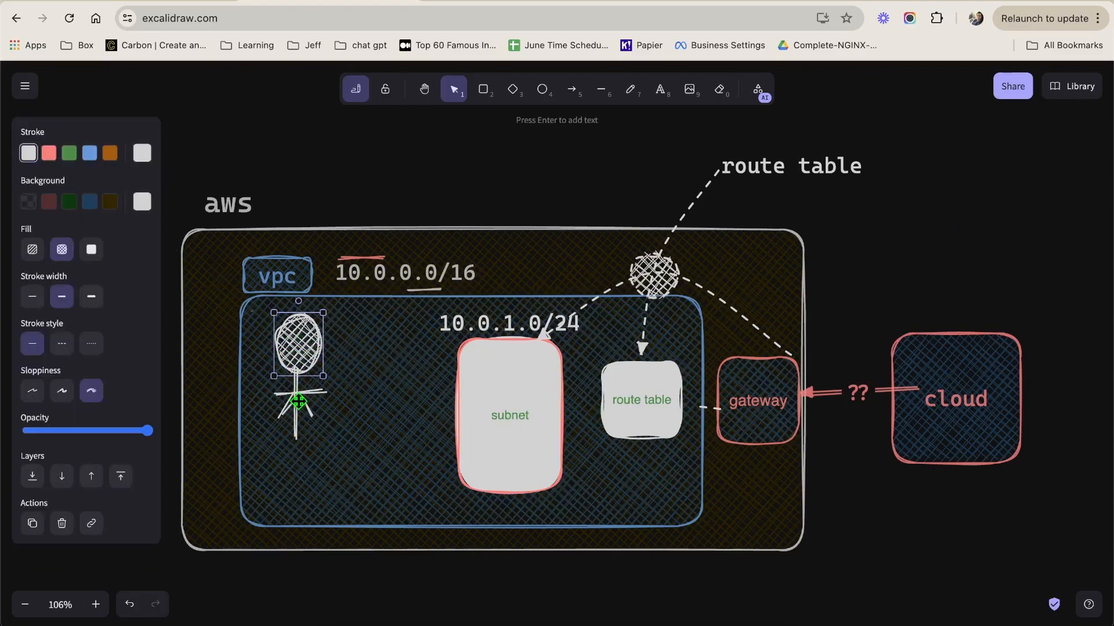
drag(289, 344, 288, 344)
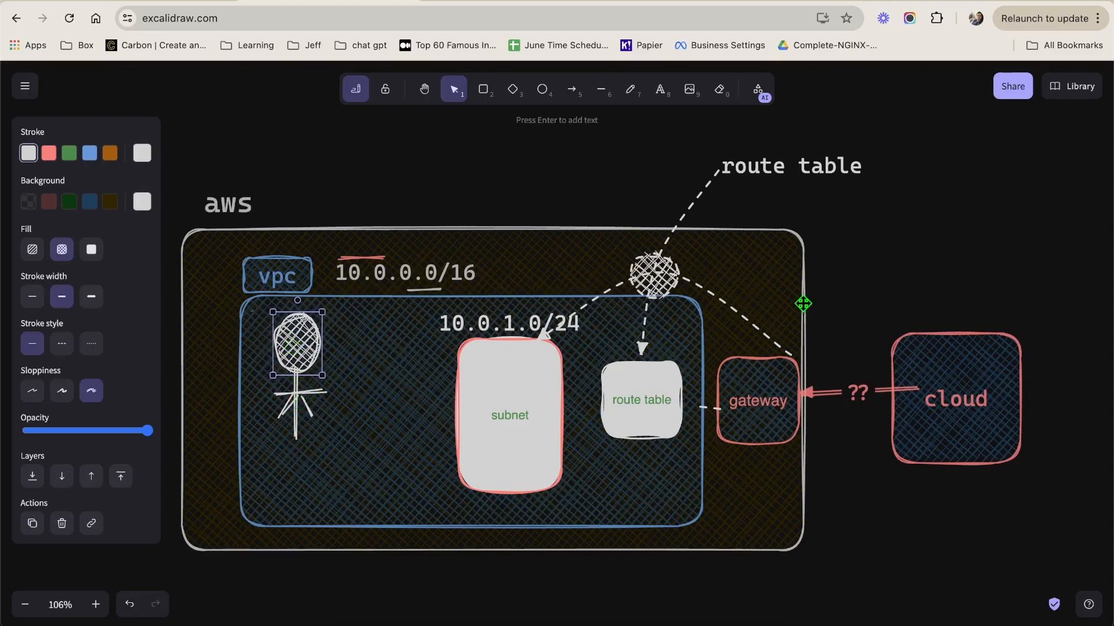
click(1095, 253)
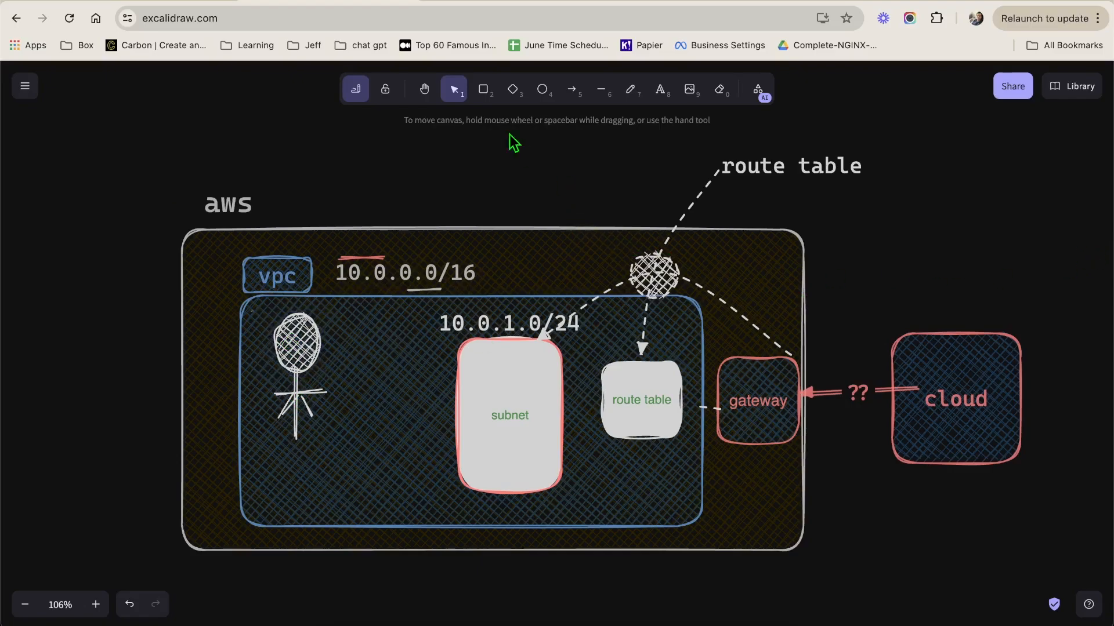
- Draw a small white rectangle between the stick figure and the subnet box, and paste a copy below it
click(482, 88)
drag(353, 333, 392, 397)
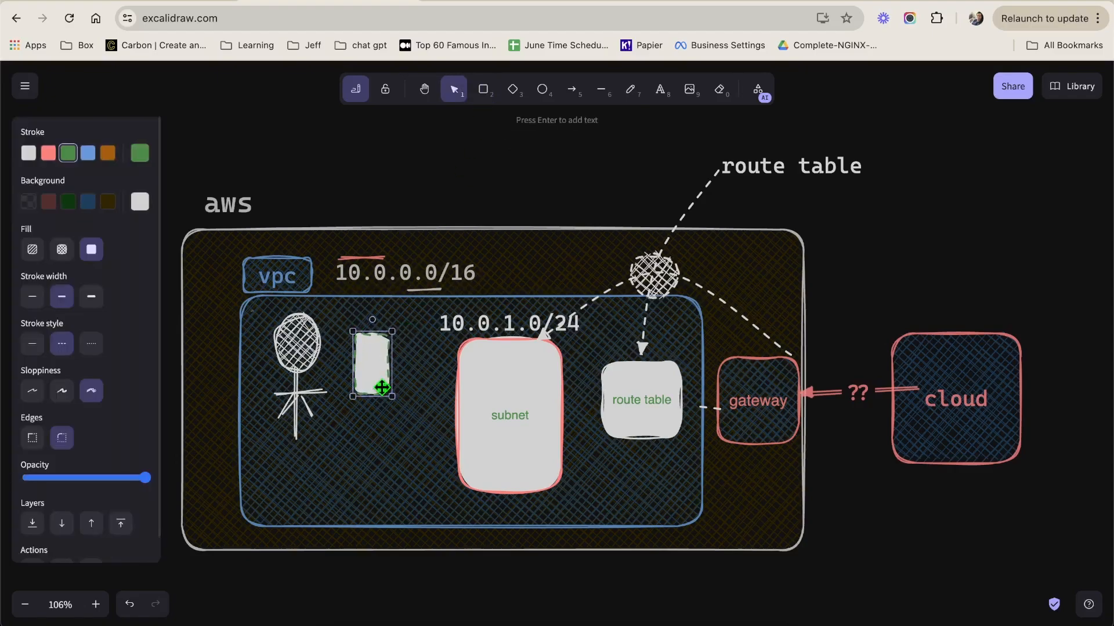
key(ctrl+v)
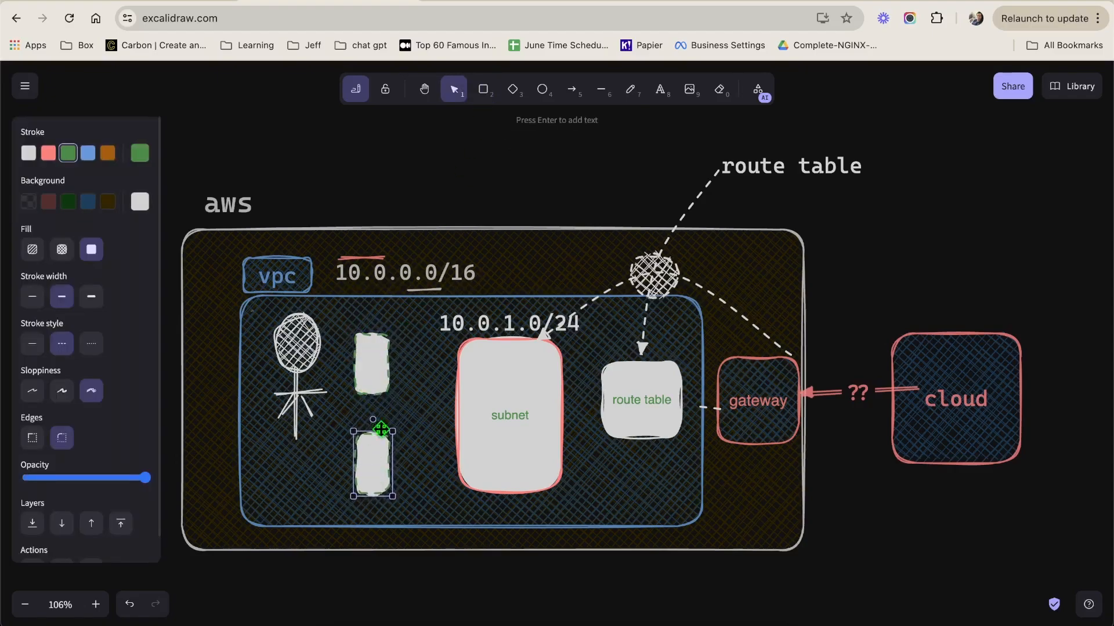
- Draw a dashed green arrow from each of the two small rectangles to the subnet box
click(566, 93)
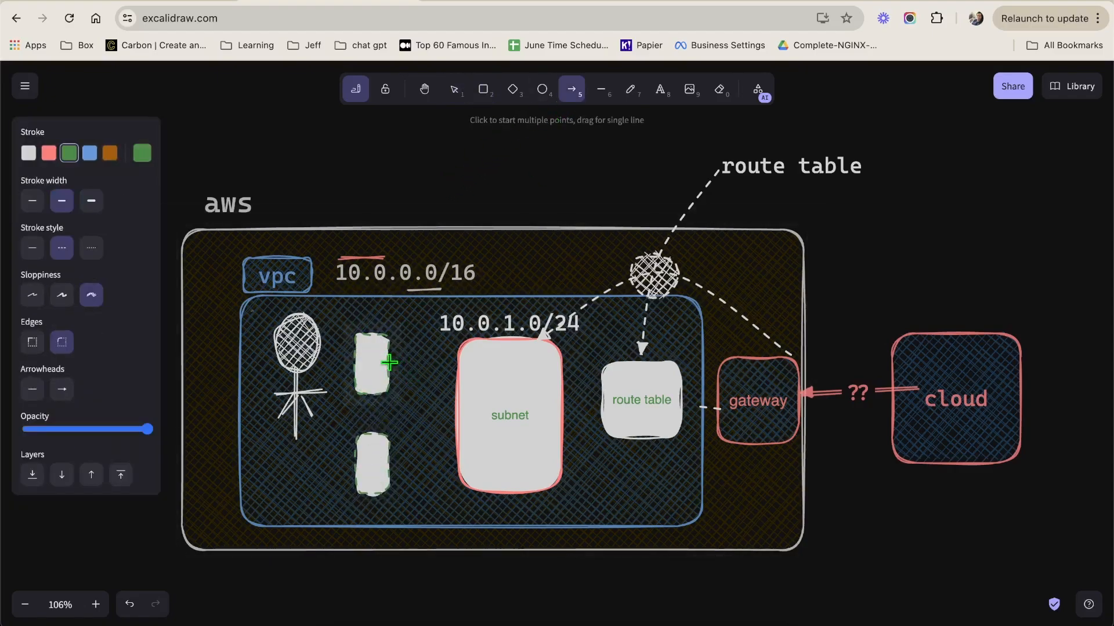
drag(390, 364, 476, 377)
click(576, 91)
drag(392, 454, 473, 420)
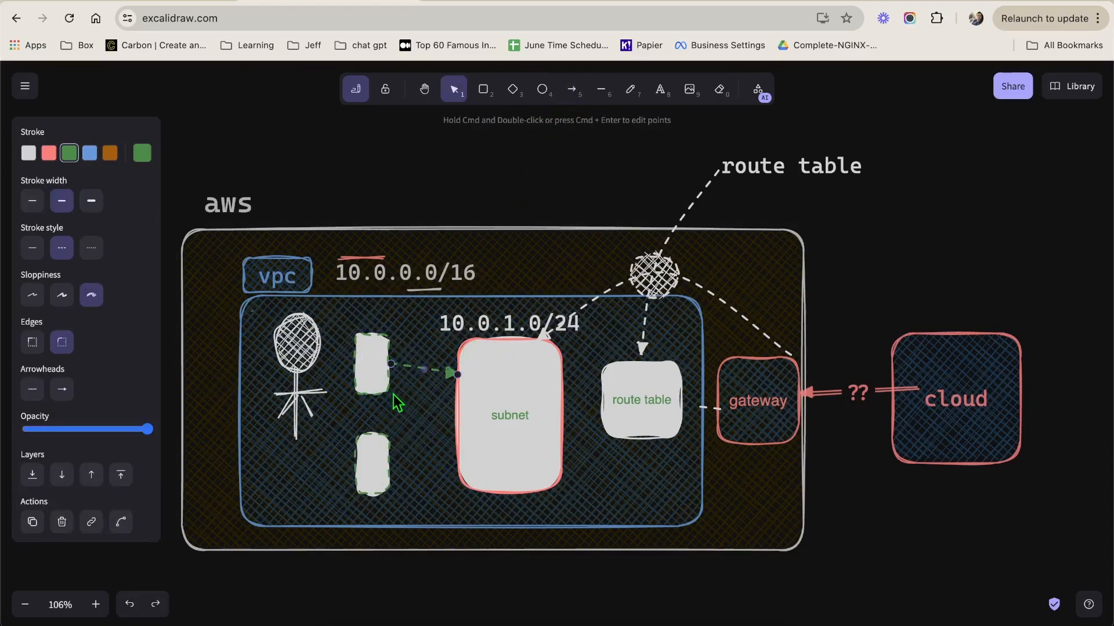
- Delete the two small rectangles beside the stick figure
click(384, 376)
shift+click(377, 451)
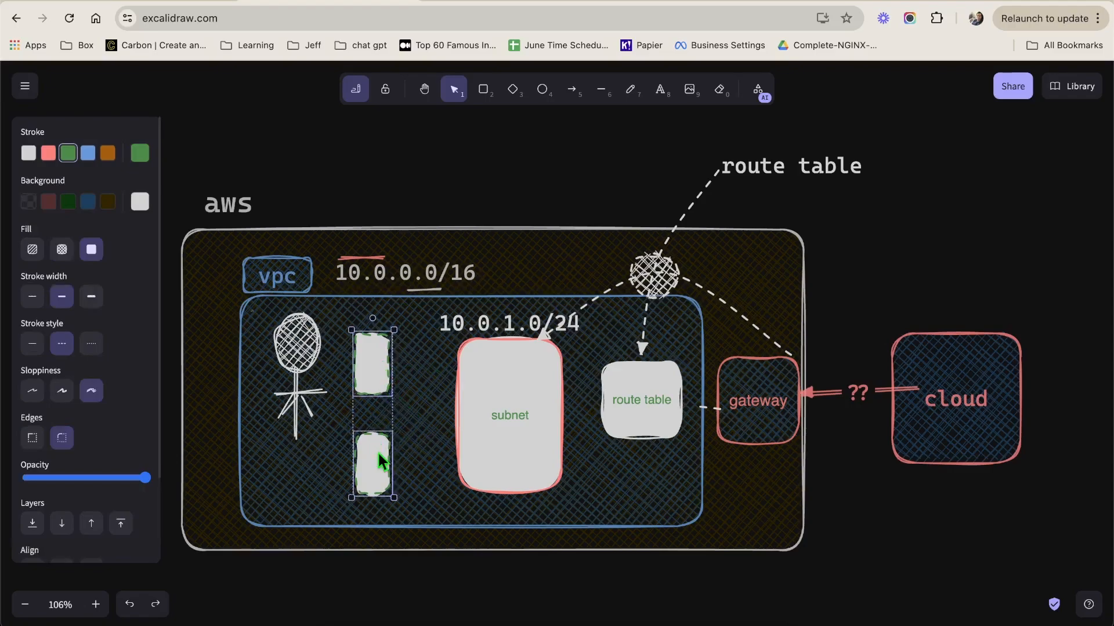
key(Delete)
scroll(378, 454, right, 1)
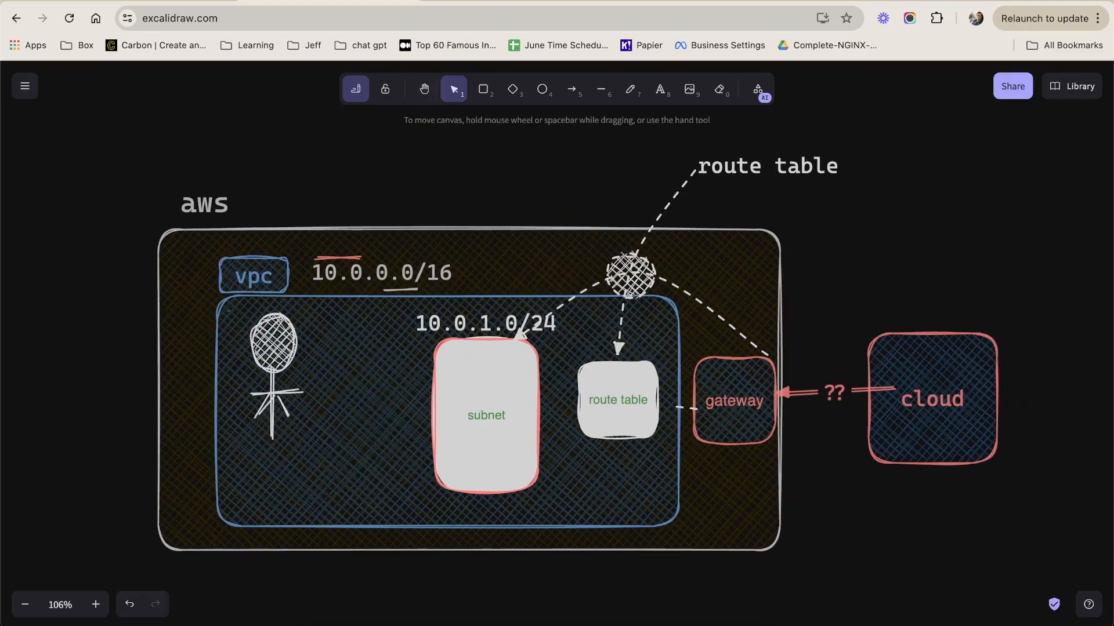
- Switch to the AWS VPC console and review the poridhivpc details, then the internet gateways, subnets and route tables
click(487, 1)
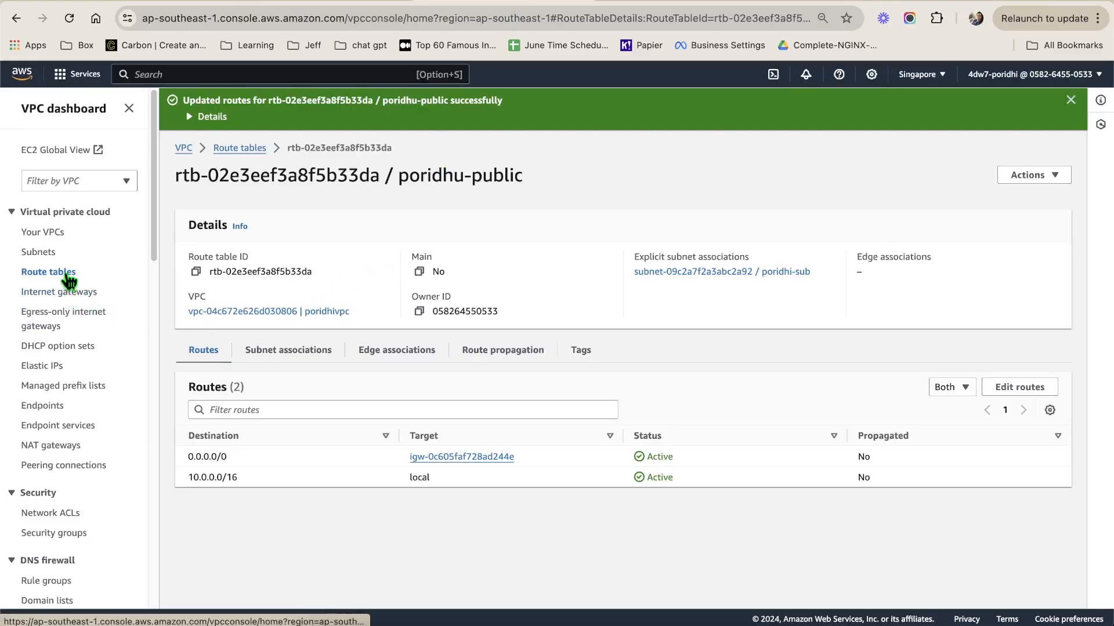
click(48, 233)
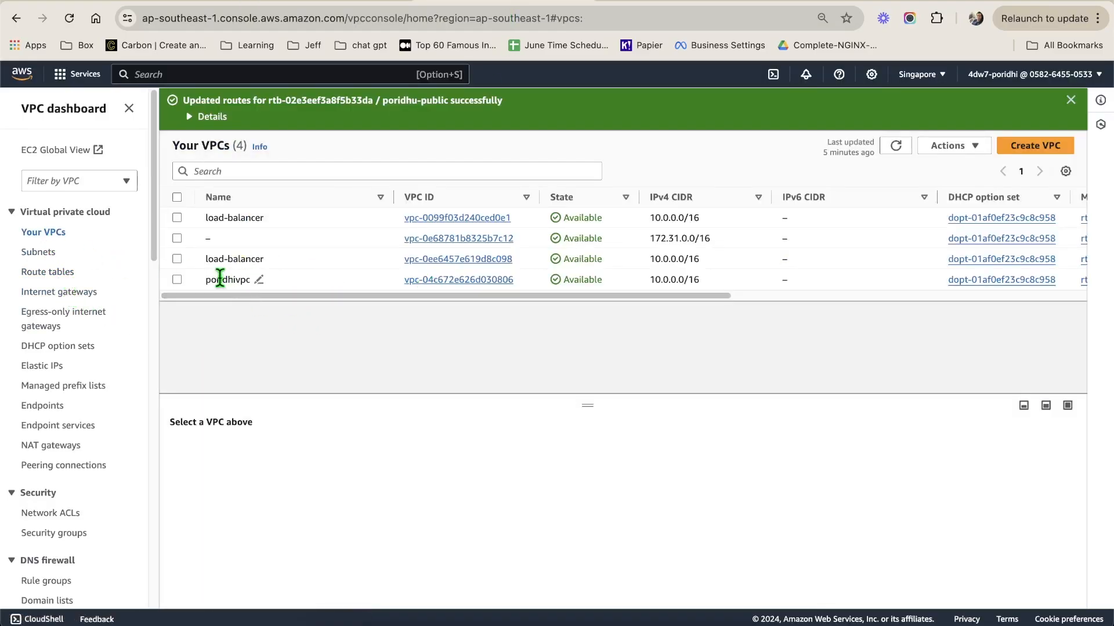
click(455, 281)
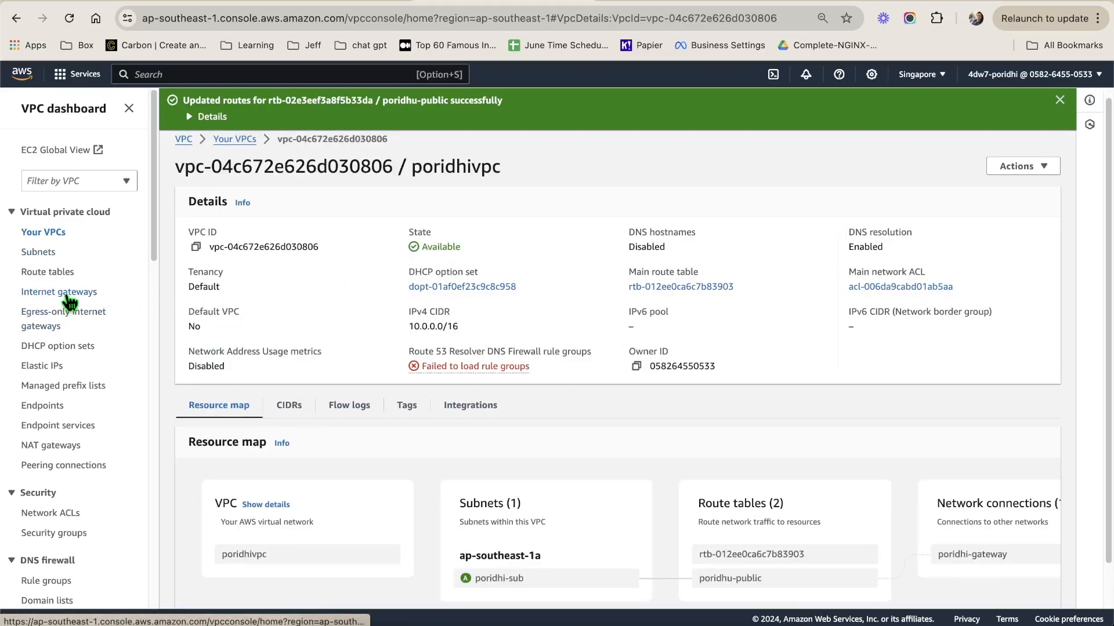
click(64, 295)
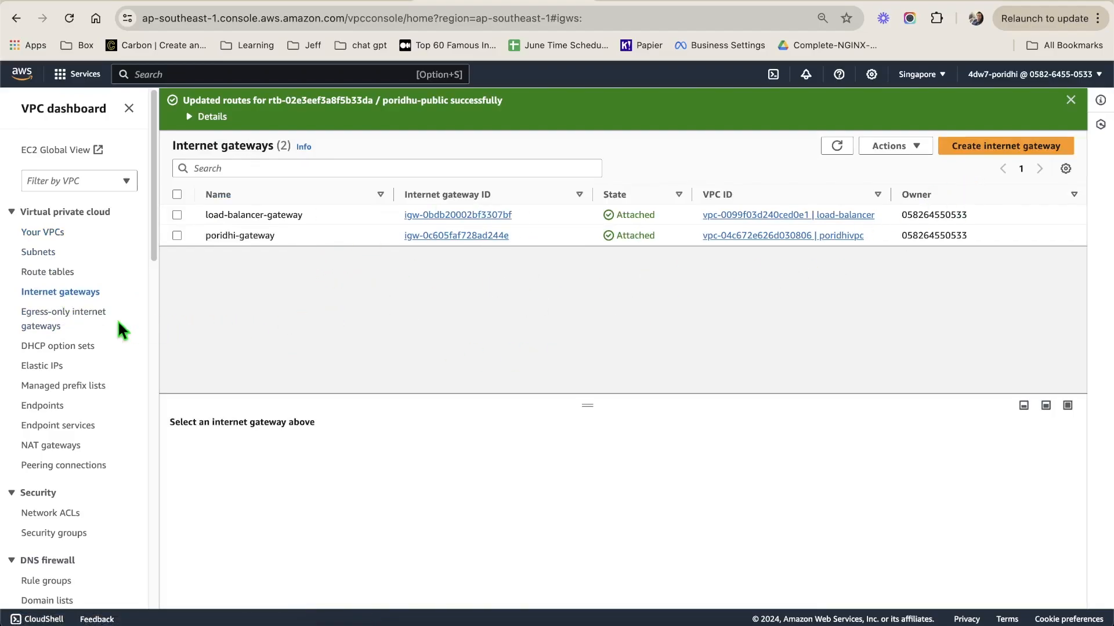
click(44, 255)
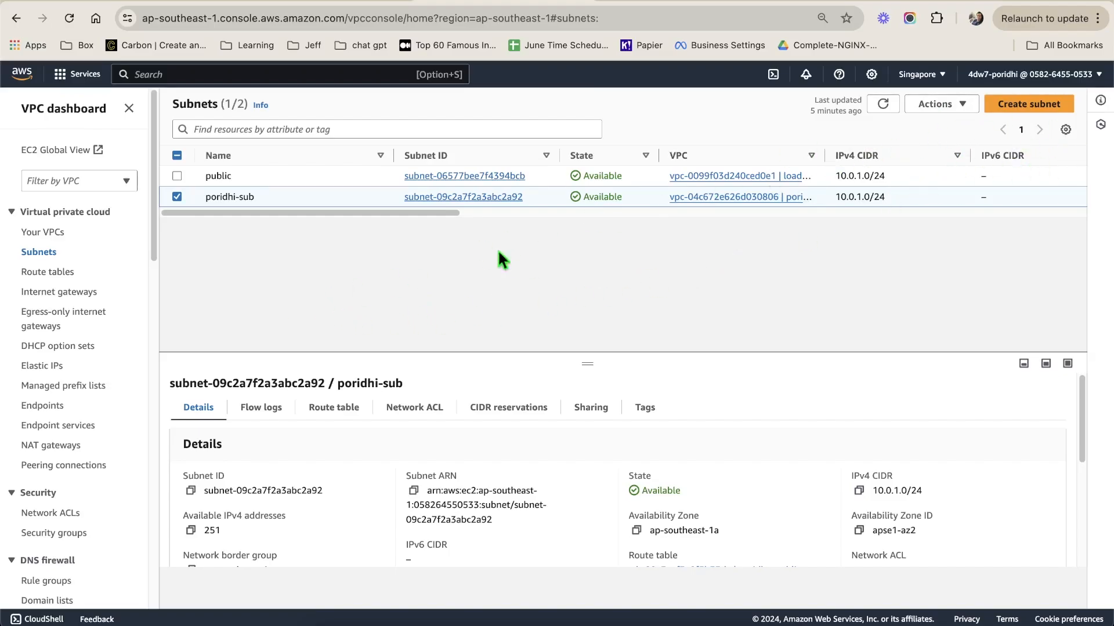
click(41, 273)
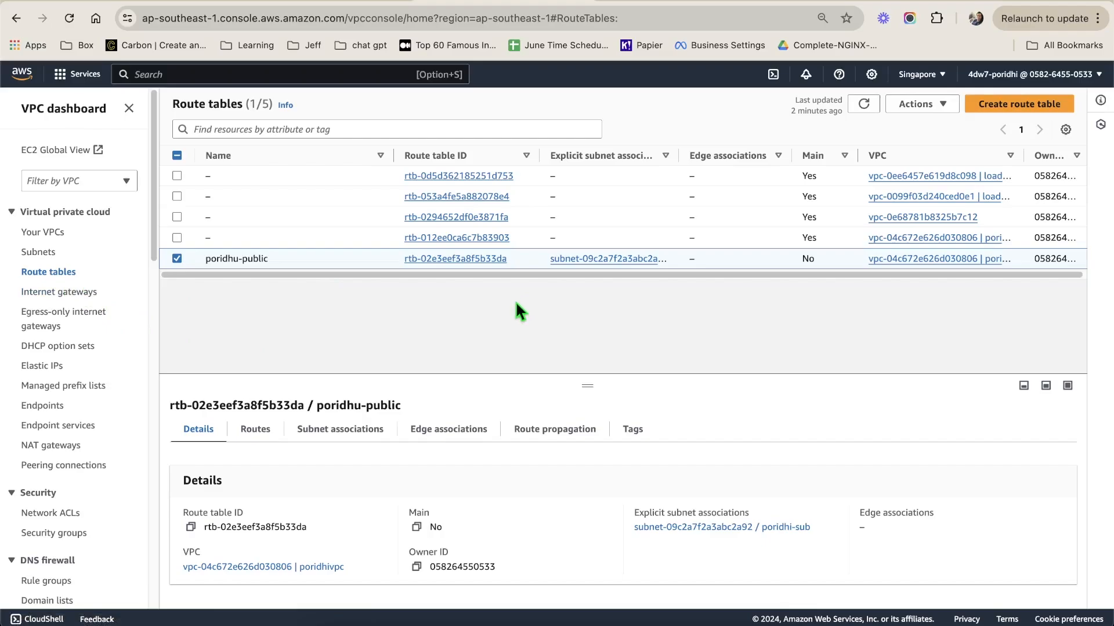
- Return to Excalidraw, point out the gateway box by selecting it, and group all elements of the diagram
click(351, 5)
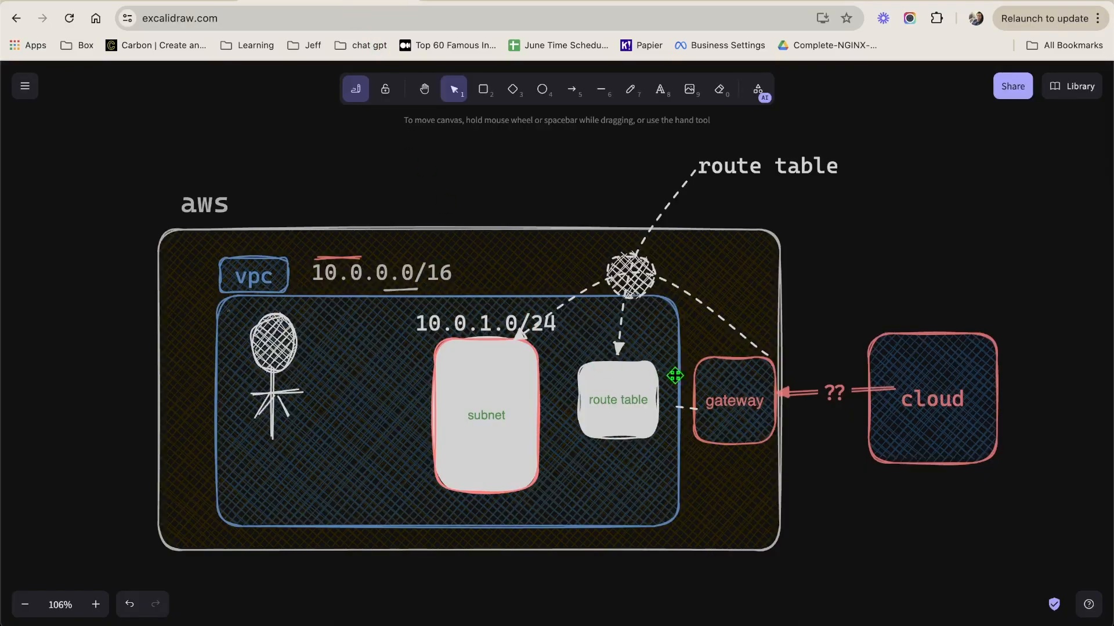
click(739, 392)
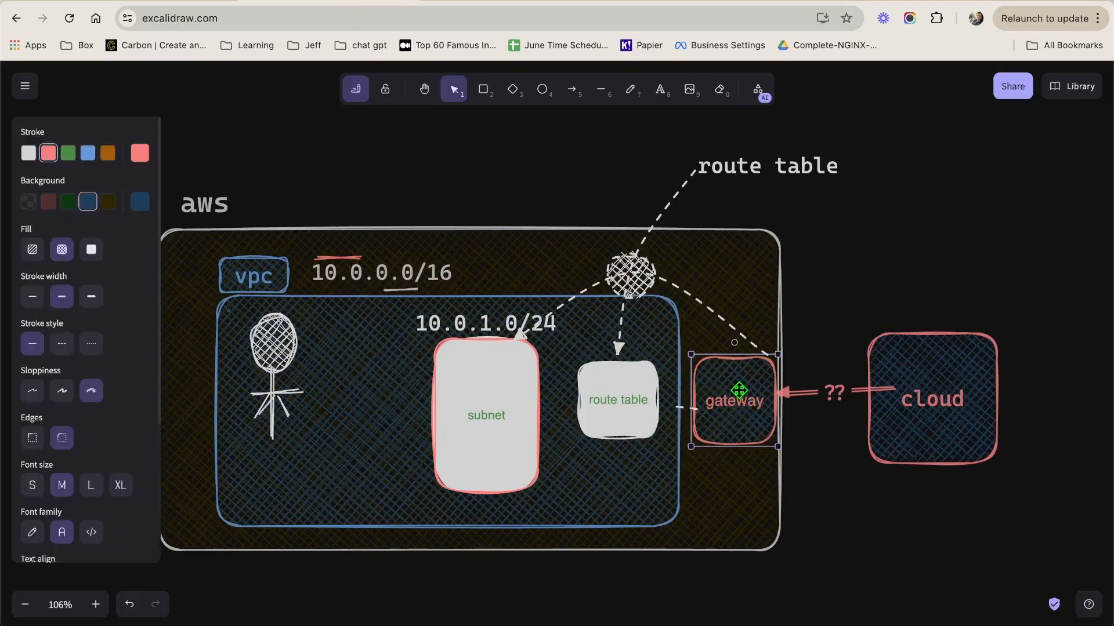
click(941, 304)
drag(160, 128, 1095, 582)
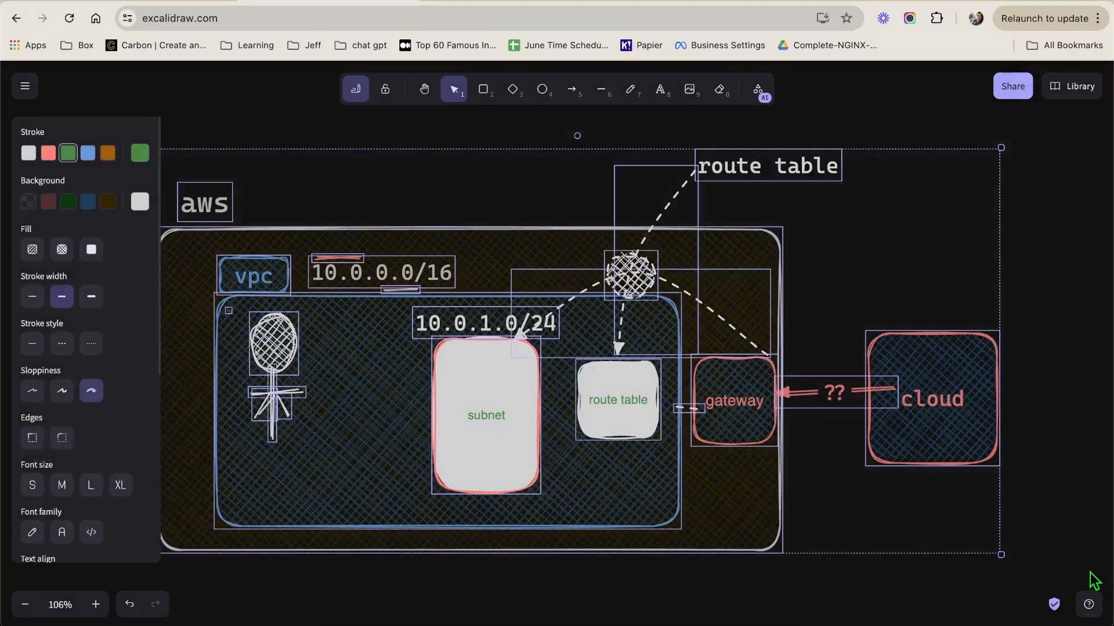
scroll(1094, 580, left, 3)
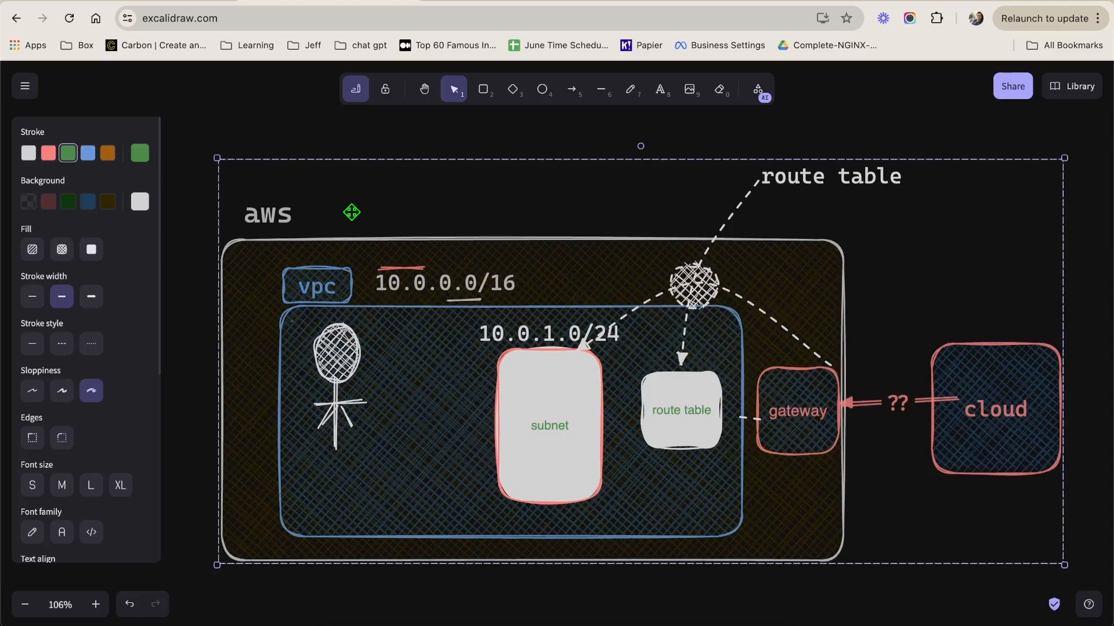
click(368, 164)
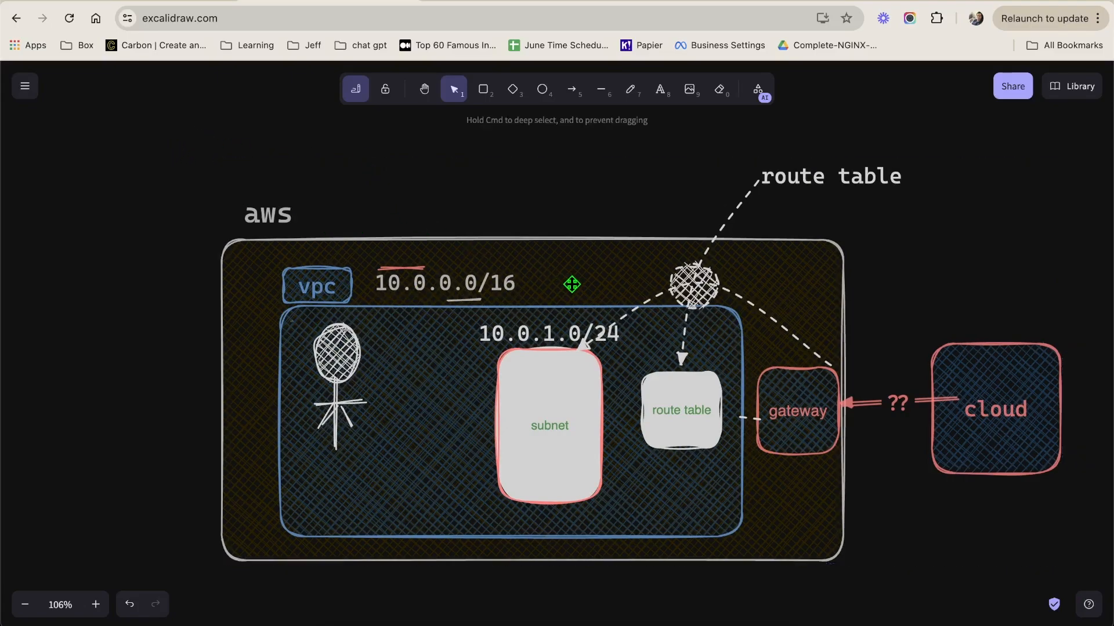
- Point out the whole grouped diagram by selecting it, and clear the selection
scroll(571, 284, down, 1)
scroll(571, 285, down, 1)
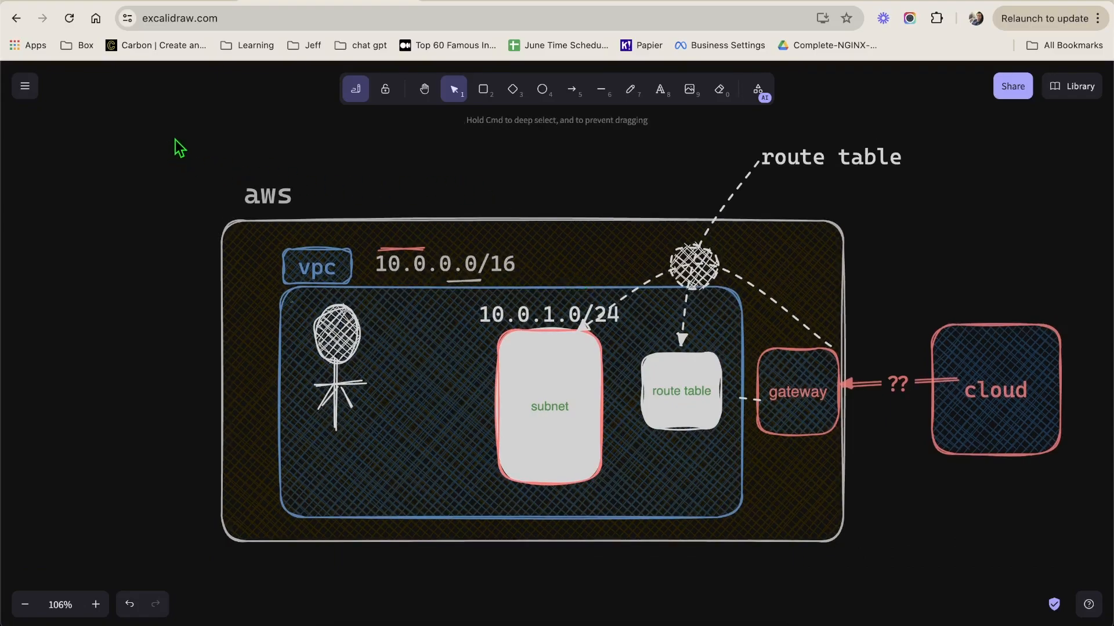
drag(177, 145, 836, 495)
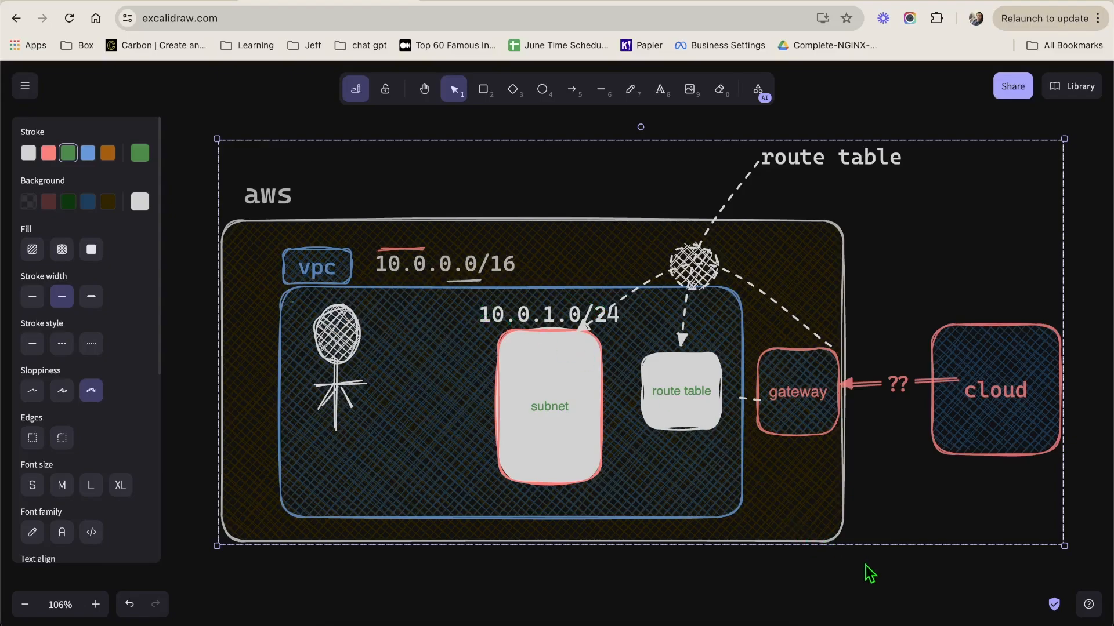
click(899, 615)
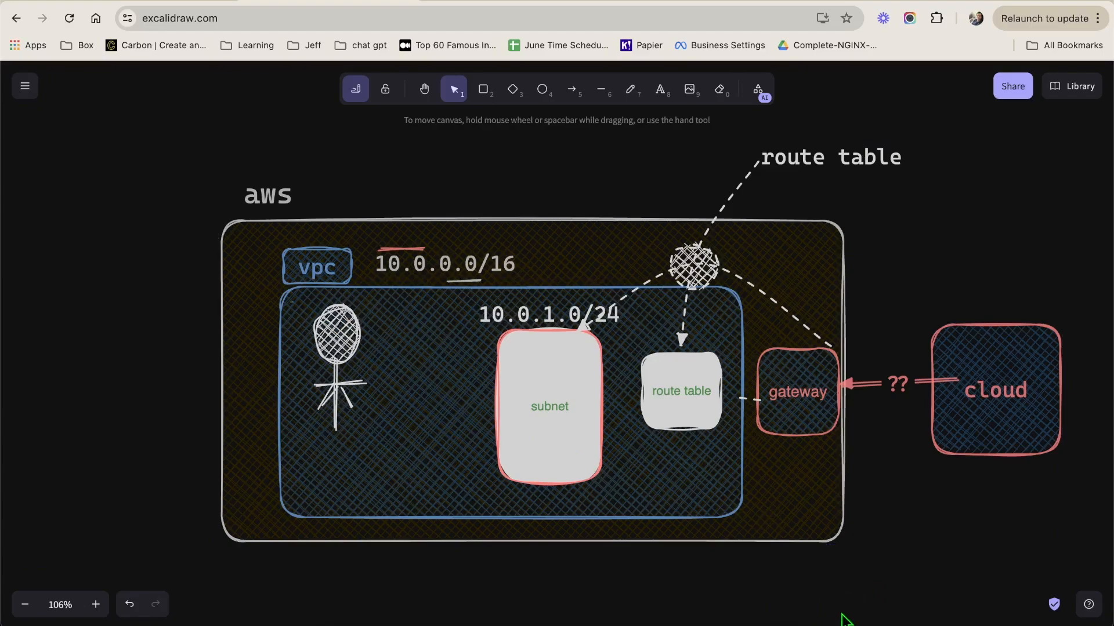
click(756, 624)
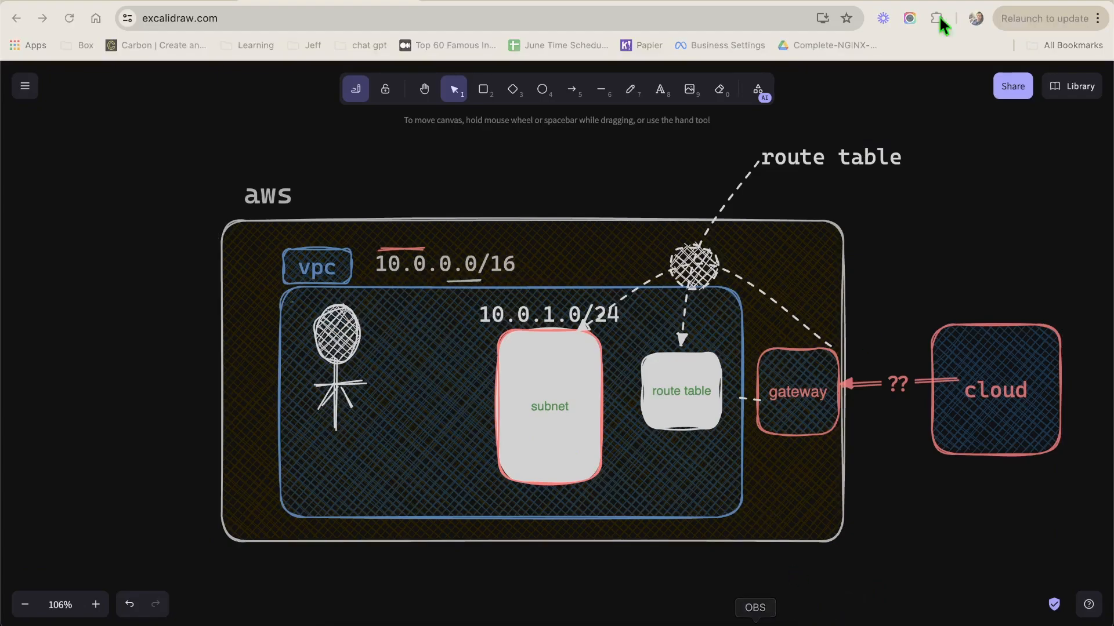